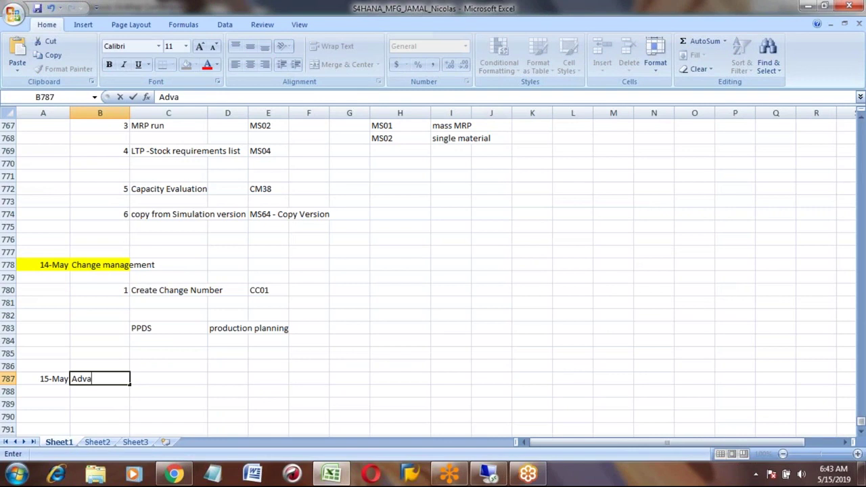
- Complete the 15-May heading in B787 as "Advanced Planning" and format it with yellow fill and bold text
{"action": "type", "text": "nced Planning"}
{"action": "key", "text": "Return"}
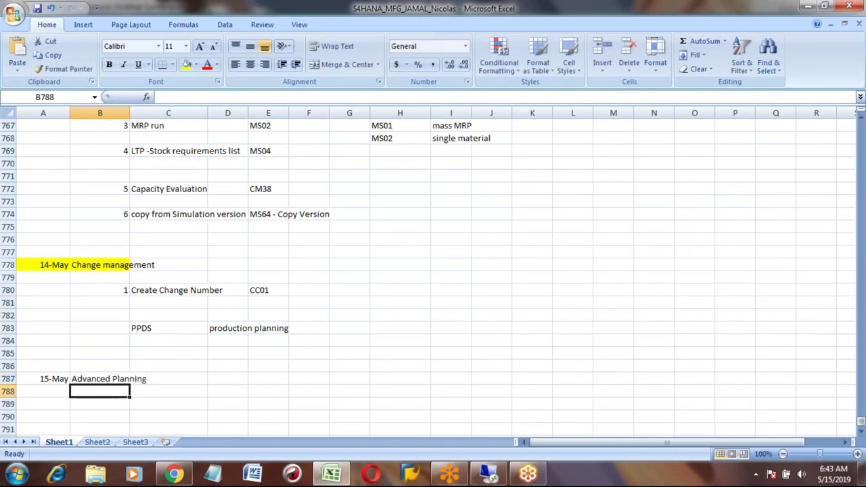
{"action": "key", "text": "Up"}
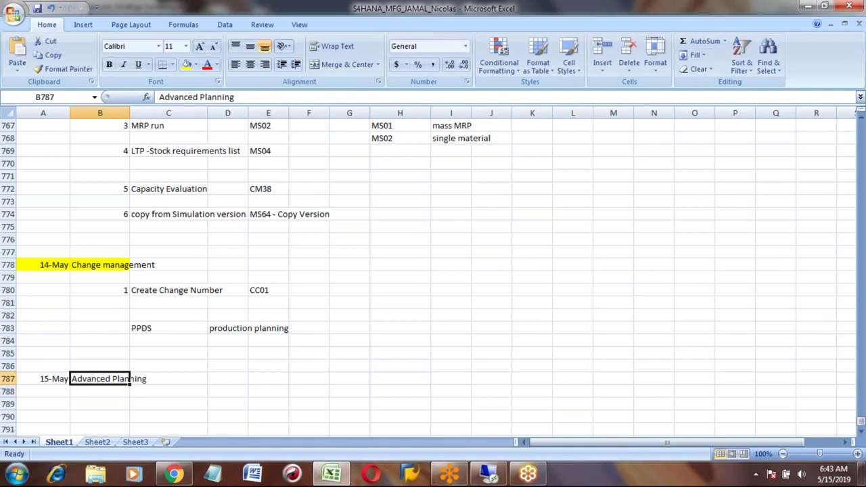
{"action": "left_click", "coordinate": [190, 66]}
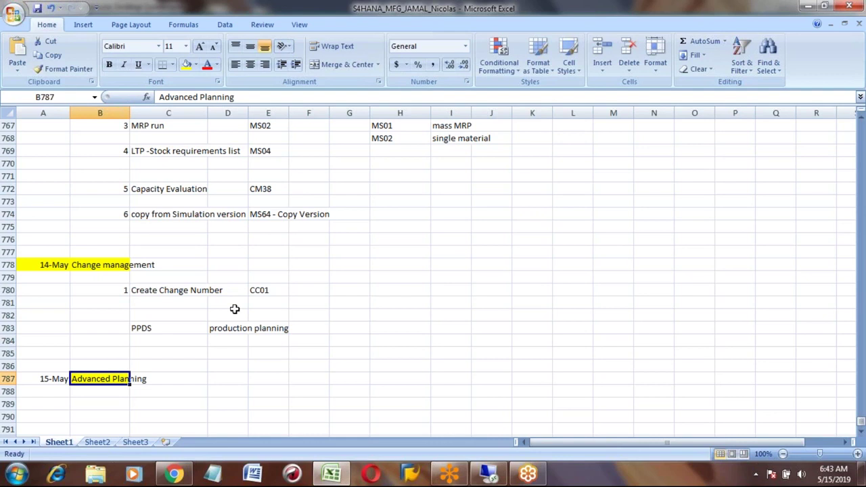
{"action": "key", "text": "ctrl+b"}
{"action": "left_click", "coordinate": [222, 391]}
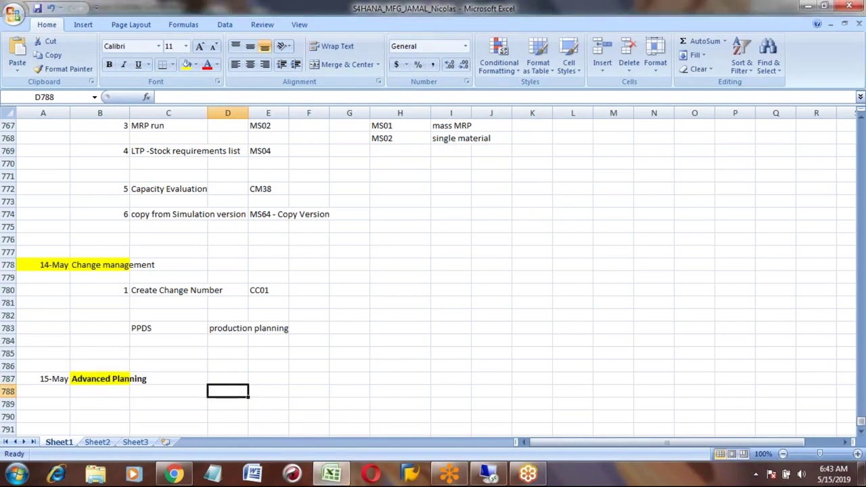
- Enter "APO" in G787 and its full name "Advanced Planning and Optimizer" in H787
{"action": "left_click", "coordinate": [93, 379]}
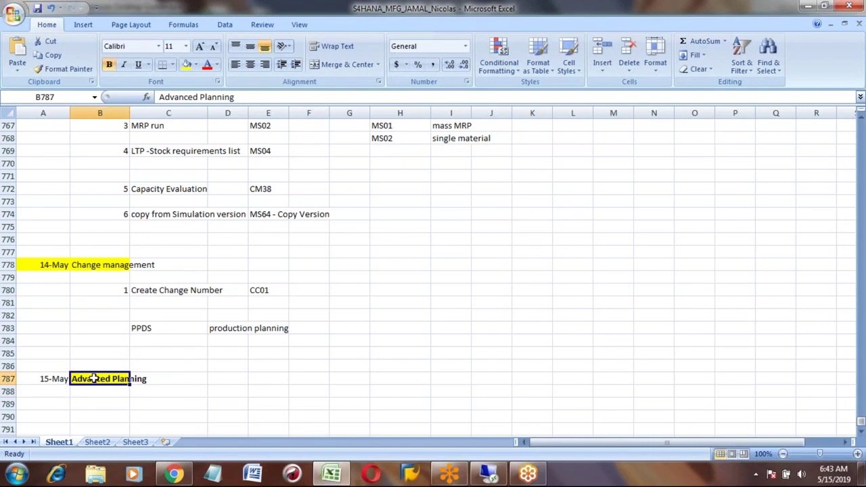
{"action": "key", "text": "Right"}
{"action": "key", "text": "Right"}
{"action": "key", "text": "Right"}
{"action": "key", "text": "Right"}
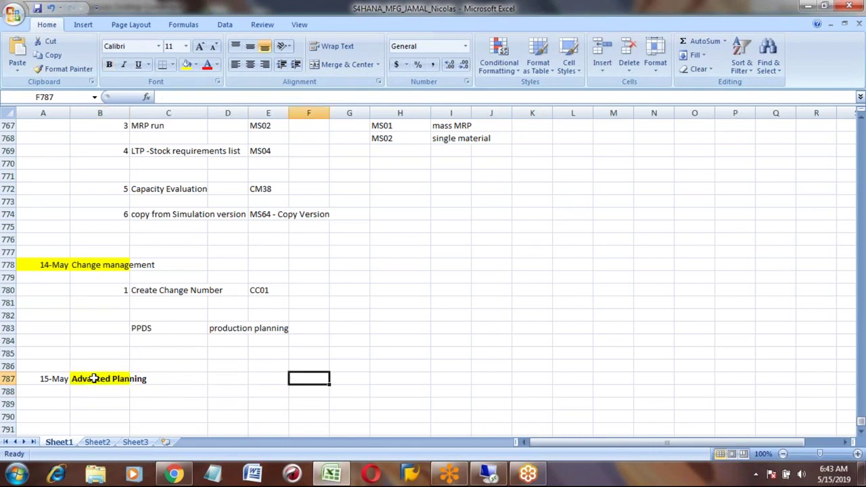
{"action": "key", "text": "Right"}
{"action": "type", "text": "APO"}
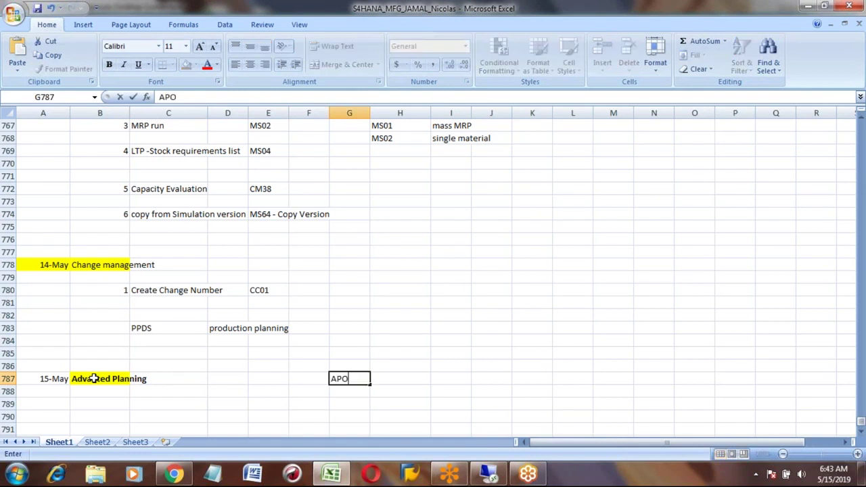
{"action": "key", "text": "Right"}
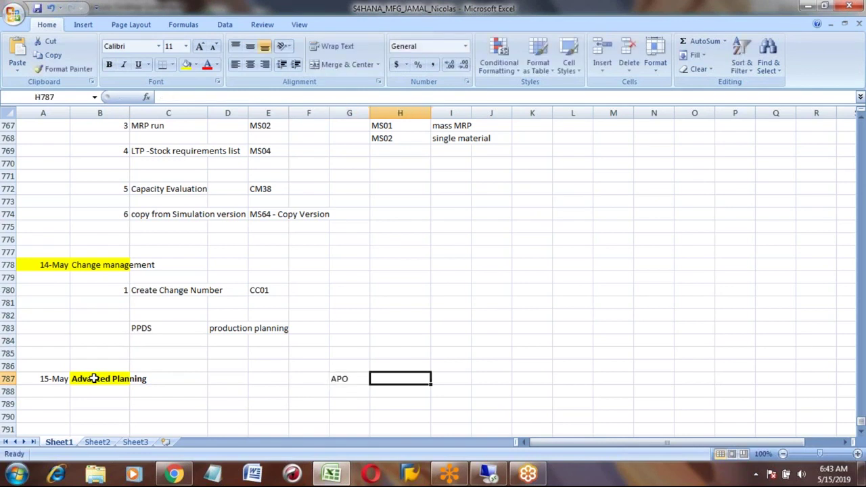
{"action": "type", "text": "Adv"}
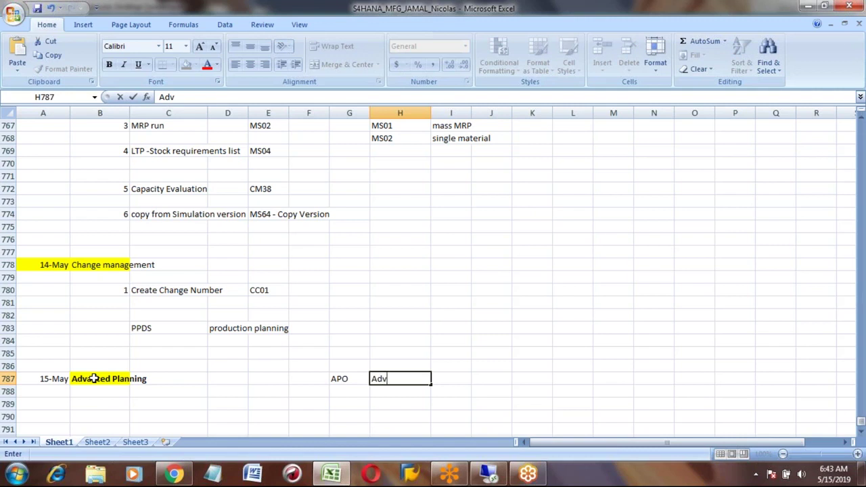
{"action": "type", "text": "anced Planning "}
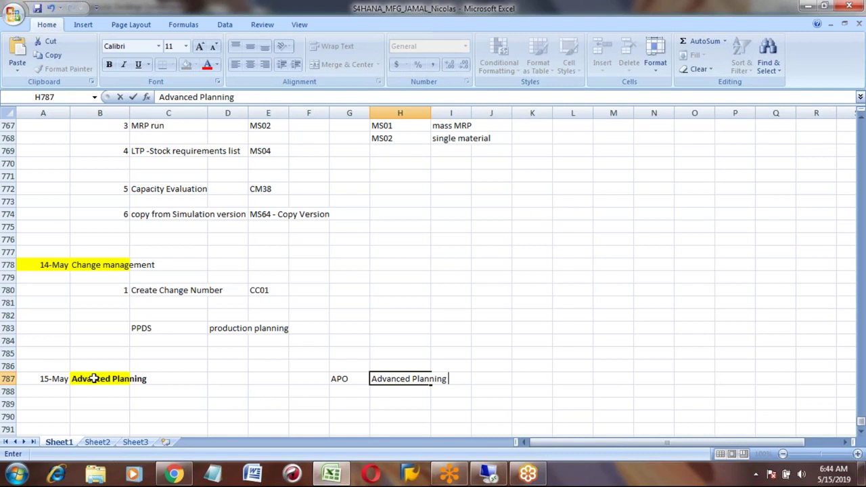
{"action": "type", "text": "and Optimizer"}
{"action": "key", "text": "Return"}
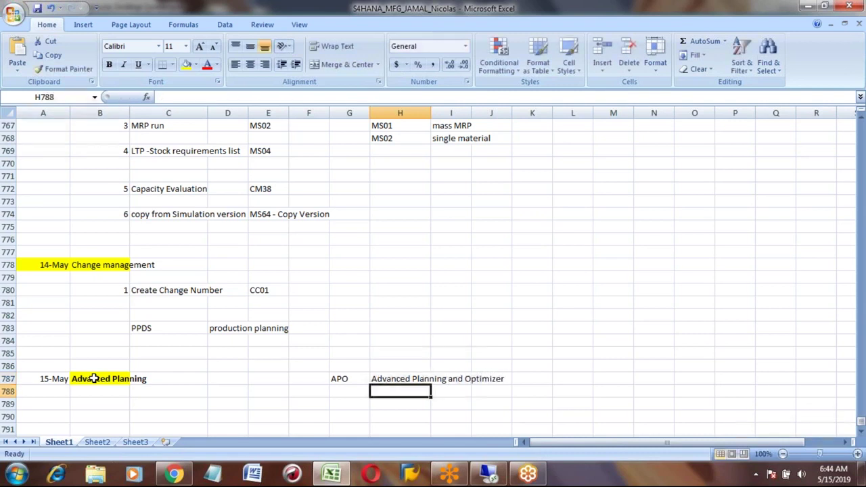
{"action": "key", "text": "Up"}
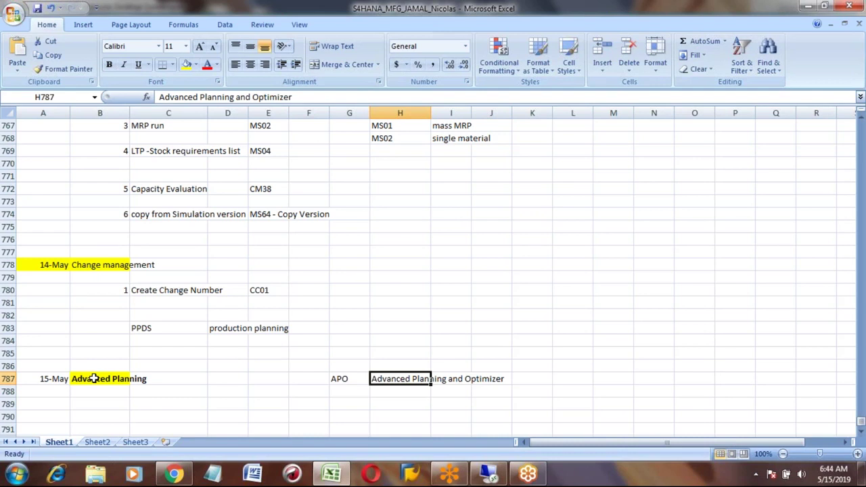
{"action": "key", "text": "Left"}
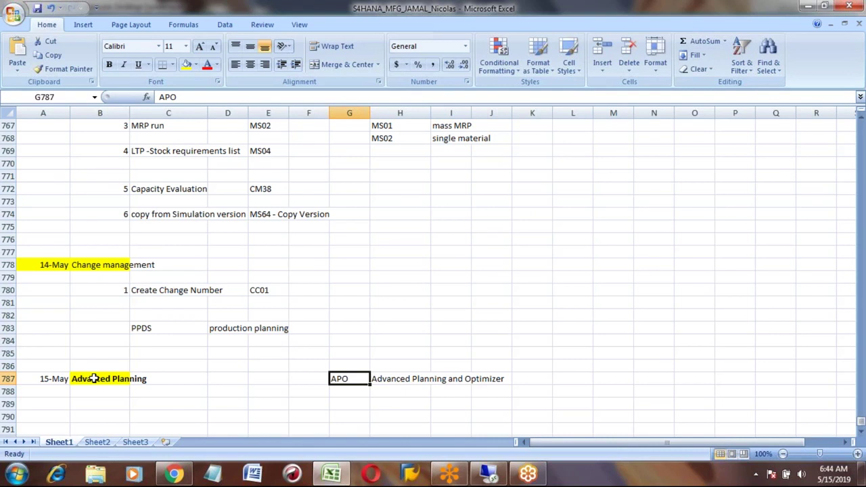
{"action": "key", "text": "Right"}
{"action": "key", "text": "Down"}
{"action": "key", "text": "Down"}
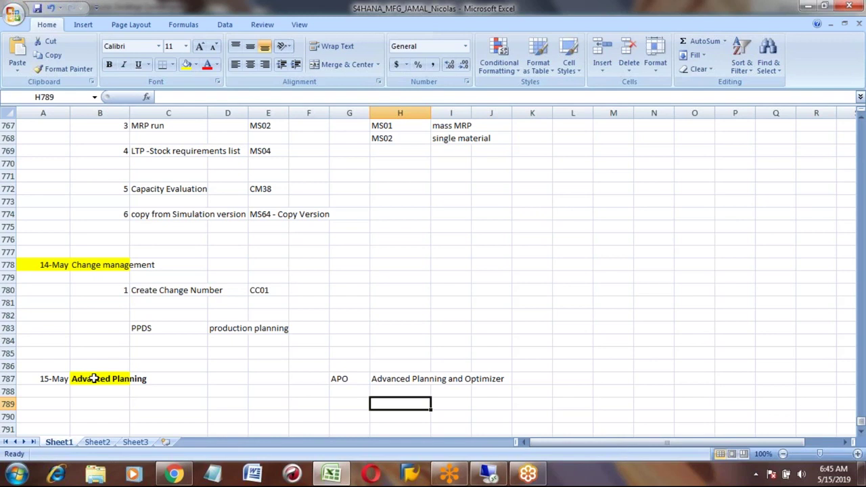
{"action": "key", "text": "Up"}
{"action": "key", "text": "Up"}
- List the module abbreviations DP, SNP and PPDS in cells H789 to H791, below the Advanced Planning and Optimizer entry
{"action": "key", "text": "Down"}
{"action": "key", "text": "Down"}
{"action": "key", "text": "Left"}
{"action": "key", "text": "Right"}
{"action": "type", "text": "DP"}
{"action": "key", "text": "Return"}
{"action": "type", "text": "SNP"}
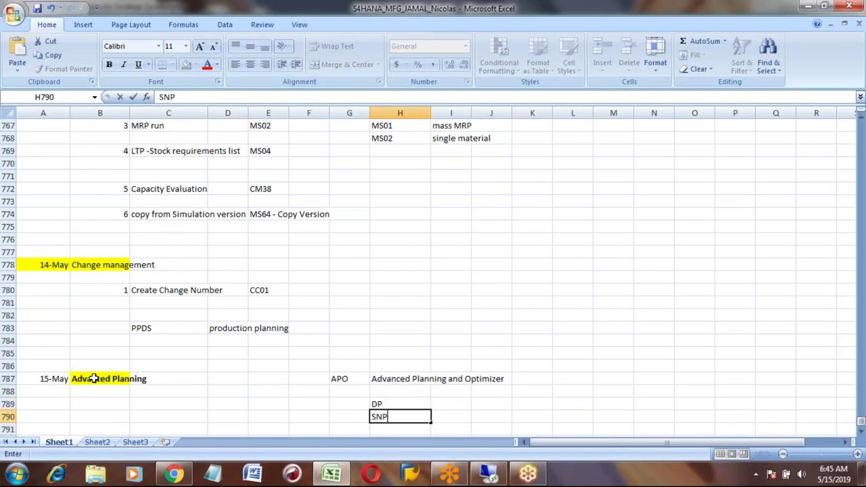
{"action": "key", "text": "Return"}
{"action": "type", "text": "PPDS"}
{"action": "key", "text": "Return"}
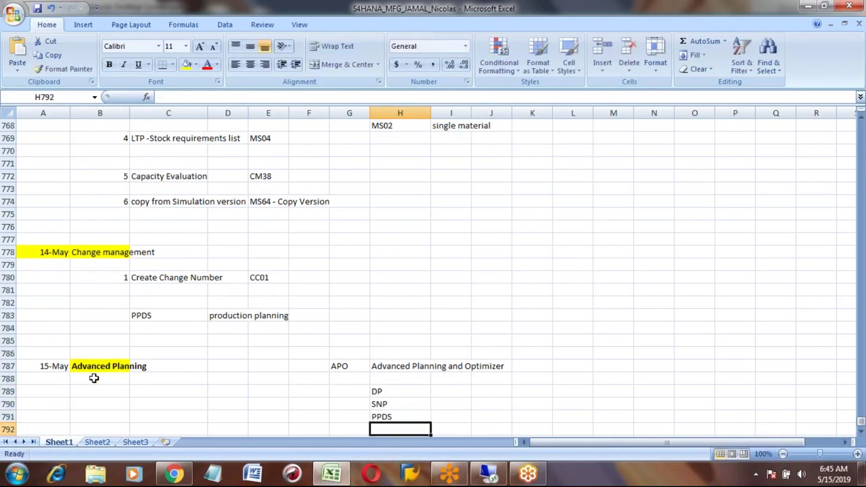
- Continue the module list with GATP, EWM and EM in cells H792 to H794
{"action": "type", "text": "GATP"}
{"action": "key", "text": "Return"}
{"action": "type", "text": "EW"}
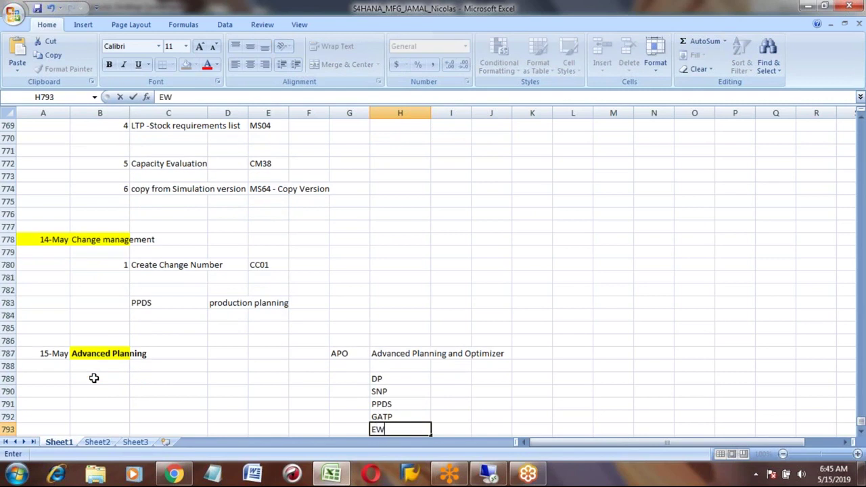
{"action": "type", "text": "M"}
{"action": "key", "text": "Return"}
{"action": "type", "text": "E"}
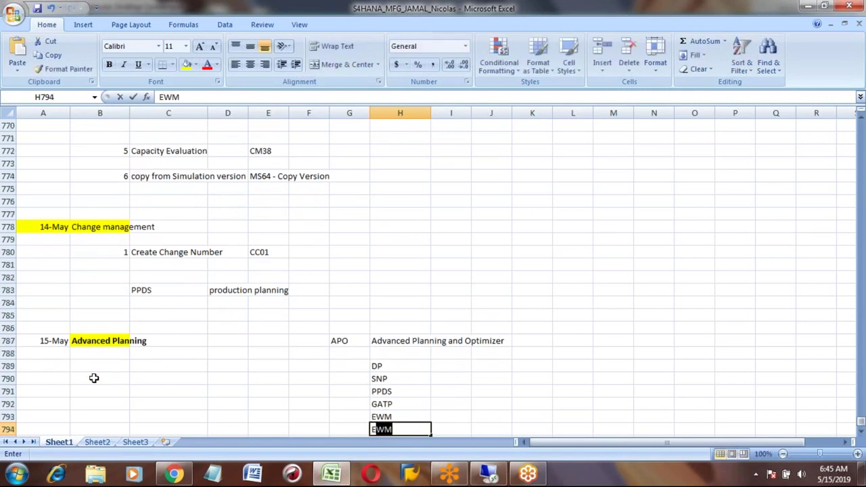
{"action": "type", "text": "M"}
- Enter "Demand Planning" in I789 as the full name for DP
{"action": "key", "text": "Up"}
{"action": "key", "text": "Up"}
{"action": "key", "text": "Up"}
{"action": "key", "text": "Up"}
{"action": "key", "text": "Up"}
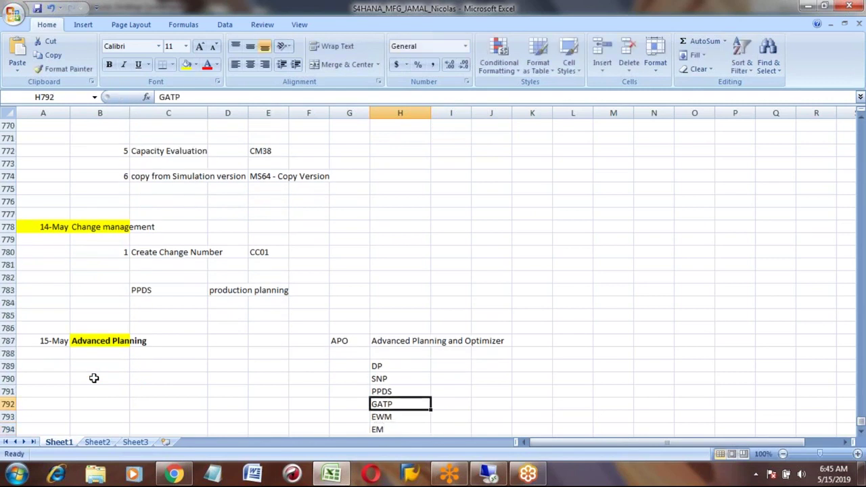
{"action": "key", "text": "Right"}
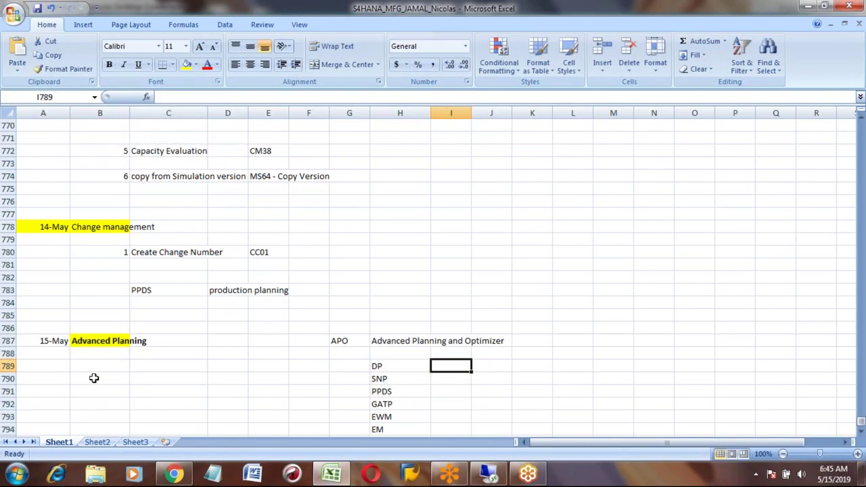
{"action": "type", "text": "Demand "}
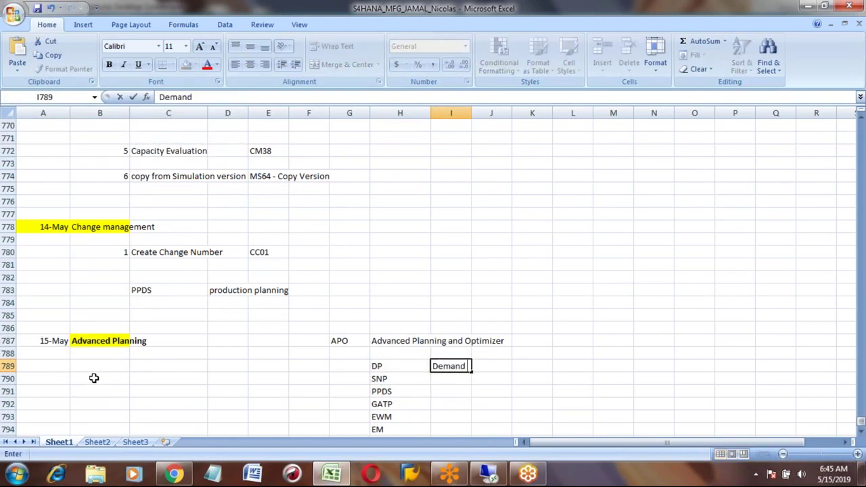
{"action": "type", "text": "Planning"}
{"action": "key", "text": "Return"}
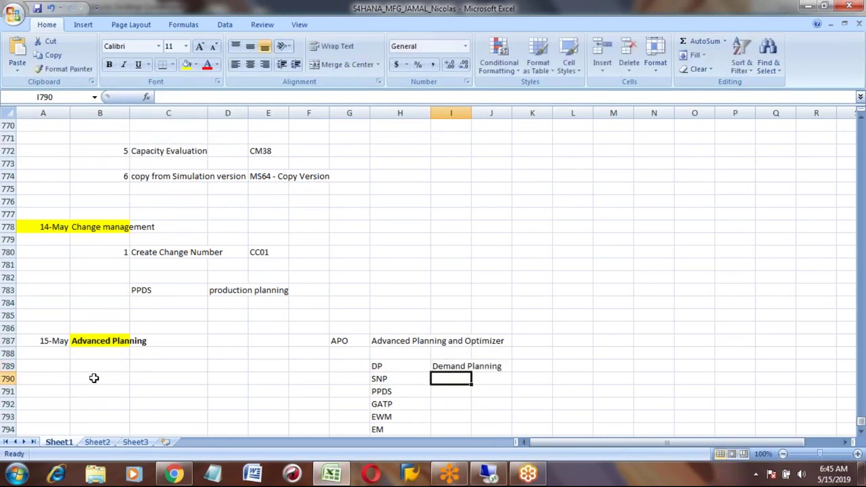
- Enter "Supply Network Planning" in I790 as the full name for SNP
{"action": "type", "text": "Su"}
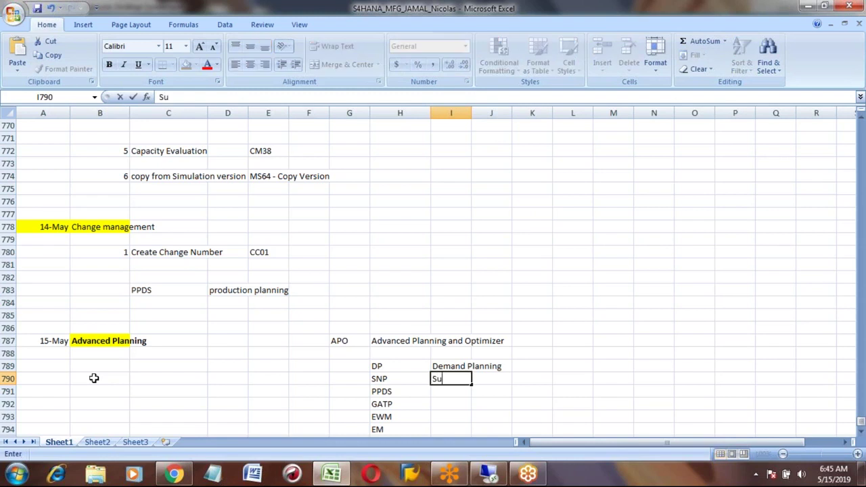
{"action": "type", "text": "pply Network Polann"}
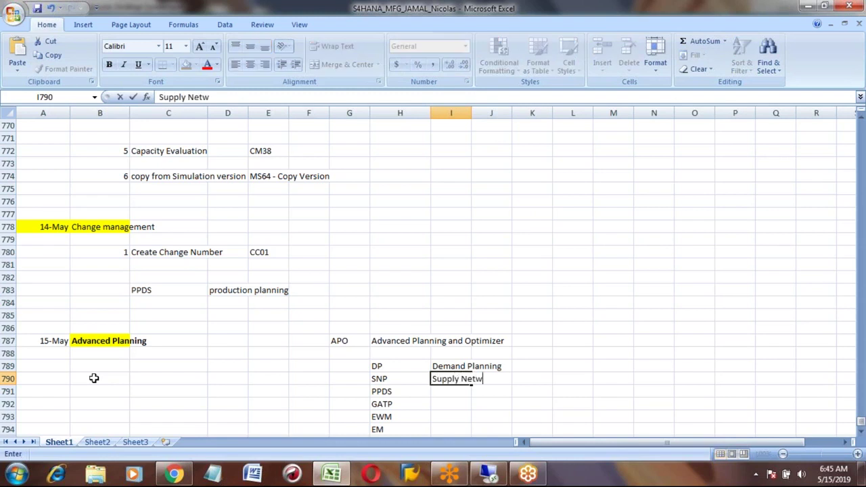
{"action": "key", "text": "BackSpace"}
{"action": "key", "text": "BackSpace"}
{"action": "key", "text": "BackSpace"}
{"action": "key", "text": "BackSpace"}
{"action": "key", "text": "BackSpace"}
{"action": "type", "text": "lanning"}
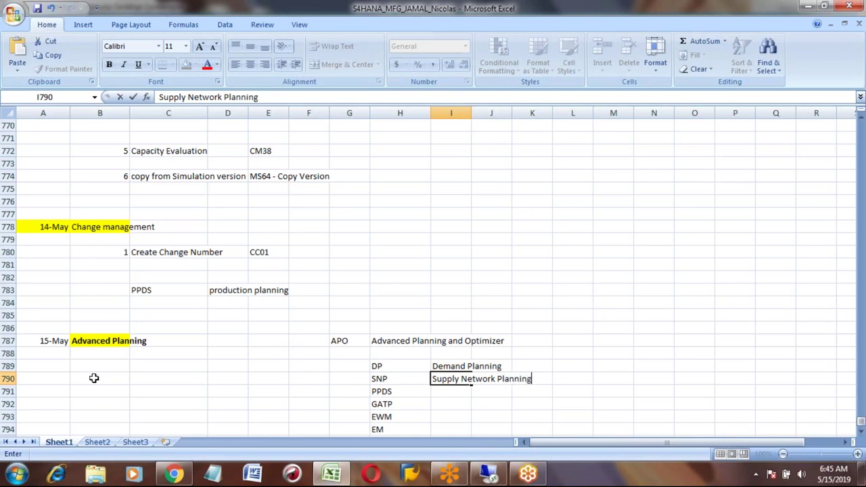
{"action": "key", "text": "Return"}
- Enter "Production planning and Detailed Scheduling" in I791 as the full name for PPDS
{"action": "type", "text": "P"}
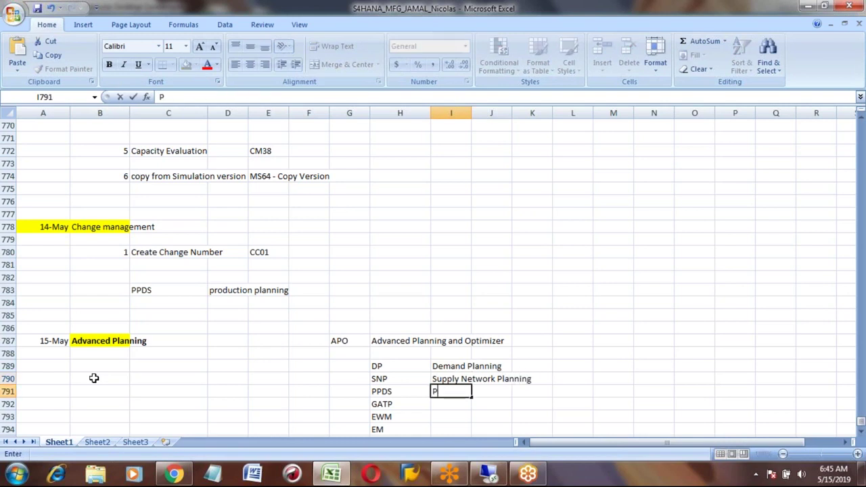
{"action": "type", "text": "roduction planning and D"}
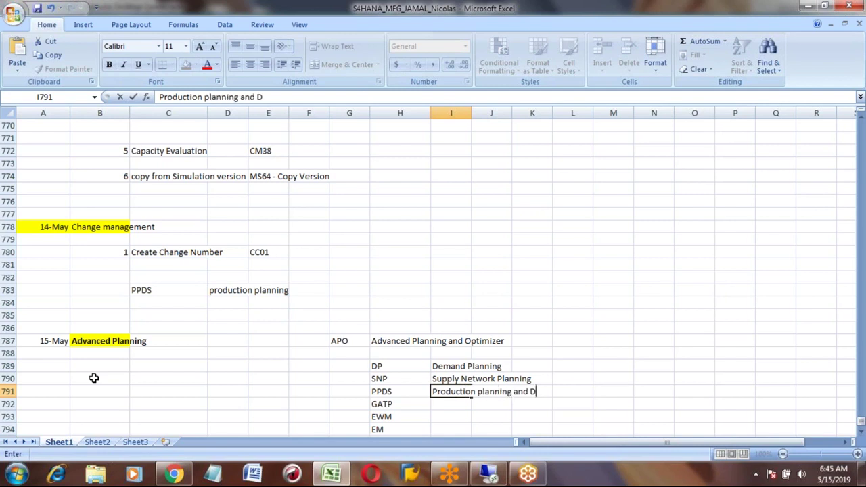
{"action": "type", "text": "etailed Sch"}
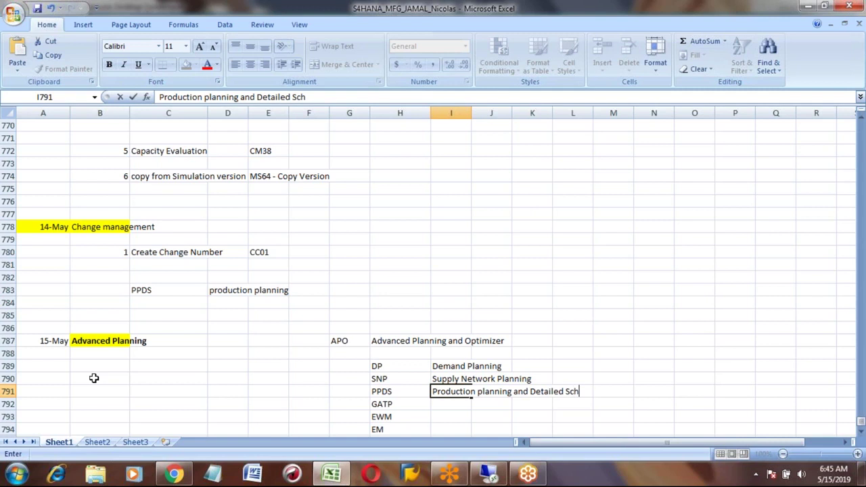
{"action": "type", "text": "eduling"}
{"action": "key", "text": "Return"}
- Enter "Global ATP" beside GATP in I792 and "Enhanced Warehouse Management" beside EWM in I793
{"action": "type", "text": "Glo"}
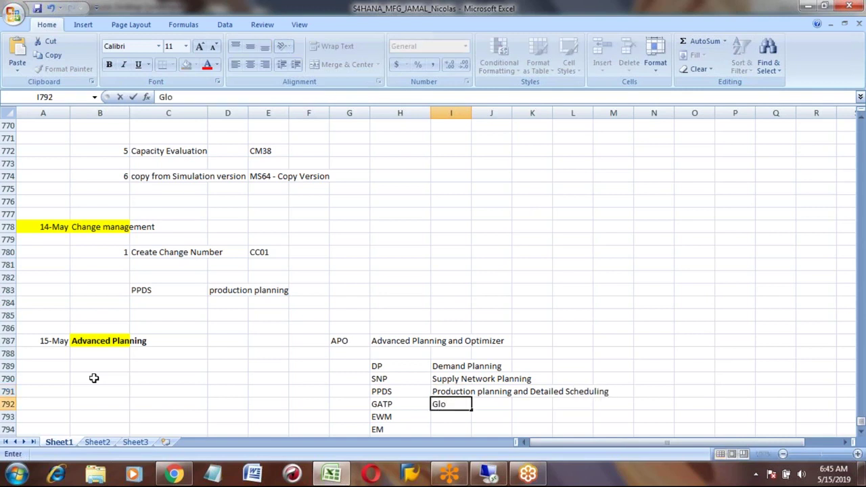
{"action": "type", "text": "bal ATP"}
{"action": "key", "text": "Return"}
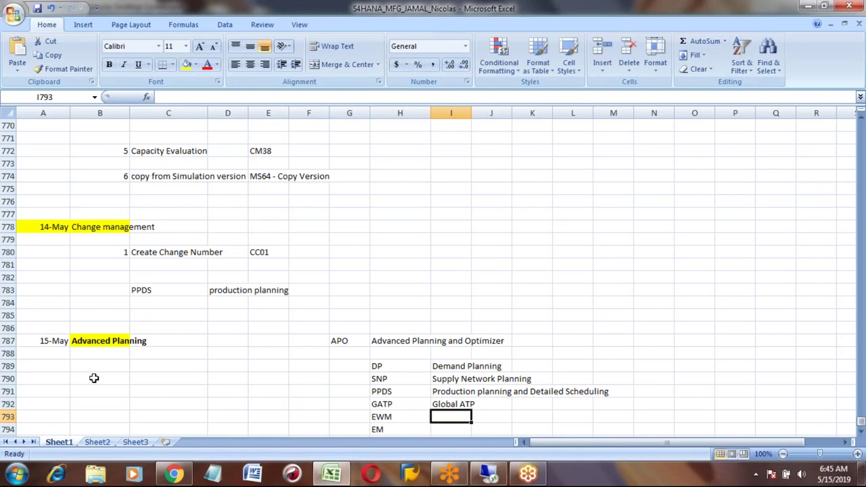
{"action": "type", "text": "Enhanced Wa"}
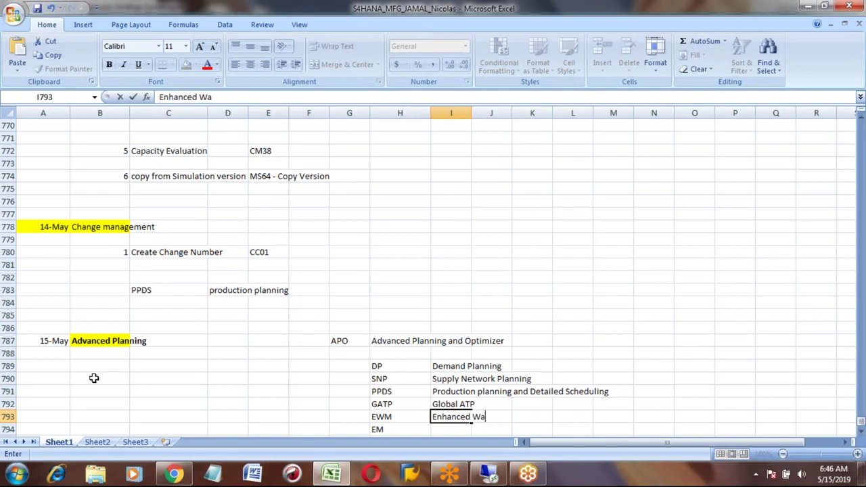
{"action": "type", "text": "rehouse Management"}
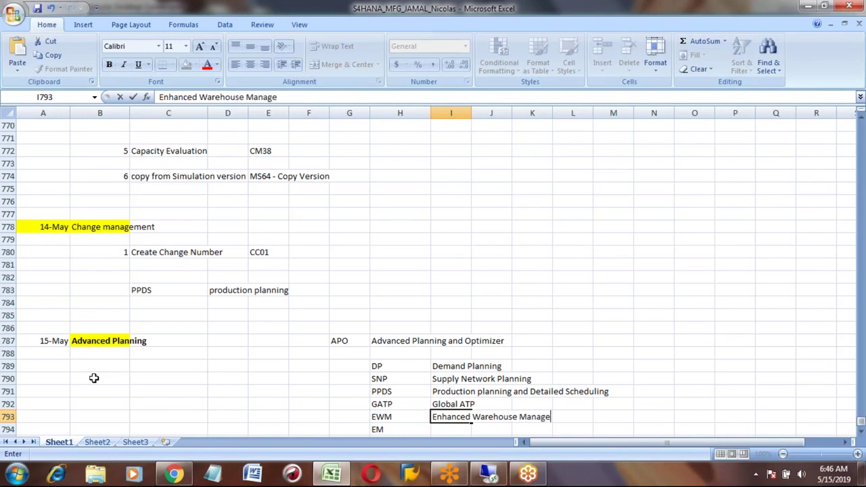
{"action": "key", "text": "Return"}
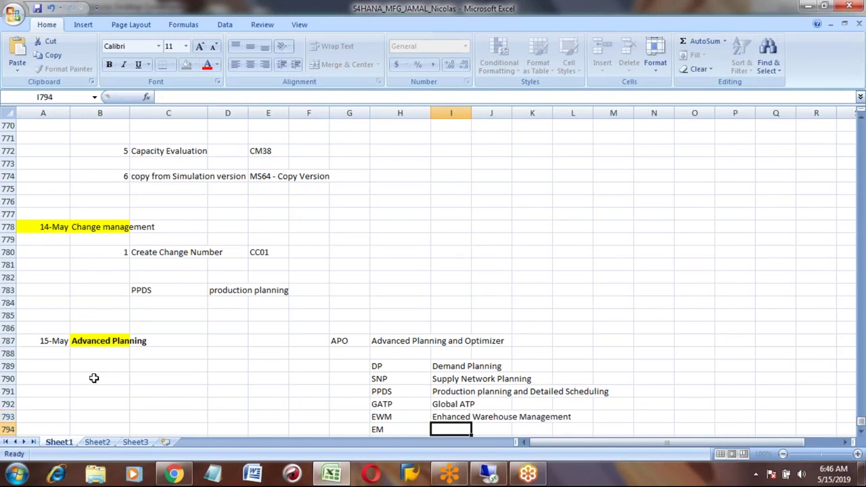
- Enter "Event Management" in I794 as the full name for EM
{"action": "type", "text": "Eve"}
{"action": "type", "text": "nt Ma"}
{"action": "type", "text": "n"}
{"action": "type", "text": "agmen"}
{"action": "key", "text": "BackSpace"}
{"action": "key", "text": "BackSpace"}
{"action": "key", "text": "BackSpace"}
{"action": "type", "text": "e"}
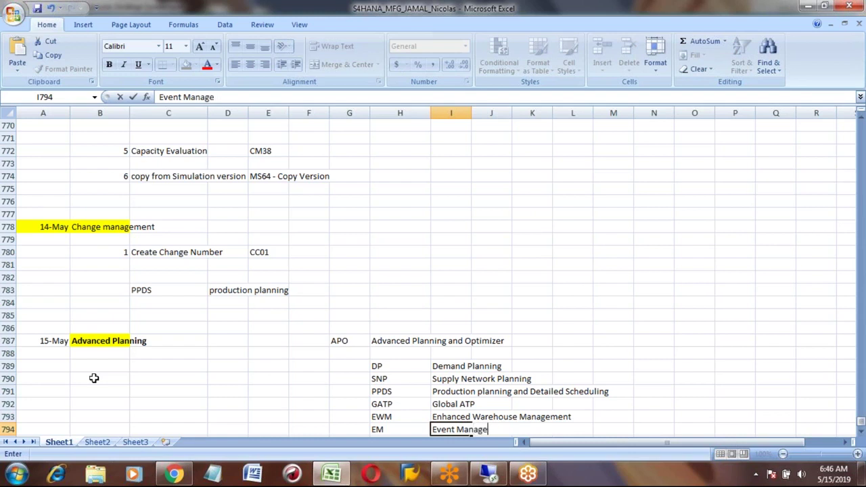
{"action": "type", "text": "ment"}
{"action": "key", "text": "Return"}
{"action": "key", "text": "Up"}
{"action": "key", "text": "Up"}
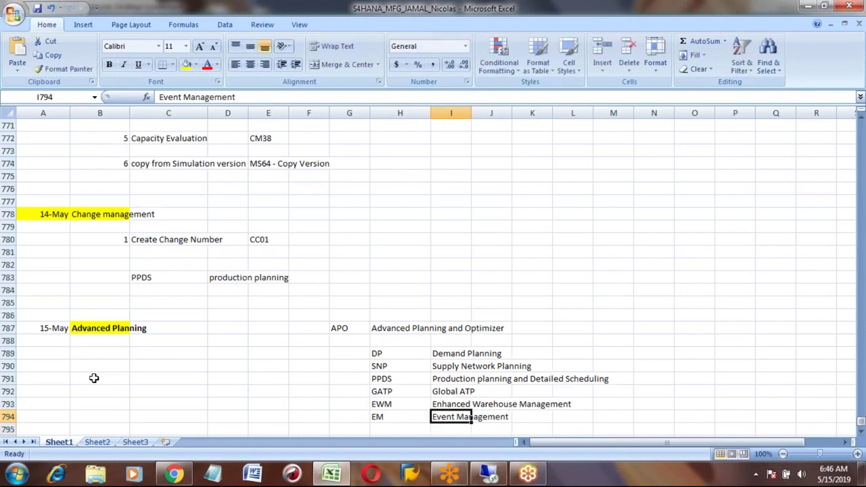
- Look over the APO heading and the listed module abbreviations and full names in G787:I794
{"action": "key", "text": "Up"}
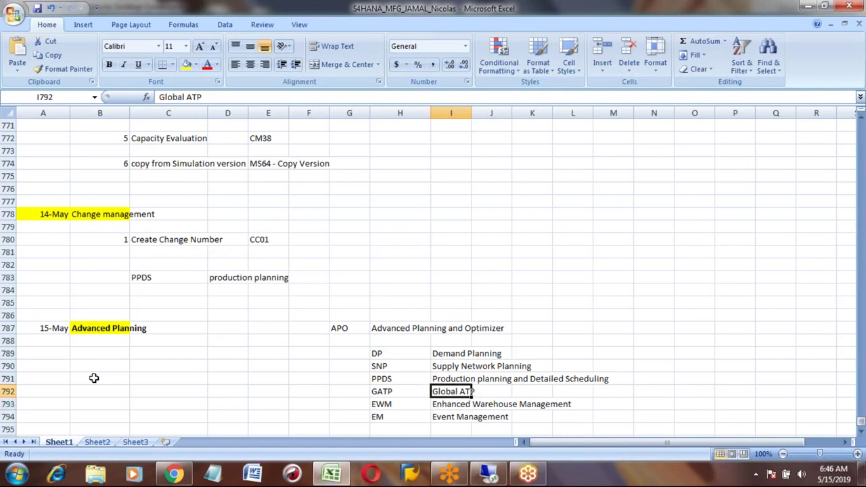
{"action": "key", "text": "Up"}
{"action": "key", "text": "Up"}
{"action": "key", "text": "Up"}
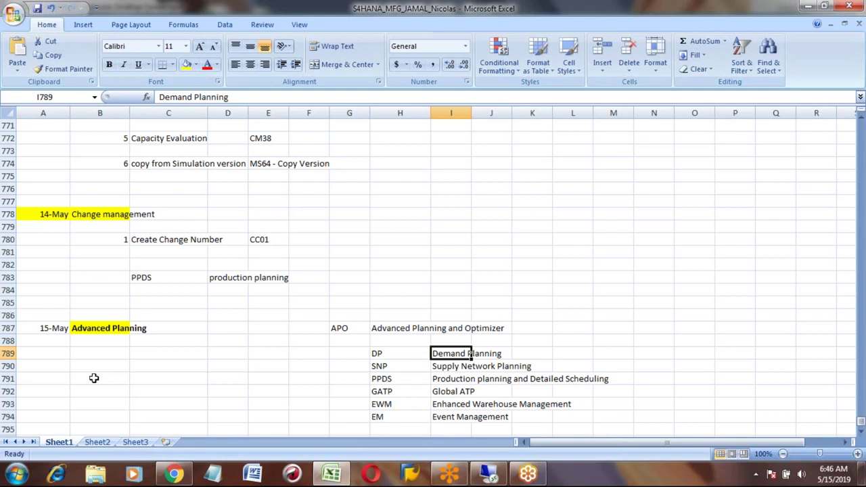
{"action": "key", "text": "Up"}
{"action": "key", "text": "Up"}
{"action": "key", "text": "Left"}
{"action": "key", "text": "Left"}
{"action": "key", "text": "Right"}
{"action": "key", "text": "Down"}
{"action": "key", "text": "Down"}
{"action": "key", "text": "Down"}
{"action": "key", "text": "Down"}
{"action": "key", "text": "Down"}
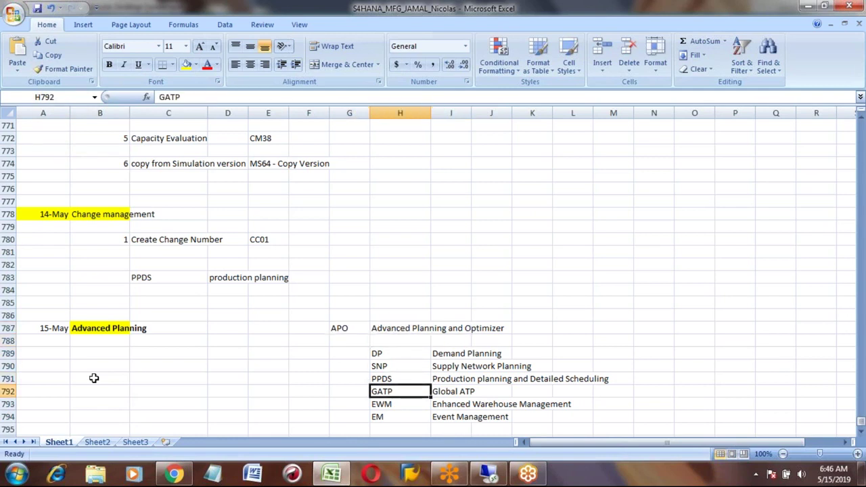
{"action": "key", "text": "Up"}
{"action": "key", "text": "Up"}
{"action": "key", "text": "Up"}
{"action": "key", "text": "Up"}
{"action": "key", "text": "Up"}
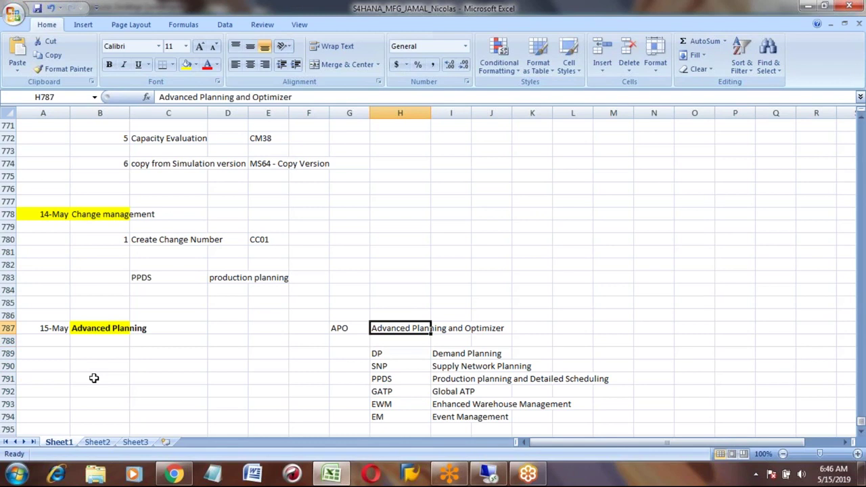
{"action": "key", "text": "Left"}
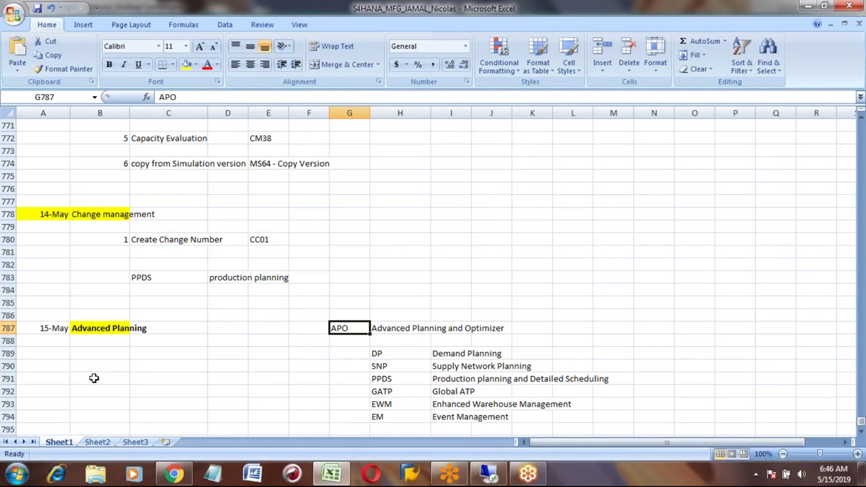
- Enter 2025 in L787, on the same row as Advanced Planning and Optimizer
{"action": "key", "text": "Right"}
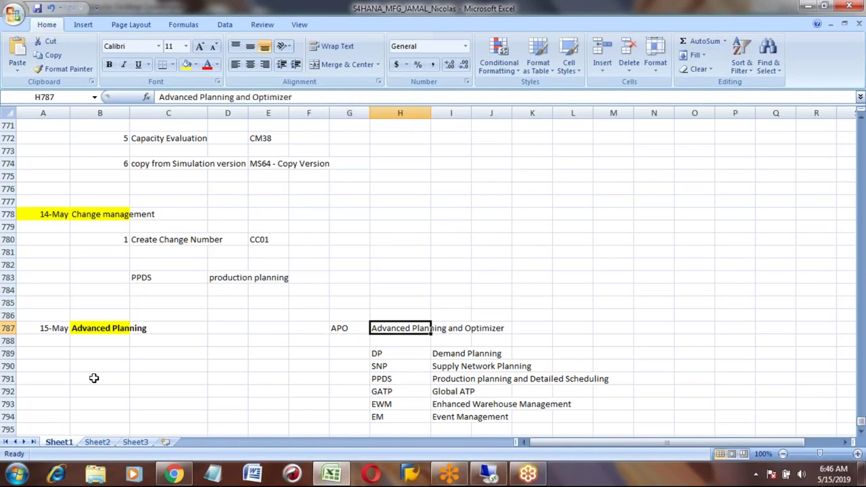
{"action": "key", "text": "Right"}
{"action": "key", "text": "Right"}
{"action": "key", "text": "Right"}
{"action": "key", "text": "Right"}
{"action": "type", "text": "202"}
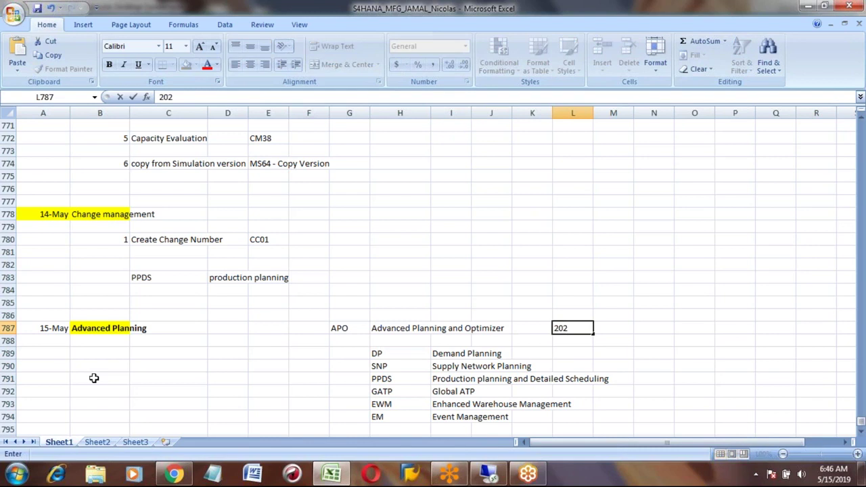
{"action": "type", "text": "5"}
{"action": "key", "text": "Return"}
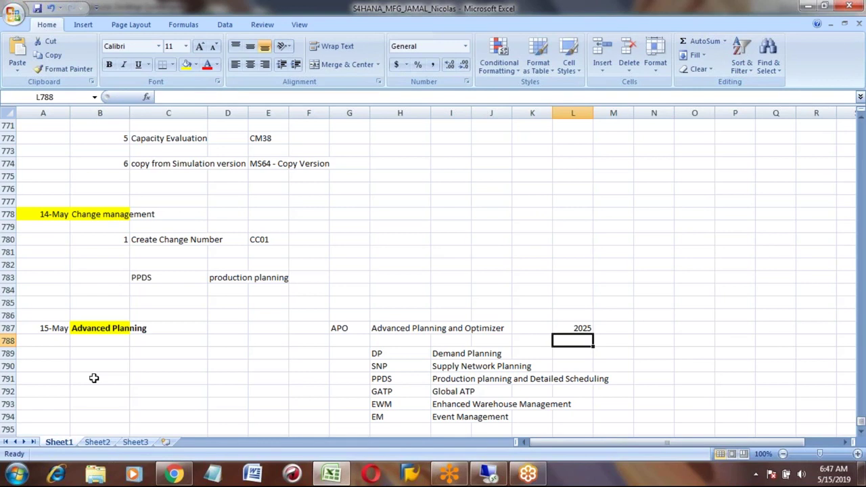
- Enter "IBP" in G789 and G790, beside the DP and SNP modules
{"action": "key", "text": "Left"}
{"action": "key", "text": "Left"}
{"action": "key", "text": "Left"}
{"action": "key", "text": "Left"}
{"action": "key", "text": "Left"}
{"action": "key", "text": "Right"}
{"action": "key", "text": "Down"}
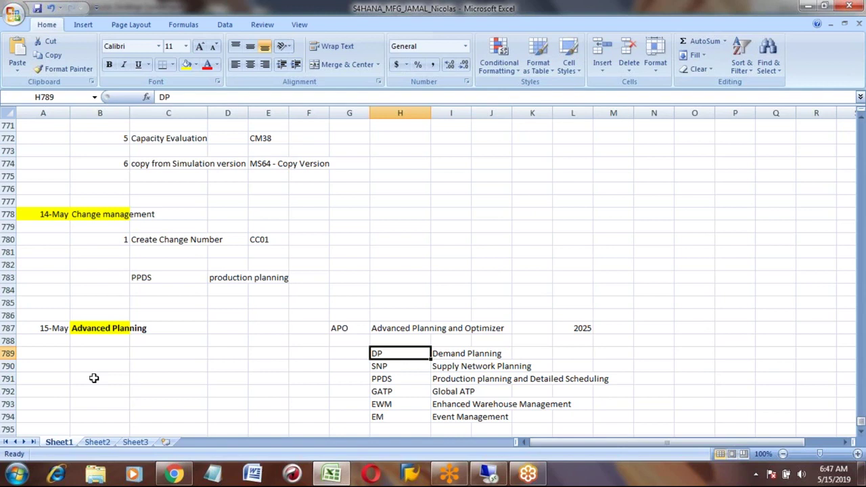
{"action": "key", "text": "Left"}
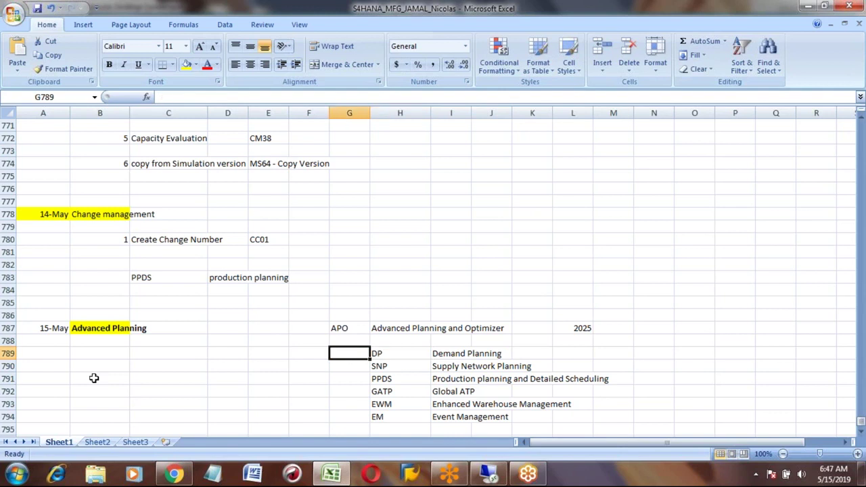
{"action": "key", "text": "Right"}
{"action": "key", "text": "shift+Down"}
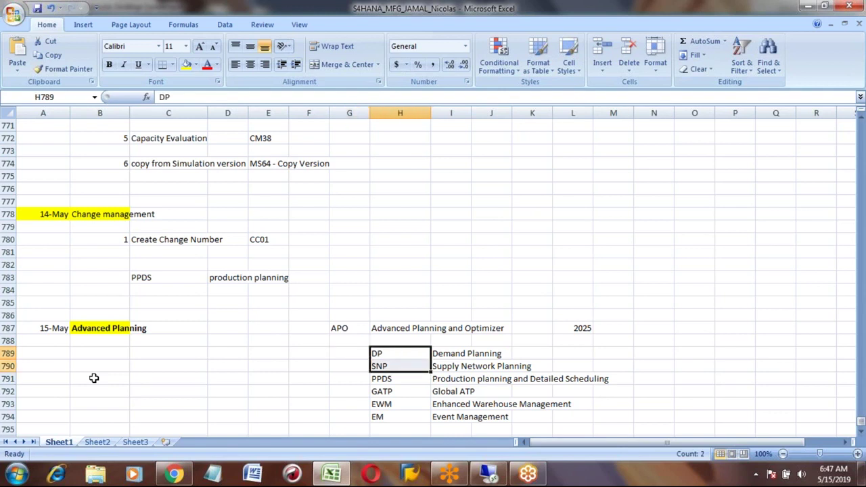
{"action": "key", "text": "Left"}
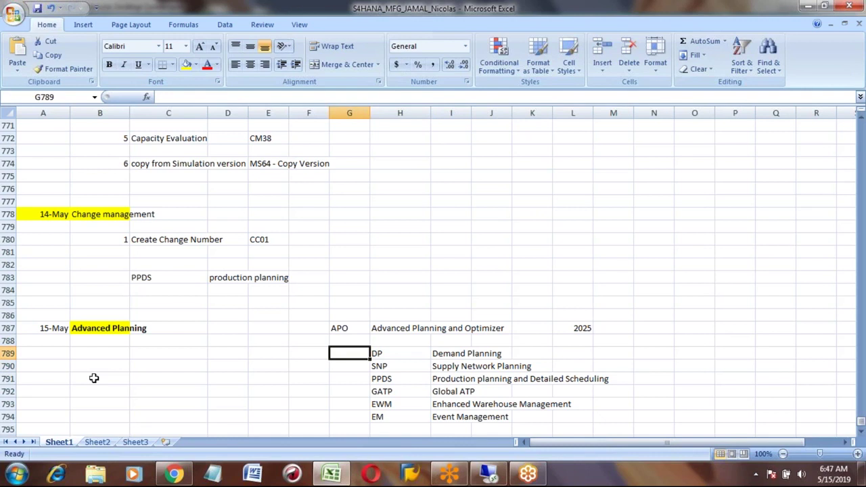
{"action": "type", "text": "IBP"}
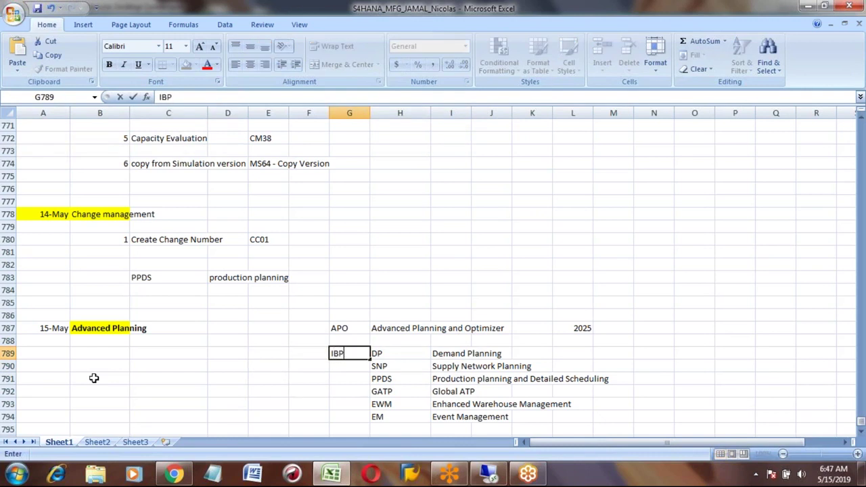
{"action": "key", "text": "Return"}
{"action": "type", "text": "IBP"}
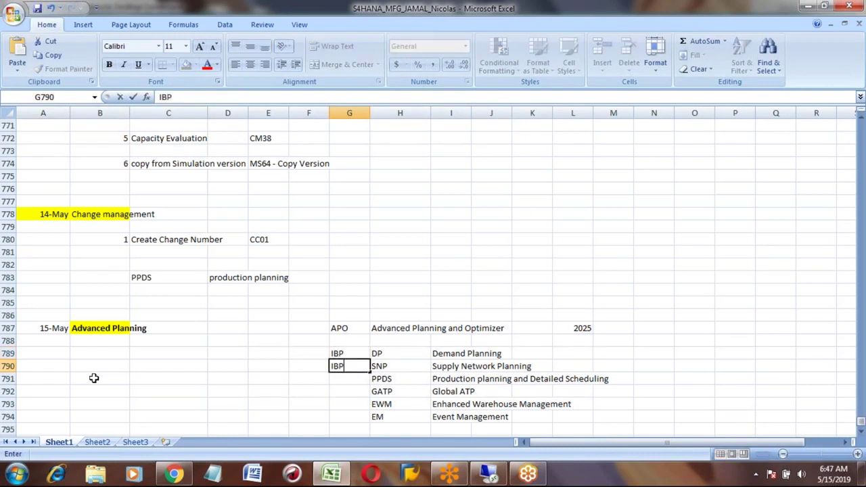
{"action": "key", "text": "Up"}
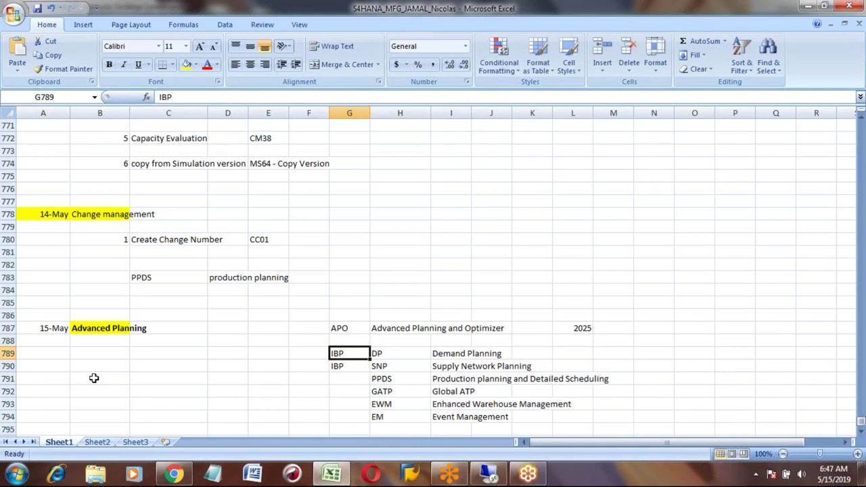
- Extend the entry in G789 beside DP to read "IBP - Clude"
{"action": "left_click", "coordinate": [201, 97]}
{"action": "type", "text": "- c"}
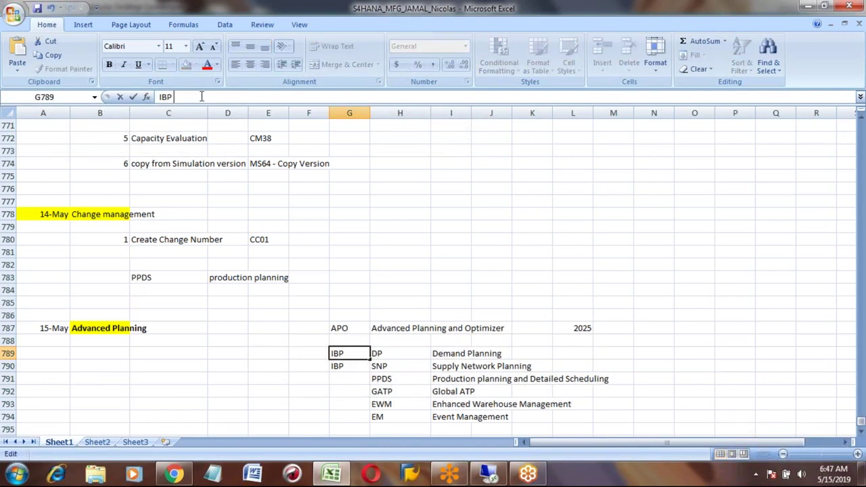
{"action": "key", "text": "BackSpace"}
{"action": "type", "text": "Clude"}
{"action": "key", "text": "BackSpace"}
{"action": "key", "text": "BackSpace"}
{"action": "key", "text": "BackSpace"}
{"action": "type", "text": "ou"}
{"action": "key", "text": "BackSpace"}
{"action": "key", "text": "BackSpace"}
{"action": "type", "text": "ou"}
{"action": "key", "text": "BackSpace"}
{"action": "key", "text": "BackSpace"}
{"action": "type", "text": "ude"}
{"action": "key", "text": "Return"}
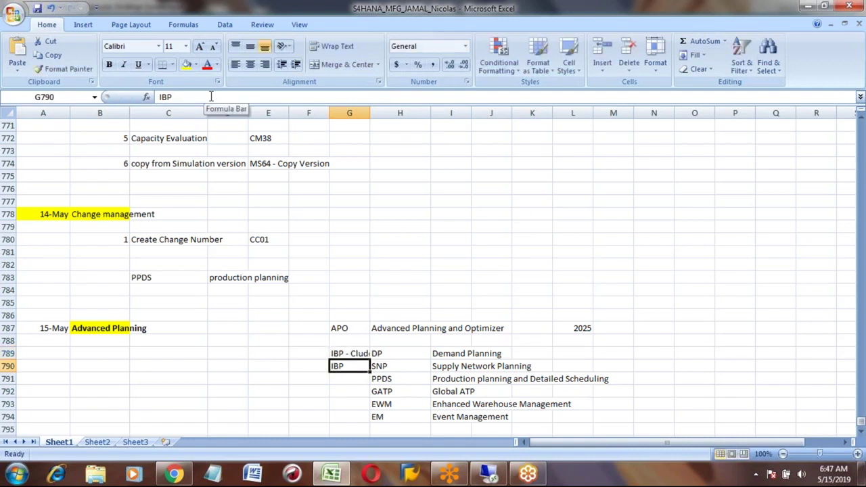
- Copy the "IBP - Clude" entry from G789 into G790 beside SNP
{"action": "key", "text": "Up"}
{"action": "key", "text": "ctrl+c"}
{"action": "key", "text": "Down"}
{"action": "key", "text": "ctrl+v"}
{"action": "key", "text": "Down"}
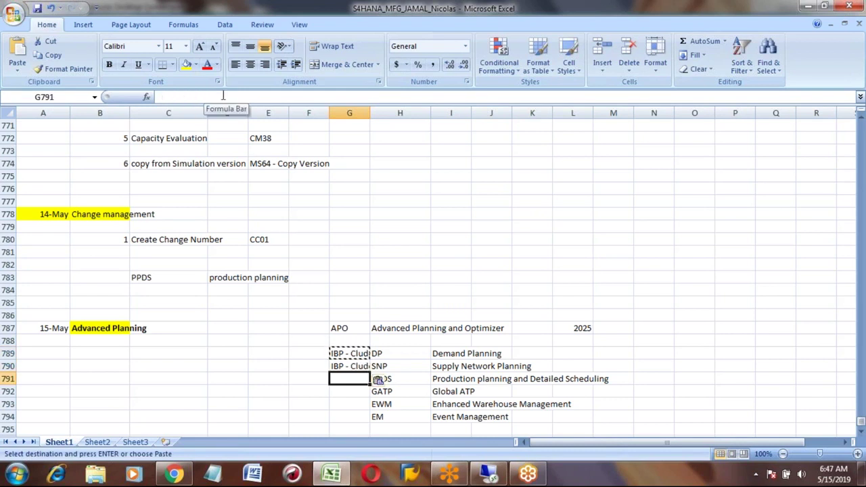
- Enter "S4 HANA" in G791, beside the PPDS module
{"action": "key", "text": "Right"}
{"action": "key", "text": "Left"}
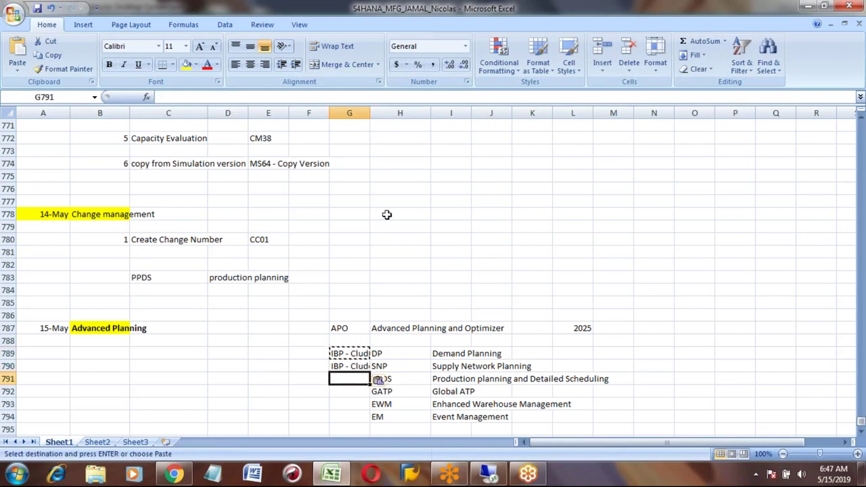
{"action": "type", "text": "S4 HAND"}
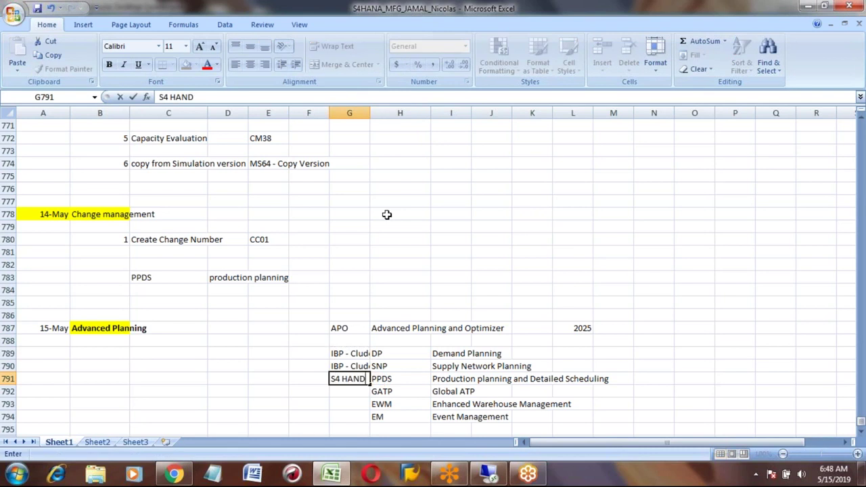
{"action": "key", "text": "BackSpace"}
{"action": "type", "text": "ANA"}
{"action": "key", "text": "Return"}
{"action": "key", "text": "Up"}
{"action": "key", "text": "Right"}
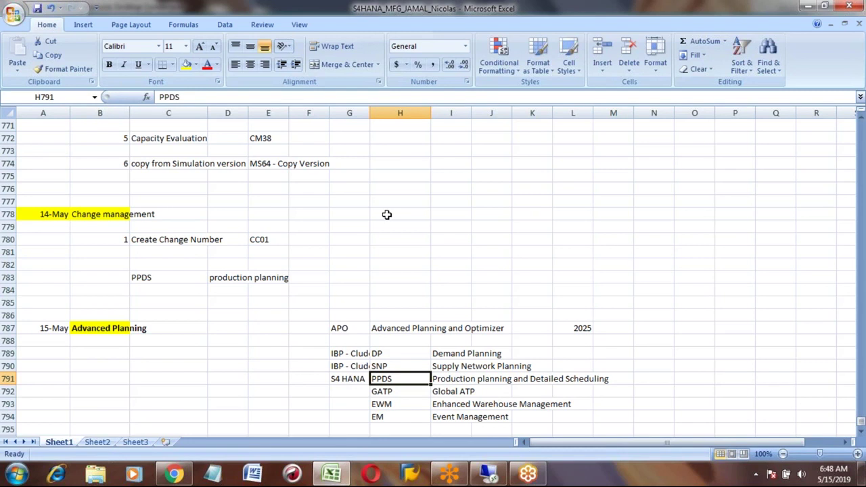
- Copy "S4 HANA" from G791 into G792, G793 and G794 beside GATP, EWM and EM
{"action": "key", "text": "Left"}
{"action": "key", "text": "Down"}
{"action": "key", "text": "Up"}
{"action": "key", "text": "ctrl+c"}
{"action": "key", "text": "Down"}
{"action": "key", "text": "ctrl+v"}
{"action": "key", "text": "Down"}
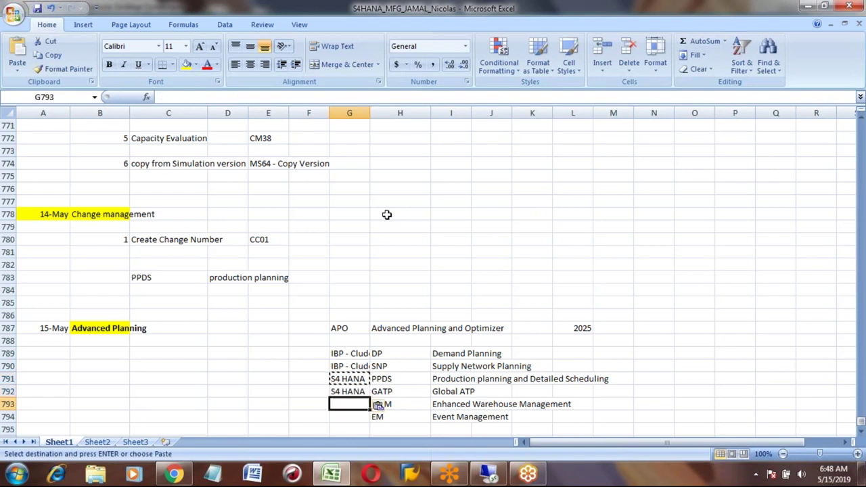
{"action": "key", "text": "ctrl+v"}
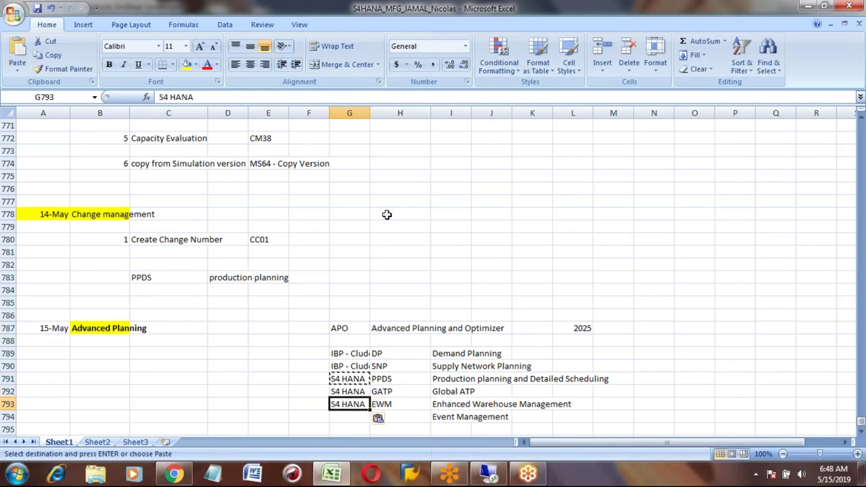
{"action": "key", "text": "Down"}
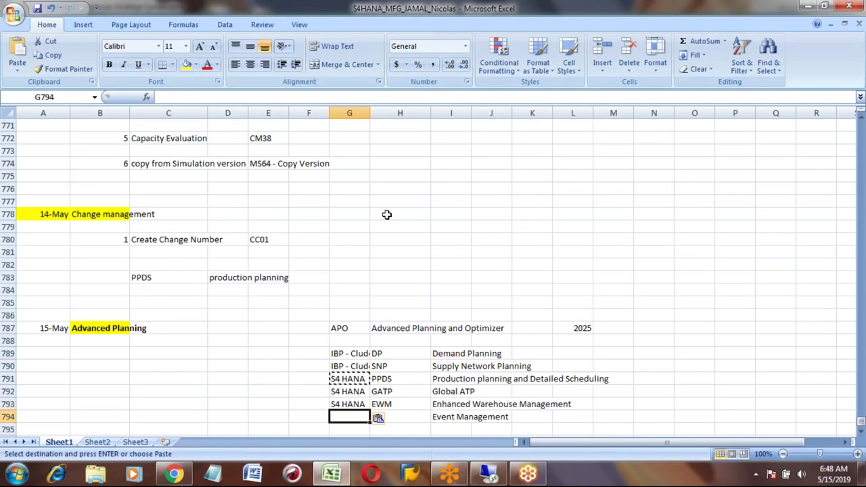
{"action": "key", "text": "ctrl+v"}
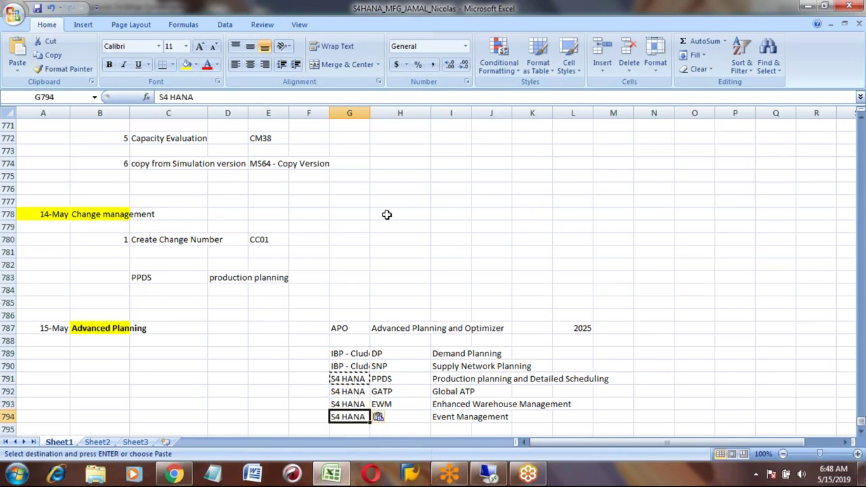
{"action": "key", "text": "Down"}
{"action": "key", "text": "Down"}
{"action": "key", "text": "Down"}
{"action": "key", "text": "Down"}
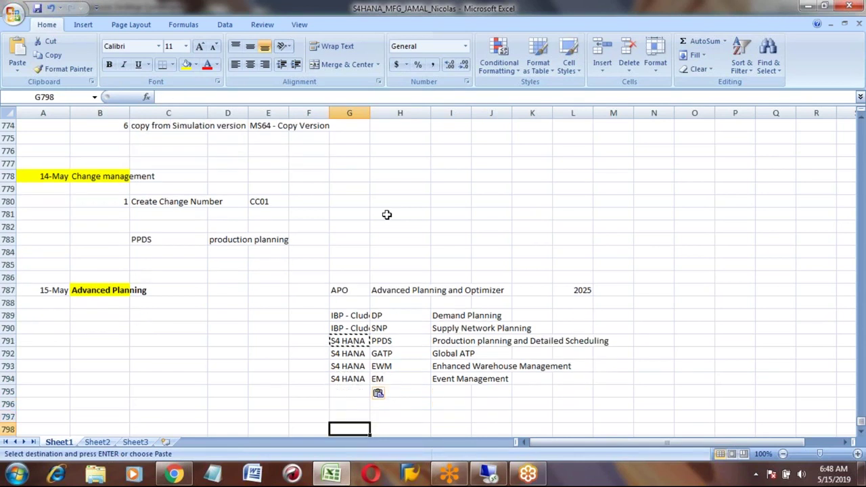
- Copy the S4 HANA PPDS row from G791:I791 to B789 under the Advanced Planning heading
{"action": "key", "text": "Up"}
{"action": "key", "text": "Up"}
{"action": "key", "text": "Up"}
{"action": "key", "text": "Up"}
{"action": "key", "text": "Up"}
{"action": "key", "text": "Up"}
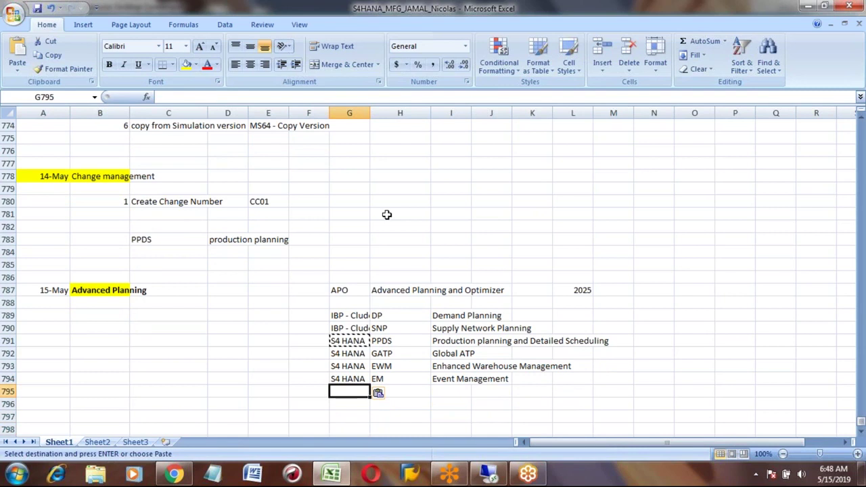
{"action": "key", "text": "Up"}
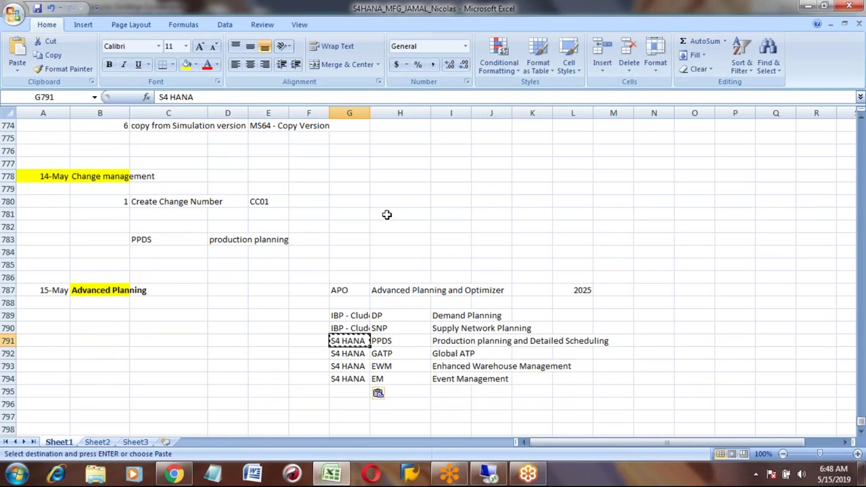
{"action": "key", "text": "shift+Right"}
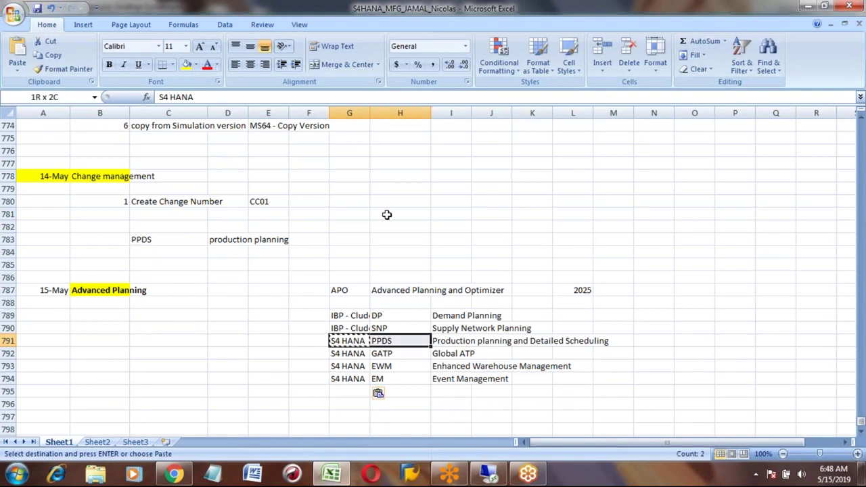
{"action": "key", "text": "shift+Right"}
{"action": "key", "text": "Left"}
{"action": "key", "text": "Left"}
{"action": "key", "text": "Left"}
{"action": "key", "text": "Left"}
{"action": "key", "text": "Left"}
{"action": "key", "text": "Left"}
{"action": "key", "text": "Up"}
{"action": "key", "text": "Up"}
{"action": "key", "text": "Right"}
{"action": "key", "text": "ctrl+v"}
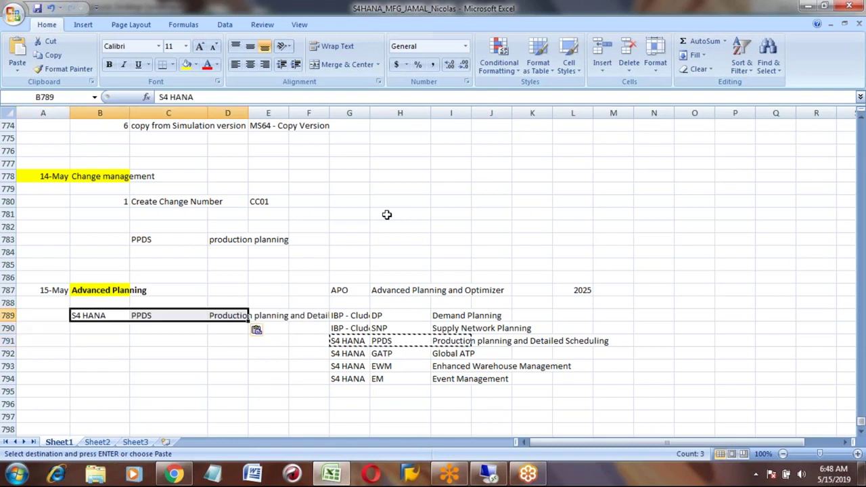
- Examine the Advanced Planning heading in B787 and the PPDS entry in B789:D789
{"action": "key", "text": "Up"}
{"action": "key", "text": "Up"}
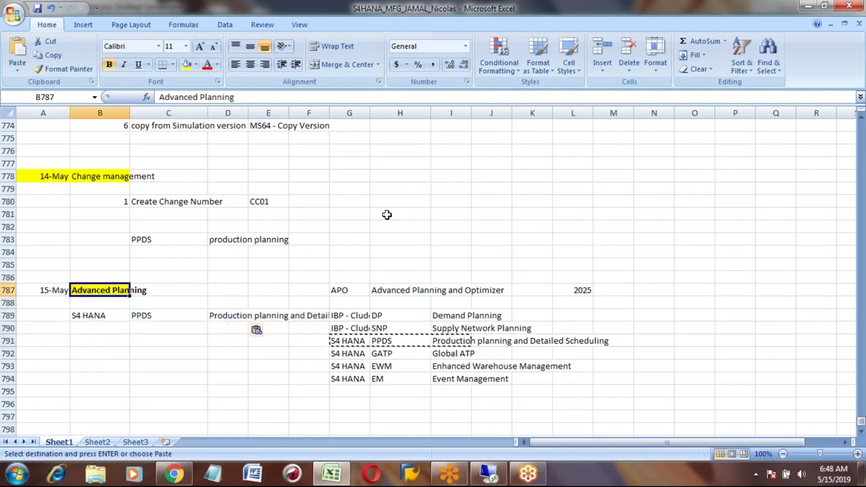
{"action": "key", "text": "Down"}
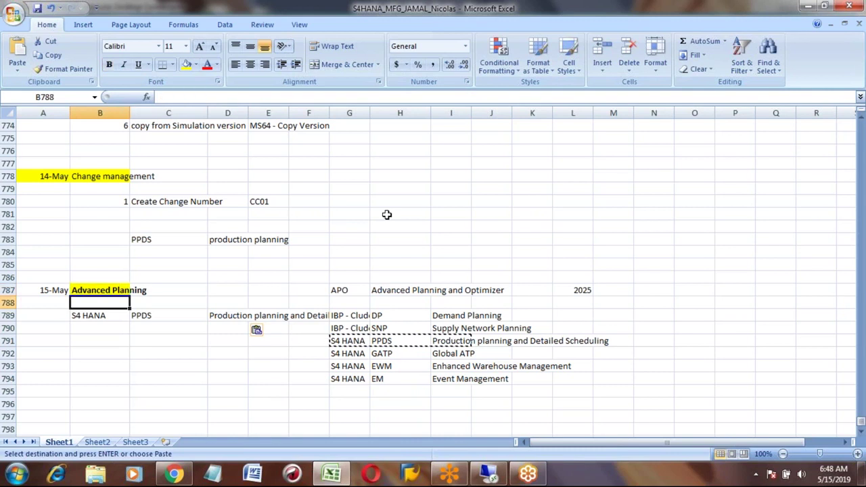
{"action": "key", "text": "Down"}
{"action": "key", "text": "Right"}
{"action": "key", "text": "Right"}
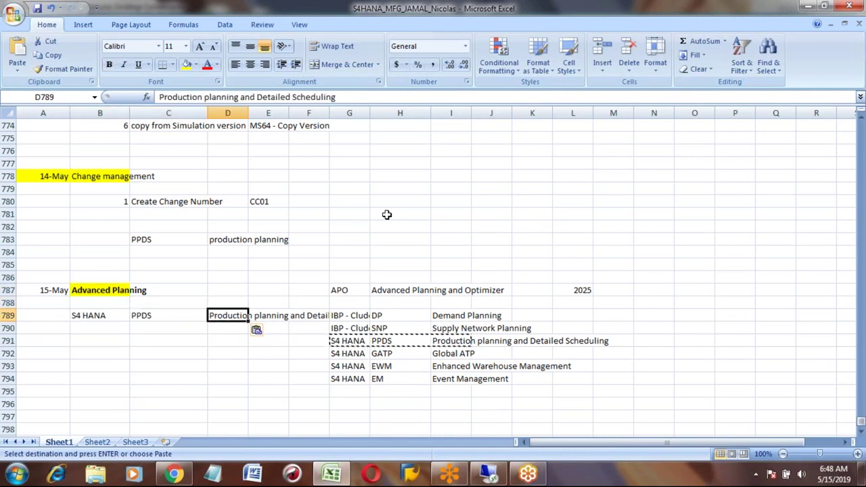
{"action": "key", "text": "Left"}
{"action": "key", "text": "Left"}
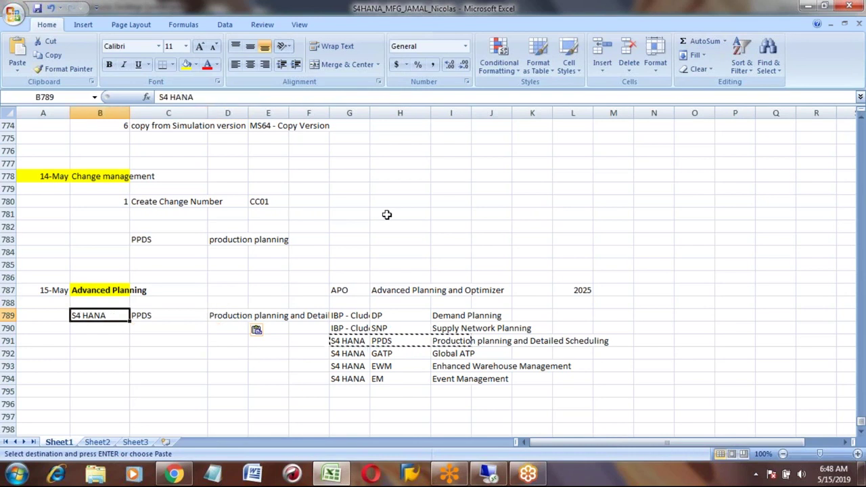
{"action": "key", "text": "Right"}
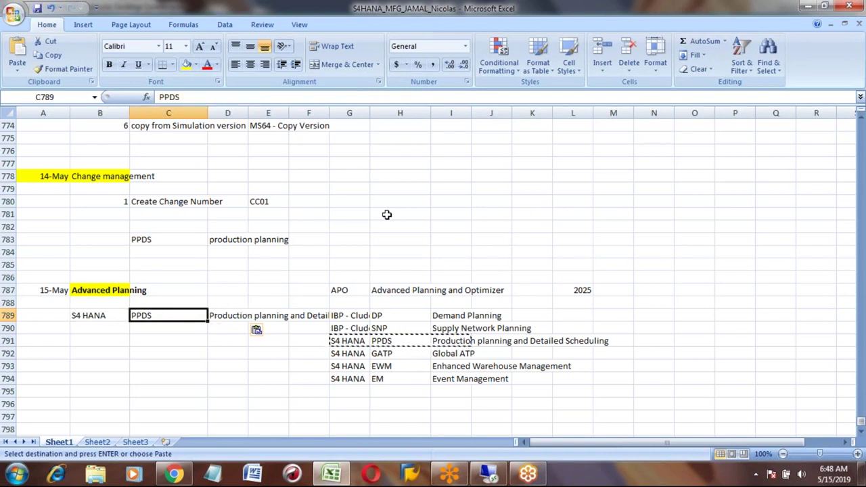
- Examine the Advanced Planning heading in B787, the APO full name in H787 and the PPDS entry in C789
{"action": "key", "text": "Left"}
{"action": "key", "text": "Up"}
{"action": "key", "text": "Up"}
{"action": "key", "text": "Down"}
{"action": "key", "text": "Down"}
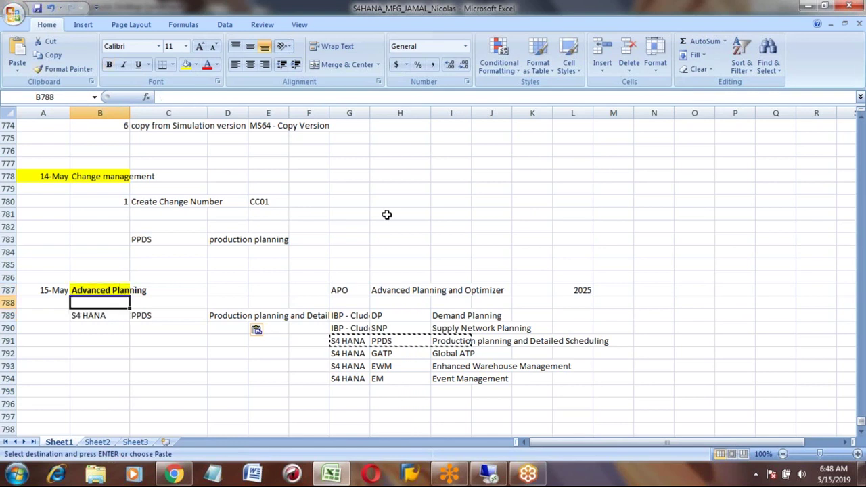
{"action": "key", "text": "Up"}
{"action": "key", "text": "Up"}
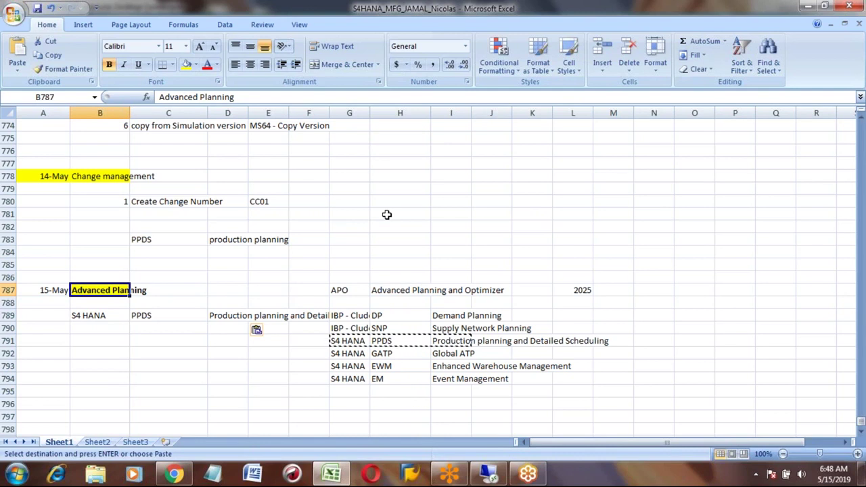
{"action": "key", "text": "Down"}
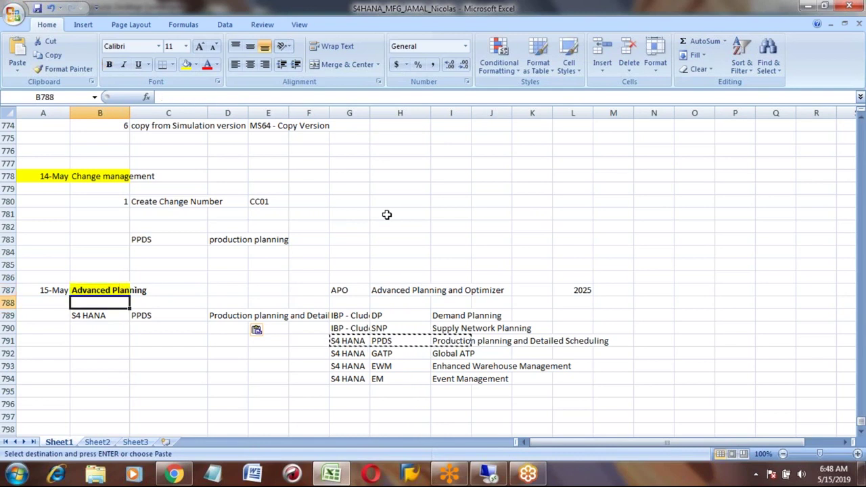
{"action": "left_click", "coordinate": [389, 289]}
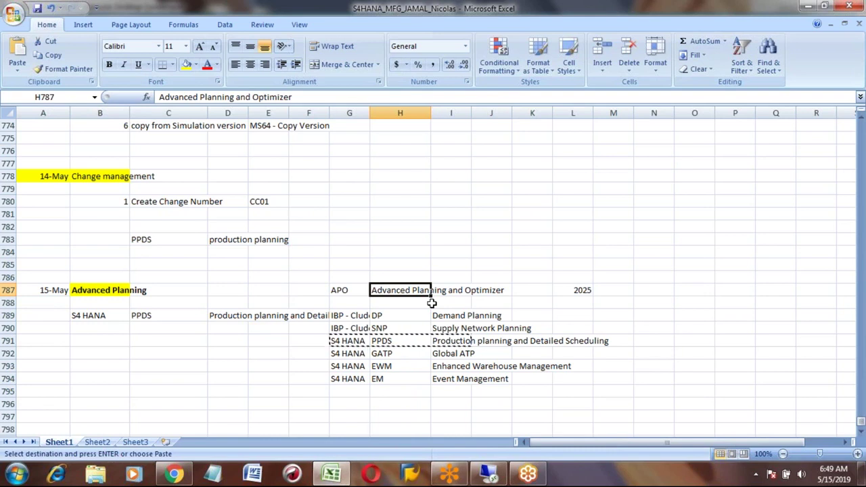
{"action": "left_click", "coordinate": [170, 315]}
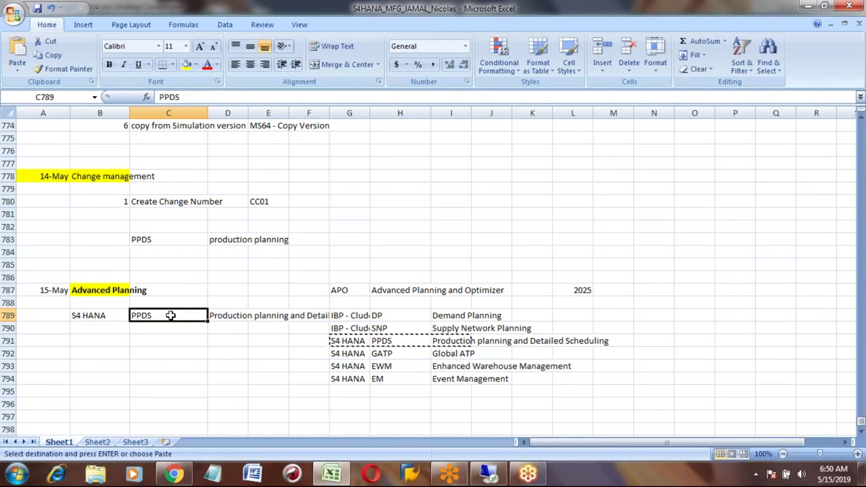
- Extend the platform entry in G792, beside the GATP module, to "S4 HANA - AATP"
{"action": "left_click", "coordinate": [384, 354]}
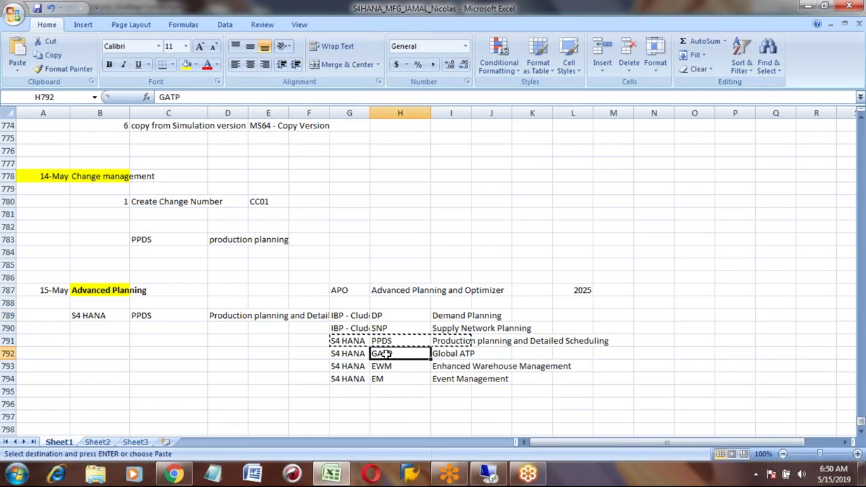
{"action": "key", "text": "Left"}
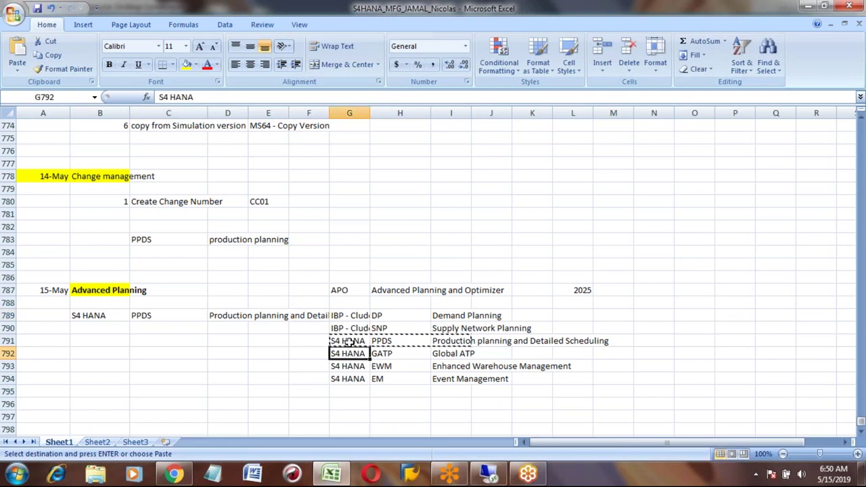
{"action": "left_click", "coordinate": [229, 97]}
{"action": "type", "text": "- AATP"}
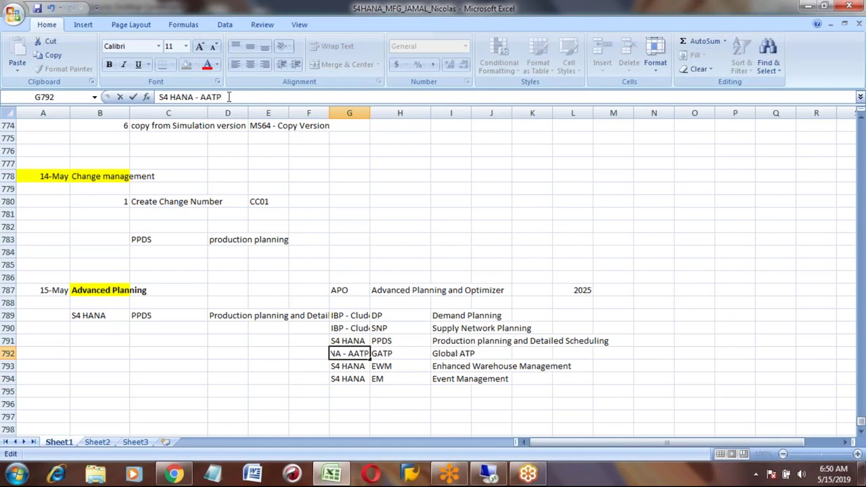
{"action": "key", "text": "Return"}
{"action": "key", "text": "Right"}
{"action": "key", "text": "Left"}
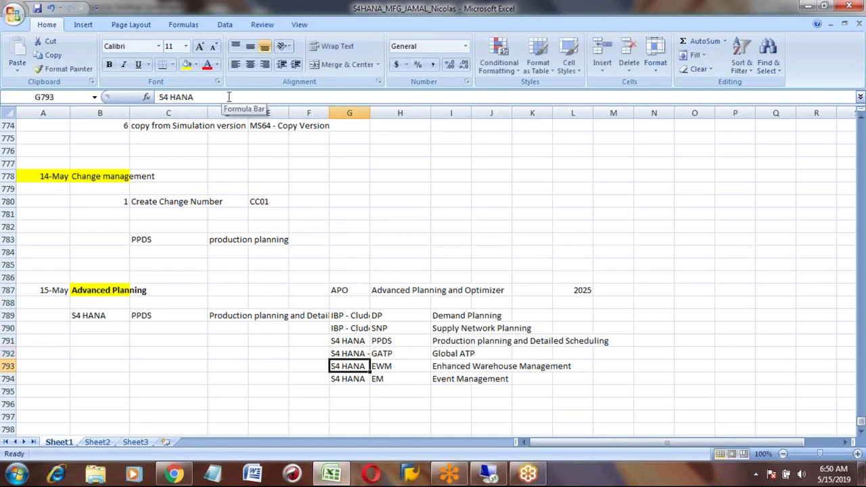
- Extend the platform entry in G793, beside the EWM module, to "S4 HANA ewm"
{"action": "left_click", "coordinate": [222, 97]}
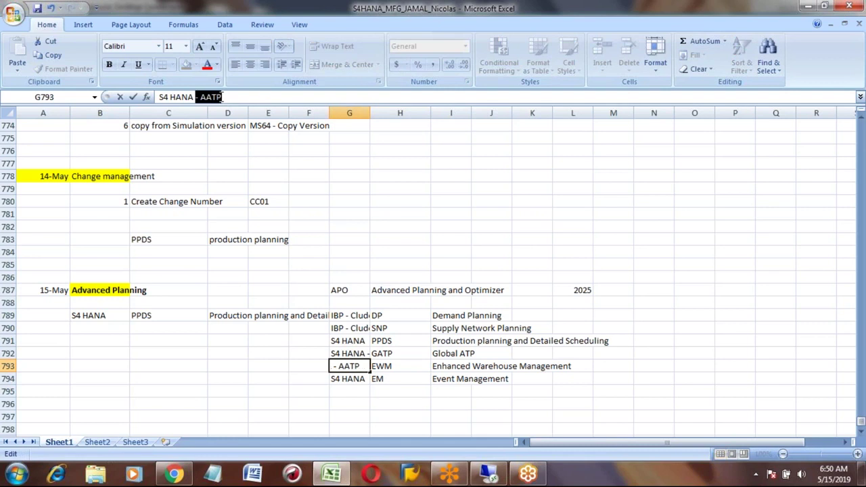
{"action": "type", "text": "ewm"}
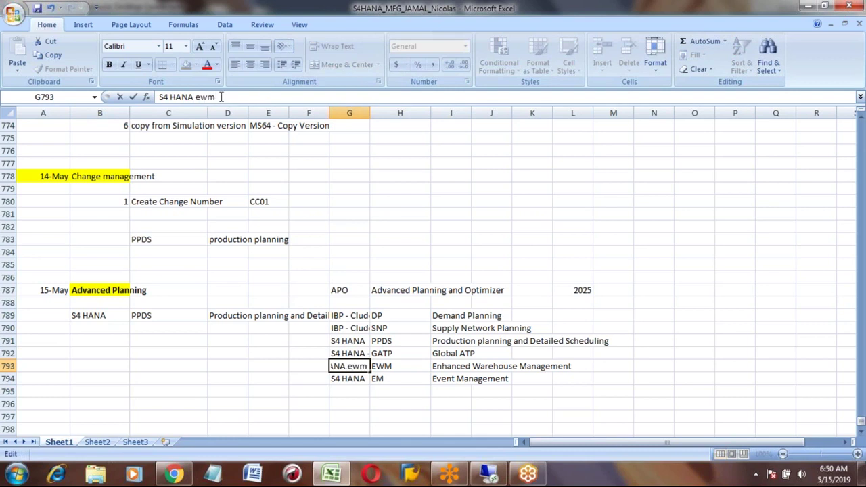
{"action": "key", "text": "Return"}
- Extend G794, beside the EM module, to "S4 HANA TM" and widen column G to fit the platform entries
{"action": "left_click", "coordinate": [210, 96]}
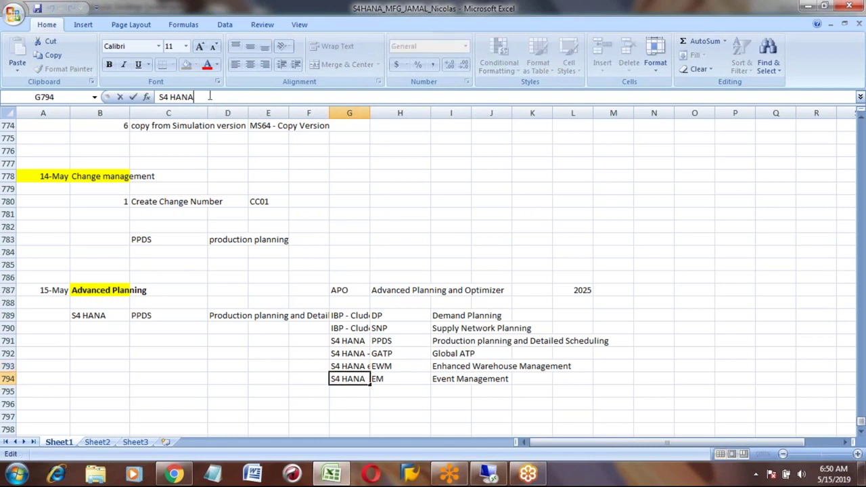
{"action": "type", "text": "TM"}
{"action": "key", "text": "Return"}
{"action": "key", "text": "Up"}
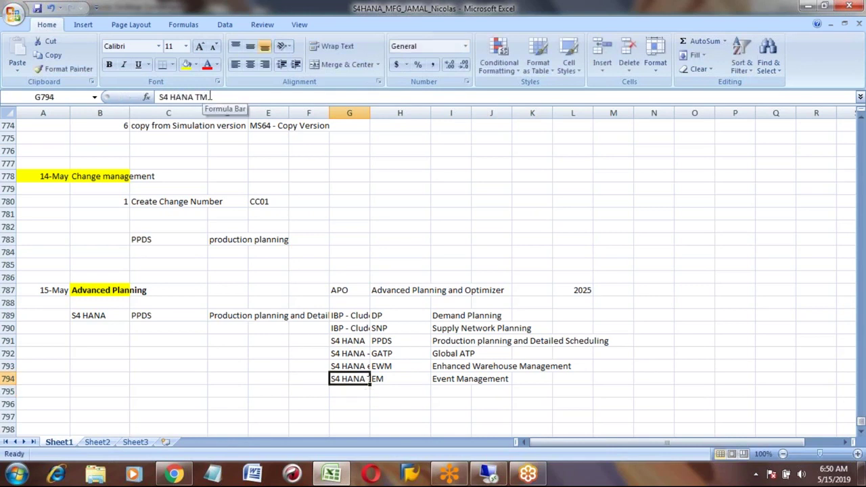
{"action": "left_click_drag", "start_coordinate": [370, 114], "coordinate": [391, 117]}
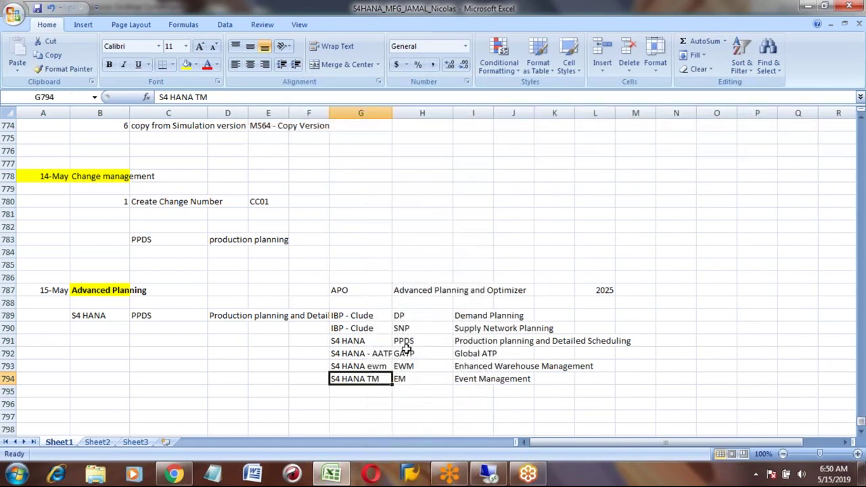
- Correct the misspelled platform entry in G789, beside the DP module, to "IBP - Cloud"
{"action": "left_click", "coordinate": [363, 318]}
{"action": "left_click", "coordinate": [219, 98]}
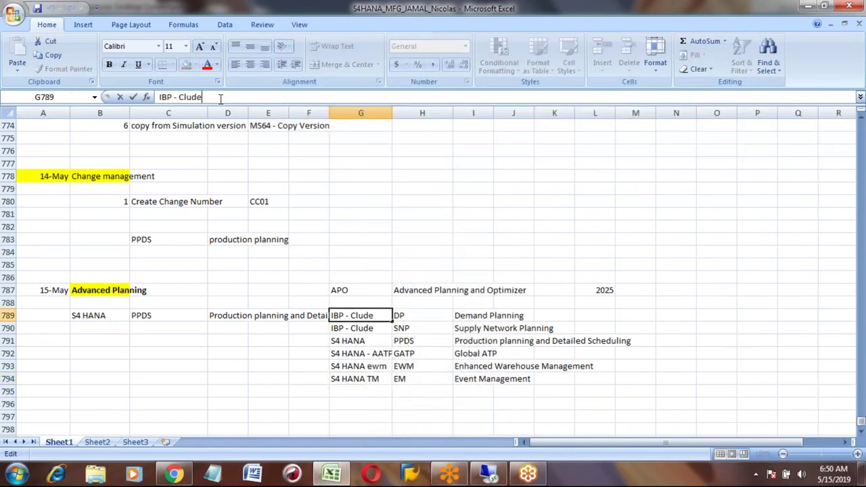
{"action": "key", "text": "BackSpace"}
{"action": "key", "text": "BackSpace"}
{"action": "key", "text": "BackSpace"}
{"action": "type", "text": "oud"}
{"action": "key", "text": "Return"}
- Correct the misspelled platform entry in G790, beside the SNP module, to "IBP - Cloud"
{"action": "left_click", "coordinate": [220, 98]}
{"action": "key", "text": "BackSpace"}
{"action": "key", "text": "BackSpace"}
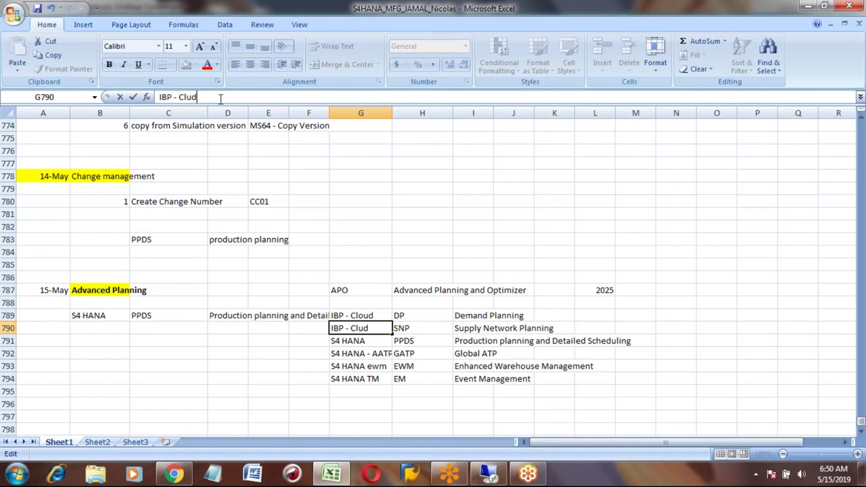
{"action": "key", "text": "BackSpace"}
{"action": "type", "text": "ode"}
{"action": "key", "text": "BackSpace"}
{"action": "key", "text": "BackSpace"}
{"action": "type", "text": "ud"}
{"action": "key", "text": "Return"}
{"action": "key", "text": "Return"}
{"action": "key", "text": "Up"}
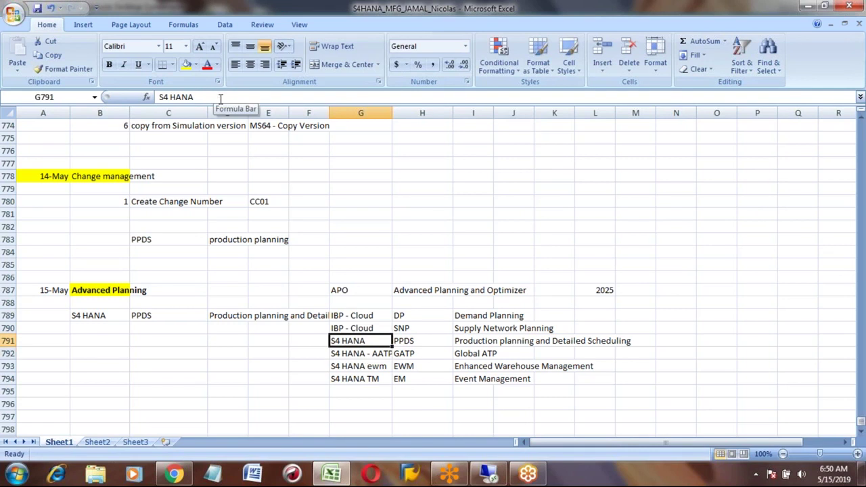
- Review the S4 HANA PPDS entry in B789:C789 together with the Advanced Planning heading in B787
{"action": "key", "text": "Up"}
{"action": "key", "text": "Up"}
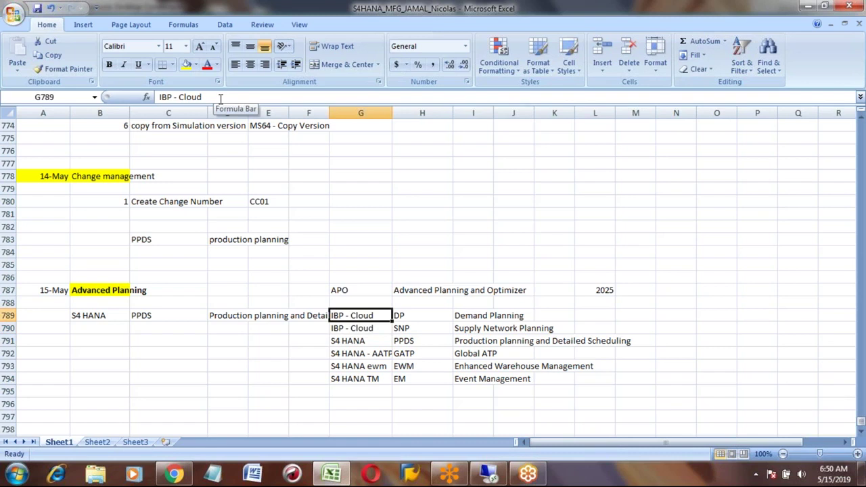
{"action": "key", "text": "Left"}
{"action": "key", "text": "Left"}
{"action": "key", "text": "Left"}
{"action": "key", "text": "Left"}
{"action": "key", "text": "Left"}
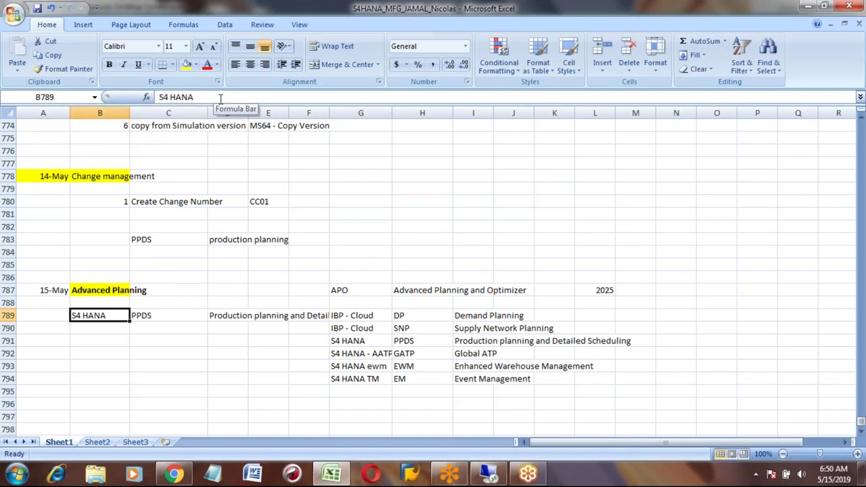
{"action": "key", "text": "shift+Right"}
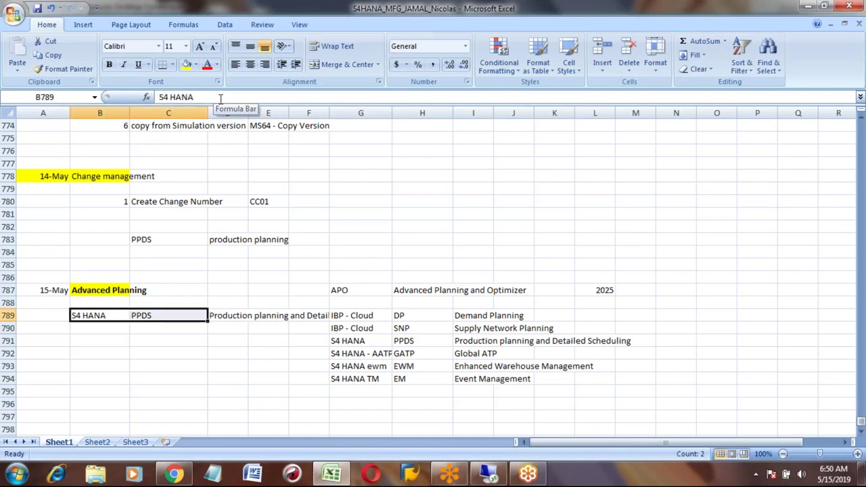
{"action": "key", "text": "Up"}
{"action": "key", "text": "Up"}
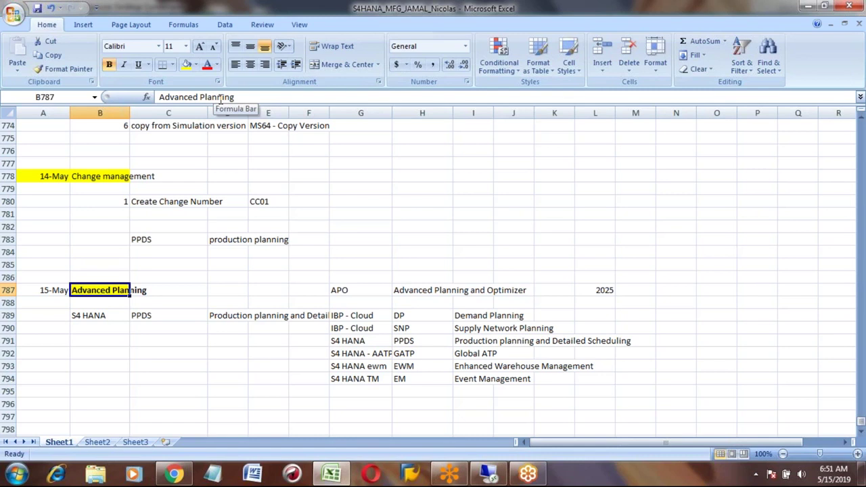
{"action": "key", "text": "Down"}
{"action": "key", "text": "Down"}
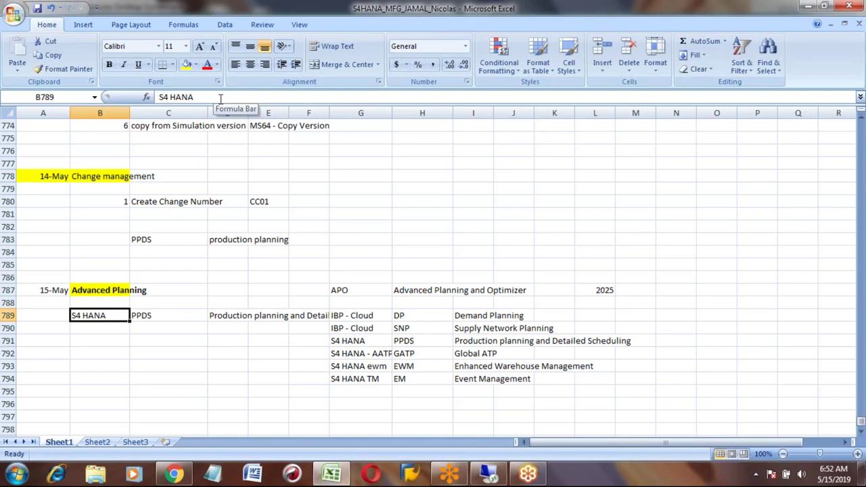
{"action": "key", "text": "Up"}
{"action": "key", "text": "Up"}
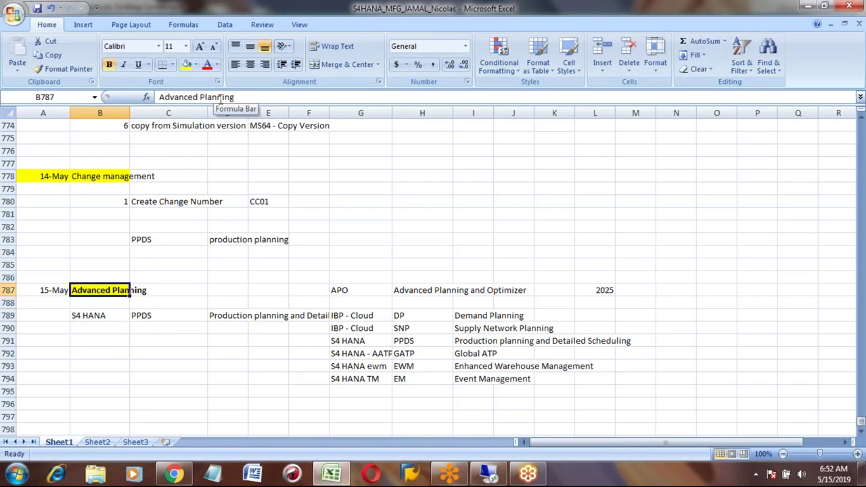
{"action": "key", "text": "Down"}
{"action": "key", "text": "Down"}
{"action": "key", "text": "Down"}
{"action": "key", "text": "Down"}
{"action": "key", "text": "Down"}
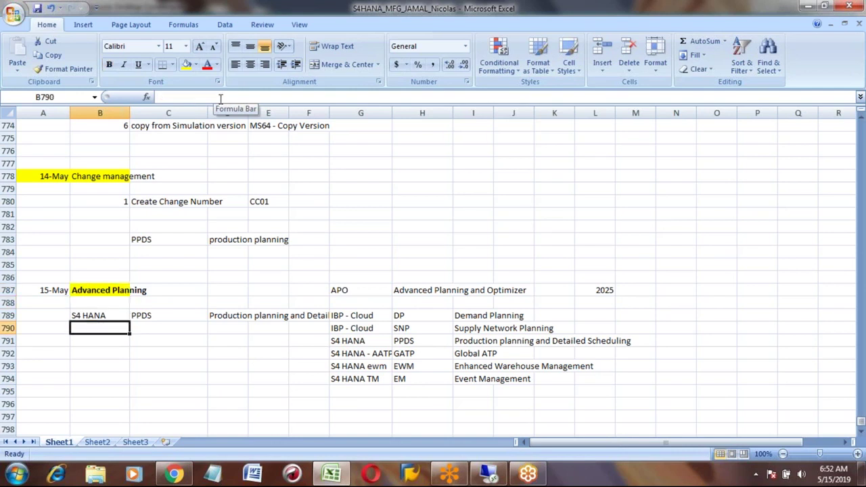
{"action": "key", "text": "Down"}
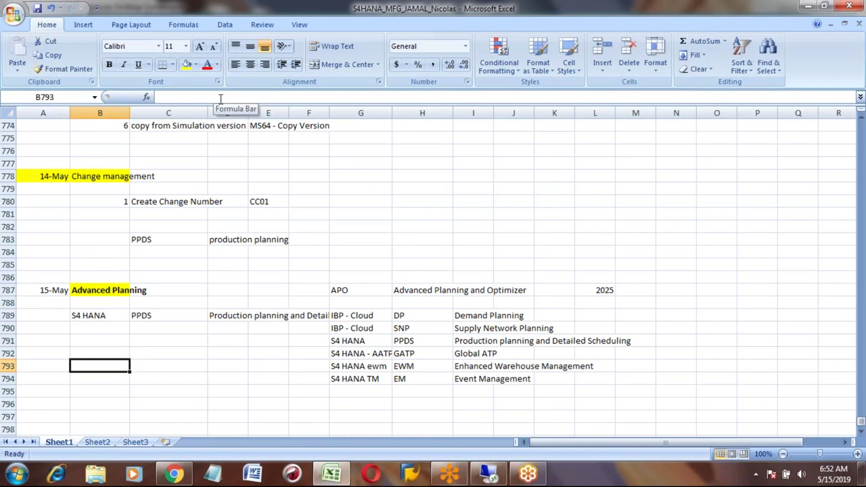
{"action": "key", "text": "Up"}
{"action": "key", "text": "Up"}
{"action": "key", "text": "Up"}
{"action": "key", "text": "Up"}
{"action": "key", "text": "Up"}
{"action": "key", "text": "Up"}
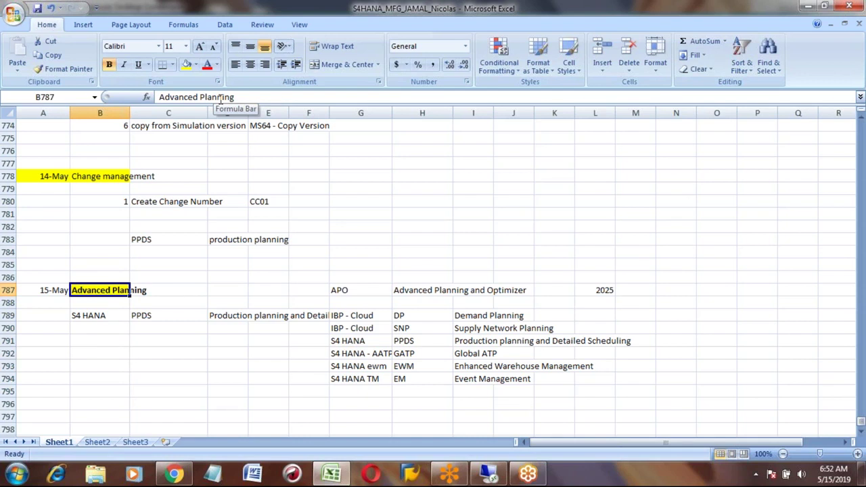
- Switch to the SAP system in Remote Desktop Connection and go from Display IMG back to SAP Easy Access
{"action": "left_click", "coordinate": [488, 474]}
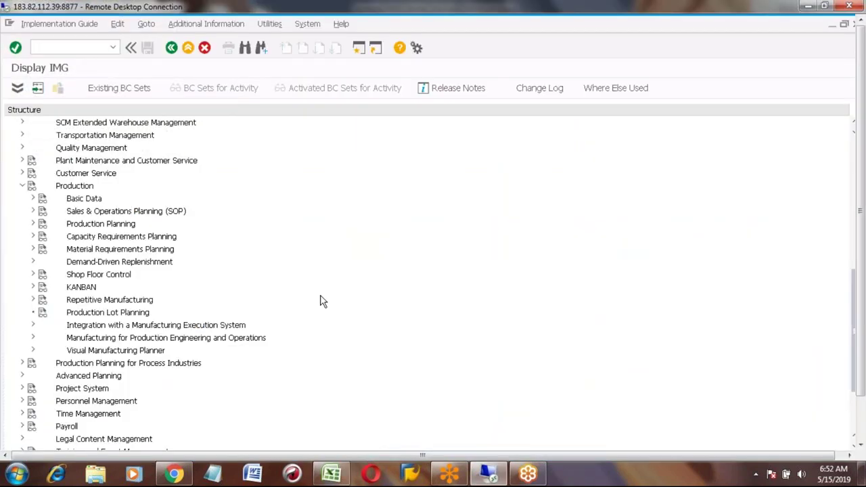
{"action": "left_click", "coordinate": [188, 53]}
{"action": "left_click", "coordinate": [188, 53]}
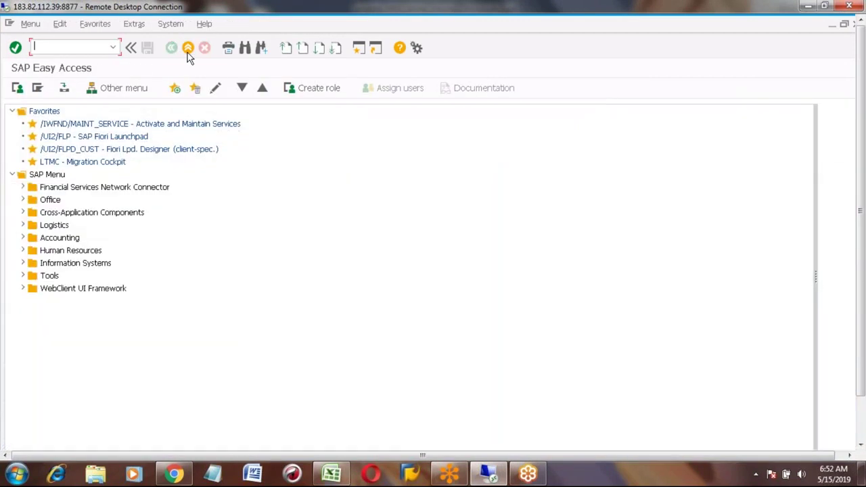
- Expand the Logistics folder in the SAP menu and the Advanced Planning folder inside it
{"action": "left_click", "coordinate": [42, 225]}
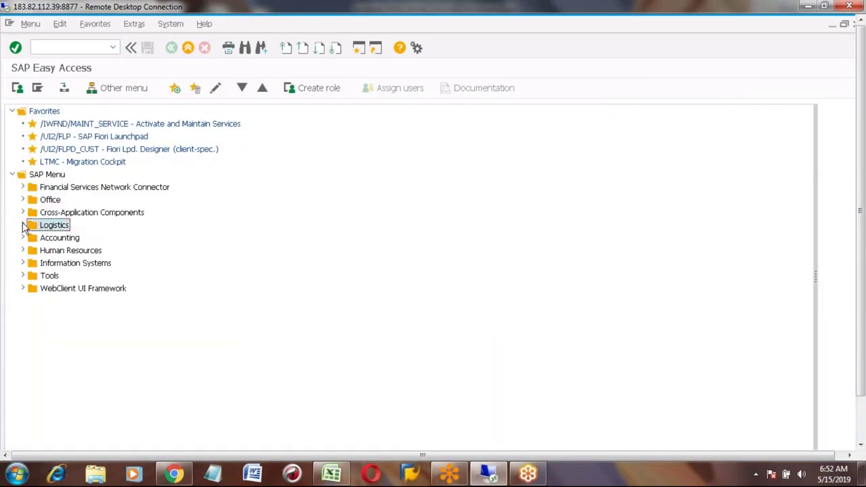
{"action": "left_click", "coordinate": [23, 225]}
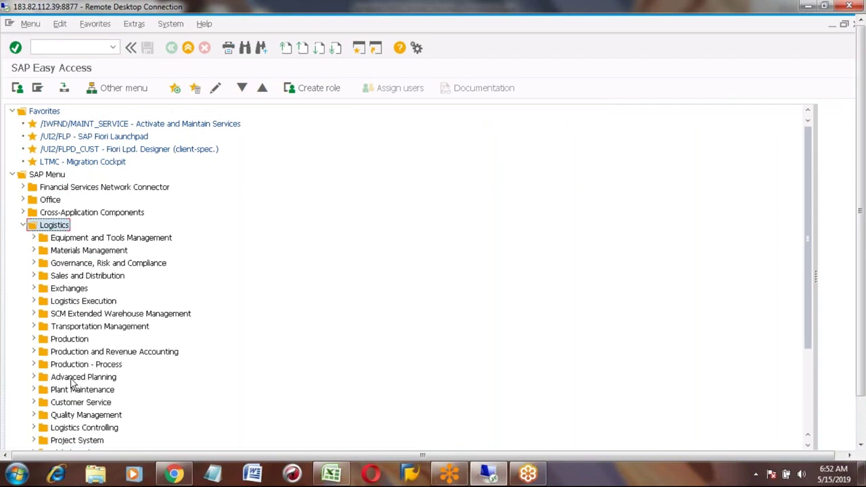
{"action": "left_click", "coordinate": [67, 340]}
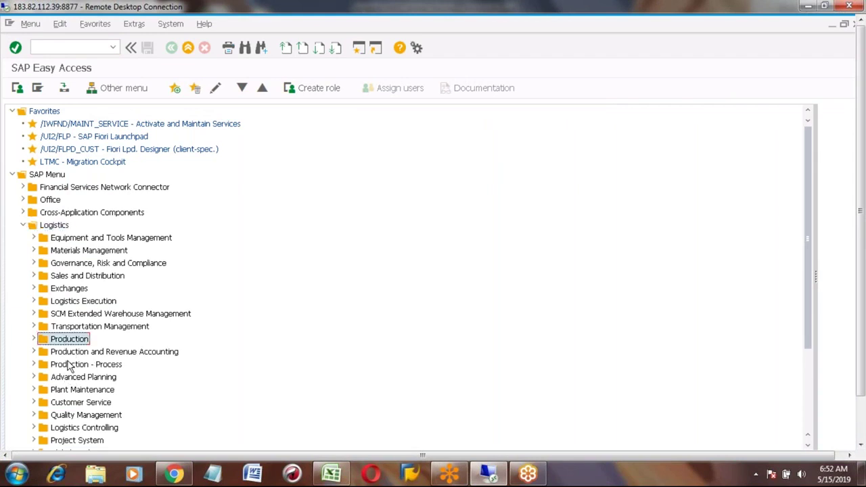
{"action": "left_click", "coordinate": [68, 364]}
{"action": "left_click", "coordinate": [57, 380]}
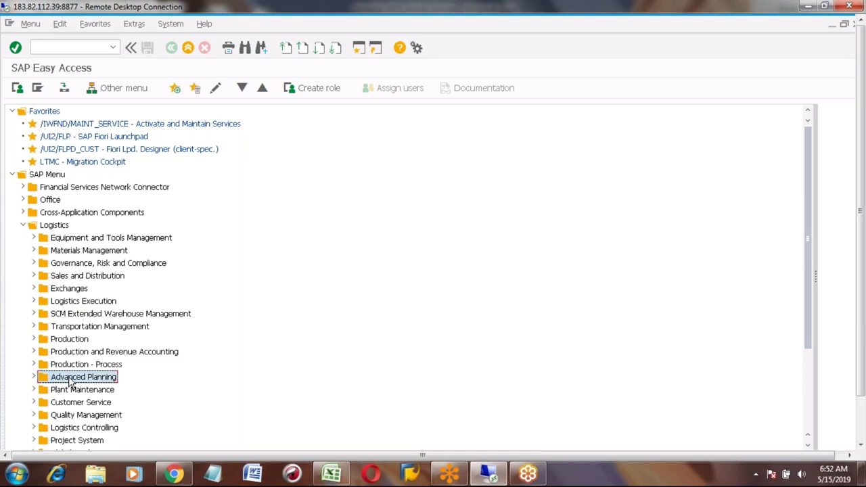
{"action": "left_click", "coordinate": [34, 376]}
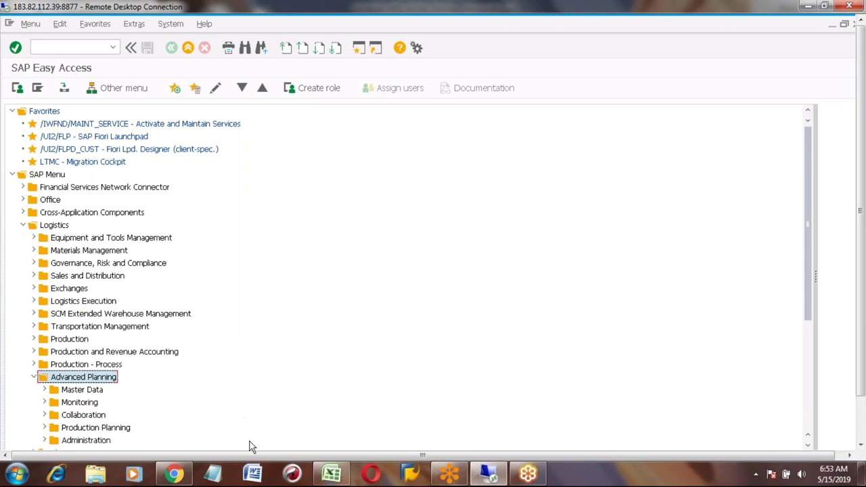
- Switch to Word, open the recent document SAP PRODUCTION PLANNING COURSE to view its outline, and close it
{"action": "left_click", "coordinate": [251, 475]}
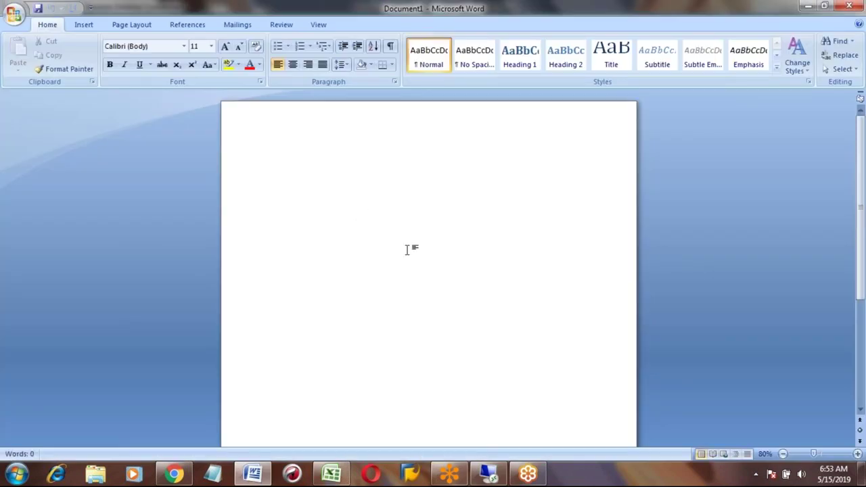
{"action": "left_click", "coordinate": [17, 15]}
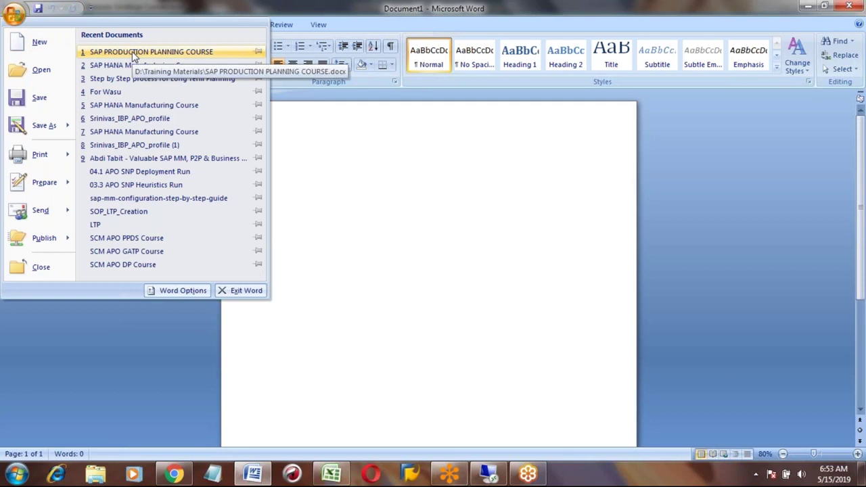
{"action": "left_click", "coordinate": [132, 52]}
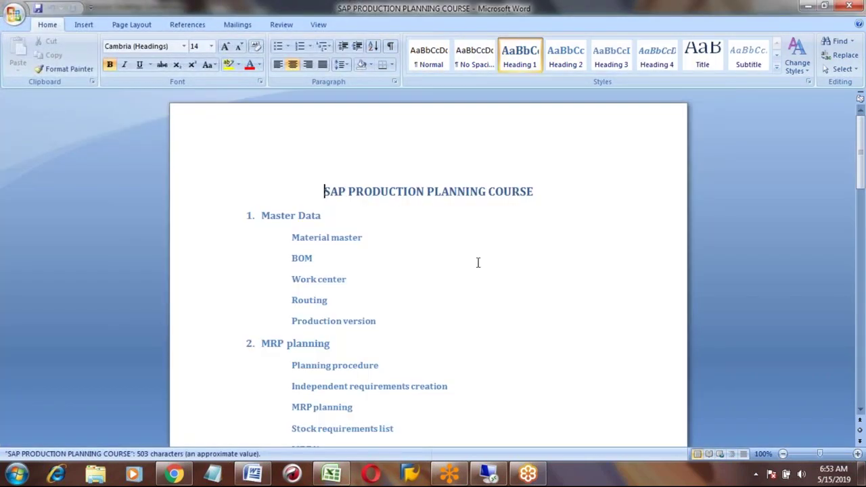
{"action": "left_click", "coordinate": [854, 8]}
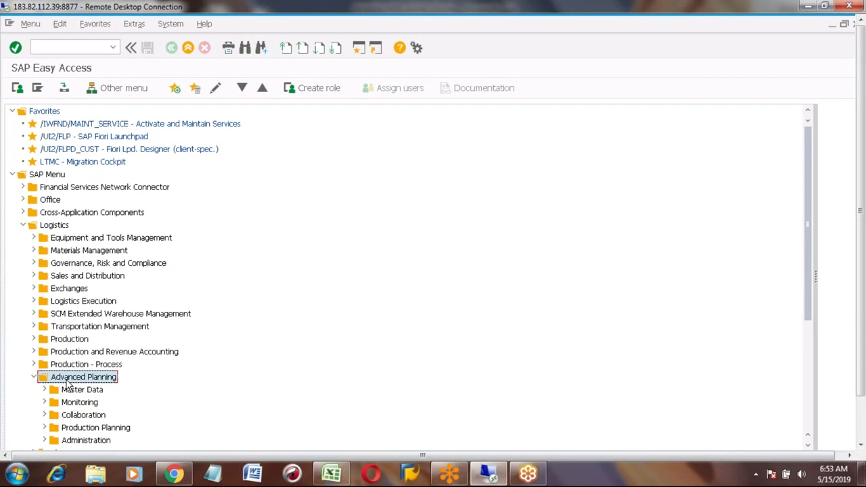
- Reopen the SAP PRODUCTION PLANNING COURSE document, read its topics through to the course duration, and return to the SAP system
{"action": "left_click", "coordinate": [251, 474]}
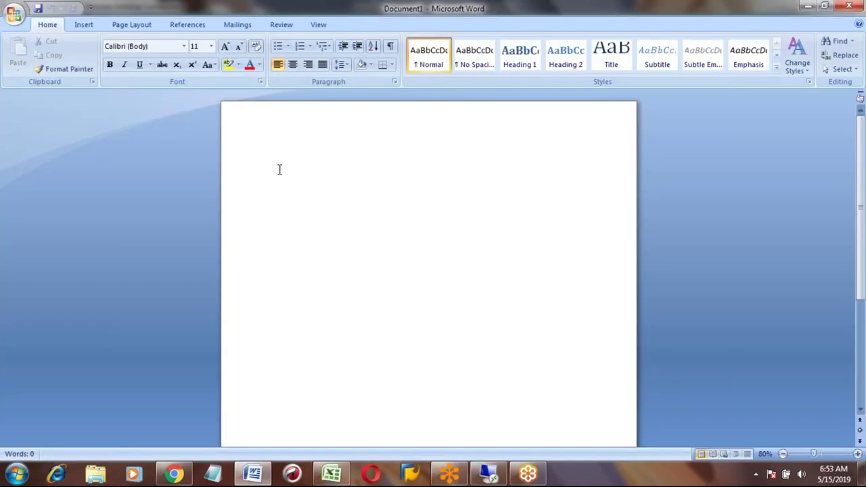
{"action": "left_click", "coordinate": [14, 14]}
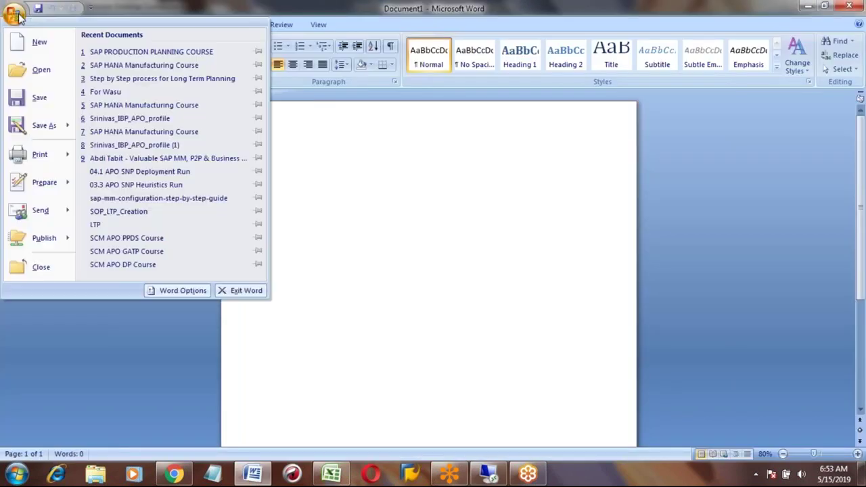
{"action": "left_click", "coordinate": [133, 53]}
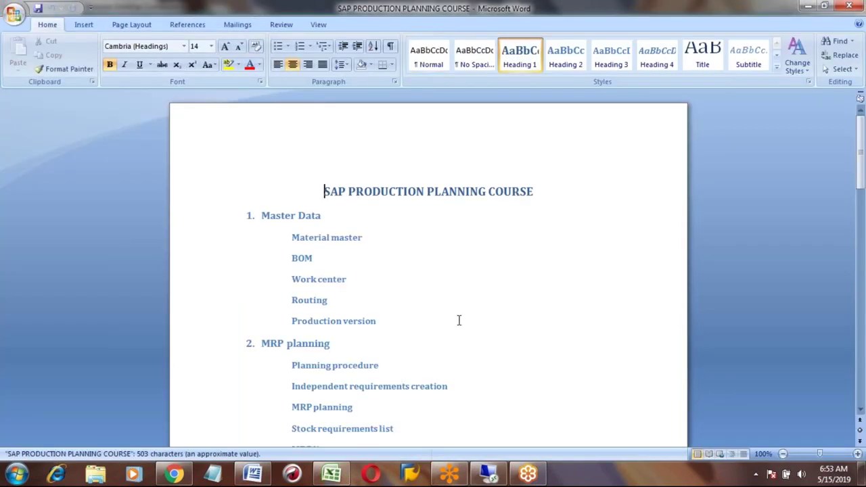
{"action": "key", "text": "Page_Down"}
{"action": "key", "text": "Page_Down"}
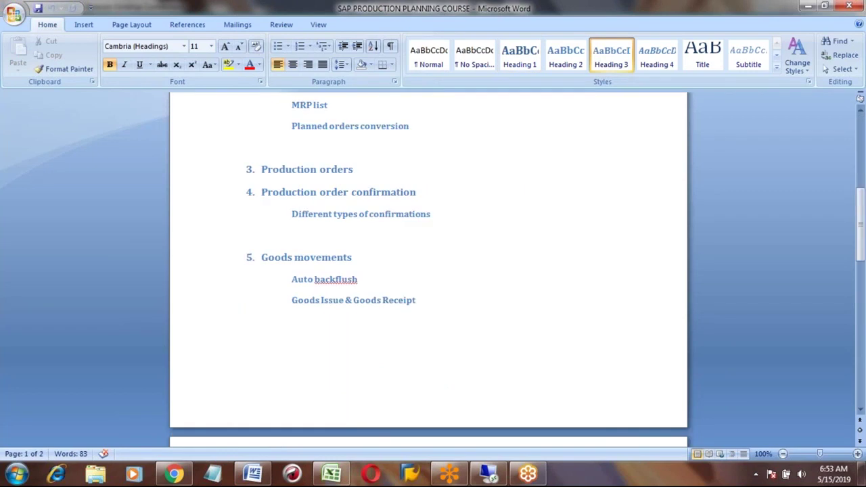
{"action": "key", "text": "Page_Down"}
{"action": "key", "text": "Page_Down"}
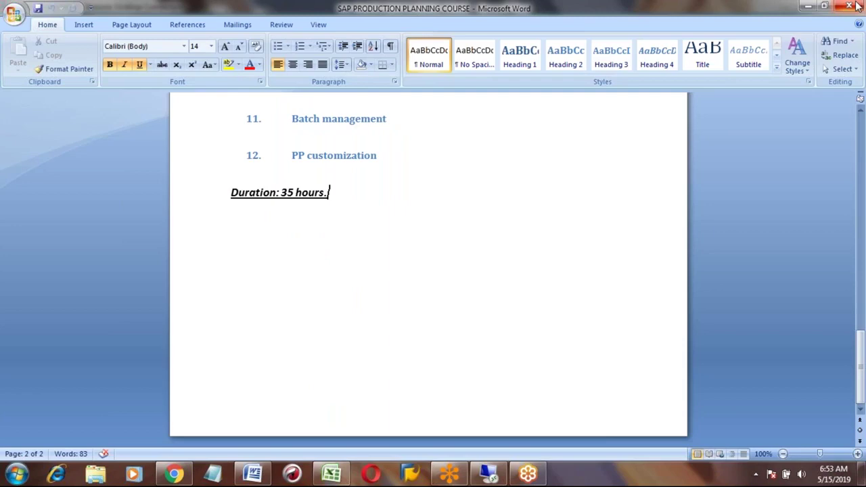
{"action": "key", "text": "alt+Tab"}
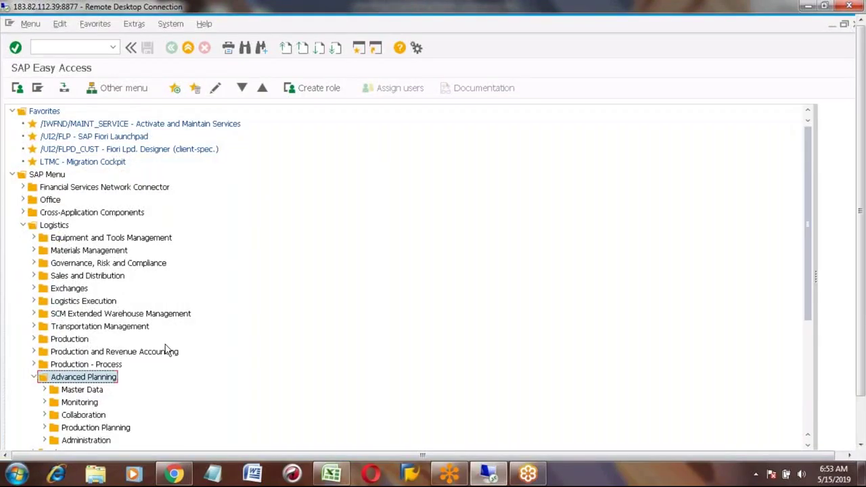
- Open the recent SAP HANA Manufacturing Course document in Word, examine topic 12 on Advanced planning in S/4 HANA, and close it
{"action": "left_click", "coordinate": [253, 476]}
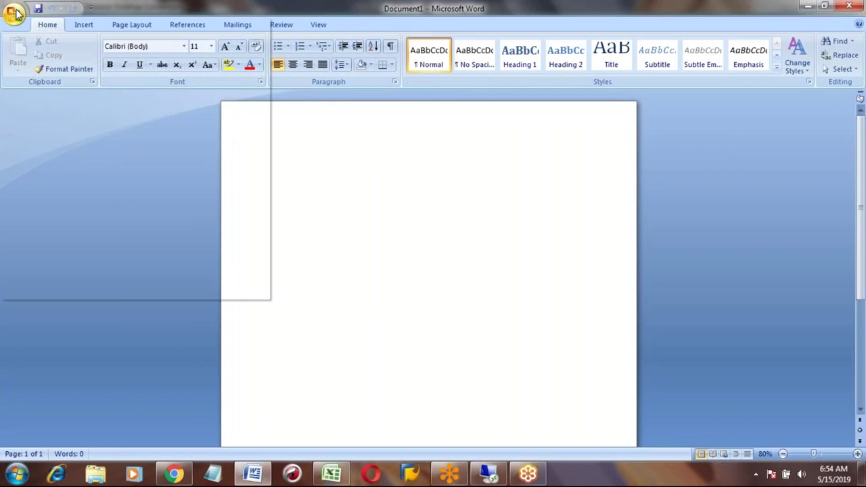
{"action": "left_click", "coordinate": [15, 14]}
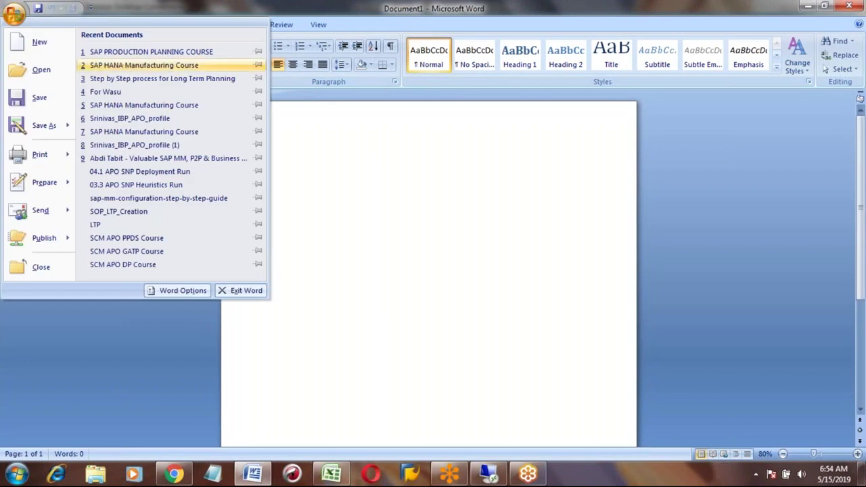
{"action": "left_click", "coordinate": [124, 66]}
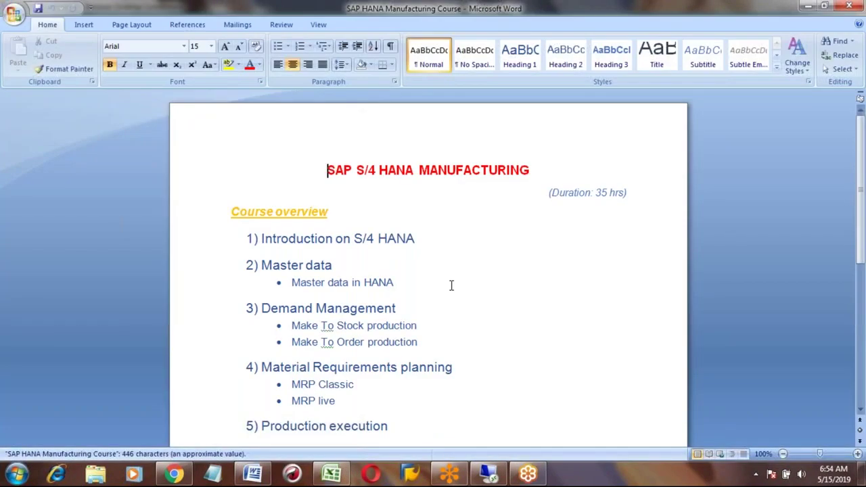
{"action": "left_click", "coordinate": [451, 285]}
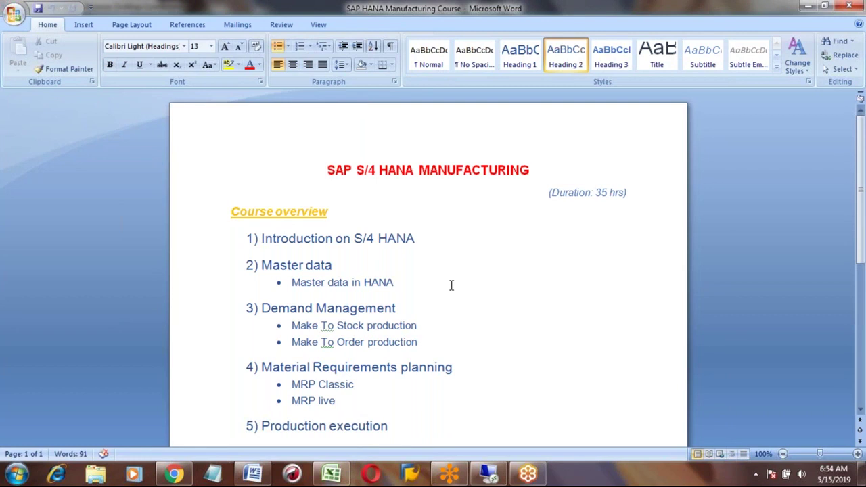
{"action": "key", "text": "Page_Down"}
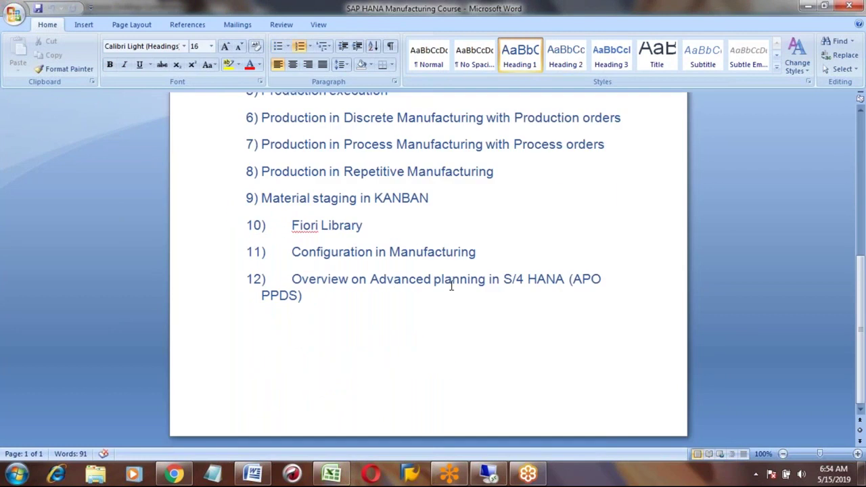
{"action": "left_click", "coordinate": [293, 278]}
{"action": "left_click", "coordinate": [316, 306]}
{"action": "left_click", "coordinate": [851, 5]}
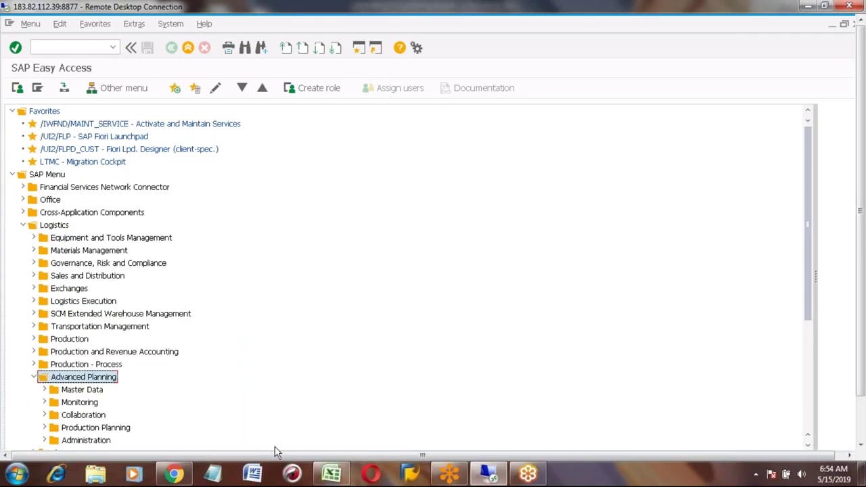
- Switch to the Excel notes and enter "Part1" in B791 and "Part2" in B792 below the S4 HANA PPDS entry
{"action": "left_click", "coordinate": [325, 474]}
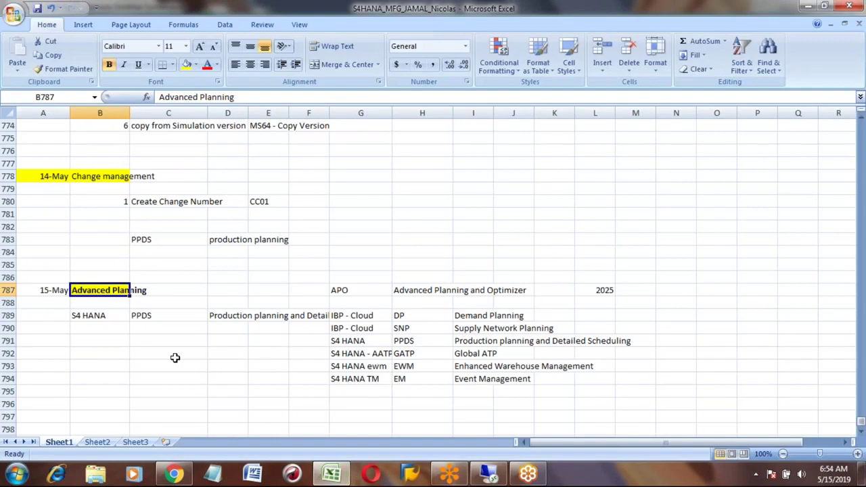
{"action": "left_click", "coordinate": [107, 316]}
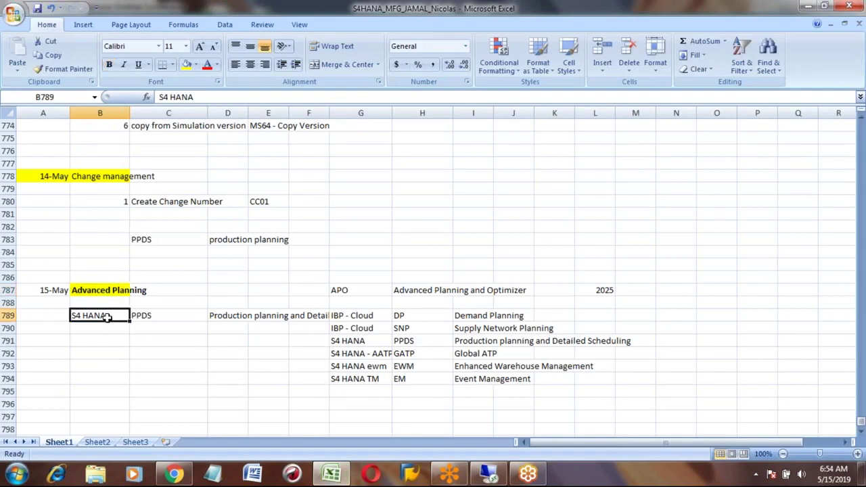
{"action": "key", "text": "Down"}
{"action": "key", "text": "Up"}
{"action": "key", "text": "Up"}
{"action": "key", "text": "Up"}
{"action": "key", "text": "Down"}
{"action": "key", "text": "Up"}
{"action": "key", "text": "Down"}
{"action": "key", "text": "Down"}
{"action": "key", "text": "Down"}
{"action": "key", "text": "Down"}
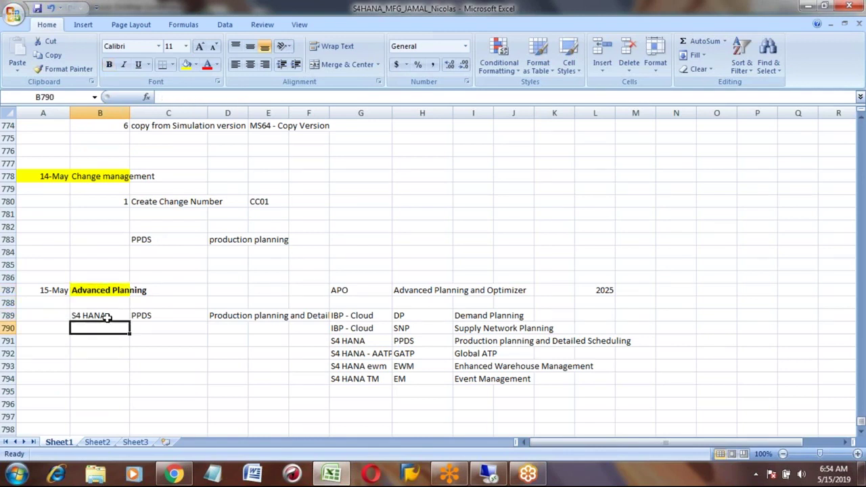
{"action": "type", "text": "Part1"}
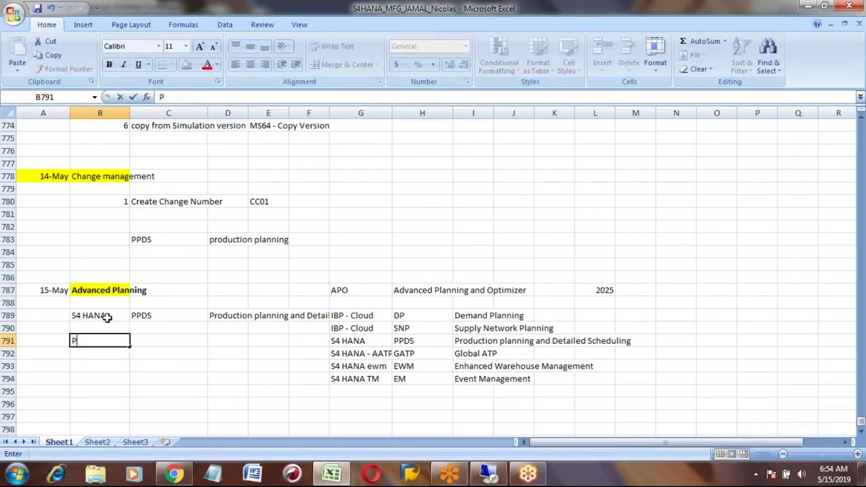
{"action": "key", "text": "Return"}
{"action": "type", "text": "Part2"}
{"action": "key", "text": "Return"}
- Describe the two parts by entering "Production Planning" in C791 and "Detailed scheduling" in C792
{"action": "key", "text": "Up"}
{"action": "key", "text": "Up"}
{"action": "key", "text": "Up"}
{"action": "key", "text": "Up"}
{"action": "key", "text": "Right"}
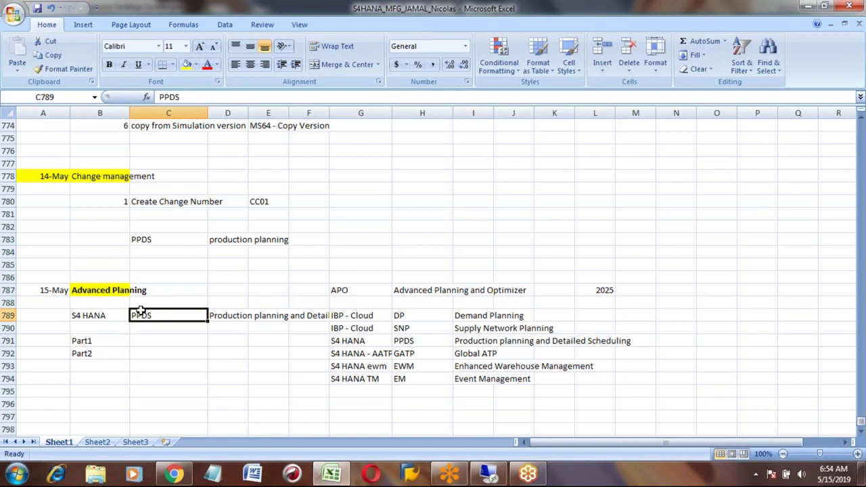
{"action": "left_click", "coordinate": [139, 341]}
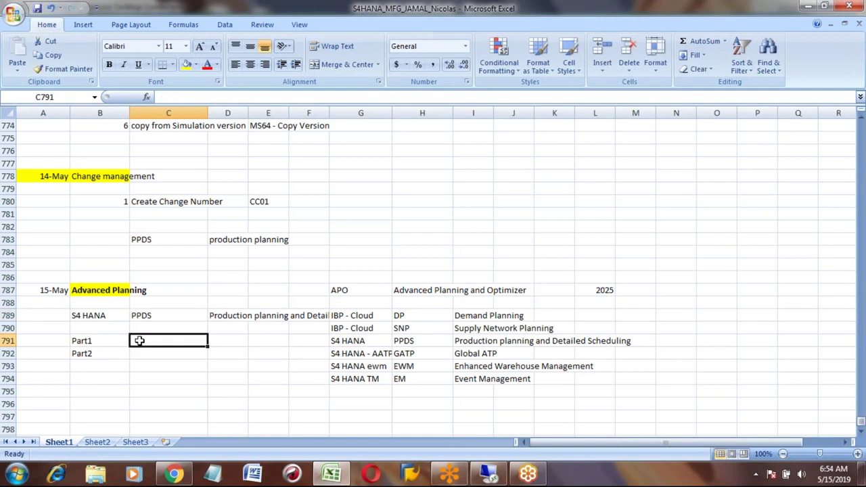
{"action": "type", "text": "Production Planning"}
{"action": "key", "text": "Return"}
{"action": "type", "text": "Detailed scheduling"}
{"action": "key", "text": "Return"}
- Review the PPDS entry in C789 together with its two part descriptions in C791:C792
{"action": "key", "text": "Up"}
{"action": "key", "text": "Up"}
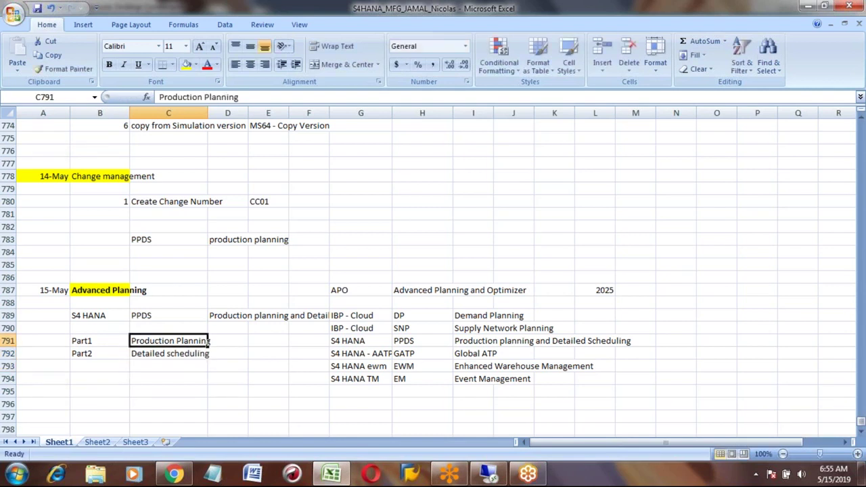
{"action": "left_click", "coordinate": [168, 315]}
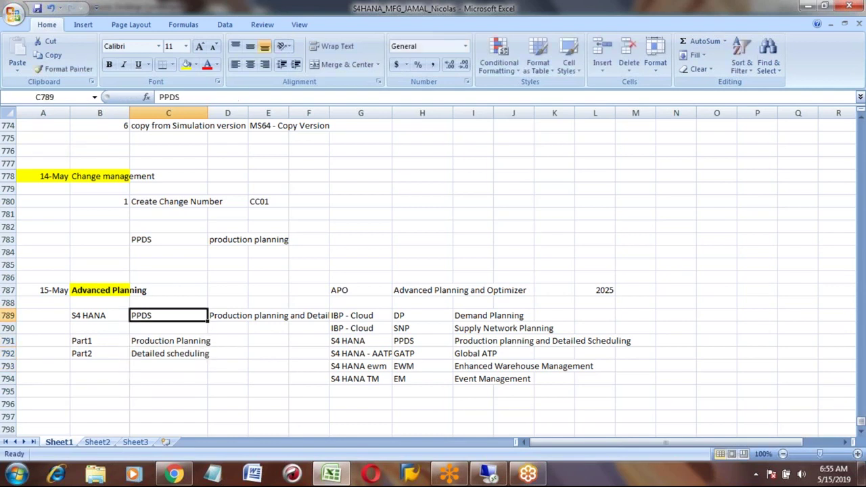
{"action": "left_click", "coordinate": [206, 341]}
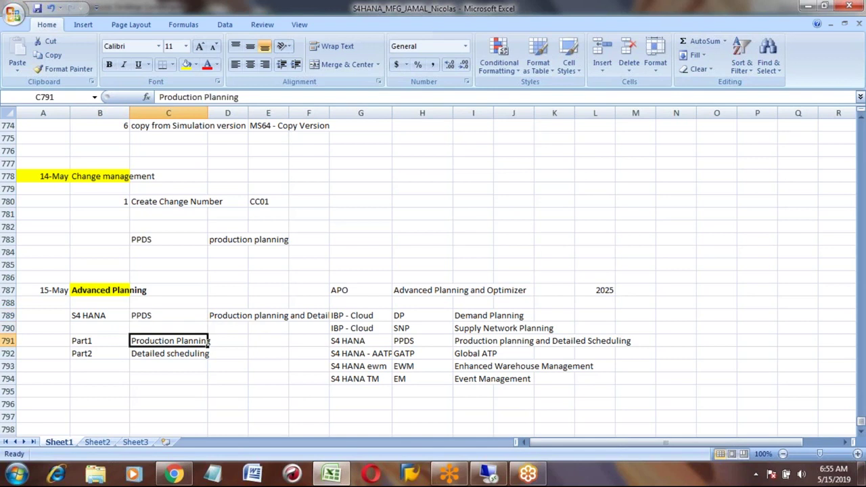
{"action": "left_click", "coordinate": [207, 354]}
{"action": "left_click", "coordinate": [207, 341]}
{"action": "left_click", "coordinate": [208, 328]}
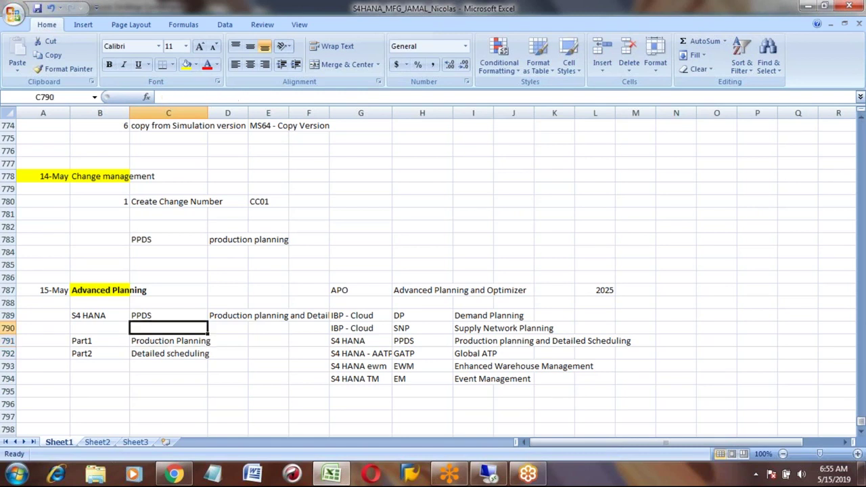
- Enter the heading "PP" in D790 and "MRP" in D791 beside Production Planning
{"action": "left_click", "coordinate": [228, 328]}
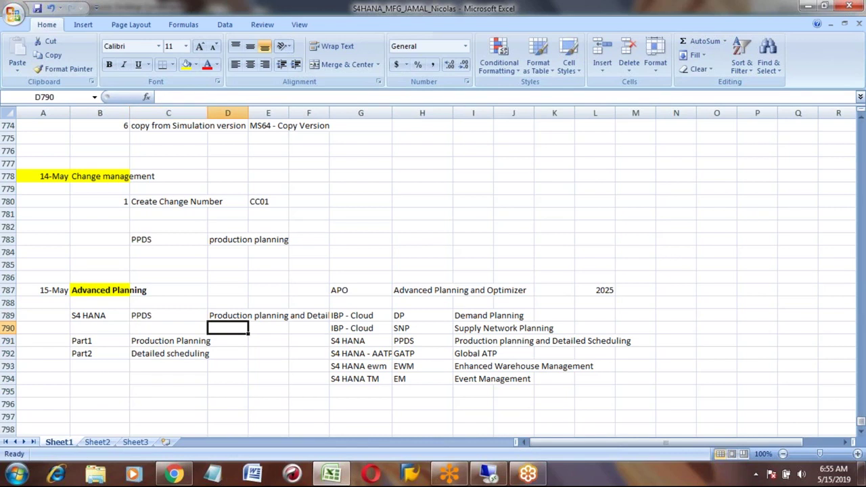
{"action": "type", "text": "PP"}
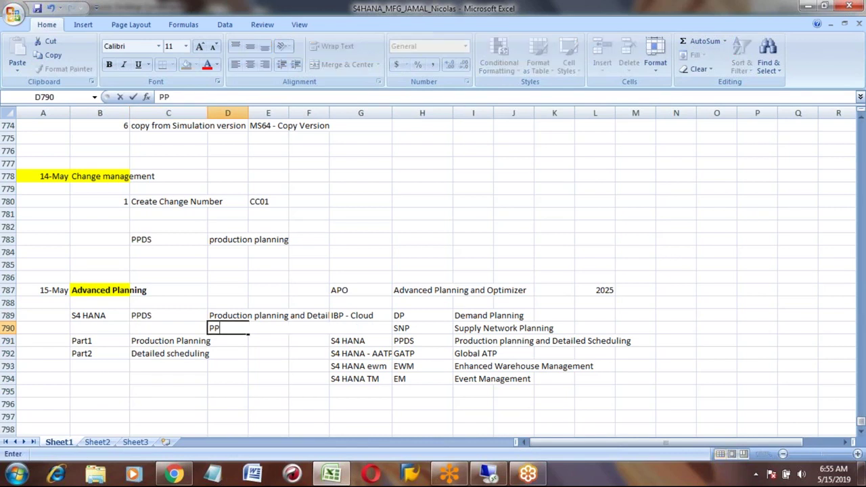
{"action": "left_click", "coordinate": [209, 341]}
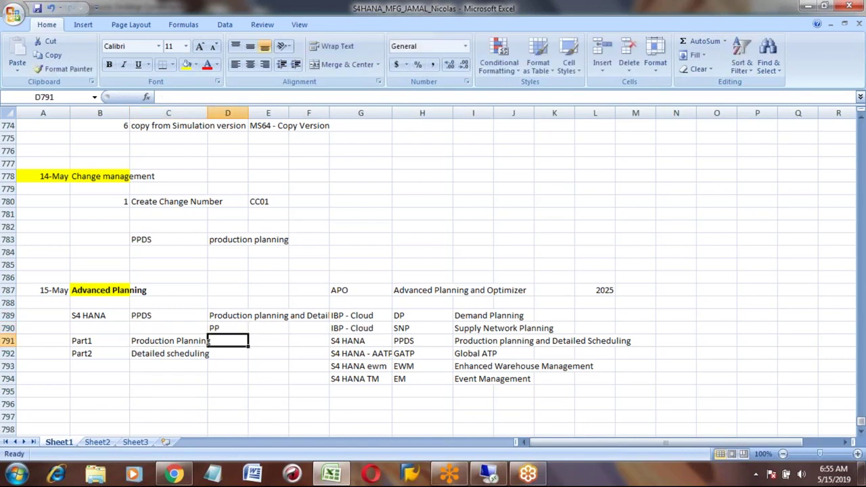
{"action": "type", "text": "MRP"}
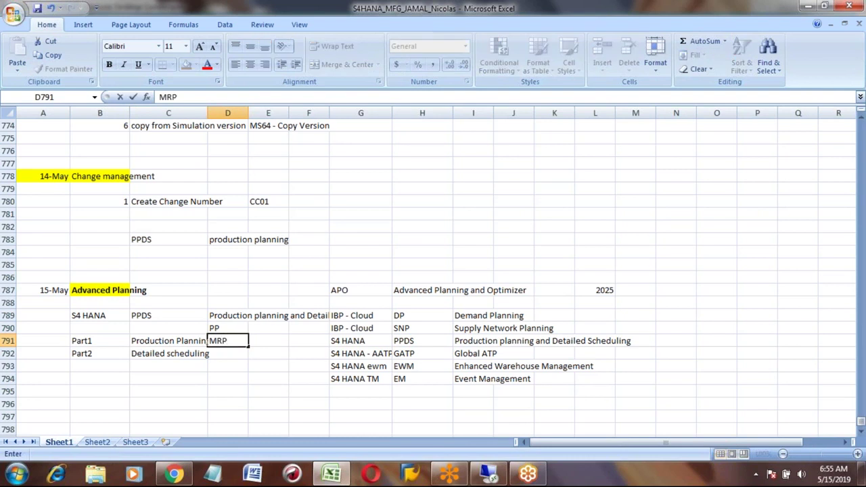
{"action": "key", "text": "Return"}
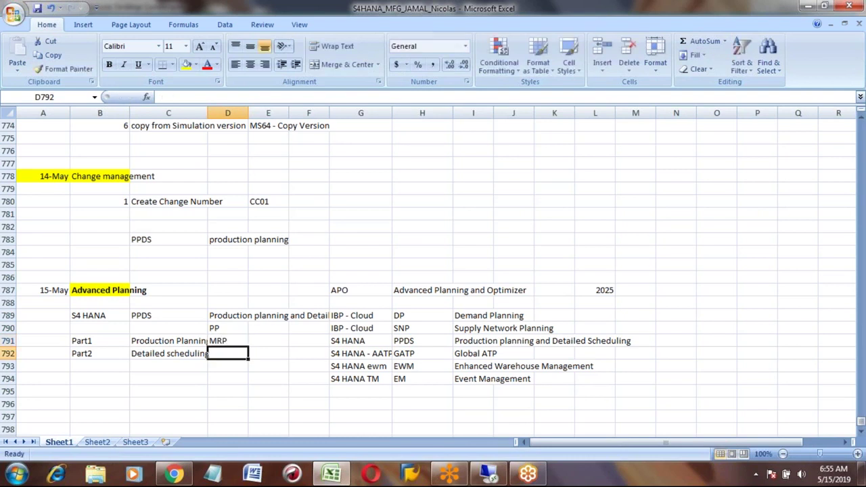
- Enter "Capacity Planning" in D792 beside Detailed scheduling, and return to the Production Planning row
{"action": "left_click", "coordinate": [167, 353]}
{"action": "left_click", "coordinate": [227, 353]}
{"action": "type", "text": "Capac"}
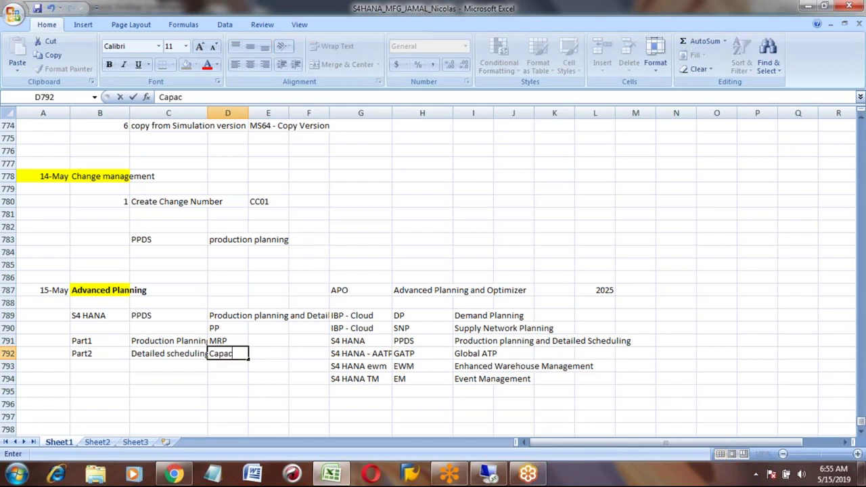
{"action": "type", "text": "ity Planning"}
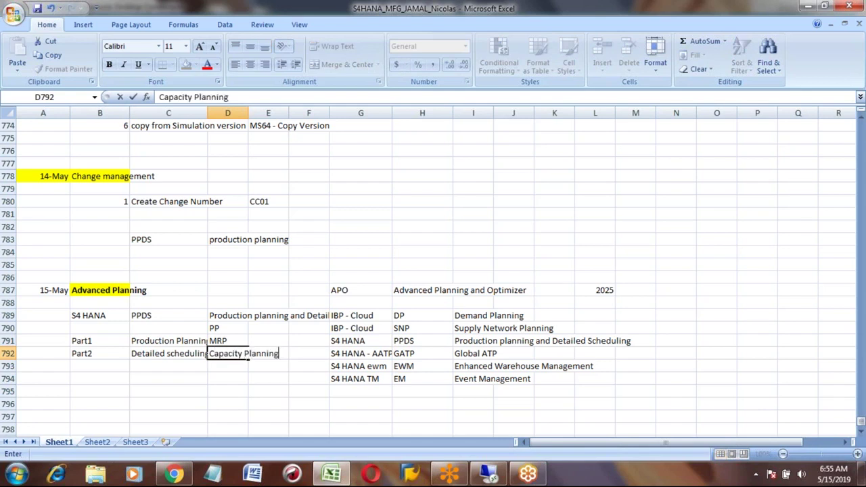
{"action": "key", "text": "Return"}
{"action": "left_click", "coordinate": [228, 340]}
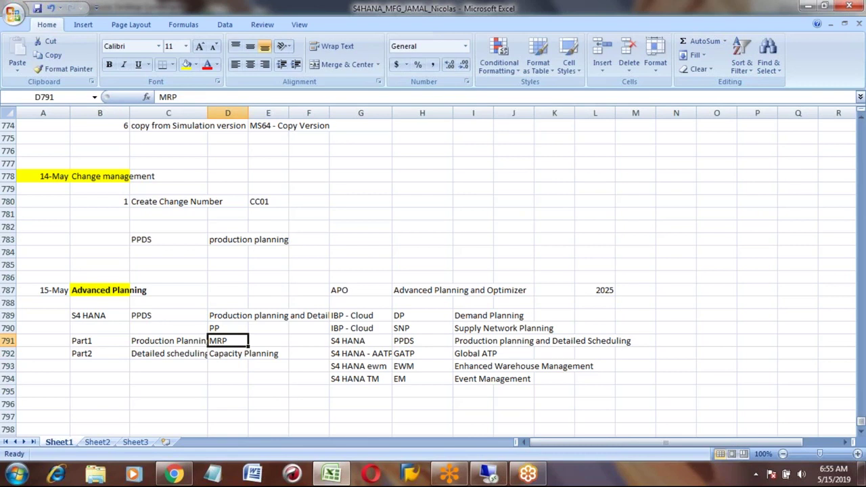
{"action": "left_click", "coordinate": [168, 340]}
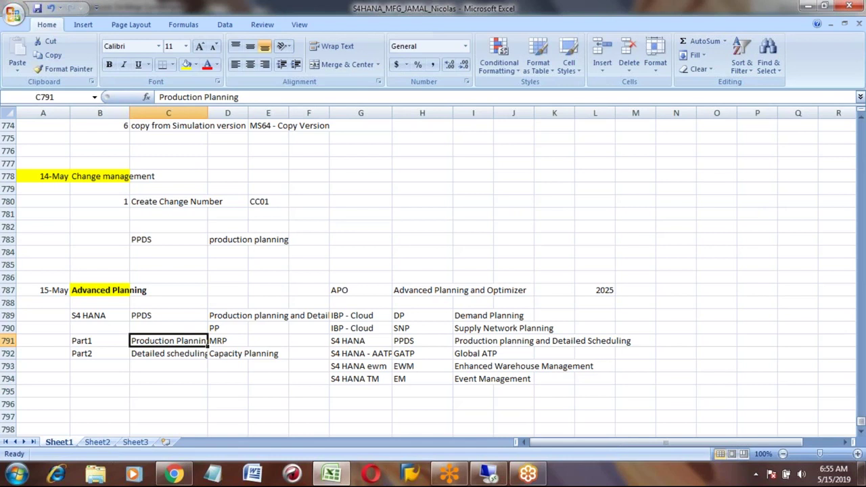
- Compare Production Planning with MRP in row 791 and Detailed scheduling with Capacity Planning in row 792
{"action": "left_click", "coordinate": [228, 340]}
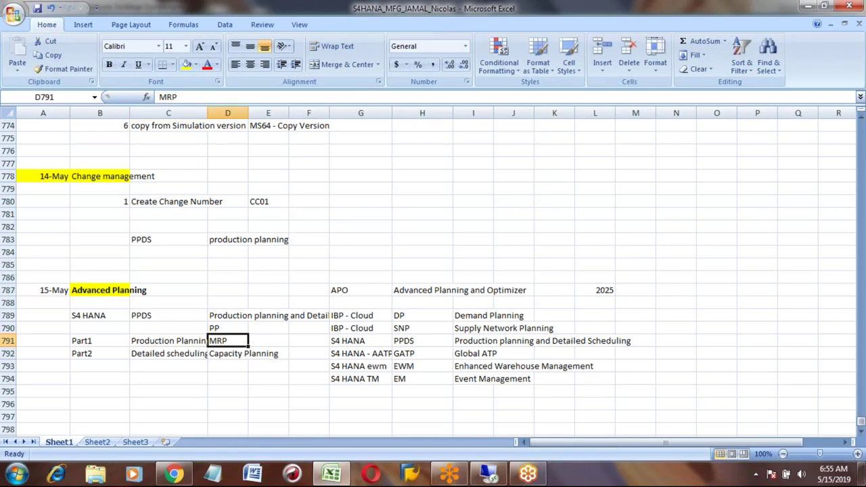
{"action": "left_click", "coordinate": [168, 341]}
{"action": "left_click", "coordinate": [228, 340]}
{"action": "left_click", "coordinate": [227, 354]}
{"action": "left_click", "coordinate": [227, 340]}
{"action": "left_click", "coordinate": [169, 340]}
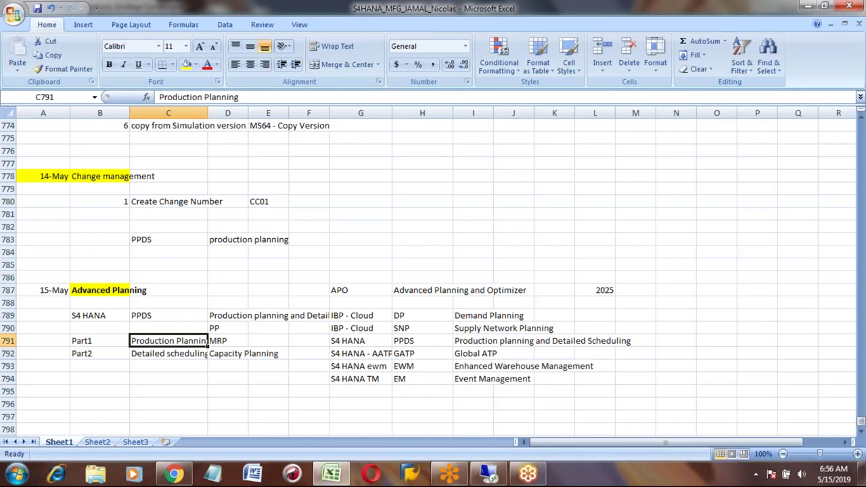
{"action": "key", "text": "Right"}
{"action": "key", "text": "Down"}
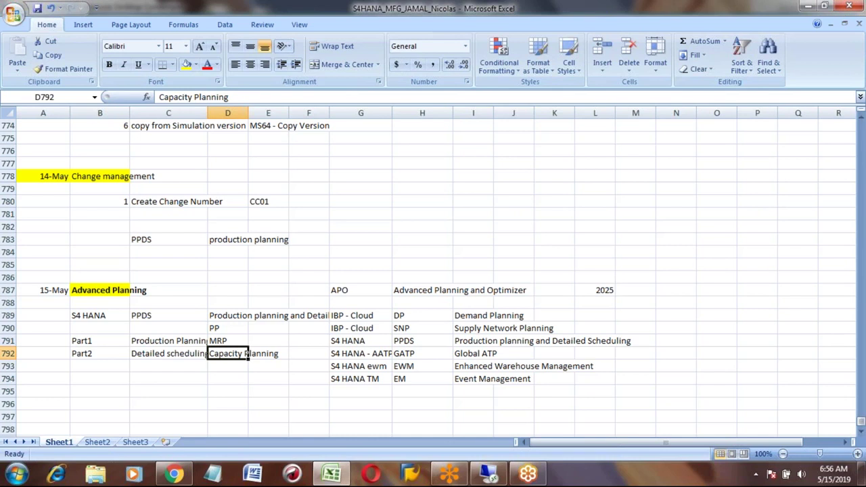
{"action": "left_click", "coordinate": [227, 366]}
{"action": "left_click", "coordinate": [227, 353]}
{"action": "left_click", "coordinate": [228, 366]}
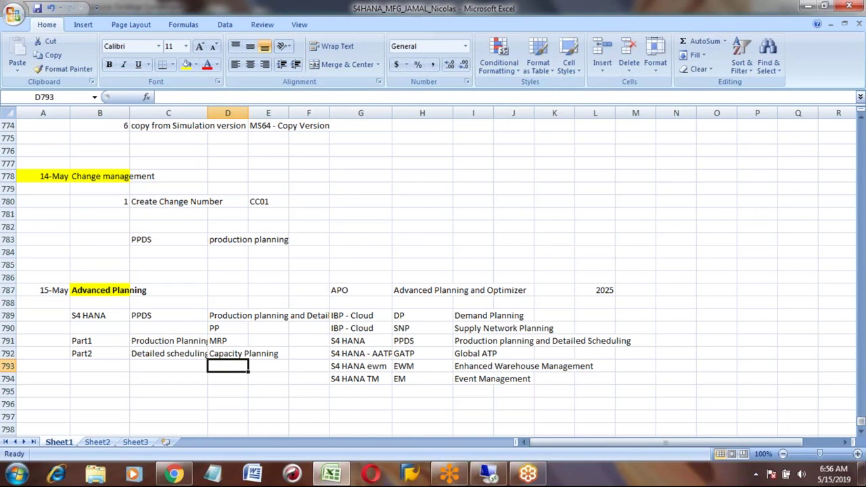
{"action": "left_click", "coordinate": [227, 353]}
{"action": "left_click", "coordinate": [168, 353]}
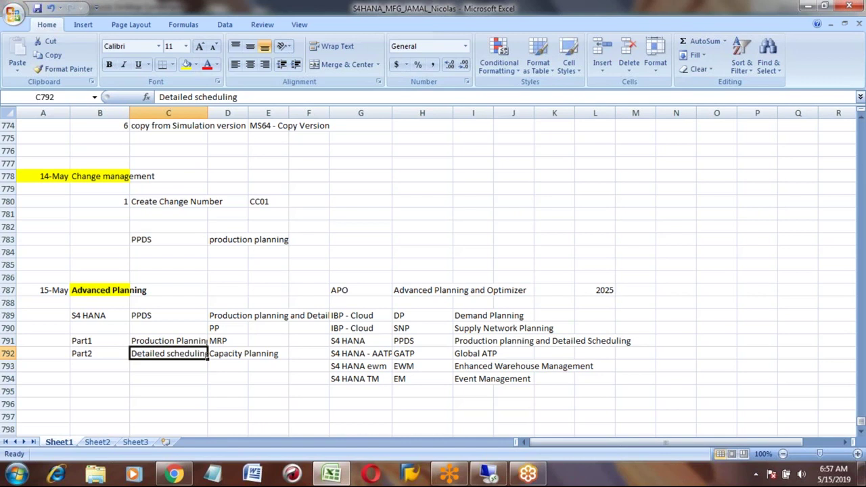
{"action": "left_click", "coordinate": [245, 353]}
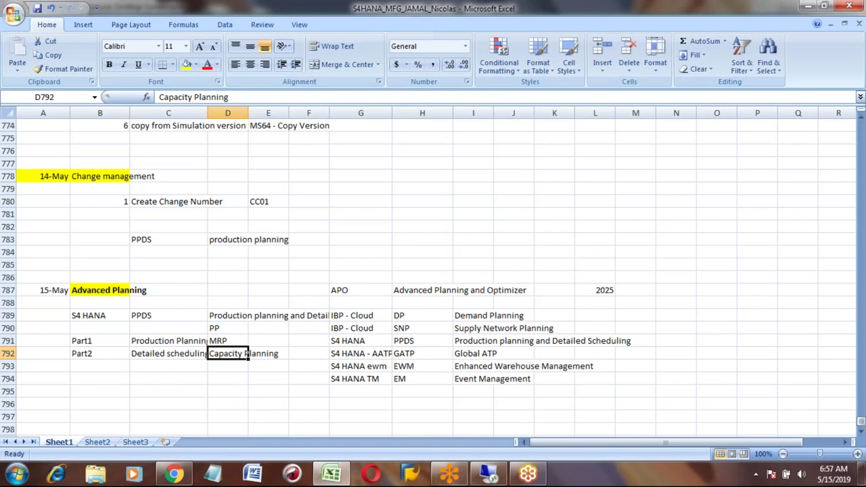
{"action": "key", "text": "Left"}
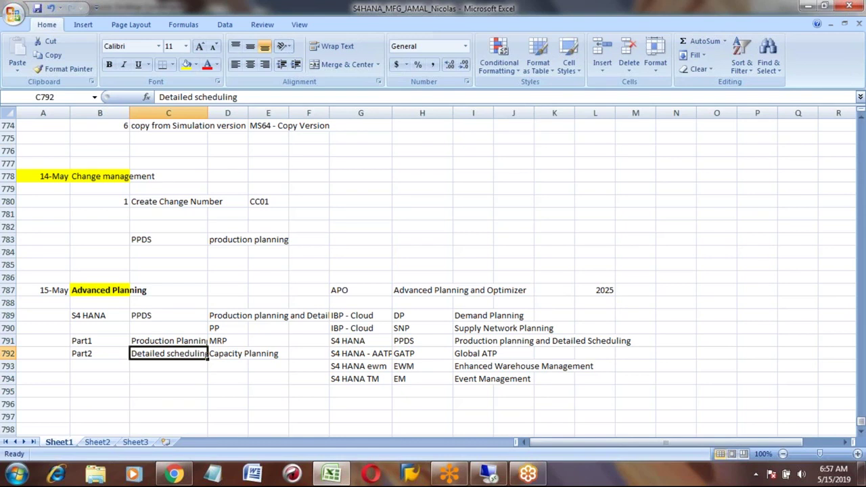
- Enter the heading "Features" in B796 below the PPDS part rows
{"action": "key", "text": "Down"}
{"action": "key", "text": "Down"}
{"action": "key", "text": "Down"}
{"action": "key", "text": "Down"}
{"action": "key", "text": "Down"}
{"action": "key", "text": "Down"}
{"action": "key", "text": "Up"}
{"action": "key", "text": "Up"}
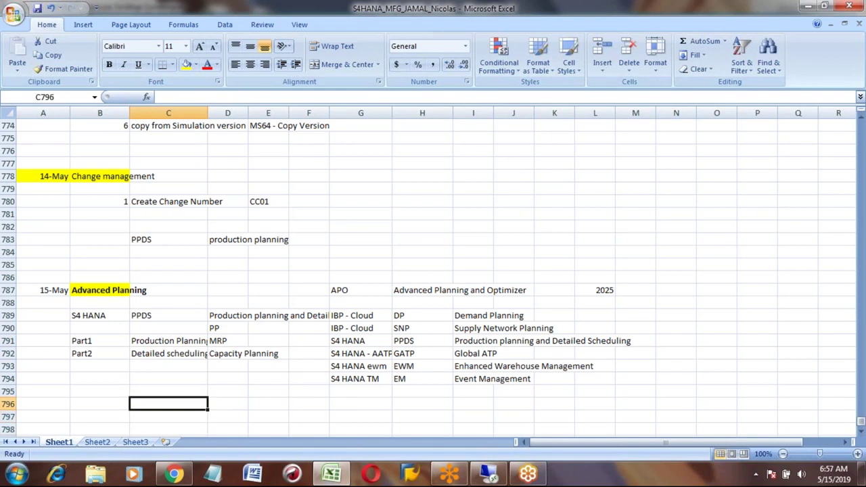
{"action": "key", "text": "Left"}
{"action": "type", "text": "Features"}
{"action": "key", "text": "Tab"}
- Add the first feature by entering 1 in B797 and "Problem solvers - Heuristics" in C797
{"action": "key", "text": "Down"}
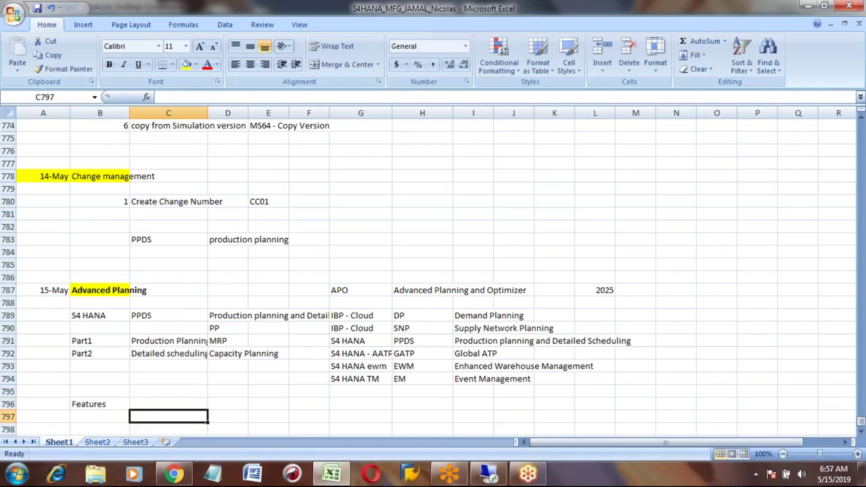
{"action": "key", "text": "Left"}
{"action": "type", "text": "1"}
{"action": "key", "text": "Tab"}
{"action": "type", "text": "Problem solvers - "}
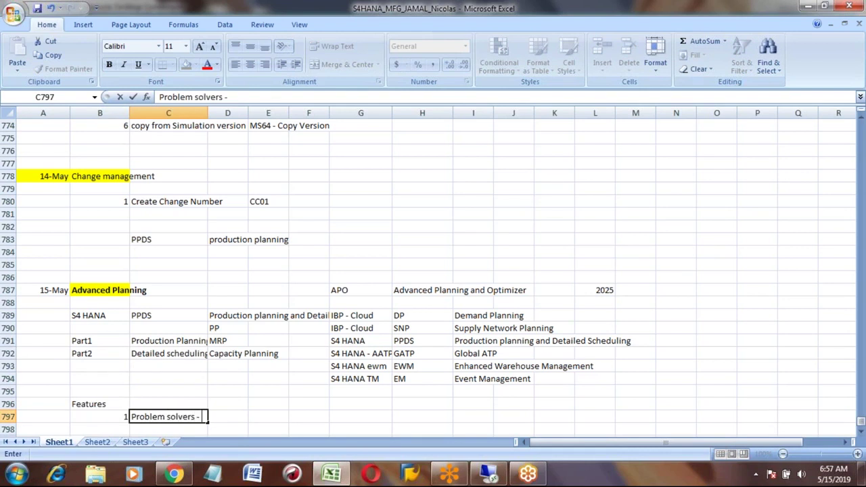
{"action": "type", "text": "Heuristics"}
{"action": "key", "text": "Return"}
{"action": "left_click", "coordinate": [169, 417]}
{"action": "left_click", "coordinate": [169, 429]}
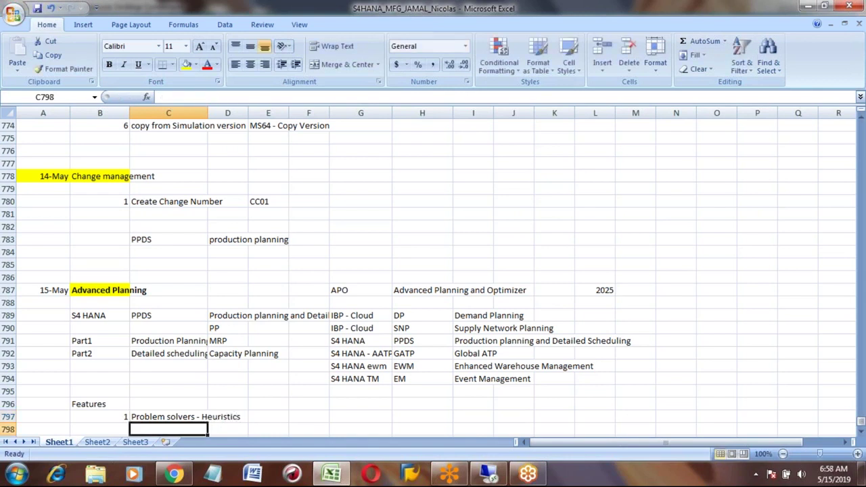
- Review the first feature entry in row 797 and the empty cells beside it
{"action": "scroll", "coordinate": [316, 263], "scroll_direction": "down", "scroll_amount": 1}
{"action": "left_click", "coordinate": [169, 379]}
{"action": "left_click", "coordinate": [227, 379]}
{"action": "left_click", "coordinate": [360, 379]}
{"action": "left_click", "coordinate": [308, 379]}
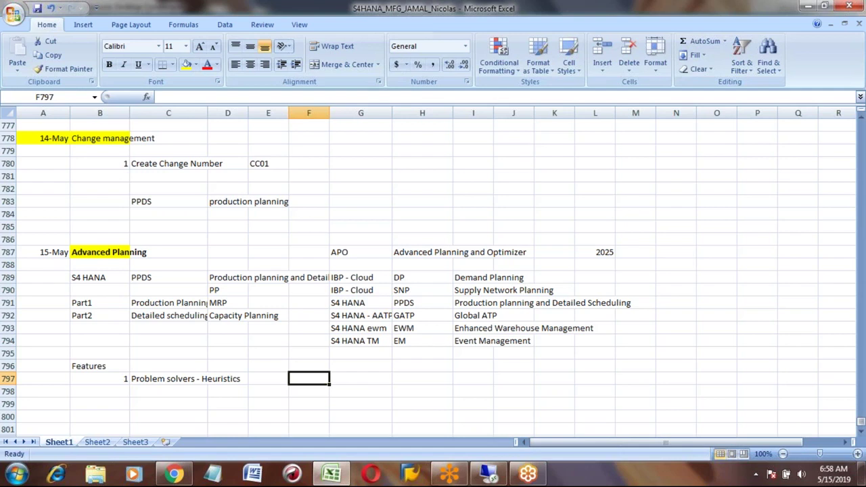
{"action": "key", "text": "Left"}
{"action": "key", "text": "Left"}
{"action": "key", "text": "Left"}
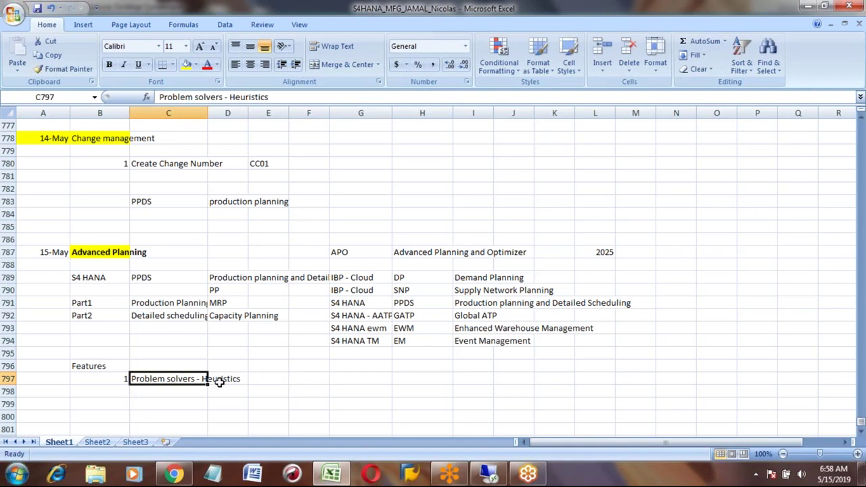
- Enter "Function module (Program)" in E797 beside the Heuristics feature, and return to the feature's description cell
{"action": "left_click", "coordinate": [269, 378]}
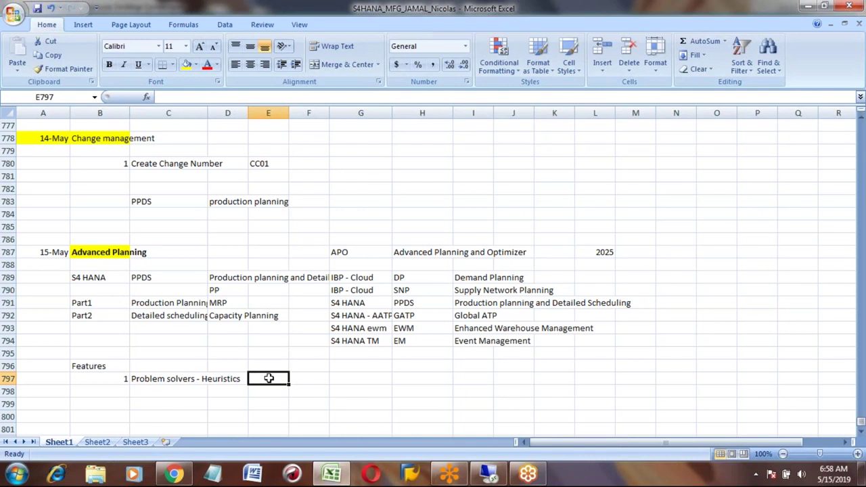
{"action": "type", "text": "F"}
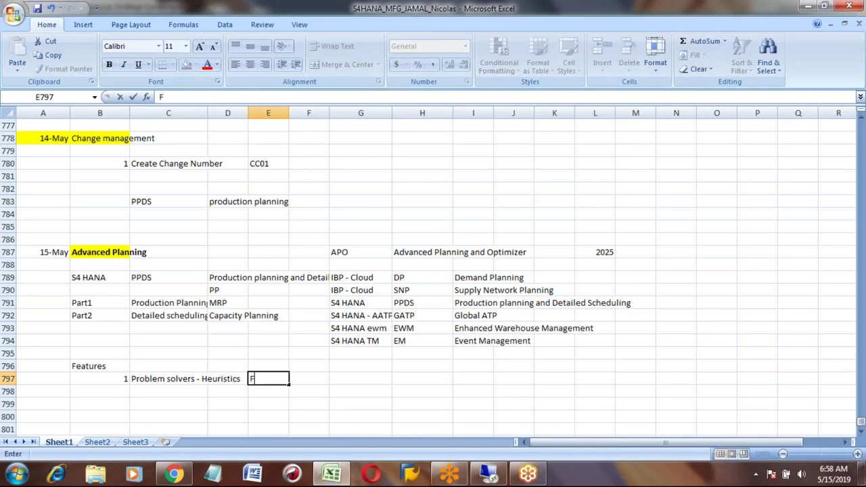
{"action": "type", "text": "unction module"}
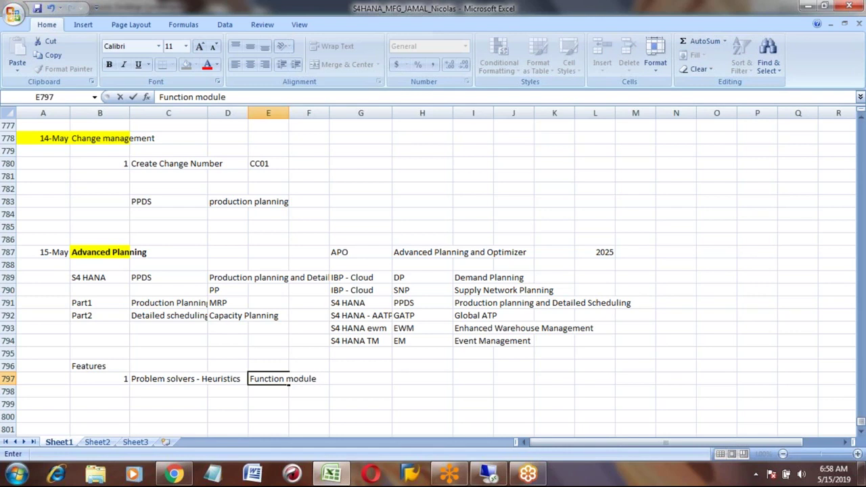
{"action": "type", "text": " (Program)"}
{"action": "key", "text": "ctrl+Return"}
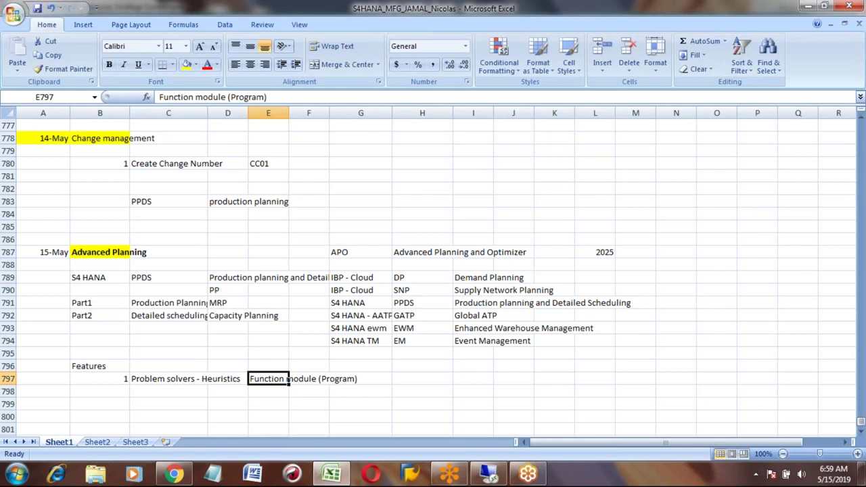
{"action": "key", "text": "Left"}
{"action": "key", "text": "Left"}
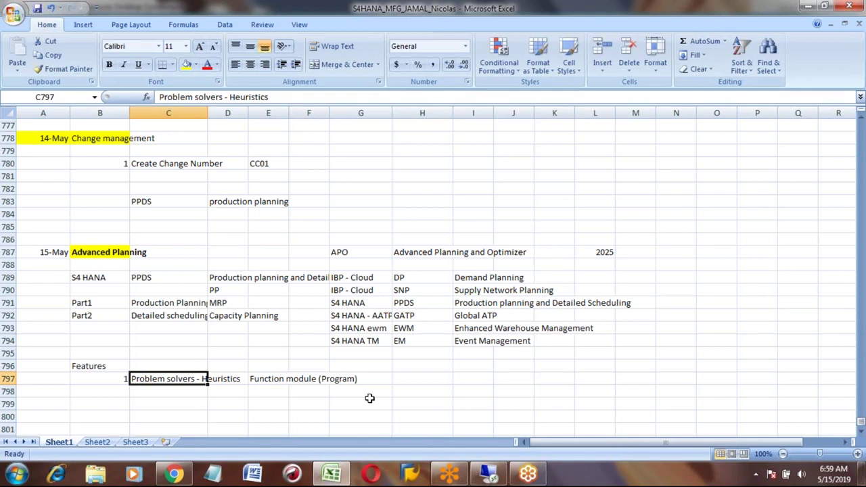
- Switch to the SAP remote desktop session and open the SAP Reference IMG from the Customizing: Execute Project transaction
{"action": "left_click", "coordinate": [486, 473]}
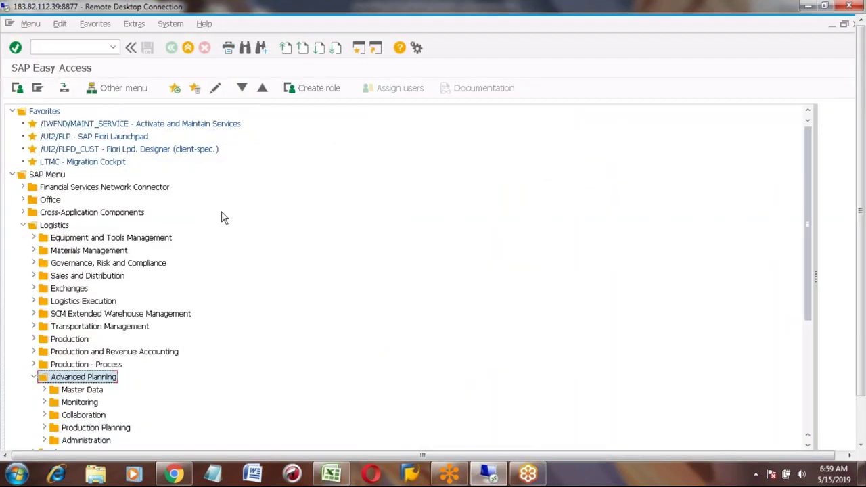
{"action": "left_click", "coordinate": [76, 48]}
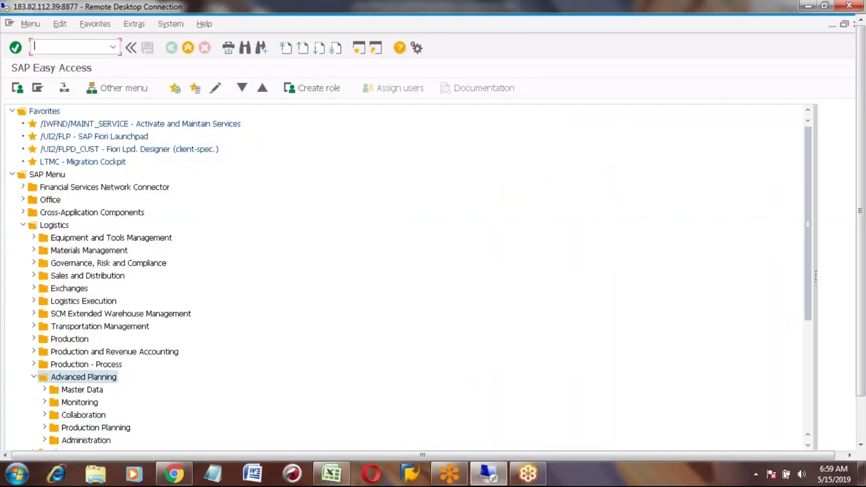
{"action": "type", "text": "se16"}
{"action": "key", "text": "Return"}
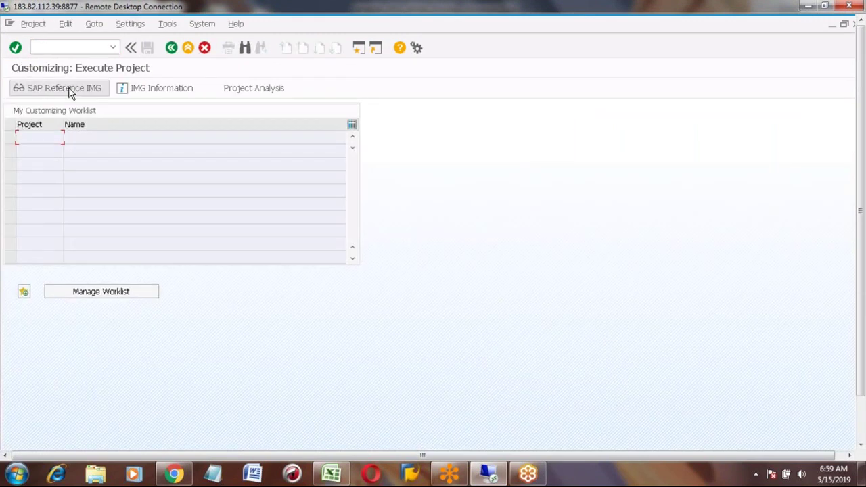
{"action": "left_click", "coordinate": [70, 92]}
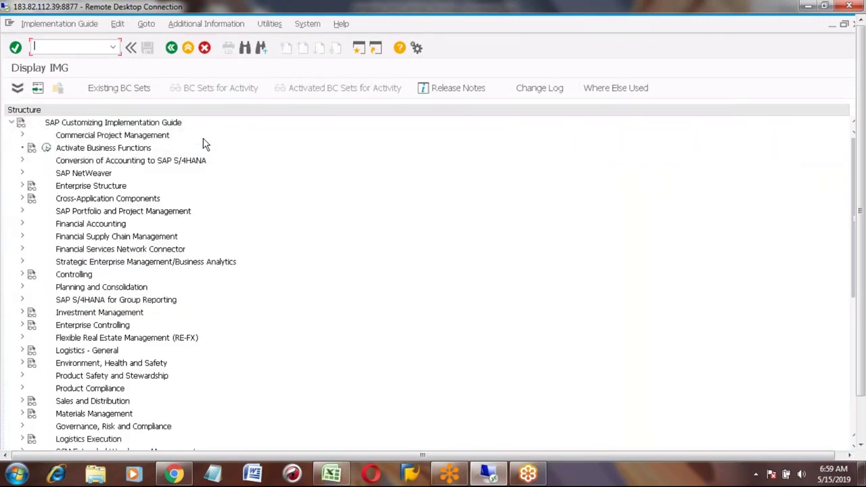
- Switch back to the Excel notes and review the Advanced Planning heading, PPDS entry, two parts with their PP equivalents, and first feature
{"action": "key", "text": "alt+Tab"}
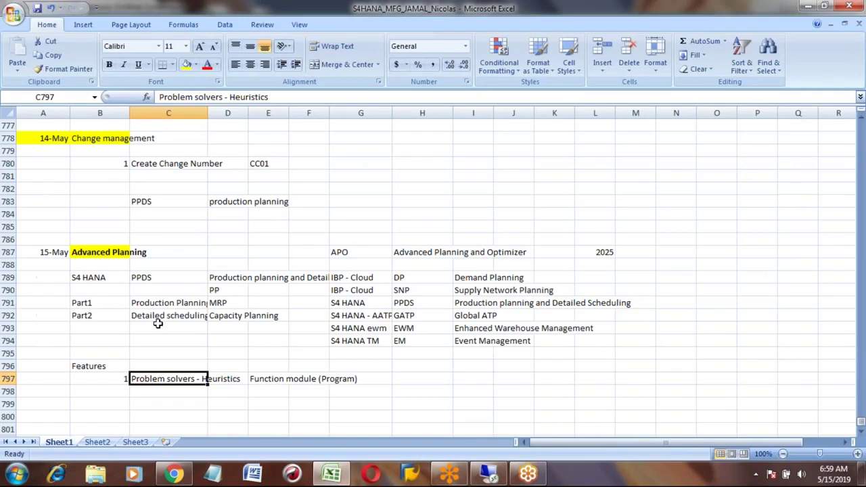
{"action": "left_click", "coordinate": [80, 249]}
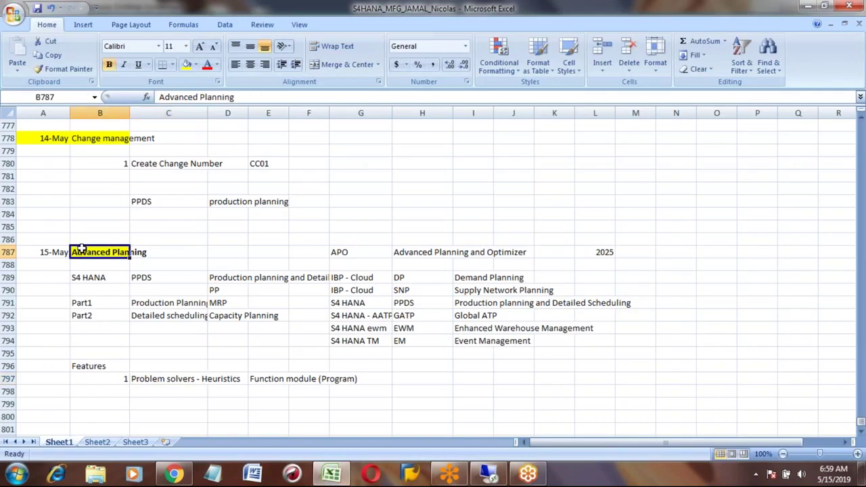
{"action": "left_click", "coordinate": [145, 278]}
{"action": "left_click", "coordinate": [166, 304]}
{"action": "left_click", "coordinate": [224, 302]}
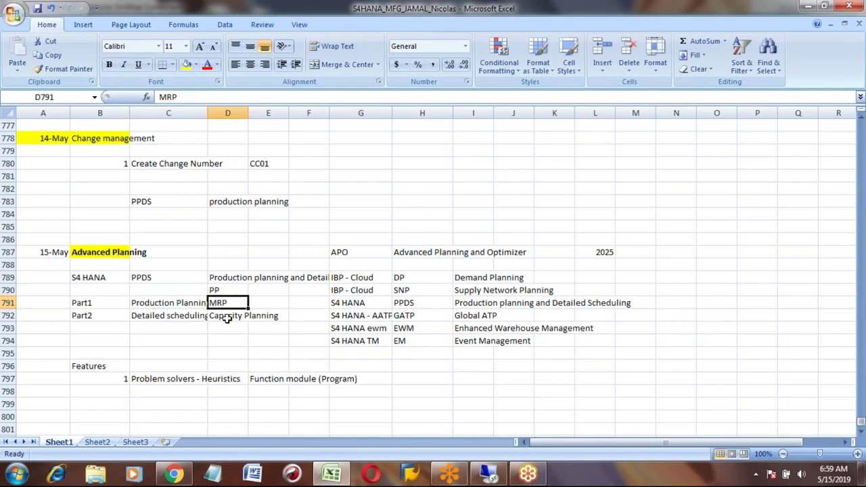
{"action": "left_click", "coordinate": [226, 317]}
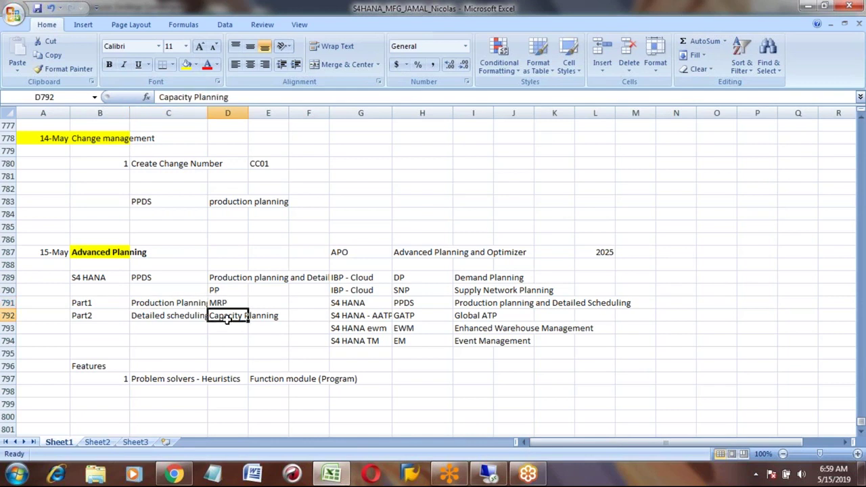
{"action": "left_click", "coordinate": [181, 303]}
{"action": "key", "text": "Down"}
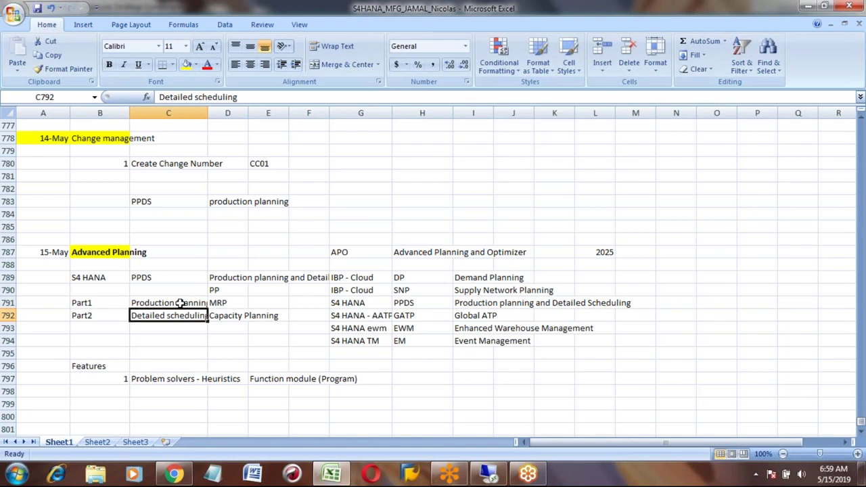
{"action": "left_click", "coordinate": [181, 303]}
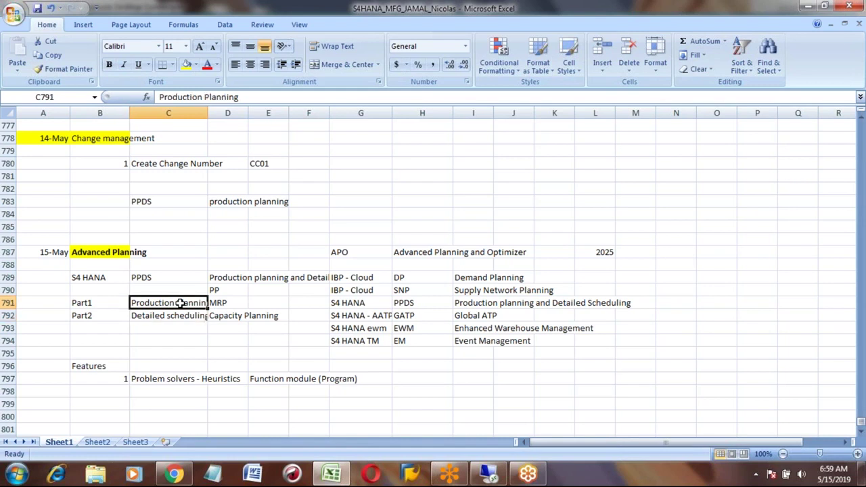
{"action": "left_click", "coordinate": [169, 378]}
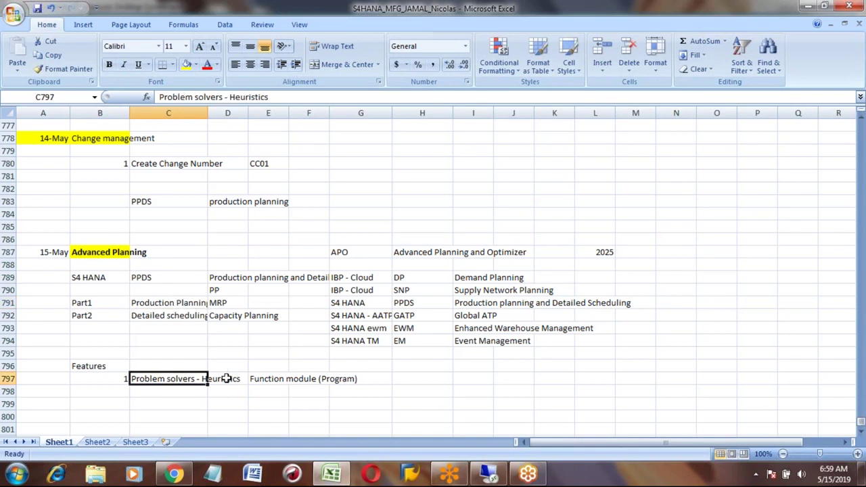
- Add the second feature by entering 2 in B798 and "Heuristics for sequencing of orders" in C798
{"action": "left_click", "coordinate": [124, 388]}
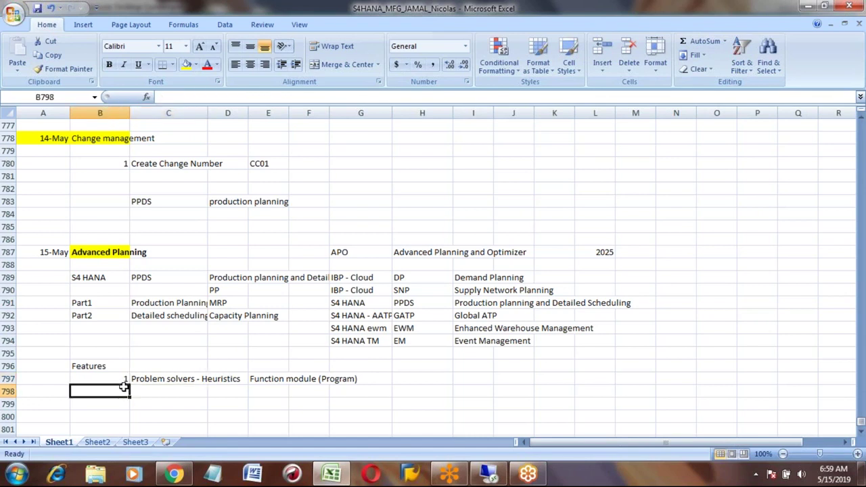
{"action": "type", "text": "2"}
{"action": "key", "text": "Tab"}
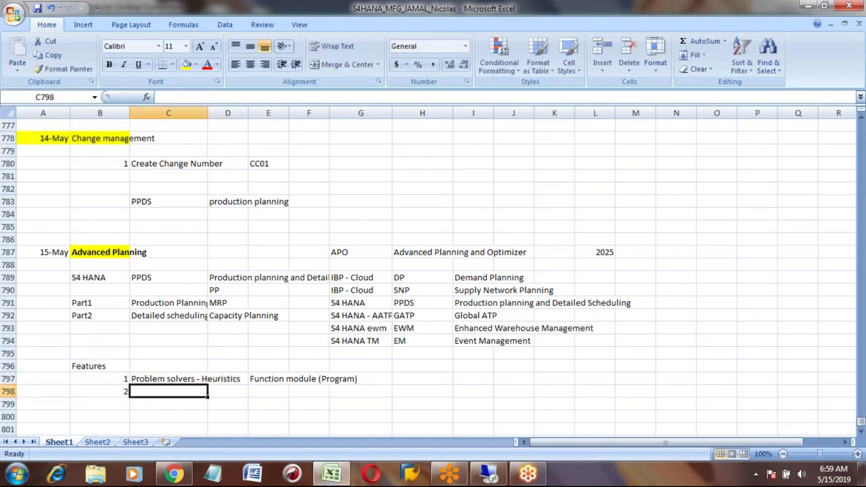
{"action": "type", "text": "He"}
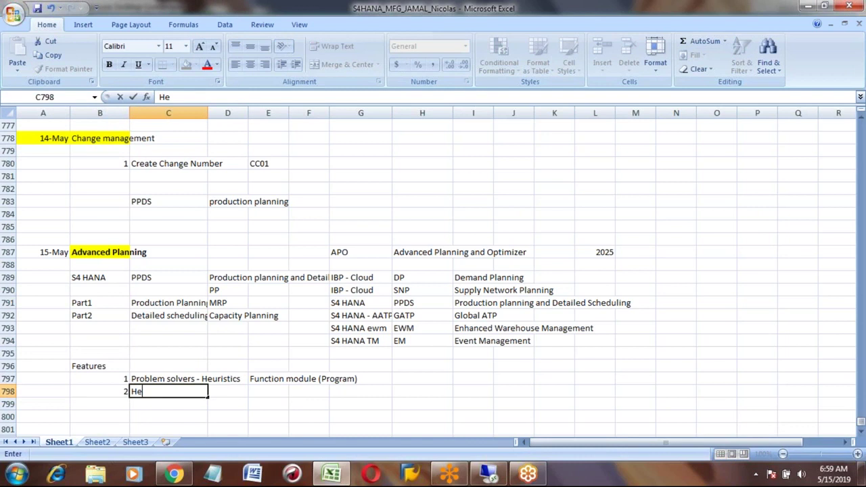
{"action": "type", "text": "uristics for sequ"}
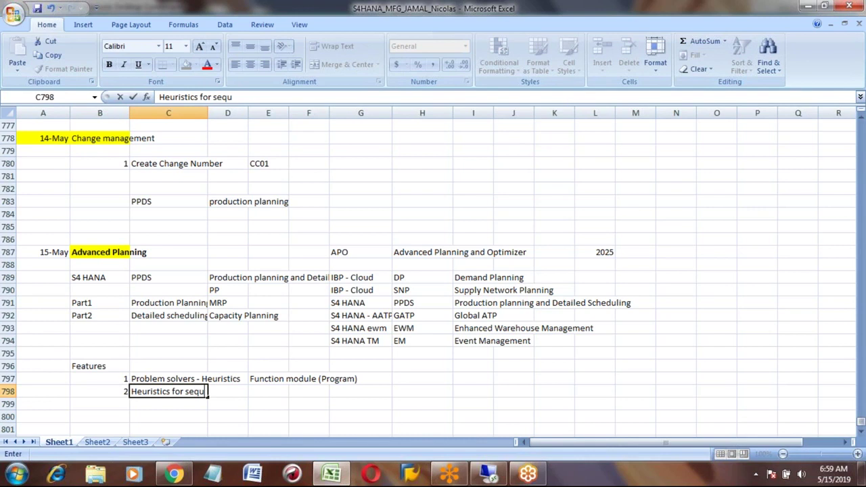
{"action": "type", "text": "encing of orders"}
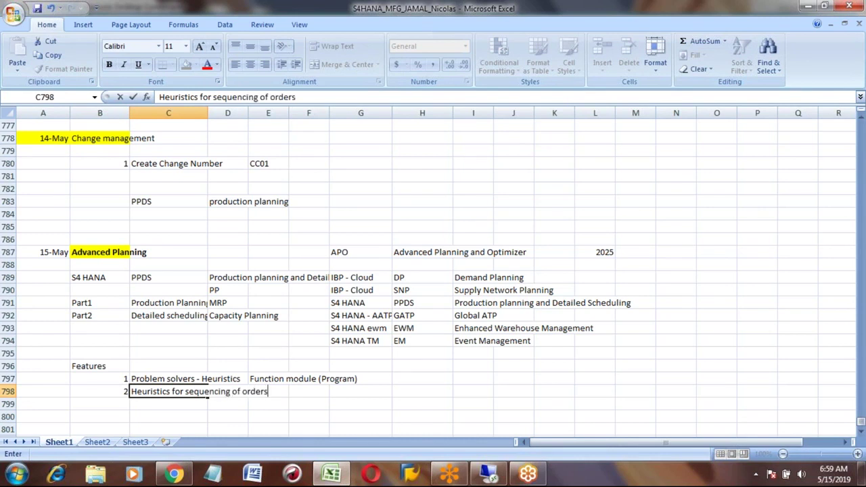
{"action": "key", "text": "ctrl+Return"}
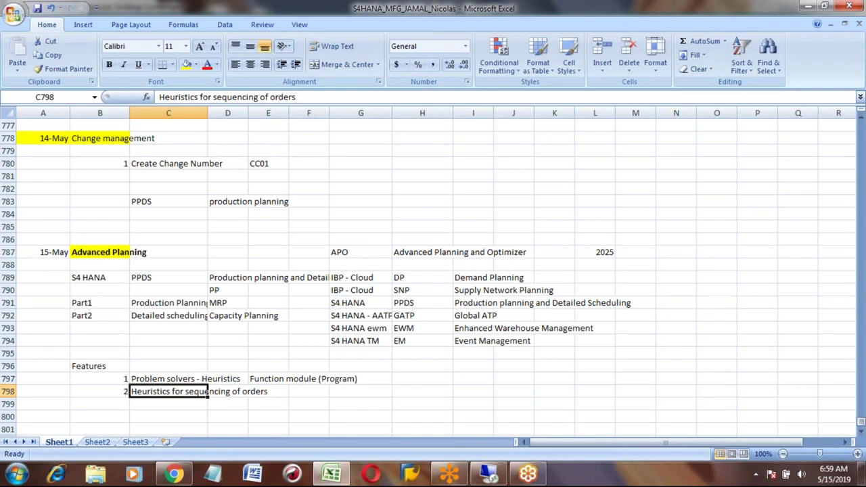
- Extend the second feature's description in C798 to read "Heuristics for sequencing of orders automatically"
{"action": "left_click", "coordinate": [306, 97]}
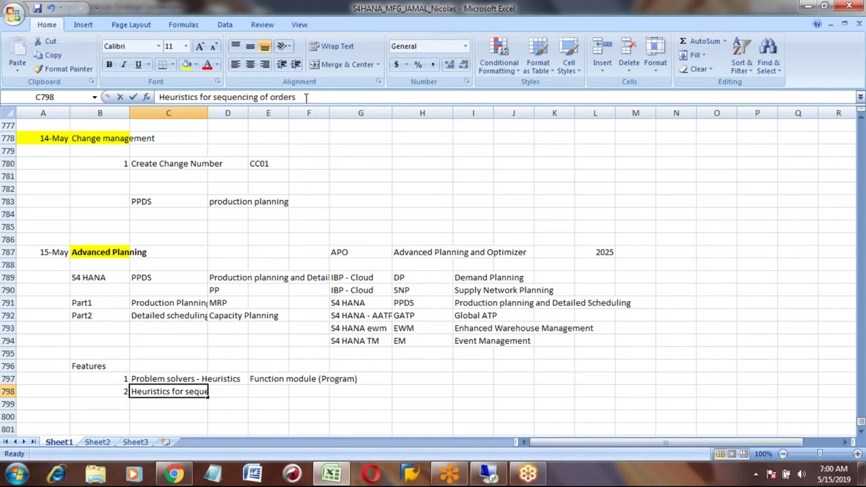
{"action": "type", "text": "automatically"}
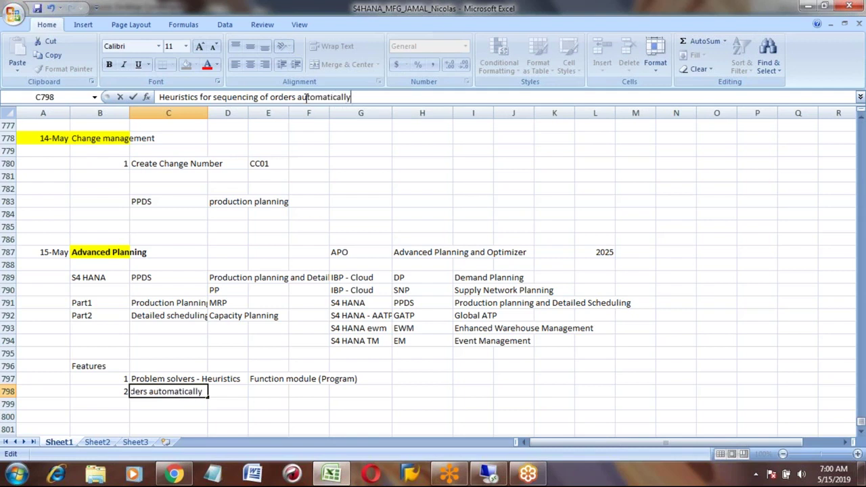
{"action": "key", "text": "Return"}
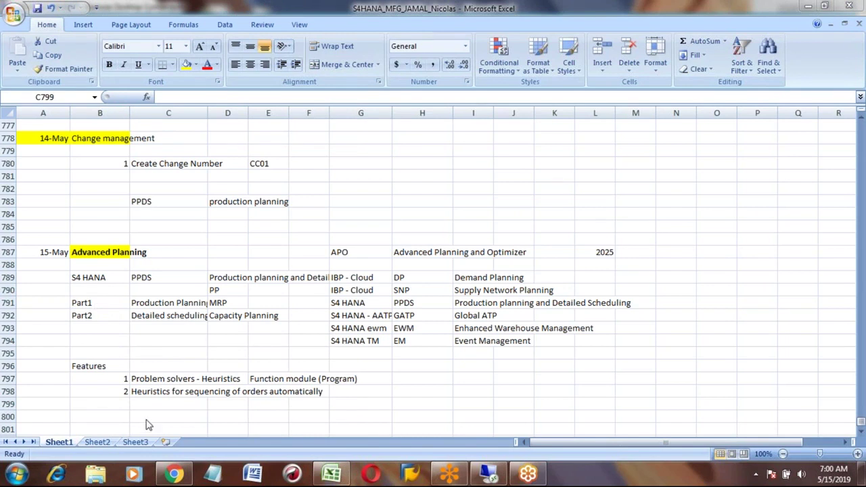
- Add the third feature by entering 3 in B799 and "Optimizer - Cost based planning" in C799
{"action": "left_click", "coordinate": [99, 404]}
{"action": "type", "text": "3"}
{"action": "left_click", "coordinate": [167, 404]}
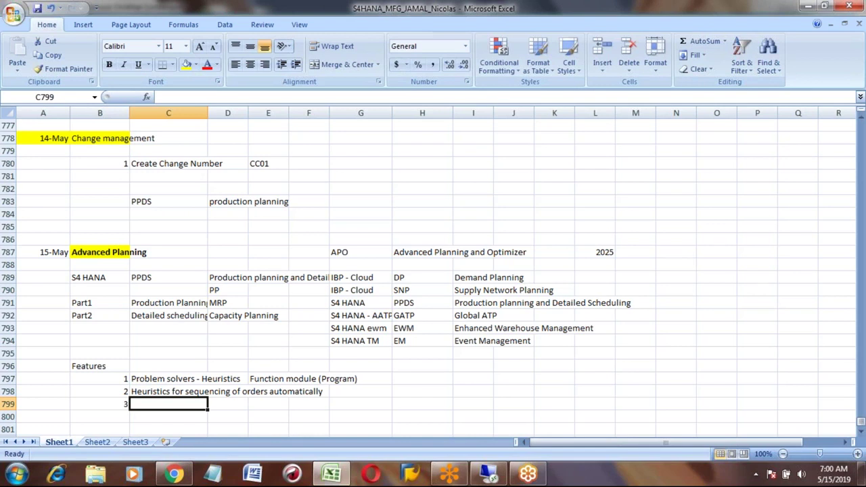
{"action": "type", "text": "Opti"}
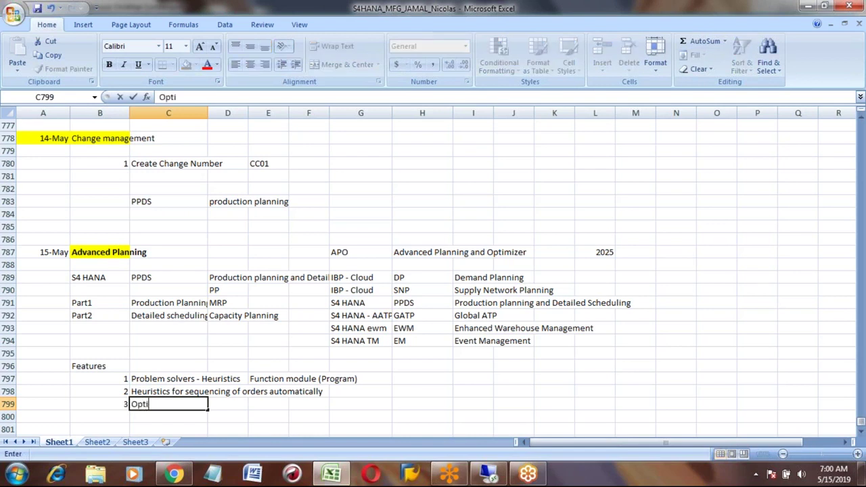
{"action": "type", "text": "mizer"}
{"action": "type", "text": "- Cost p"}
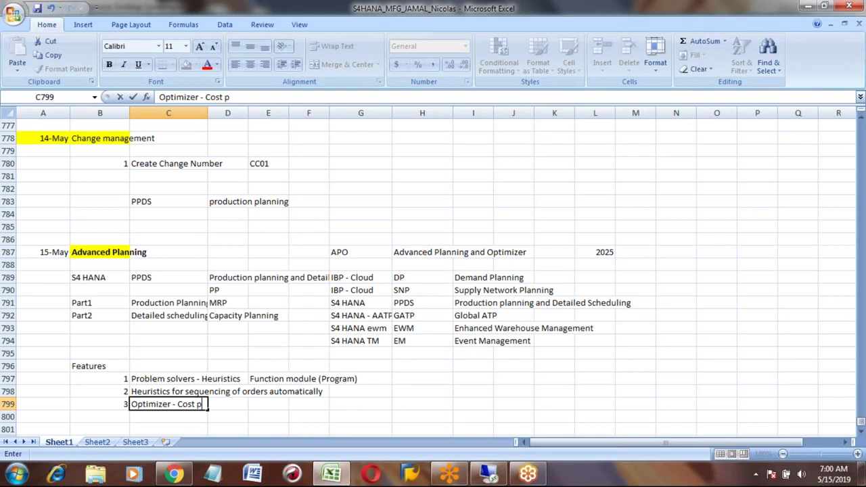
{"action": "key", "text": "BackSpace"}
{"action": "type", "text": "based plaan"}
{"action": "key", "text": "BackSpace"}
{"action": "key", "text": "BackSpace"}
{"action": "type", "text": "nning"}
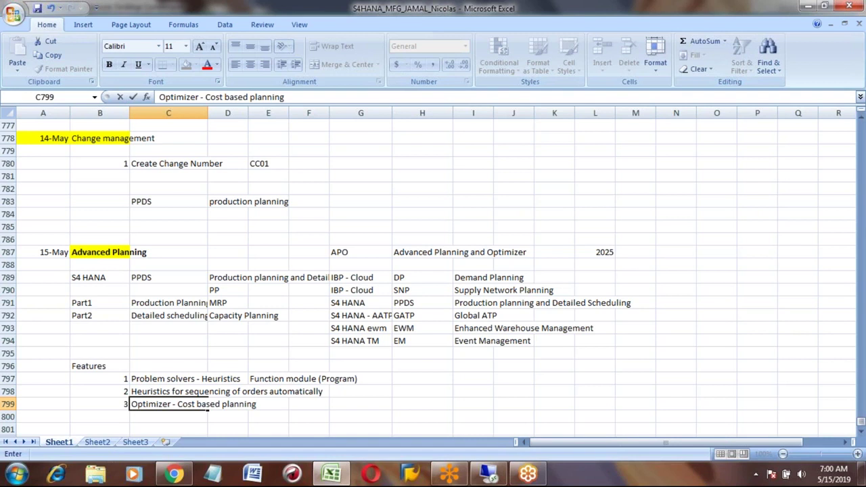
{"action": "key", "text": "Return"}
- Start an optimizer example beside the features list by entering the date 5/20 in I801
{"action": "key", "text": "Down"}
{"action": "key", "text": "Down"}
{"action": "key", "text": "Down"}
{"action": "key", "text": "Down"}
{"action": "key", "text": "Up"}
{"action": "key", "text": "Up"}
{"action": "key", "text": "Up"}
{"action": "key", "text": "Right"}
{"action": "key", "text": "Right"}
{"action": "key", "text": "Right"}
{"action": "key", "text": "Right"}
{"action": "key", "text": "Right"}
{"action": "key", "text": "Right"}
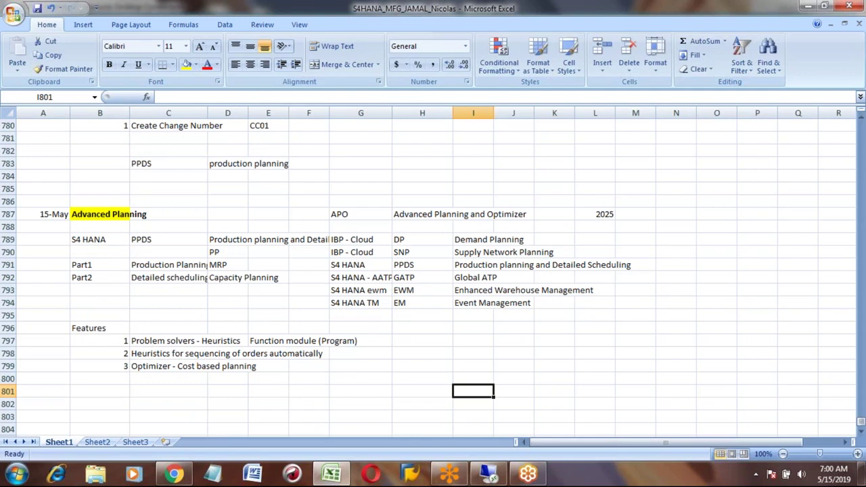
{"action": "type", "text": "5/20"}
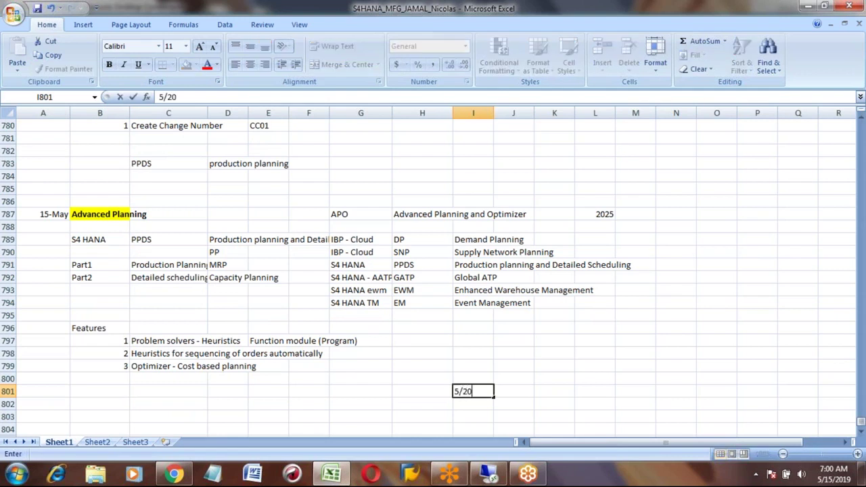
{"action": "key", "text": "ctrl+Return"}
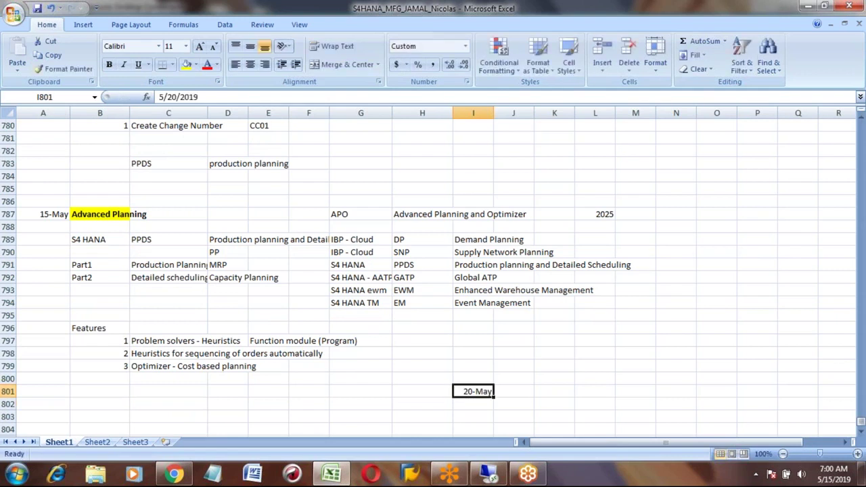
- List Order1, Order2 and Order3 in I802 to I804 under the 20-May date
{"action": "left_click", "coordinate": [472, 404]}
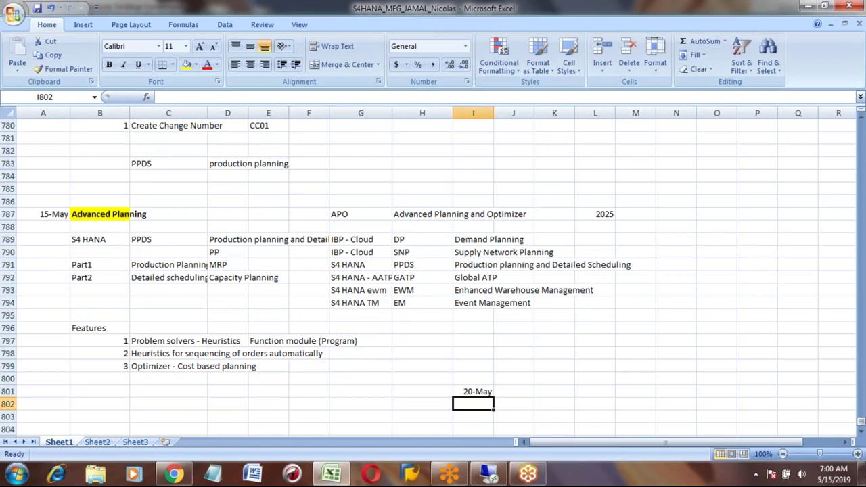
{"action": "type", "text": "Order1"}
{"action": "key", "text": "Return"}
{"action": "type", "text": "Order2"}
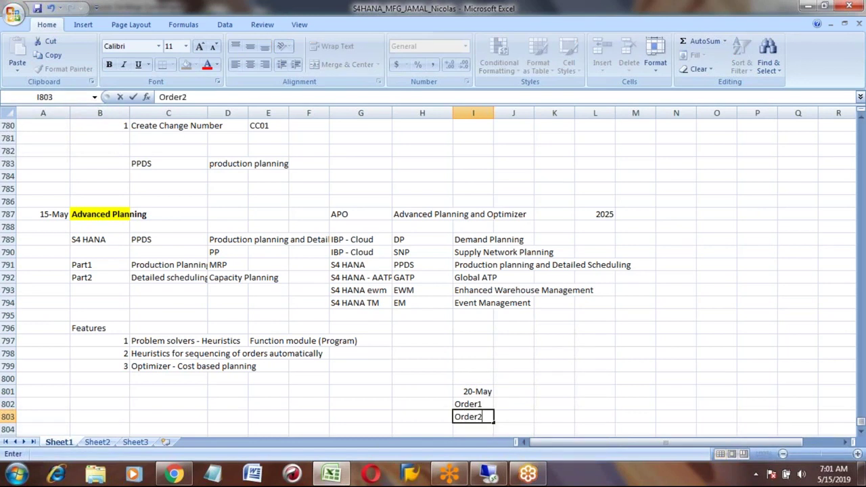
{"action": "key", "text": "Return"}
{"action": "type", "text": "Order"}
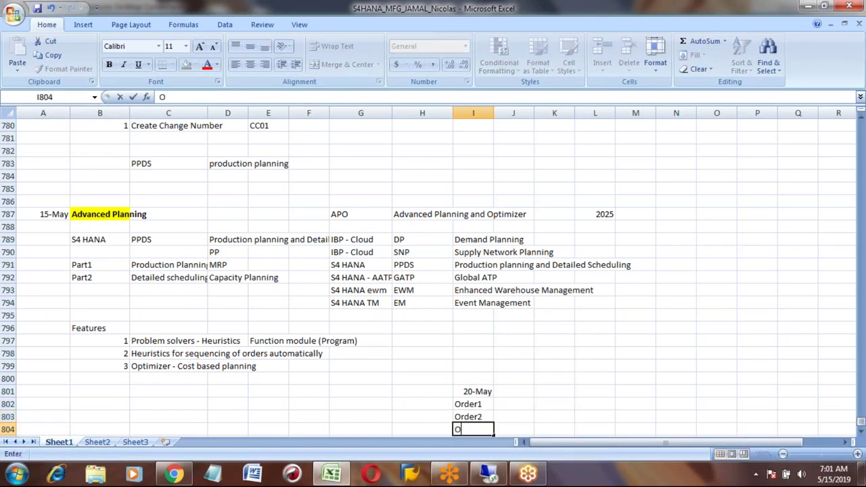
{"action": "type", "text": "3"}
{"action": "key", "text": "Return"}
{"action": "key", "text": "Return"}
{"action": "key", "text": "Return"}
{"action": "left_click", "coordinate": [473, 378]}
{"action": "left_click", "coordinate": [473, 353]}
{"action": "left_click", "coordinate": [473, 366]}
{"action": "left_click", "coordinate": [473, 378]}
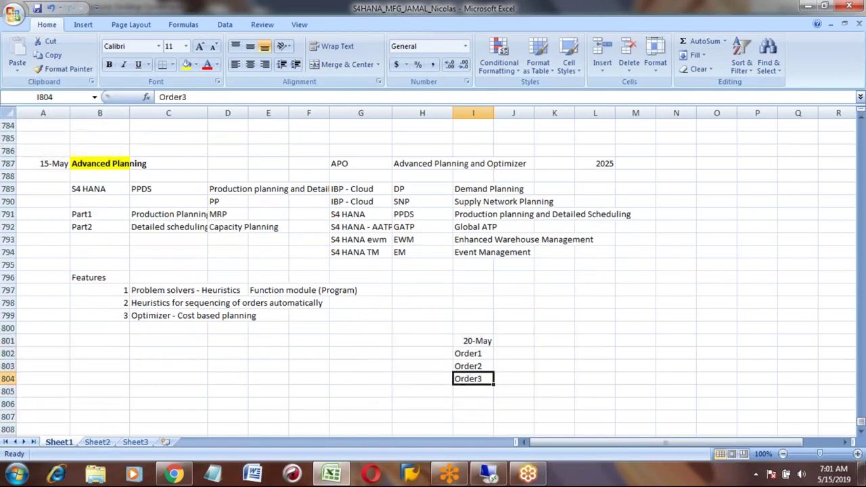
- Enter the order quantities 50, 50 and 60 in J802 to J804 beside Order1, Order2 and Order3
{"action": "left_click", "coordinate": [473, 340]}
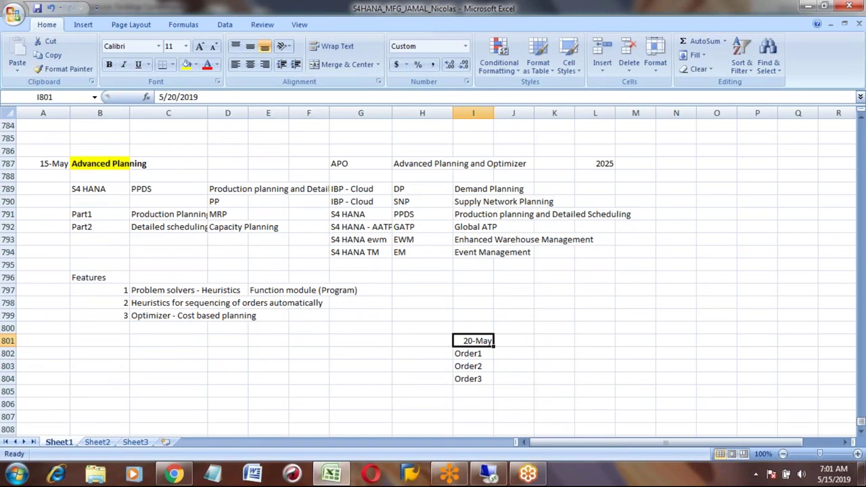
{"action": "left_click", "coordinate": [473, 353]}
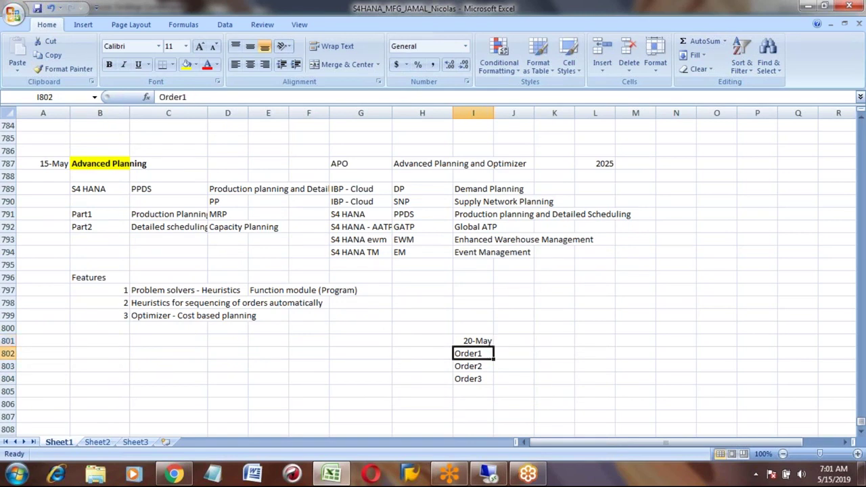
{"action": "left_click", "coordinate": [513, 353]}
{"action": "type", "text": "50"}
{"action": "key", "text": "Return"}
{"action": "type", "text": "50"}
{"action": "key", "text": "Return"}
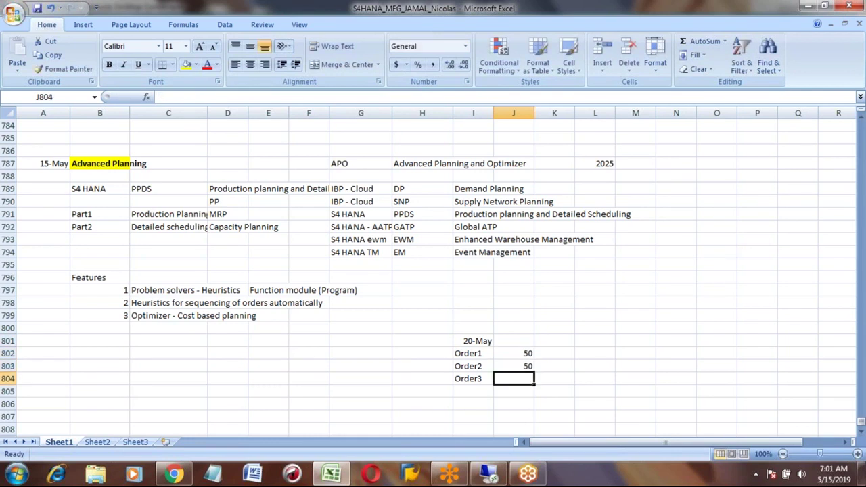
{"action": "type", "text": "60"}
{"action": "key", "text": "Return"}
- Add a "Capacity" label in I806 with the value 100 in J806 below the orders
{"action": "key", "text": "Up"}
{"action": "key", "text": "Up"}
{"action": "key", "text": "Up"}
{"action": "left_click", "coordinate": [473, 353]}
{"action": "key", "text": "Right"}
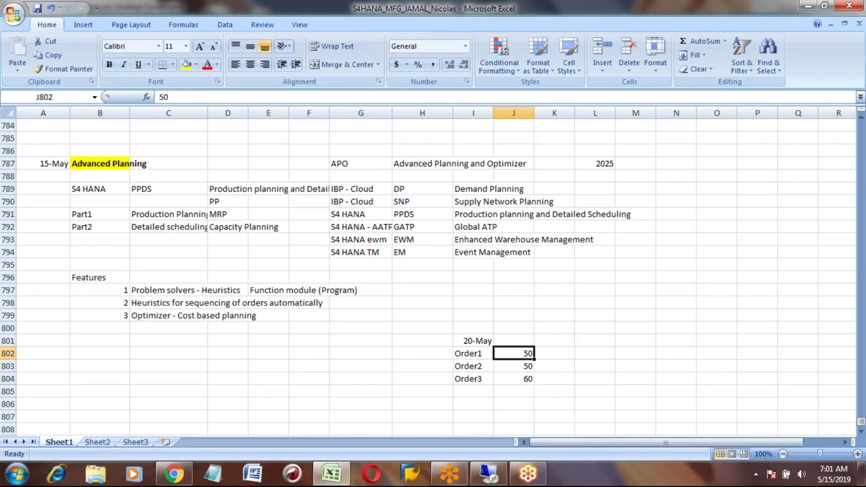
{"action": "key", "text": "Down"}
{"action": "key", "text": "Down"}
{"action": "key", "text": "Down"}
{"action": "key", "text": "Down"}
{"action": "key", "text": "Left"}
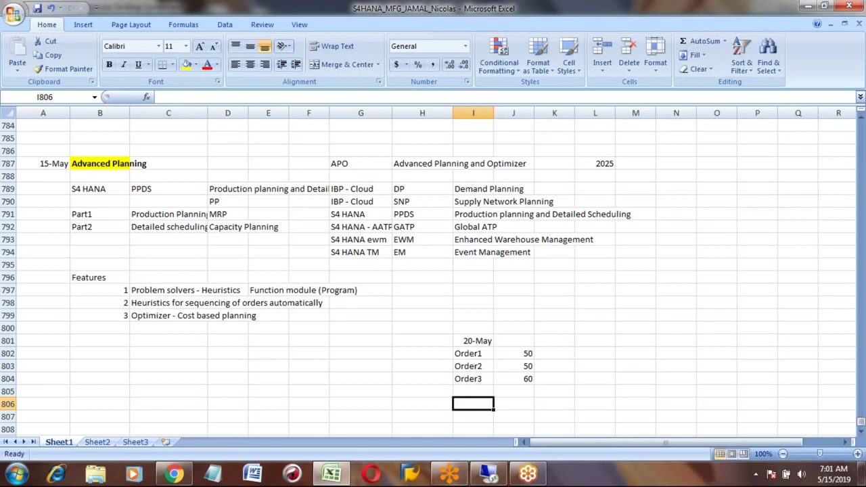
{"action": "type", "text": "Capacity"}
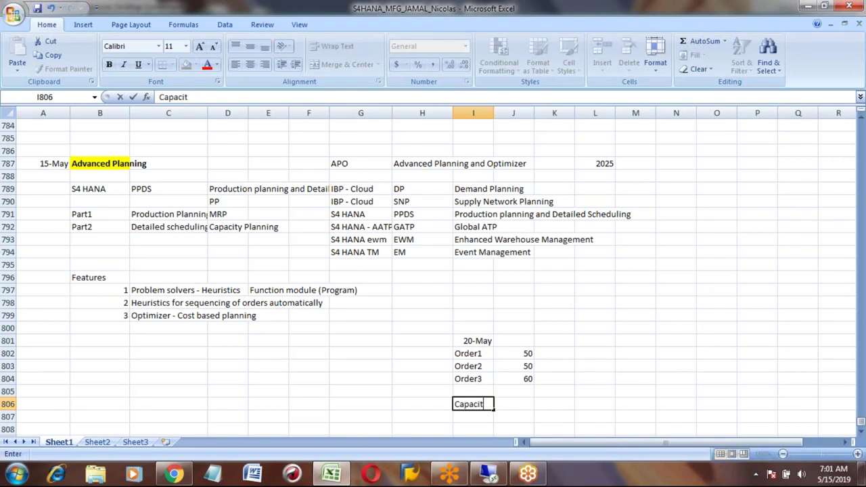
{"action": "key", "text": "Right"}
{"action": "type", "text": "100"}
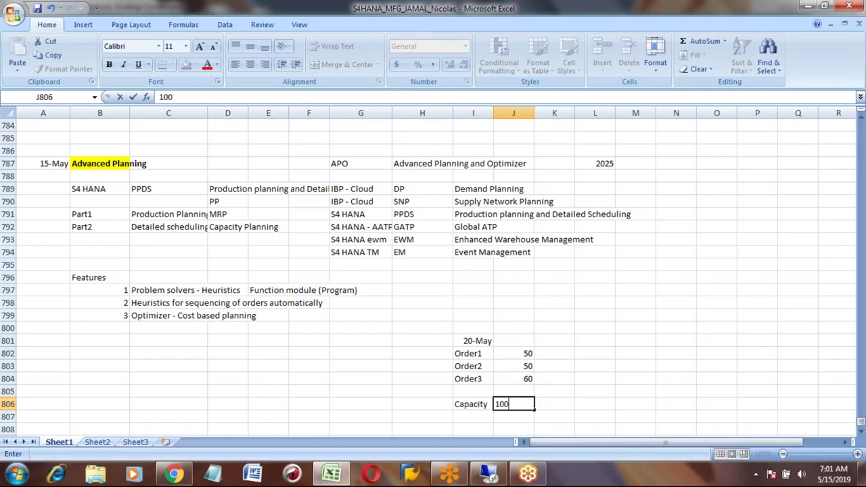
{"action": "key", "text": "Return"}
- Examine the 20-May date, the three orders and their quantities against the available capacity
{"action": "left_click", "coordinate": [513, 404]}
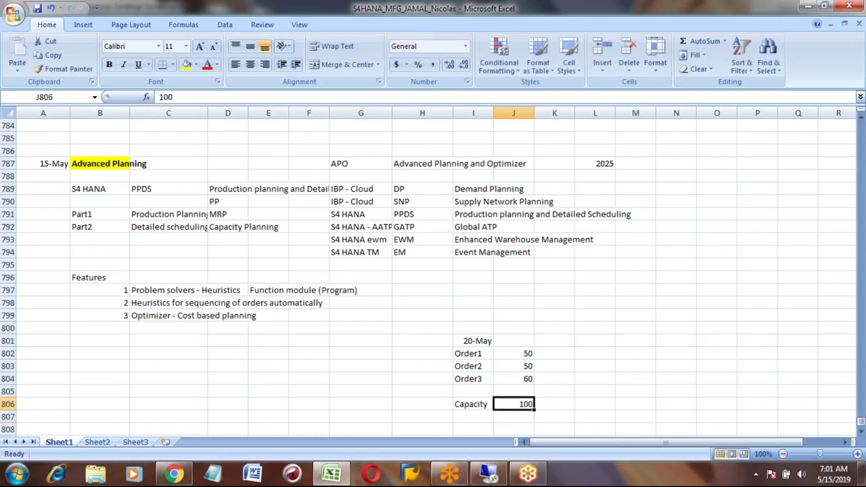
{"action": "key", "text": "Up"}
{"action": "key", "text": "Up"}
{"action": "key", "text": "Up"}
{"action": "key", "text": "Up"}
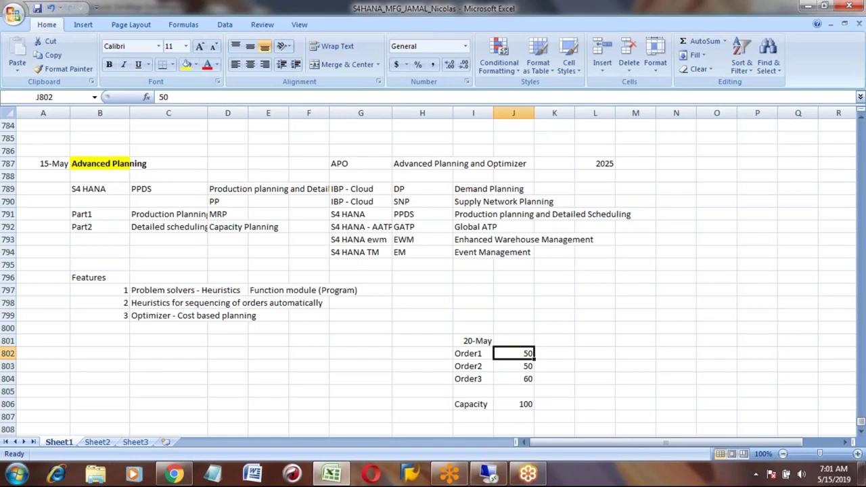
{"action": "key", "text": "Up"}
{"action": "key", "text": "Left"}
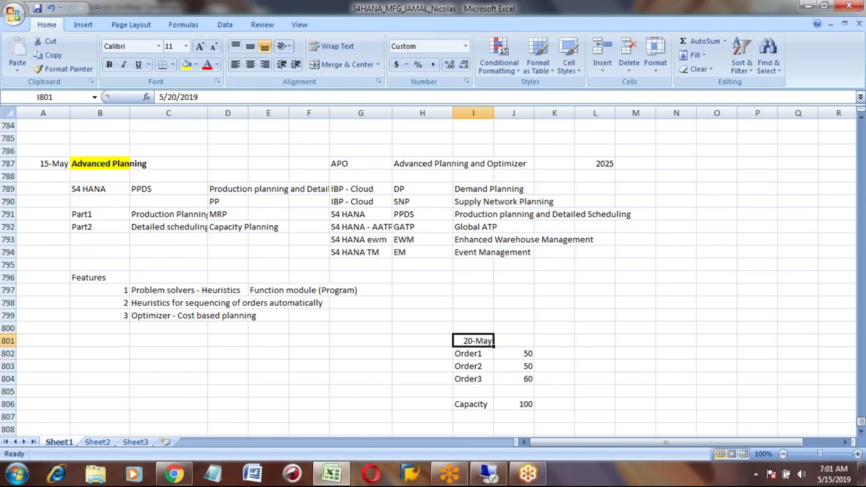
{"action": "key", "text": "Down"}
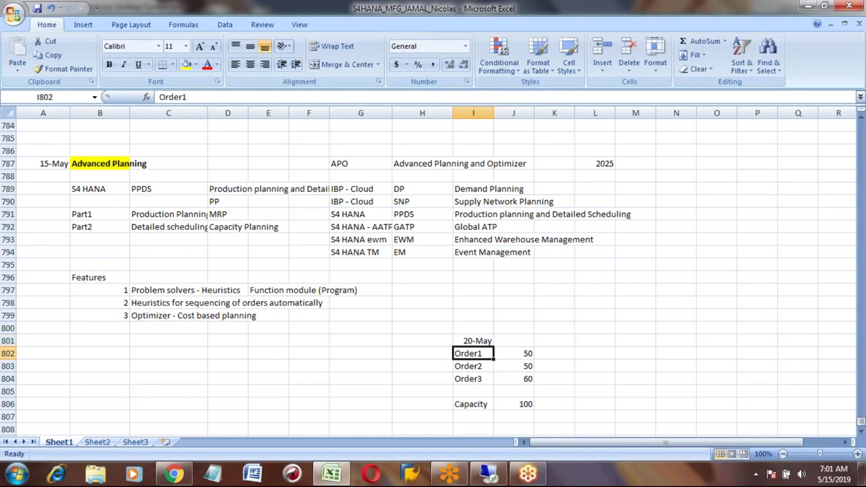
{"action": "key", "text": "Down"}
{"action": "key", "text": "Down"}
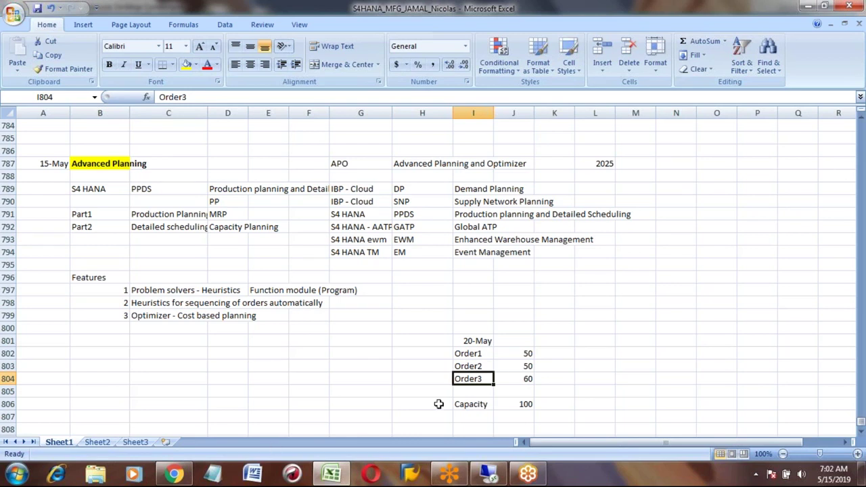
{"action": "left_click", "coordinate": [476, 366]}
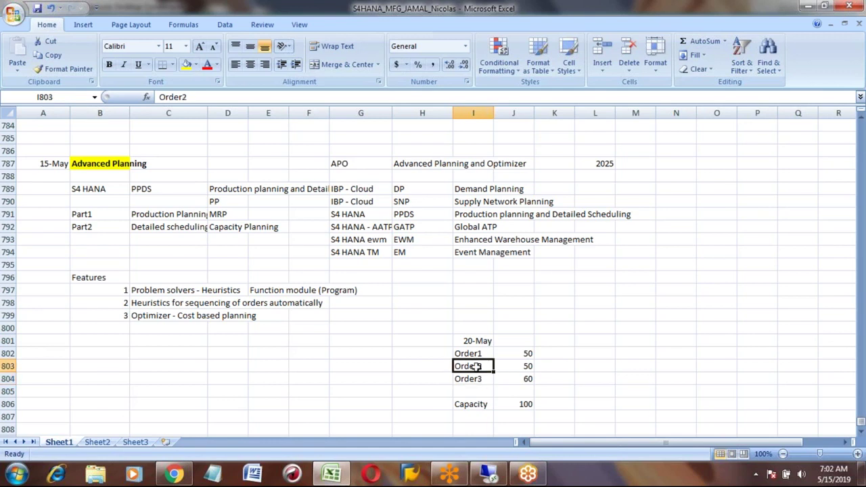
{"action": "left_click", "coordinate": [525, 366]}
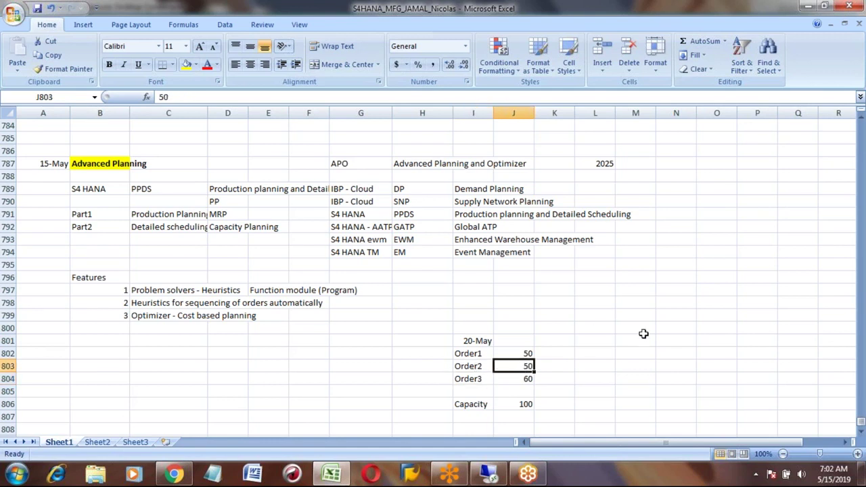
{"action": "left_click", "coordinate": [475, 380]}
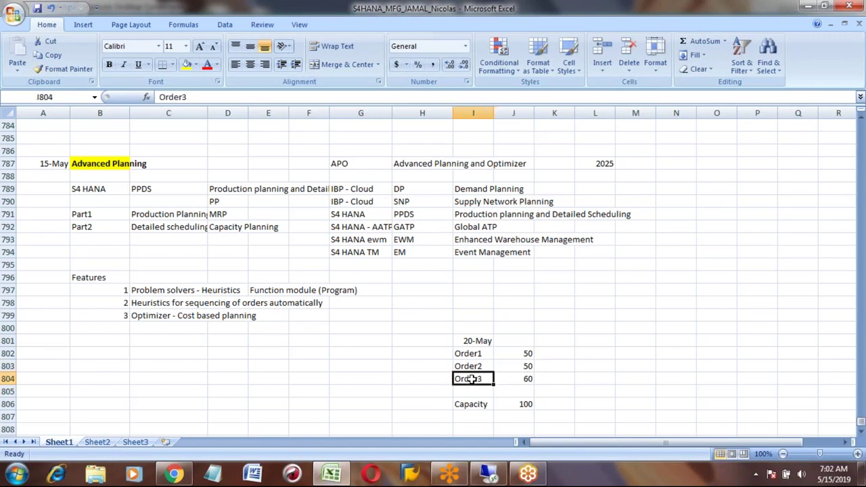
{"action": "left_click", "coordinate": [512, 378]}
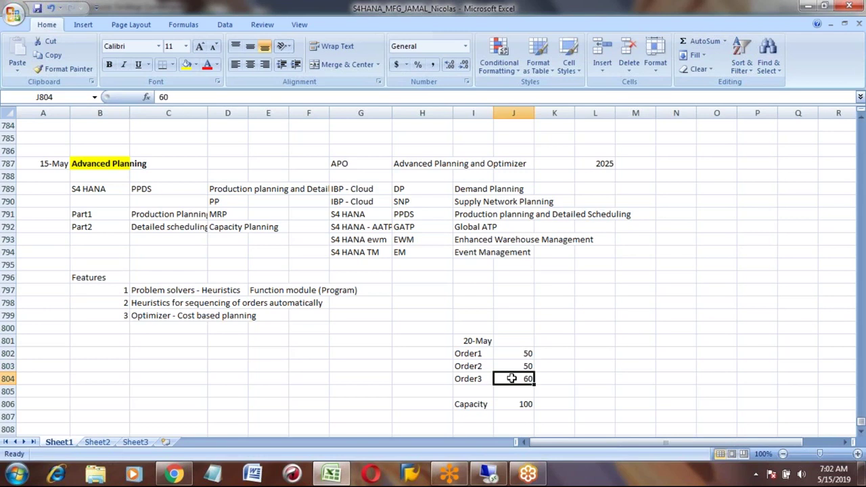
{"action": "key", "text": "Up"}
{"action": "key", "text": "Up"}
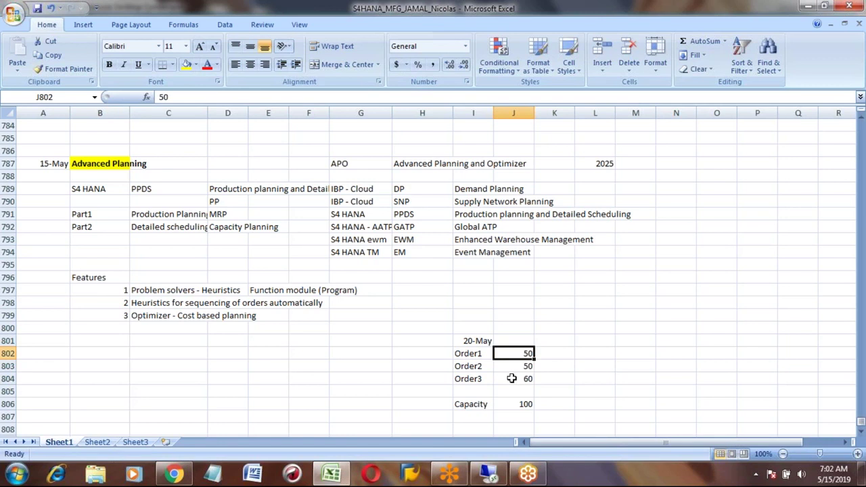
{"action": "key", "text": "Up"}
{"action": "key", "text": "Down"}
{"action": "key", "text": "shift+Down"}
{"action": "key", "text": "shift+Down"}
{"action": "key", "text": "Up"}
{"action": "key", "text": "Left"}
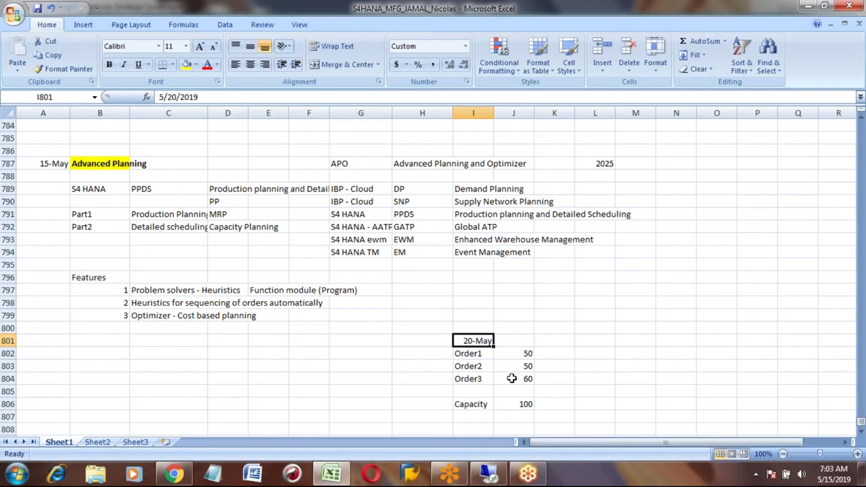
- Enter the column heading "Penalty cost" in K801 and return to Order1 in I802
{"action": "key", "text": "Right"}
{"action": "key", "text": "Right"}
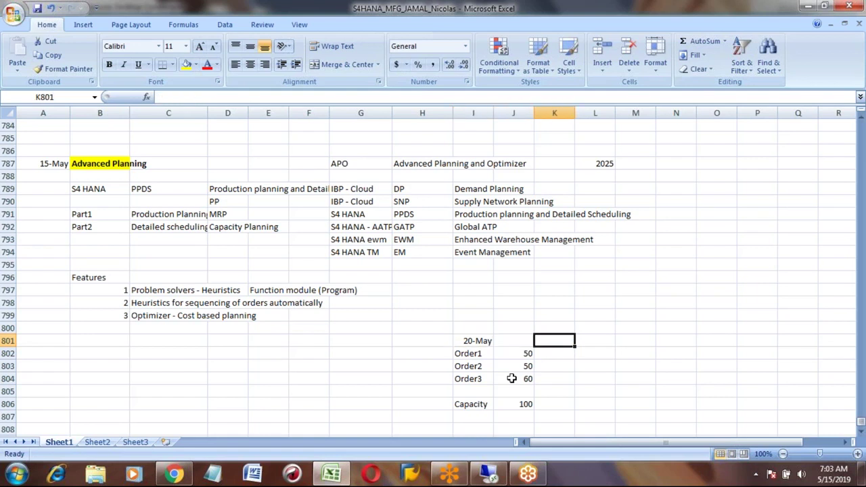
{"action": "type", "text": "Pena"}
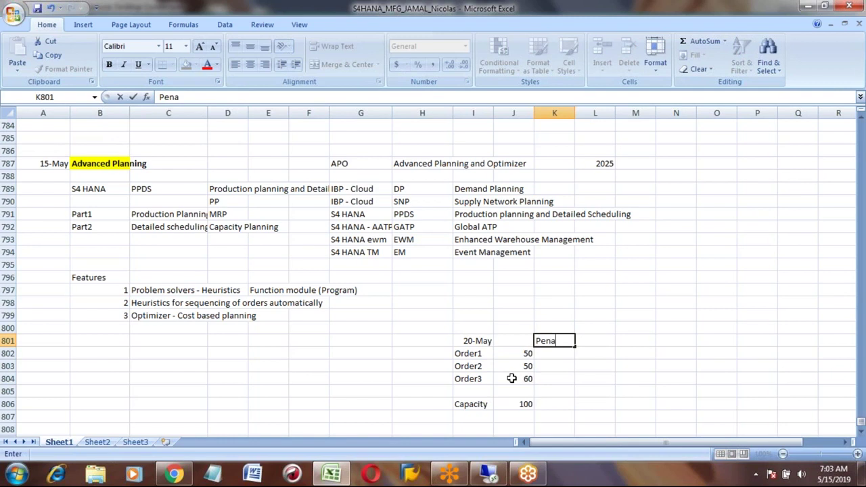
{"action": "type", "text": "lty cost"}
{"action": "key", "text": "Return"}
{"action": "key", "text": "Up"}
{"action": "key", "text": "Left"}
{"action": "key", "text": "Left"}
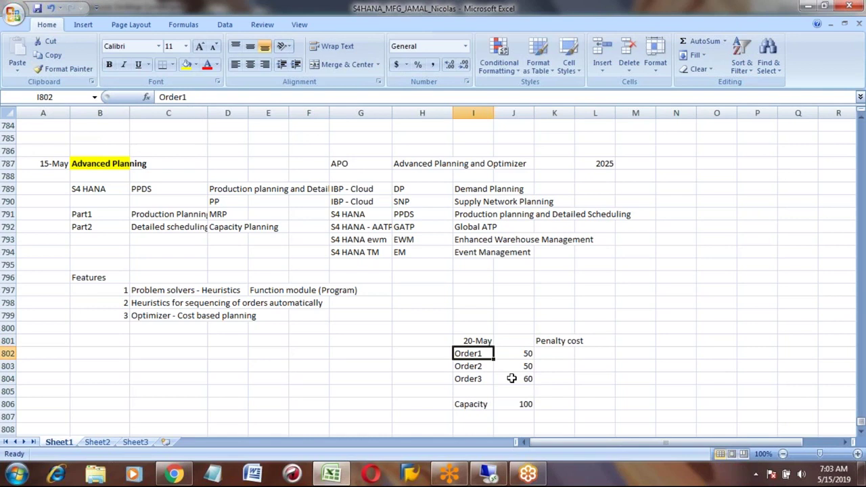
- Examine the 20-May date and Order1's quantity in relation to the Penalty cost column
{"action": "key", "text": "Up"}
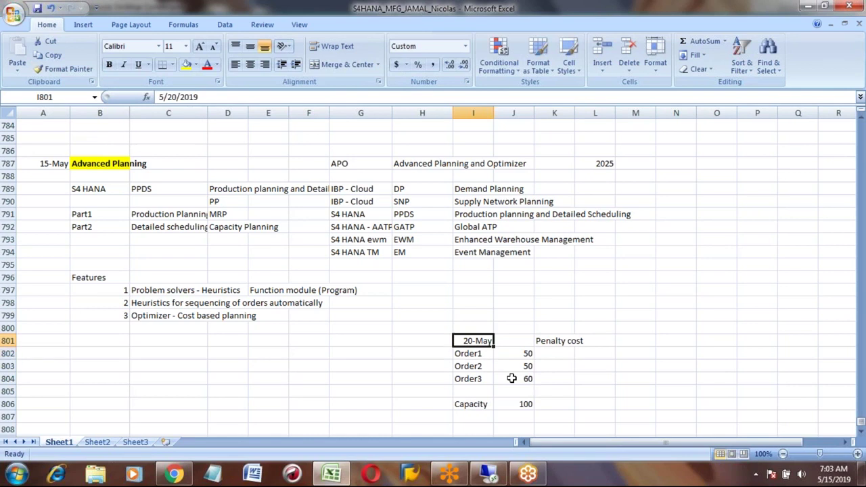
{"action": "key", "text": "Down"}
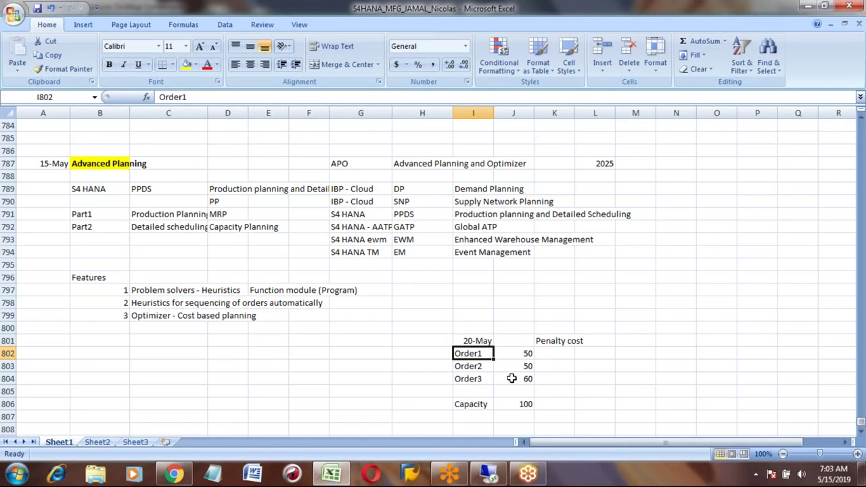
{"action": "key", "text": "Right"}
{"action": "key", "text": "Right"}
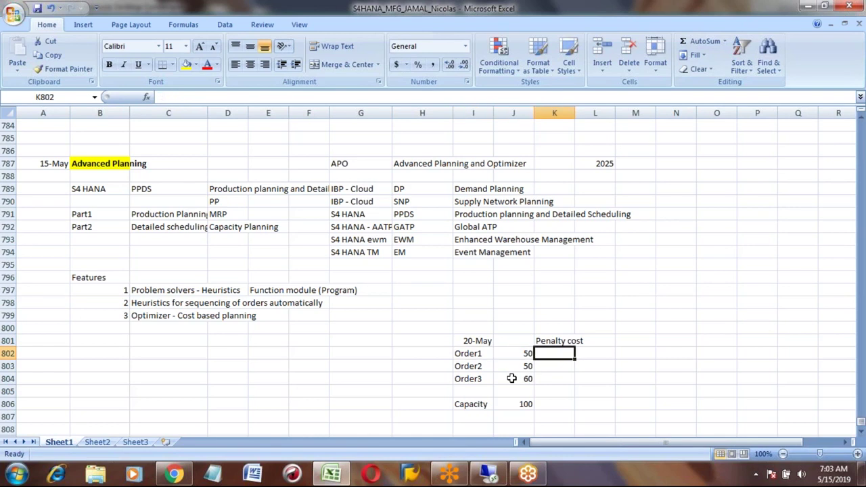
{"action": "key", "text": "Up"}
{"action": "key", "text": "Down"}
{"action": "key", "text": "Left"}
{"action": "key", "text": "Right"}
{"action": "key", "text": "Left"}
{"action": "key", "text": "Right"}
{"action": "key", "text": "Up"}
{"action": "key", "text": "Down"}
- Enter the penalty costs 10 for Order1 in K802 and 20 for Order2 in K803
{"action": "key", "text": "Left"}
{"action": "key", "text": "Left"}
{"action": "key", "text": "Right"}
{"action": "key", "text": "Right"}
{"action": "type", "text": "10"}
{"action": "key", "text": "Return"}
{"action": "key", "text": "Left"}
{"action": "key", "text": "Left"}
{"action": "key", "text": "Right"}
{"action": "key", "text": "Right"}
{"action": "type", "text": "20"}
{"action": "key", "text": "Return"}
- Enter the penalty cost 10 for Order3 in K804
{"action": "key", "text": "Left"}
{"action": "key", "text": "Left"}
{"action": "key", "text": "Right"}
{"action": "key", "text": "Right"}
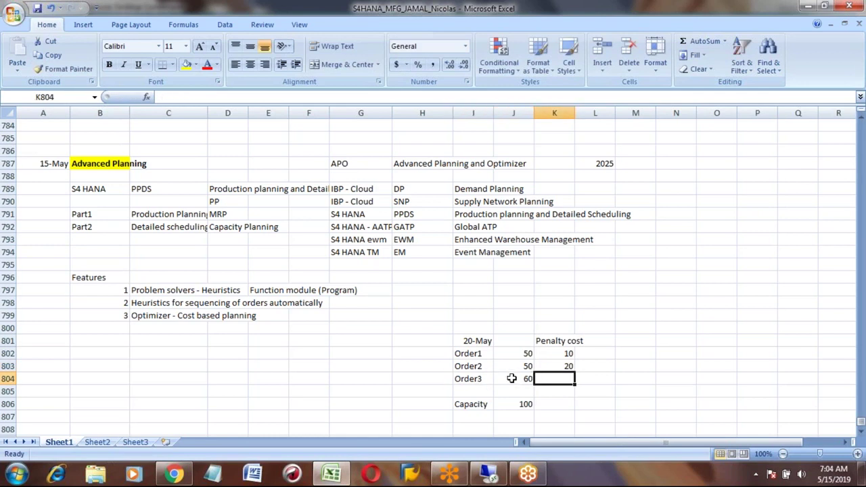
{"action": "type", "text": "10"}
{"action": "key", "text": "Return"}
- Compare the penalty costs of the three orders and relate them to the 20-May date
{"action": "key", "text": "Up"}
{"action": "key", "text": "Up"}
{"action": "key", "text": "Up"}
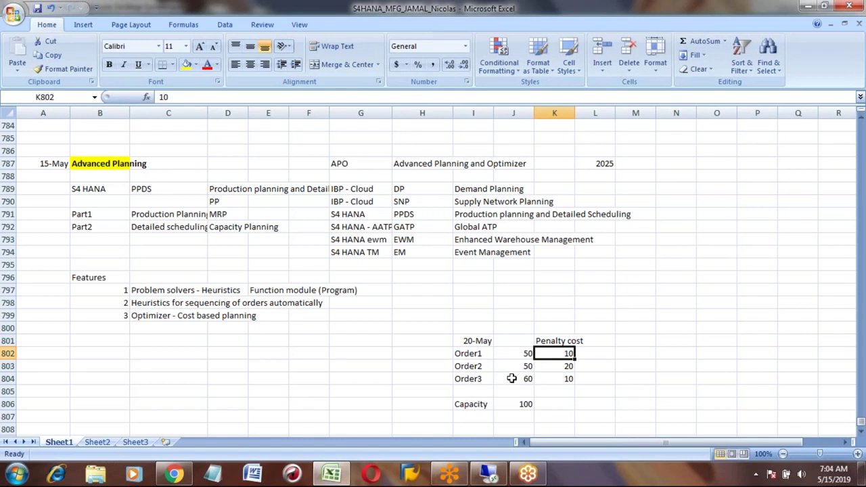
{"action": "key", "text": "Down"}
{"action": "key", "text": "Down"}
{"action": "key", "text": "Up"}
{"action": "key", "text": "Up"}
{"action": "key", "text": "Down"}
{"action": "key", "text": "Down"}
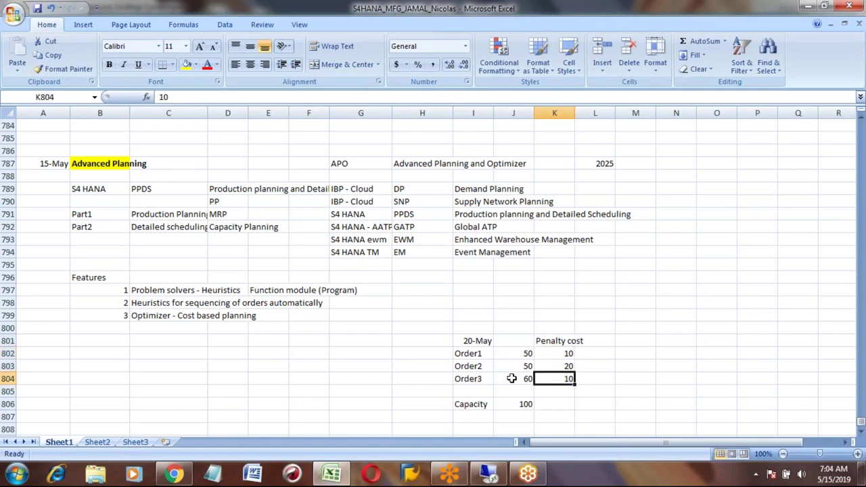
{"action": "key", "text": "Up"}
{"action": "key", "text": "Up"}
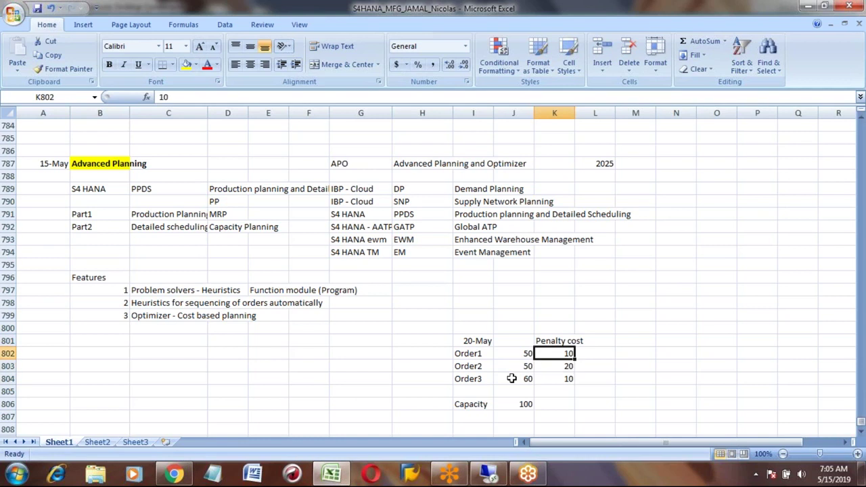
{"action": "key", "text": "Left"}
{"action": "key", "text": "Left"}
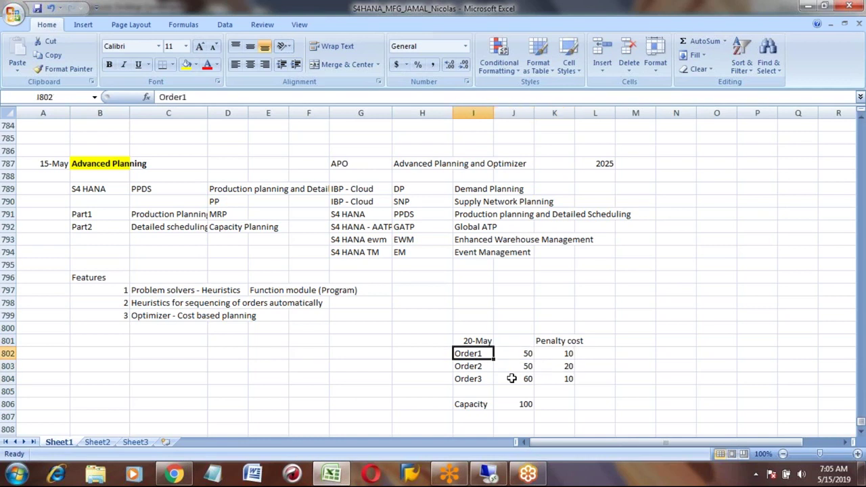
{"action": "key", "text": "Up"}
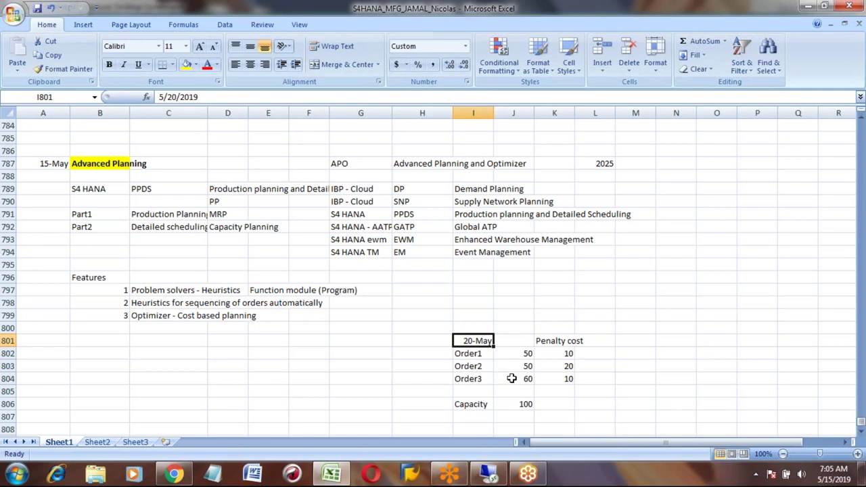
{"action": "key", "text": "Down"}
{"action": "key", "text": "Down"}
{"action": "key", "text": "Right"}
{"action": "key", "text": "Right"}
{"action": "key", "text": "Right"}
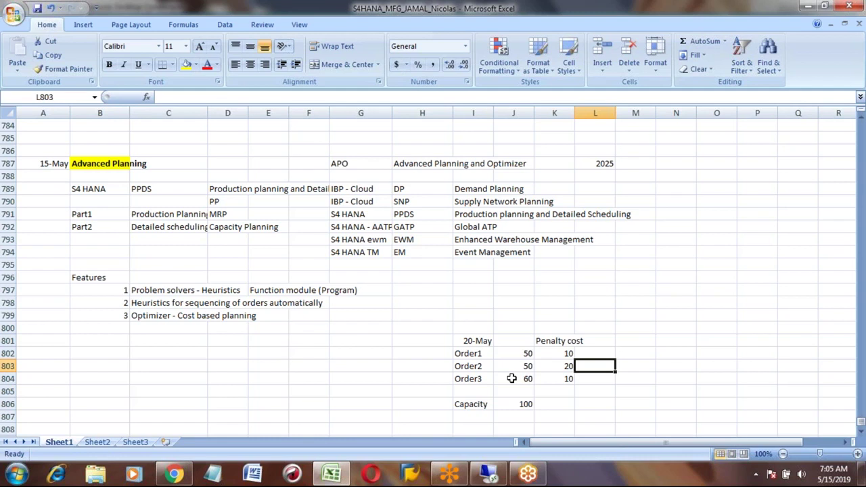
- Enter the date 5/20 in L803 beside Order2's penalty cost
{"action": "key", "text": "Up"}
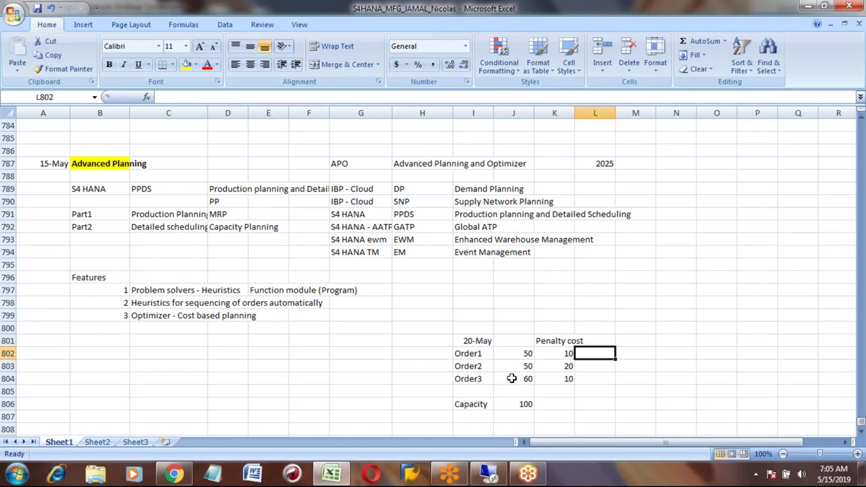
{"action": "key", "text": "Left"}
{"action": "key", "text": "Left"}
{"action": "key", "text": "Left"}
{"action": "key", "text": "Down"}
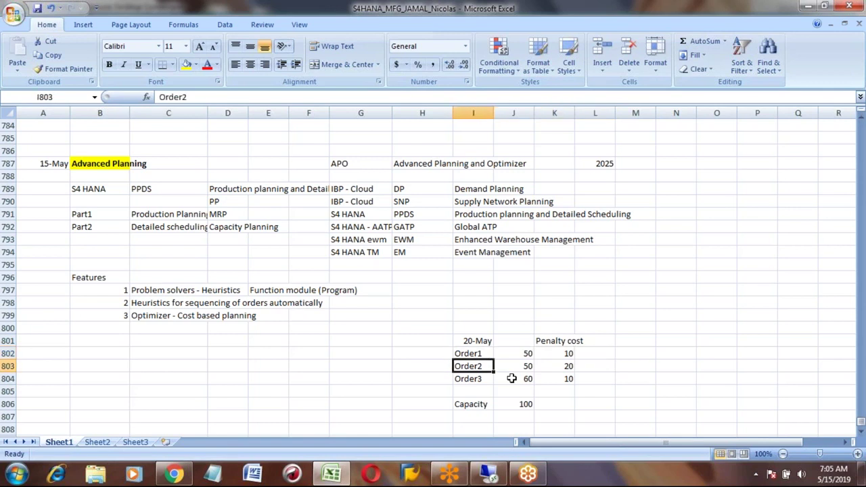
{"action": "key", "text": "Right"}
{"action": "key", "text": "Right"}
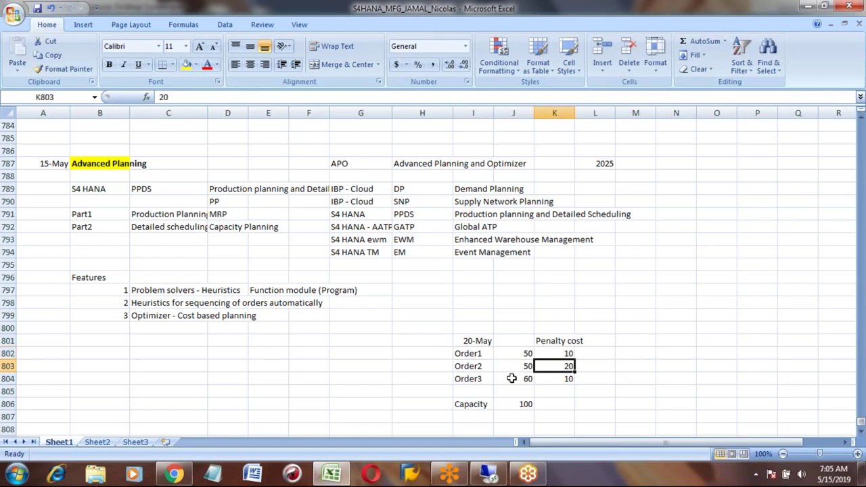
{"action": "key", "text": "Right"}
{"action": "type", "text": "5/20"}
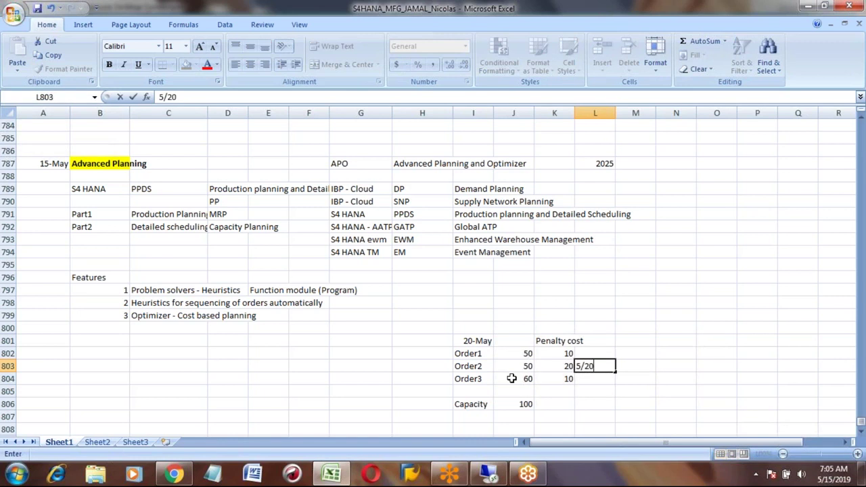
{"action": "key", "text": "Return"}
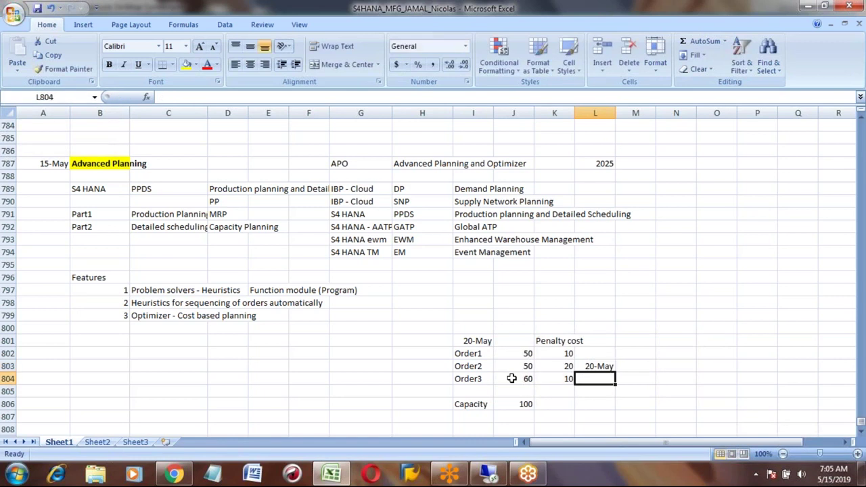
- Enter the date 5/20 in L802 beside Order1's penalty cost
{"action": "key", "text": "Left"}
{"action": "key", "text": "Left"}
{"action": "key", "text": "Up"}
{"action": "key", "text": "Up"}
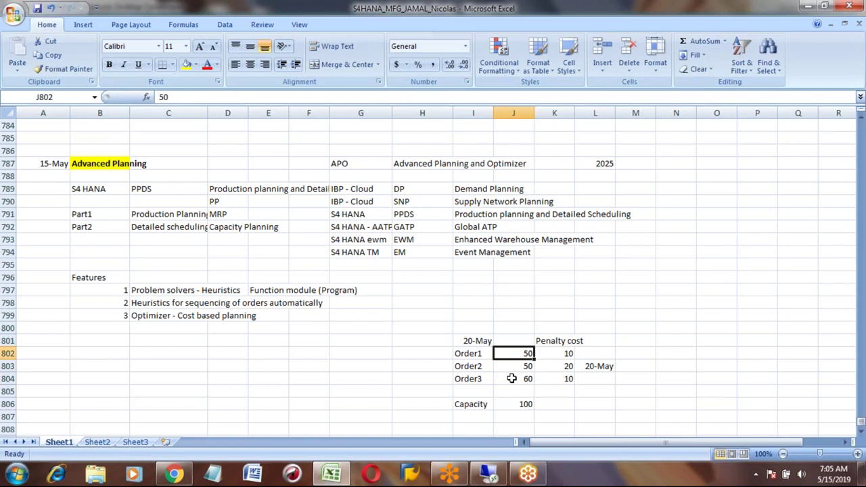
{"action": "key", "text": "Right"}
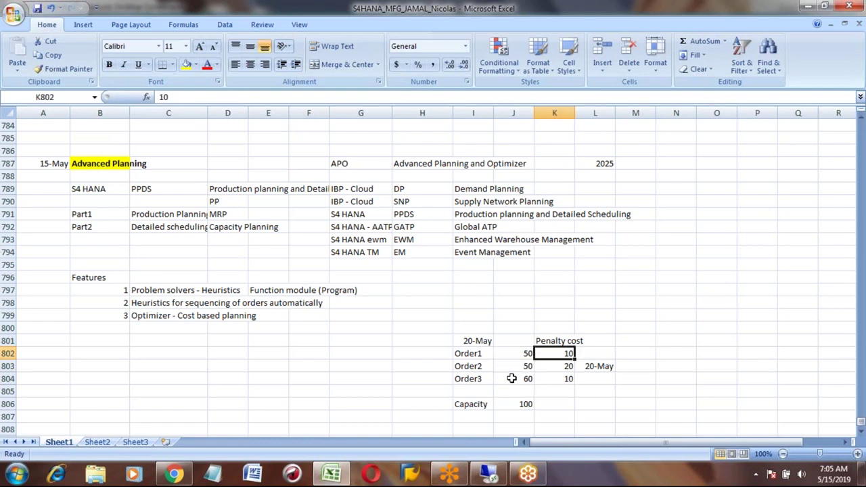
{"action": "key", "text": "Right"}
{"action": "type", "text": "5/20"}
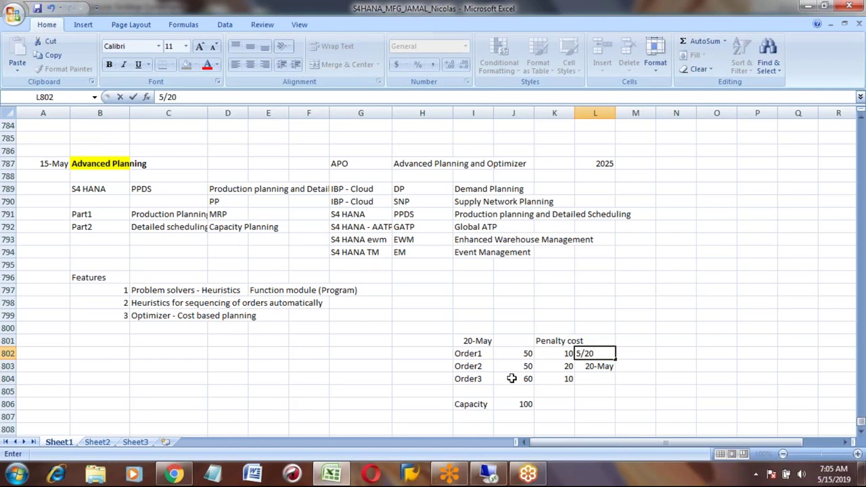
{"action": "key", "text": "Return"}
- Enter the date 5/21 in L804 beside Order3's penalty cost
{"action": "key", "text": "Down"}
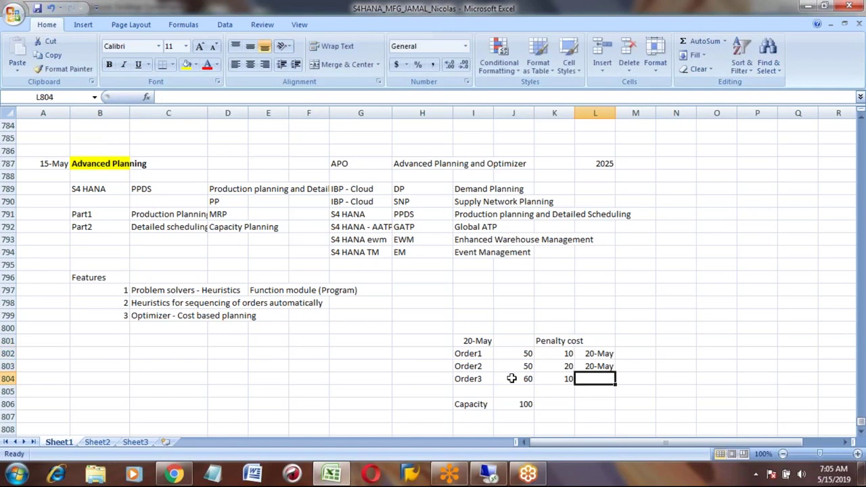
{"action": "type", "text": "2"}
{"action": "key", "text": "BackSpace"}
{"action": "type", "text": "5/21"}
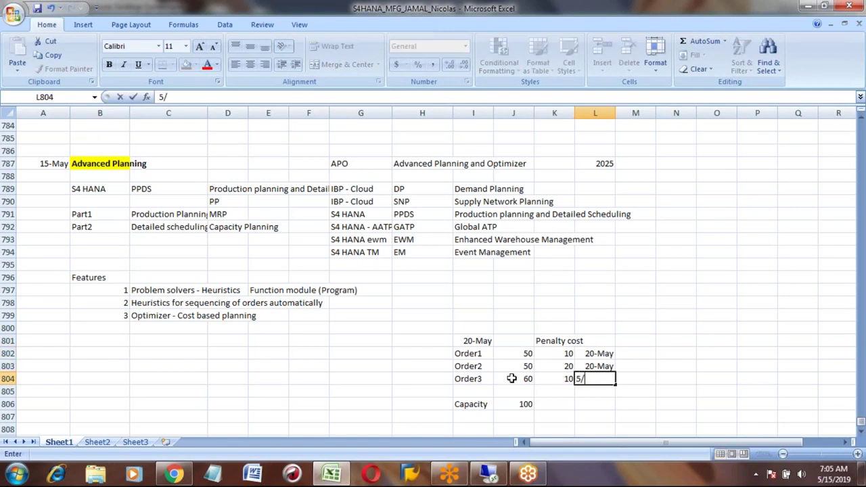
{"action": "key", "text": "Return"}
- Review the penalty costs against the order dates and the "Optimizer - Cost based planning" feature
{"action": "key", "text": "Up"}
{"action": "key", "text": "Up"}
{"action": "key", "text": "Up"}
{"action": "key", "text": "Up"}
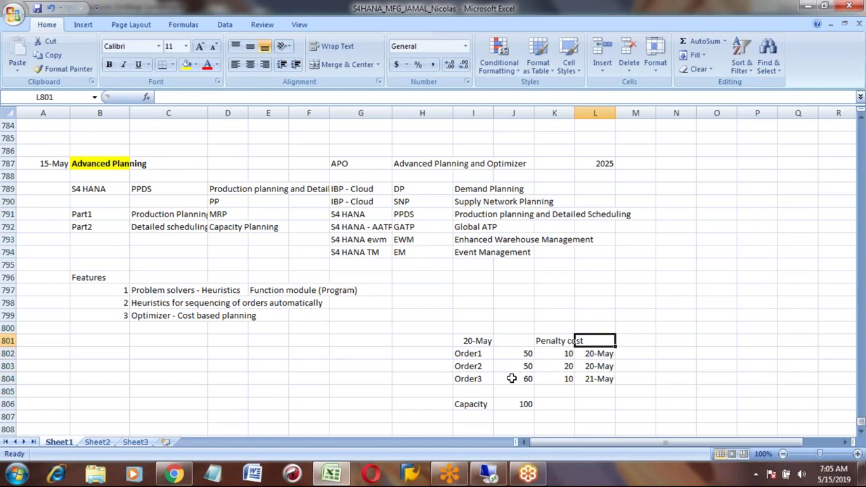
{"action": "key", "text": "Left"}
{"action": "key", "text": "Down"}
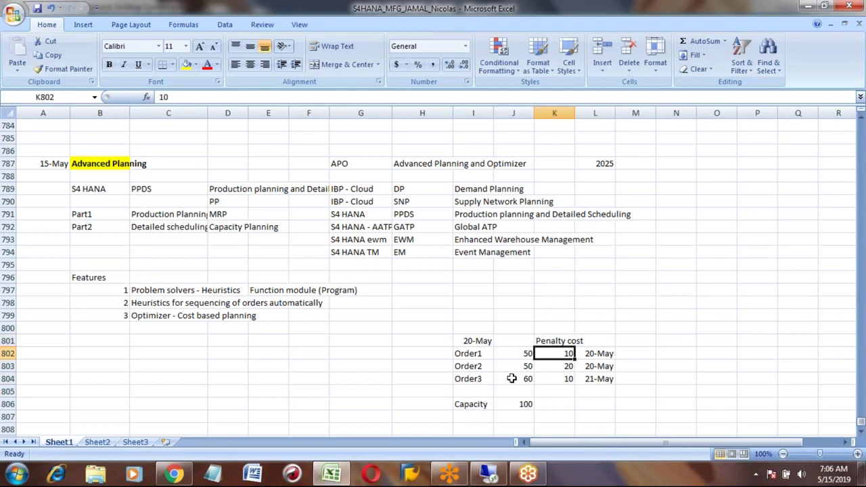
{"action": "key", "text": "Up"}
{"action": "key", "text": "Down"}
{"action": "key", "text": "Down"}
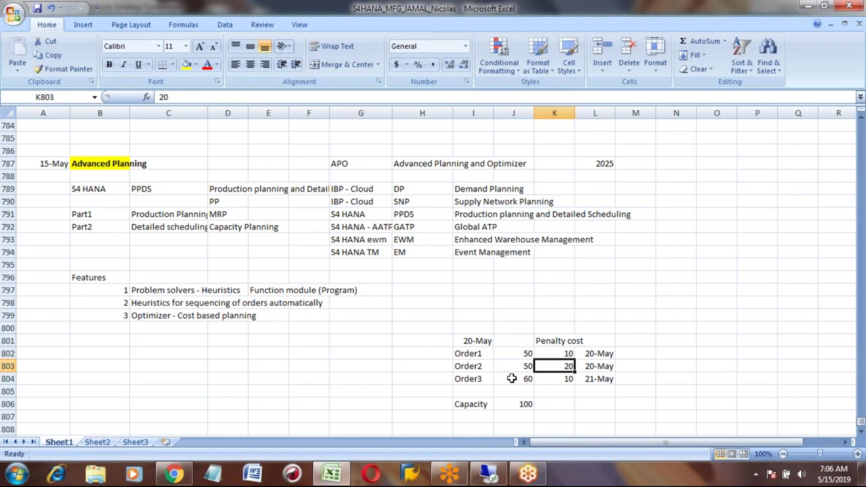
{"action": "left_click", "coordinate": [154, 314]}
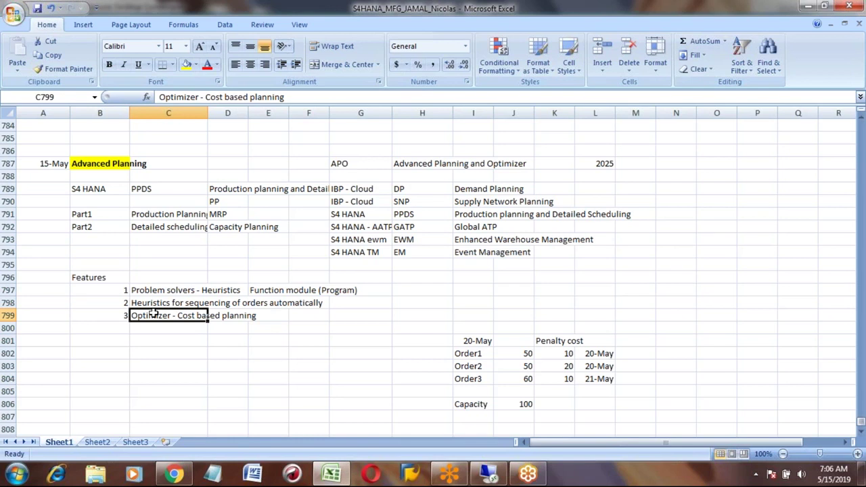
{"action": "left_click", "coordinate": [553, 339]}
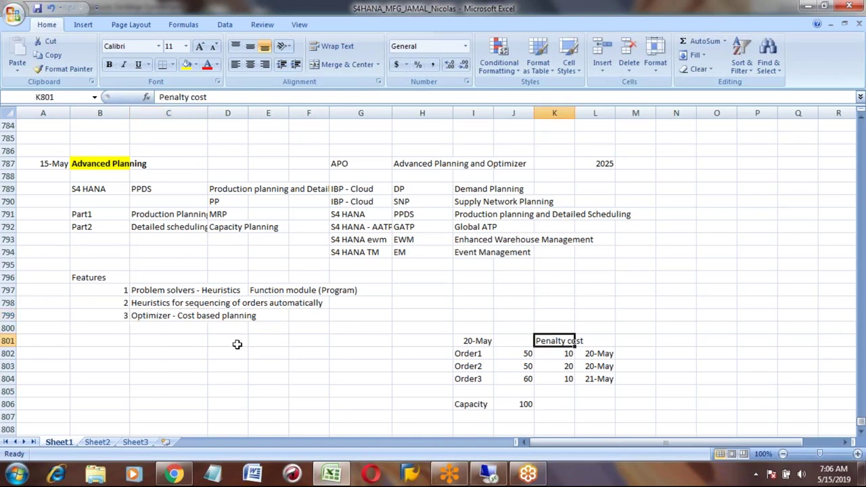
- Add sub-item 1 "Setup cost" in D800 and E800 under the Optimizer feature
{"action": "left_click", "coordinate": [150, 316]}
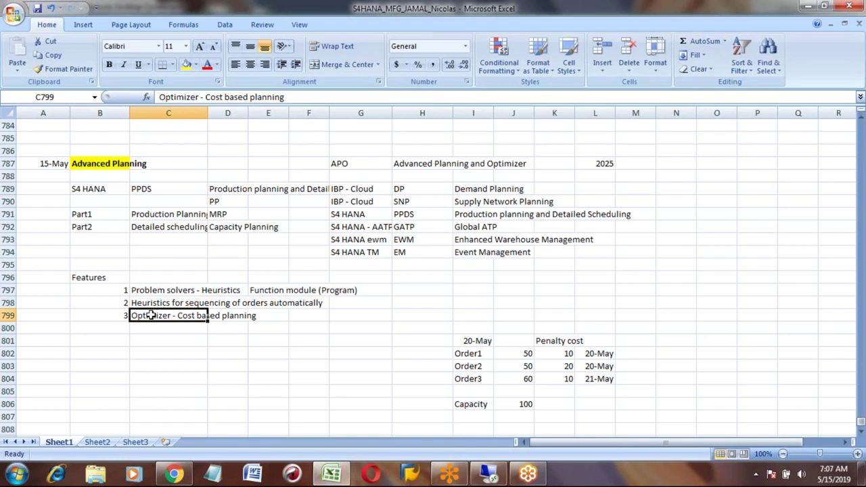
{"action": "key", "text": "Down"}
{"action": "key", "text": "Right"}
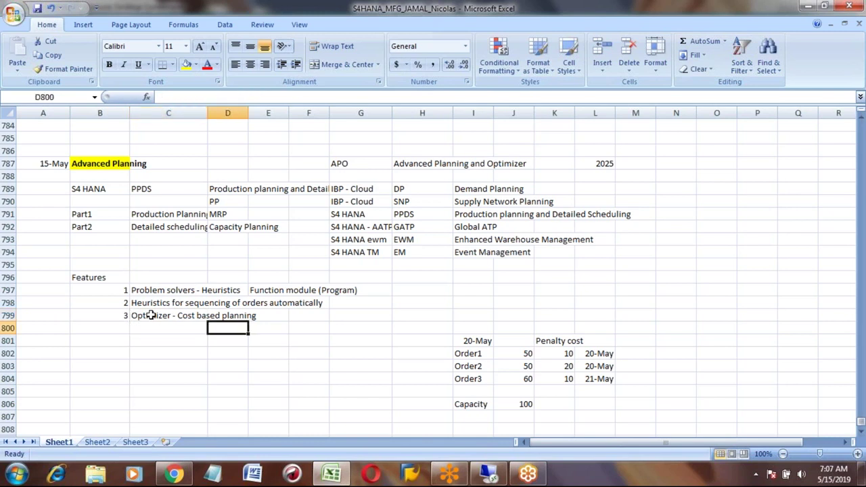
{"action": "type", "text": "1"}
{"action": "key", "text": "Right"}
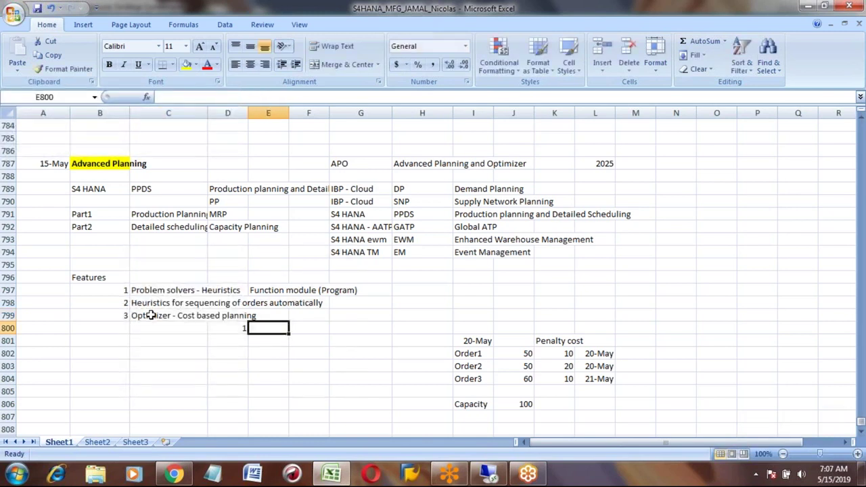
{"action": "type", "text": "Setup cost"}
{"action": "key", "text": "Return"}
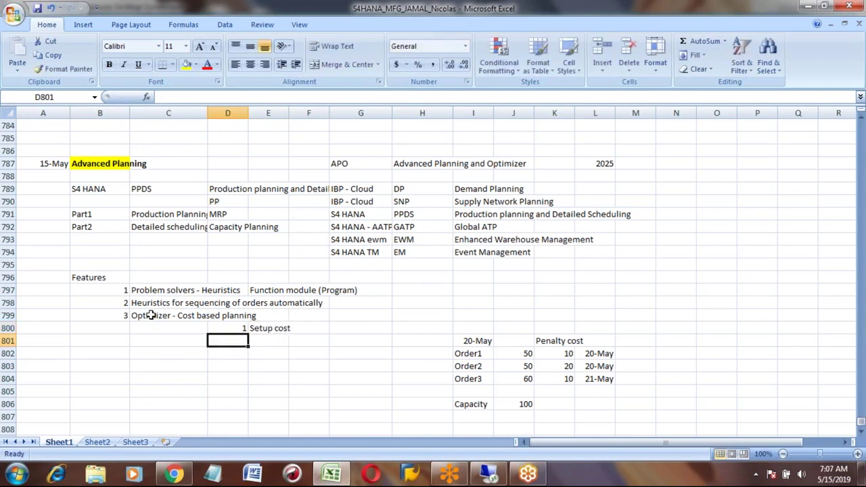
- Add sub-item 2 "Penalty cost" in D801 and E801 below Setup cost
{"action": "type", "text": "2"}
{"action": "key", "text": "Right"}
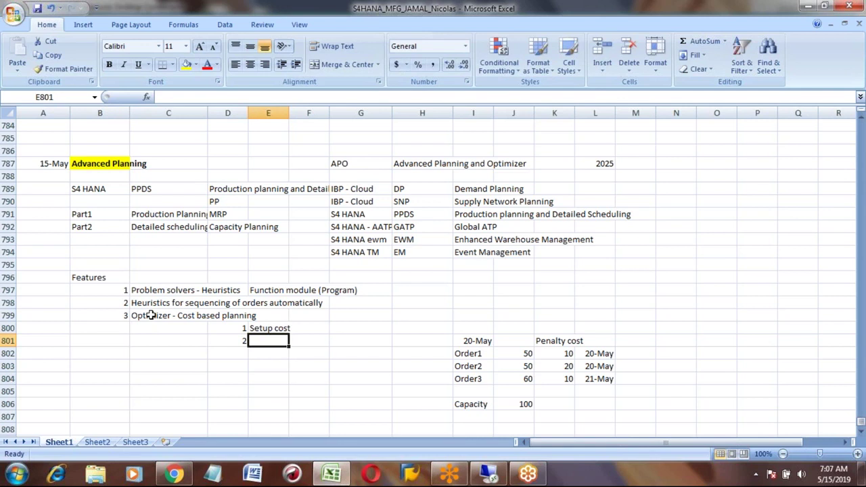
{"action": "type", "text": "Pena"}
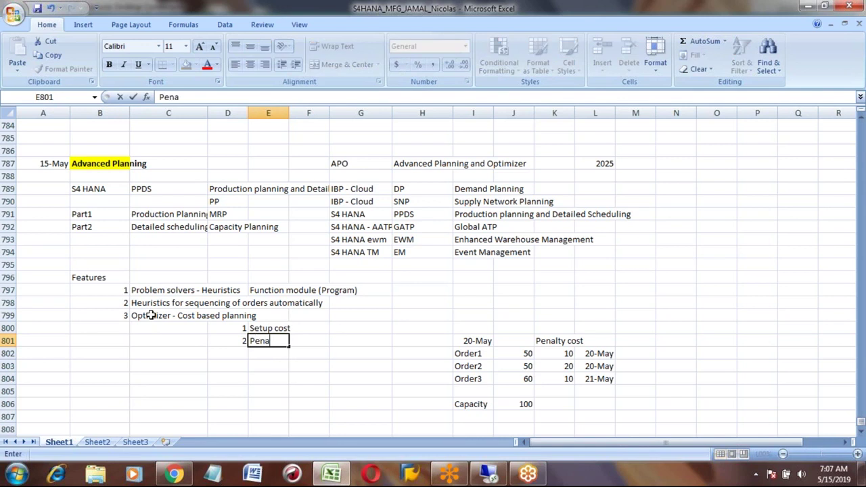
{"action": "type", "text": "lty cost"}
{"action": "key", "text": "Return"}
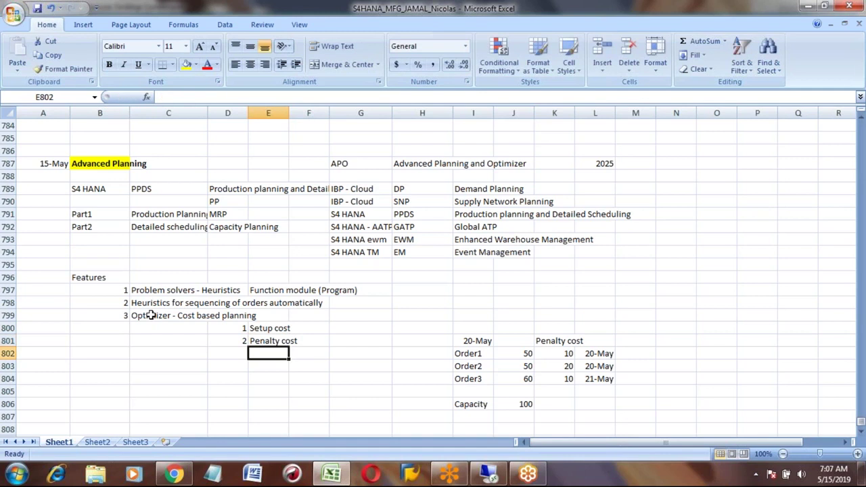
- Add sub-item 3 "Total production time" in D802 and E802, and return to the Optimizer feature in C799
{"action": "type", "text": "3"}
{"action": "key", "text": "Tab"}
{"action": "type", "text": "Total production time"}
{"action": "key", "text": "Return"}
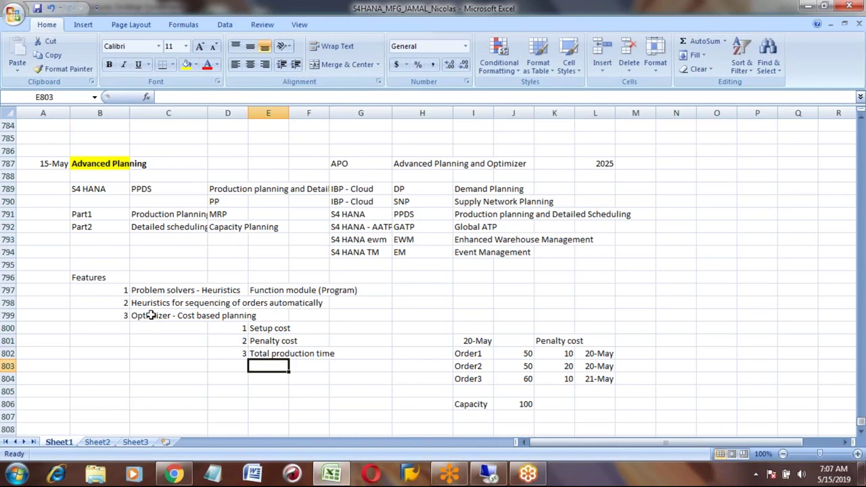
{"action": "key", "text": "Up"}
{"action": "key", "text": "Up"}
{"action": "key", "text": "Up"}
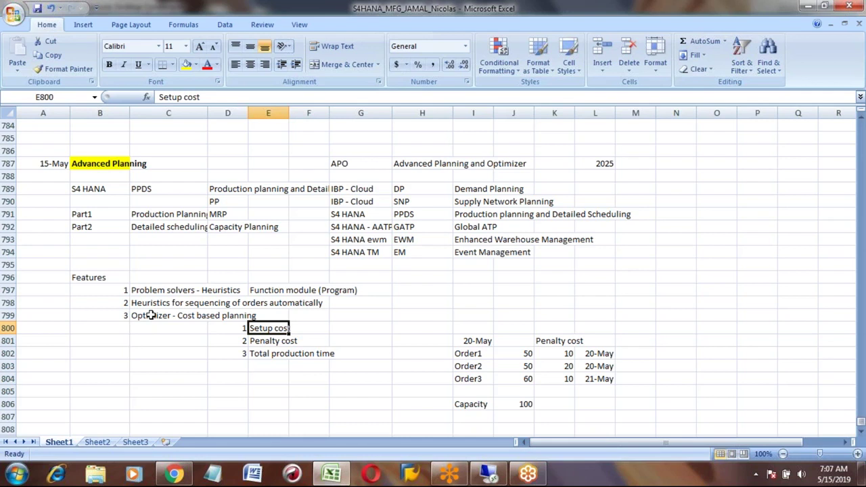
{"action": "key", "text": "Up"}
{"action": "key", "text": "Left"}
{"action": "key", "text": "Left"}
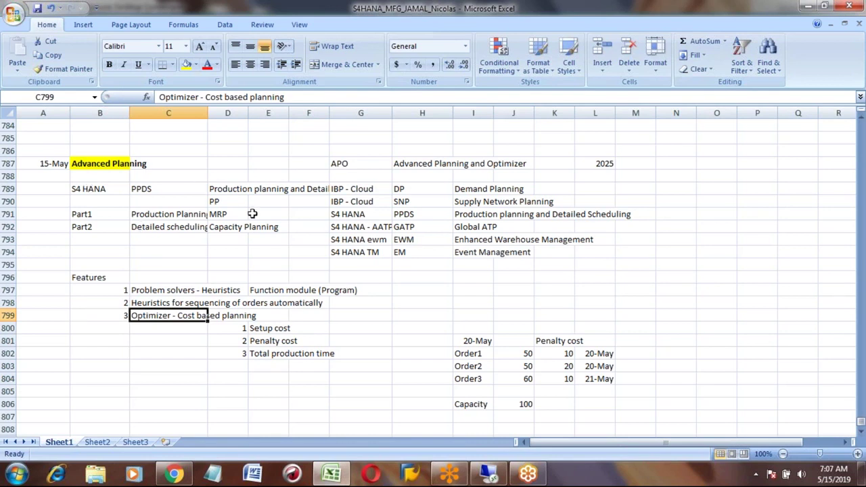
- Compare the "Capacity Planning" entry in D792 with the "Optimizer - Cost based planning" feature in C799
{"action": "left_click", "coordinate": [230, 227]}
{"action": "left_click", "coordinate": [154, 316]}
{"action": "left_click", "coordinate": [230, 225]}
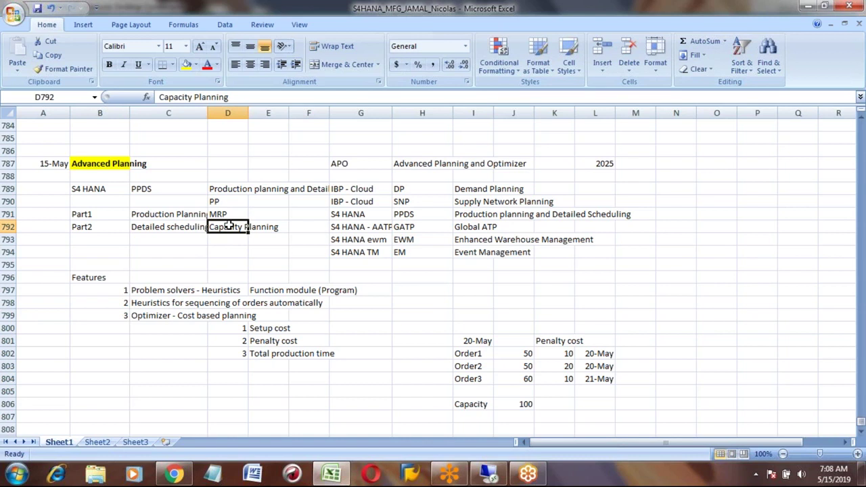
{"action": "left_click", "coordinate": [149, 313]}
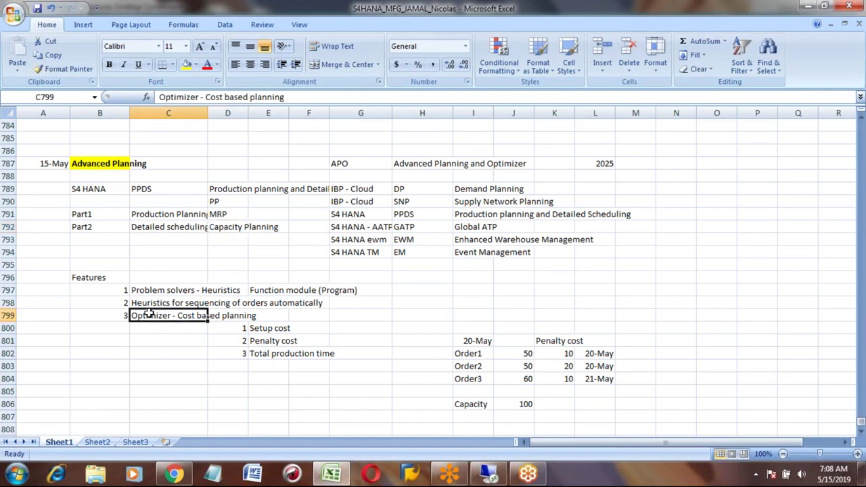
- Enter "CIF - Core Interface" in B804 below the Features list of the Advanced Planning notes
{"action": "left_click", "coordinate": [90, 163]}
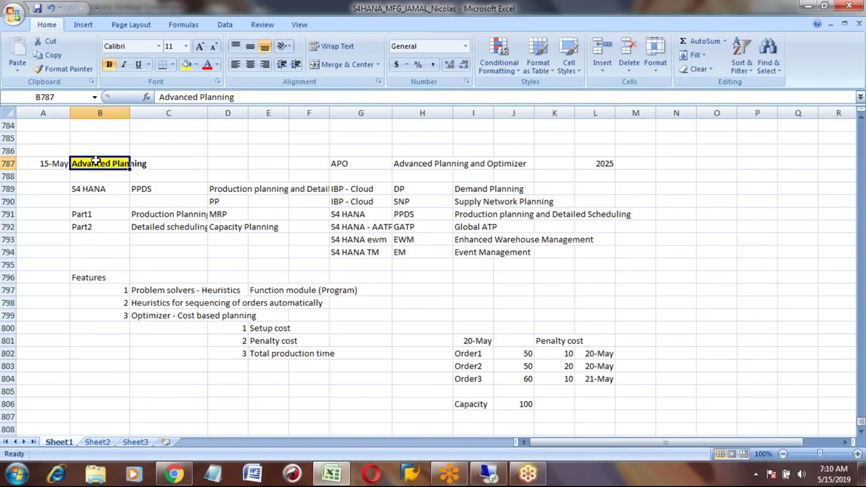
{"action": "key", "text": "Down"}
{"action": "key", "text": "Down"}
{"action": "key", "text": "Down"}
{"action": "key", "text": "Down"}
{"action": "key", "text": "Down"}
{"action": "key", "text": "Down"}
{"action": "key", "text": "Down"}
{"action": "key", "text": "Down"}
{"action": "key", "text": "Down"}
{"action": "key", "text": "Down"}
{"action": "key", "text": "Down"}
{"action": "key", "text": "Down"}
{"action": "key", "text": "Down"}
{"action": "key", "text": "Down"}
{"action": "key", "text": "Down"}
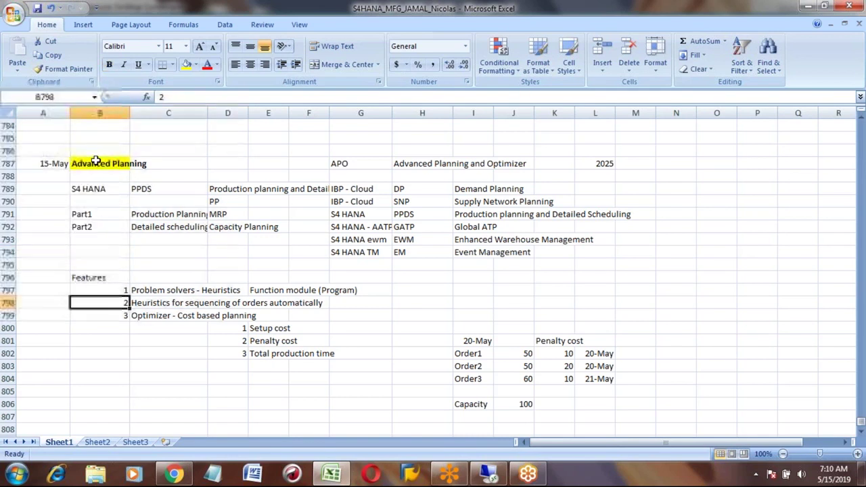
{"action": "key", "text": "Down"}
{"action": "key", "text": "Down"}
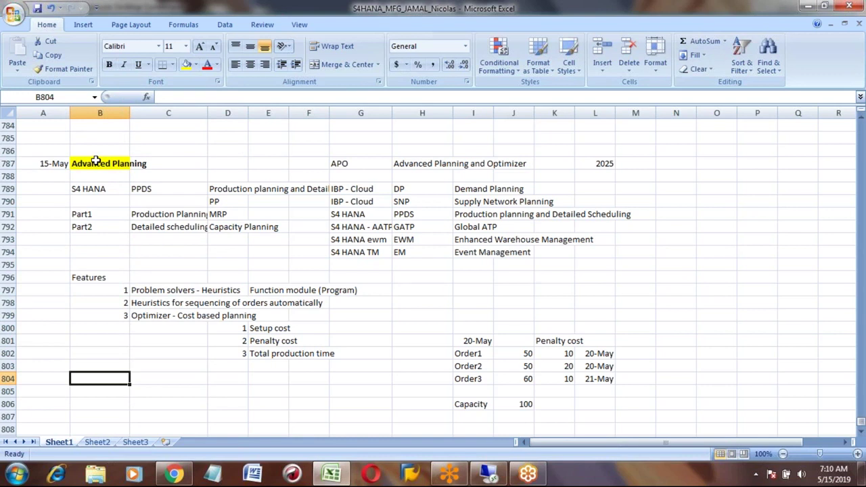
{"action": "type", "text": "CIF"}
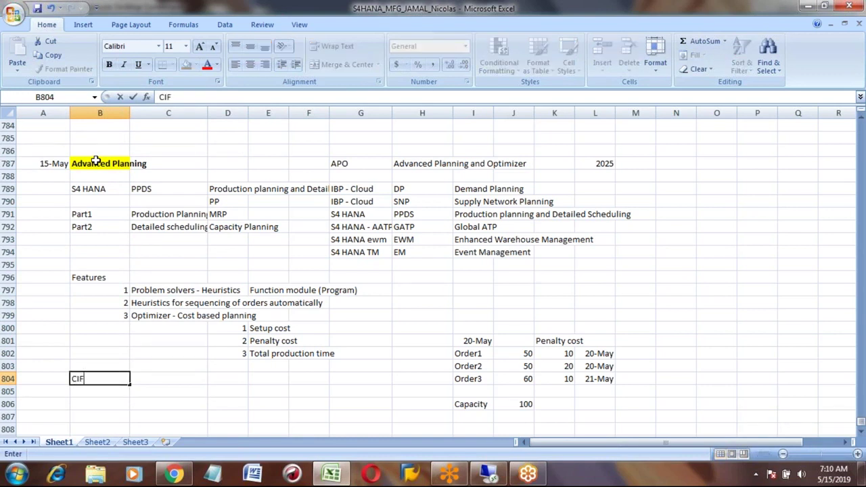
{"action": "type", "text": " - Core Inter"}
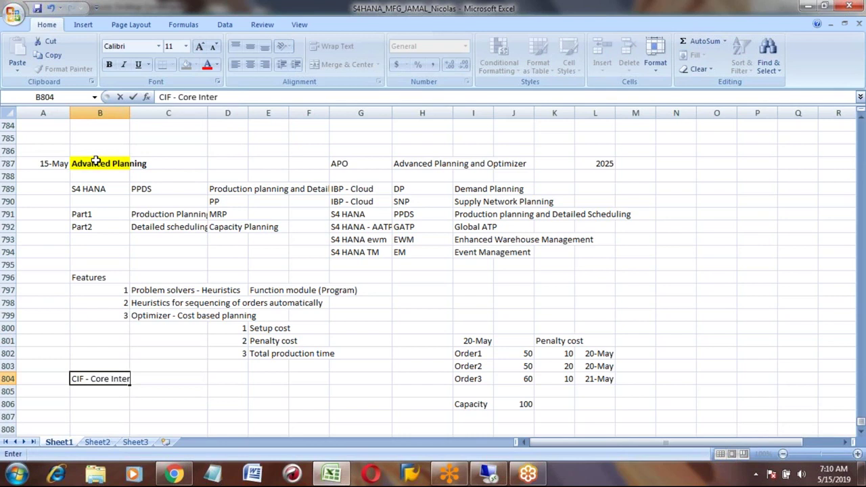
{"action": "type", "text": "face"}
{"action": "key", "text": "Return"}
{"action": "key", "text": "Up"}
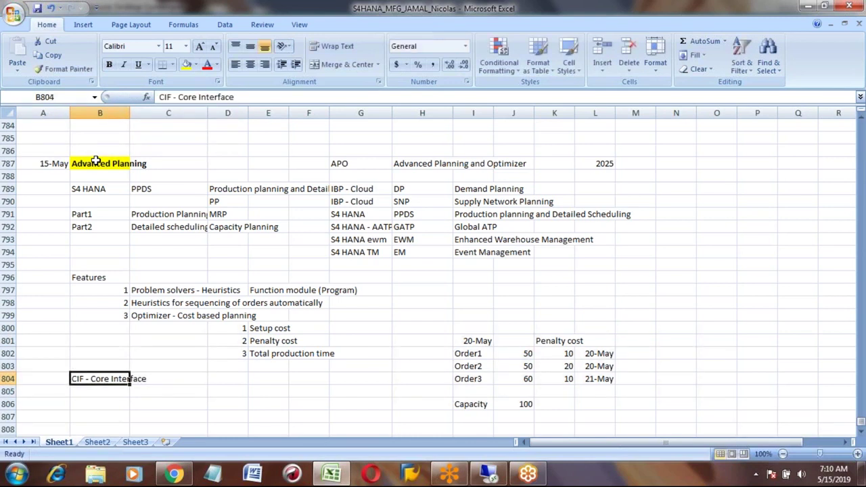
- Switch to the SAP remote desktop session, leave Display IMG and run transaction mm01 to create a material
{"action": "left_click", "coordinate": [488, 474]}
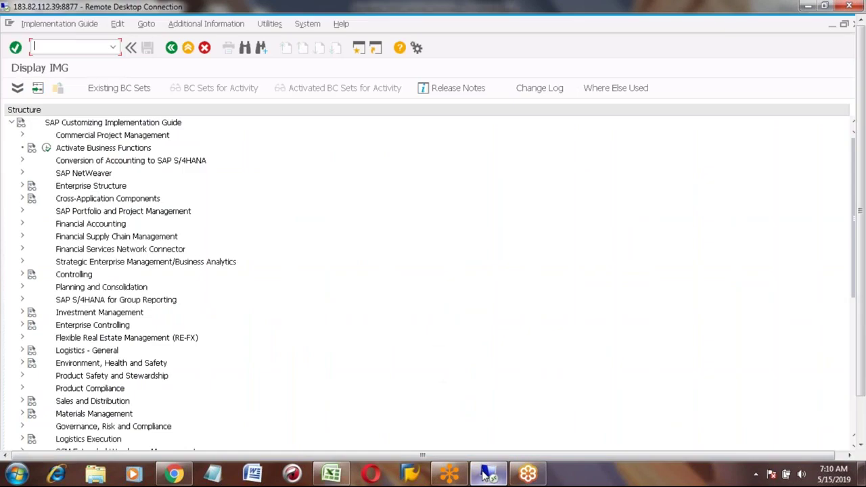
{"action": "left_click", "coordinate": [192, 54]}
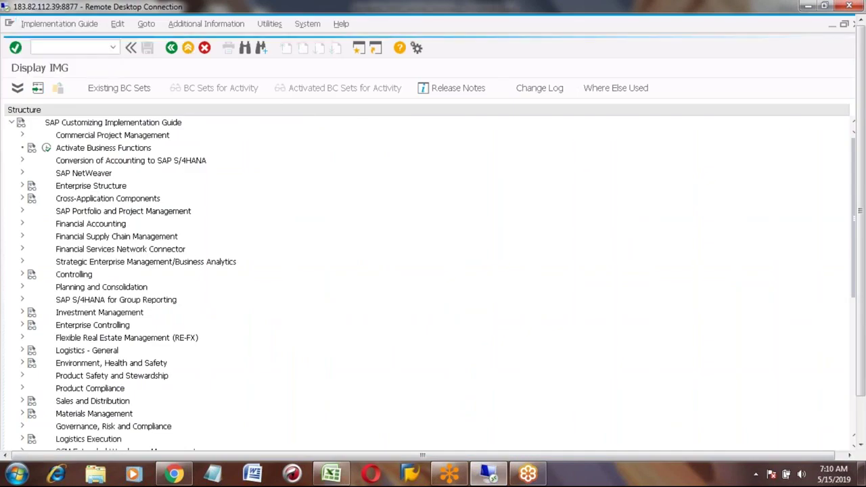
{"action": "left_click", "coordinate": [187, 47]}
{"action": "left_click", "coordinate": [187, 48]}
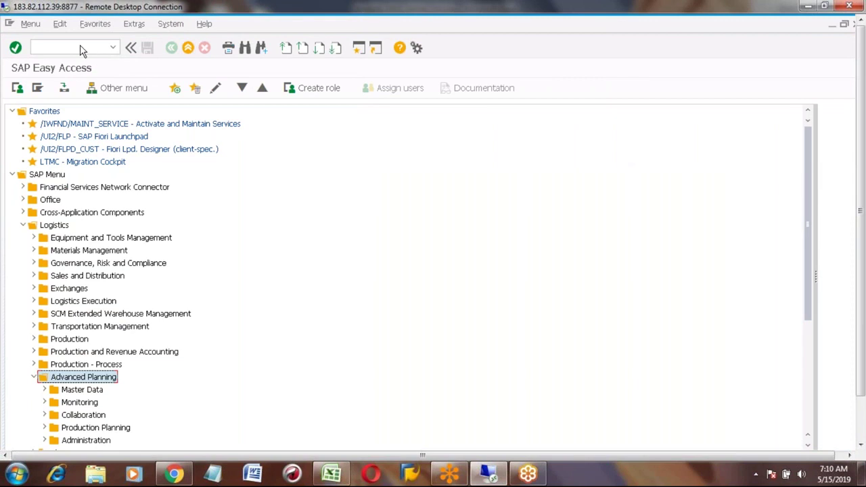
{"action": "left_click", "coordinate": [77, 47]}
{"action": "type", "text": "mm0"}
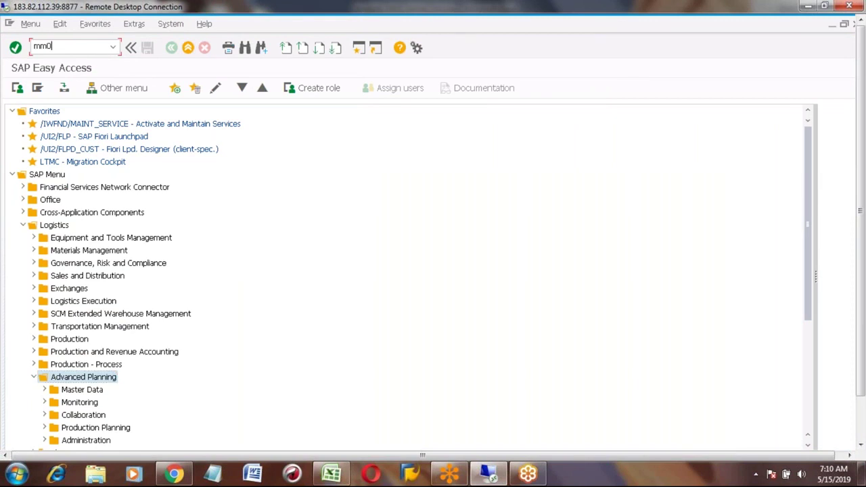
{"action": "type", "text": "1"}
{"action": "key", "text": "Return"}
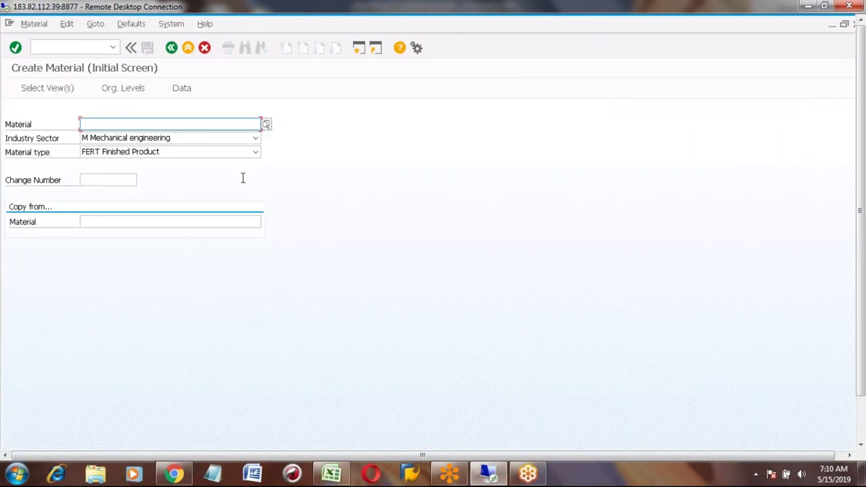
- Enter material hc4 as a Mechanical engineering Finished Product and examine the list of selectable views
{"action": "type", "text": "hc4"}
{"action": "key", "text": "Return"}
{"action": "left_click", "coordinate": [862, 411]}
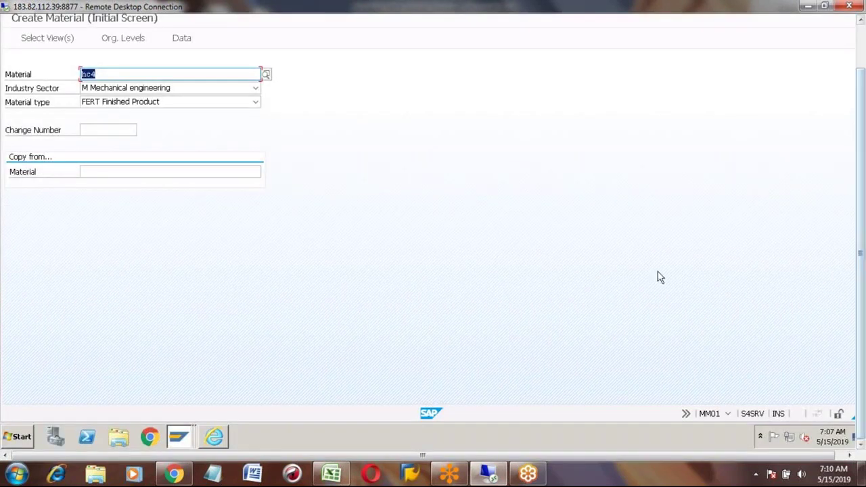
{"action": "key", "text": "Return"}
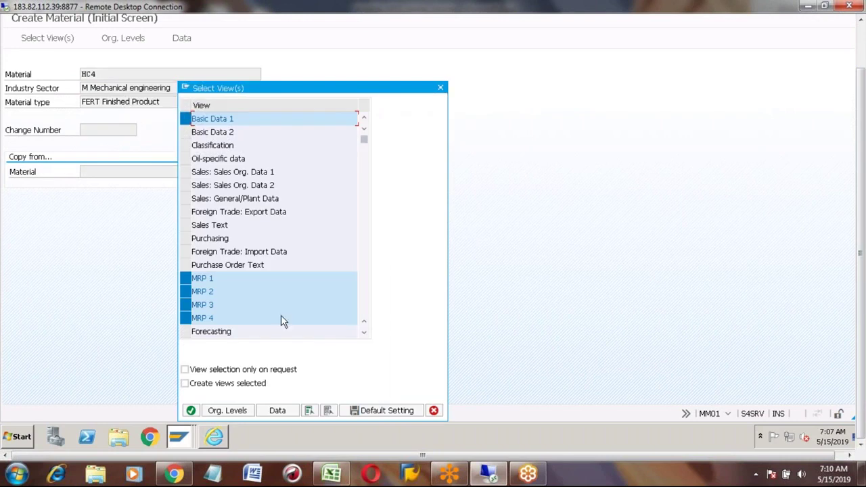
{"action": "left_click", "coordinate": [364, 332]}
{"action": "left_click", "coordinate": [363, 332]}
{"action": "left_click", "coordinate": [364, 333]}
{"action": "left_click", "coordinate": [364, 332]}
{"action": "left_click", "coordinate": [364, 332]}
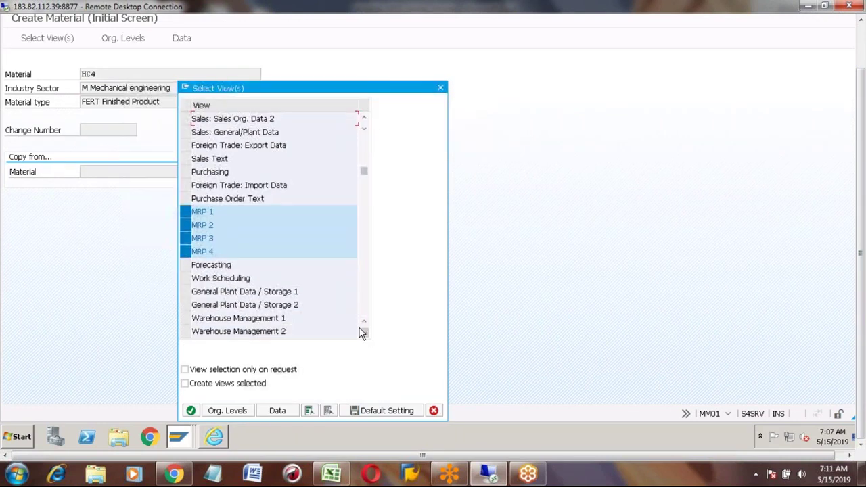
{"action": "left_click", "coordinate": [364, 332]}
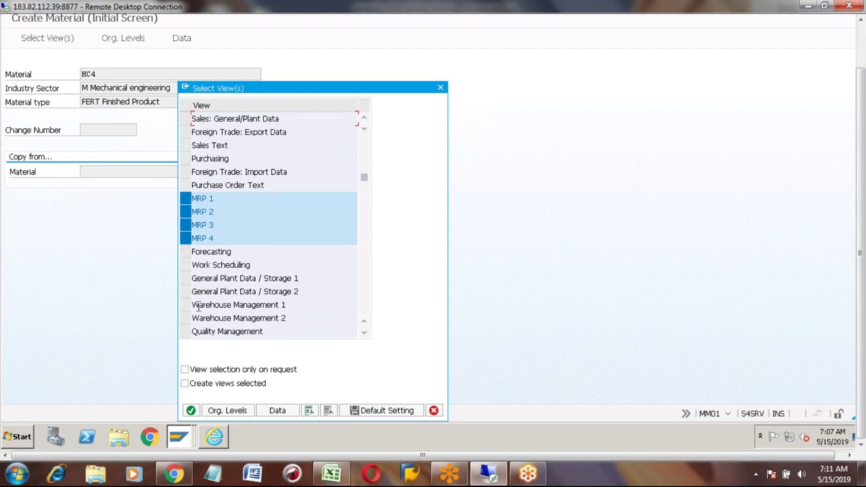
- Switch to the Create Planning Scenario session, close its version dialogs and exit the scenario without saving
{"action": "left_click", "coordinate": [179, 437]}
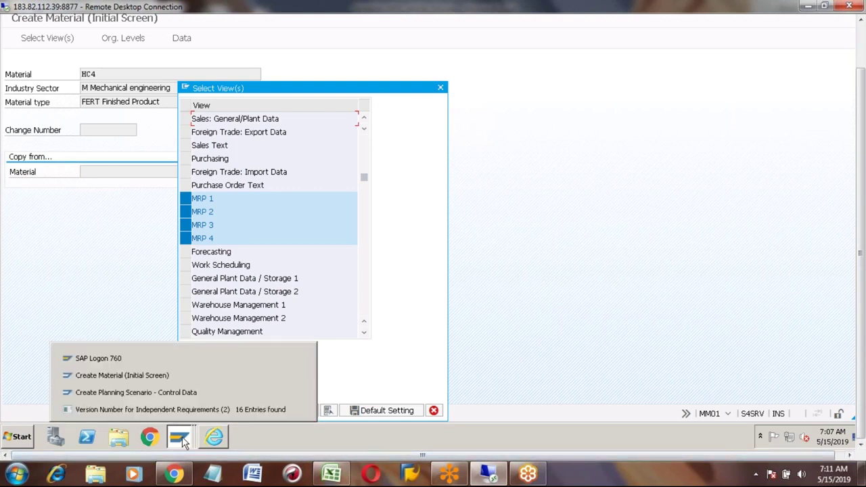
{"action": "left_click", "coordinate": [130, 374]}
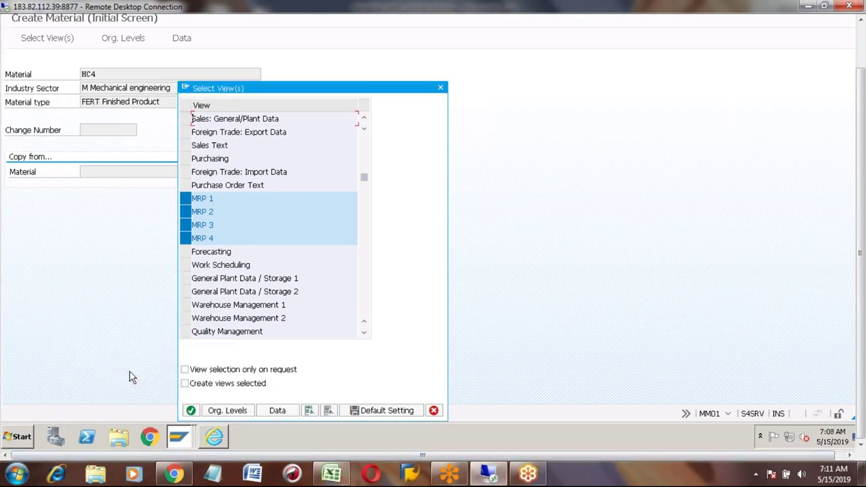
{"action": "left_click", "coordinate": [180, 436]}
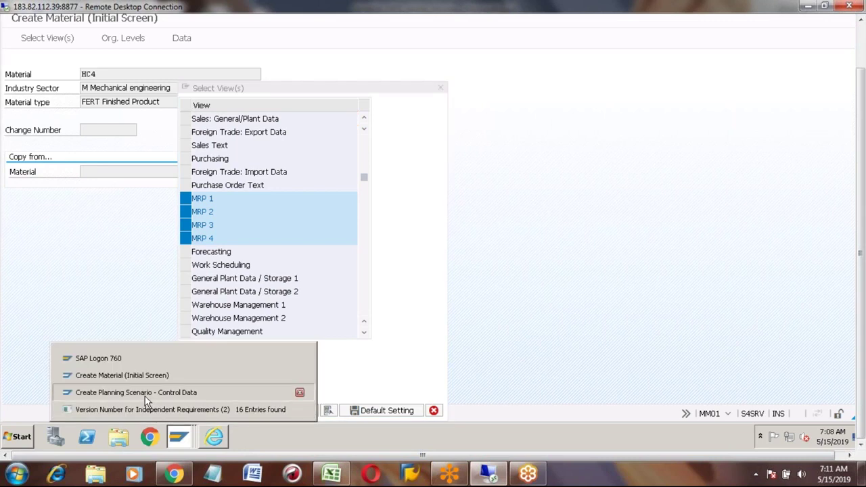
{"action": "left_click", "coordinate": [144, 397]}
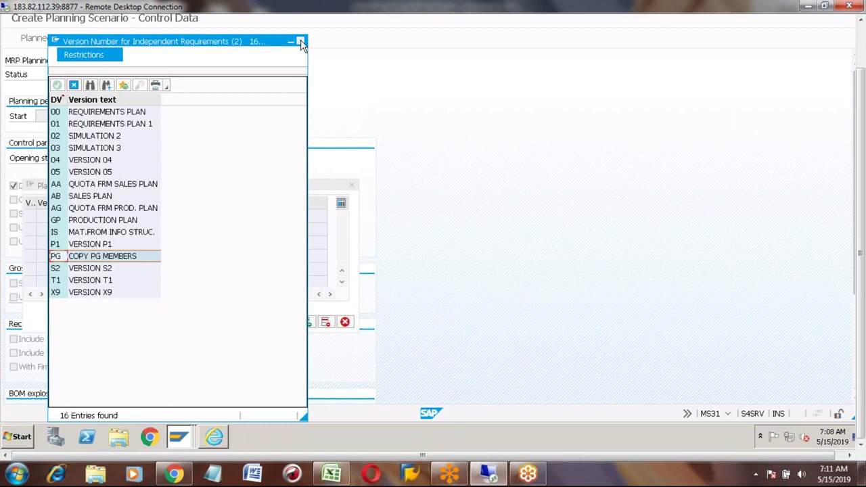
{"action": "left_click", "coordinate": [300, 41]}
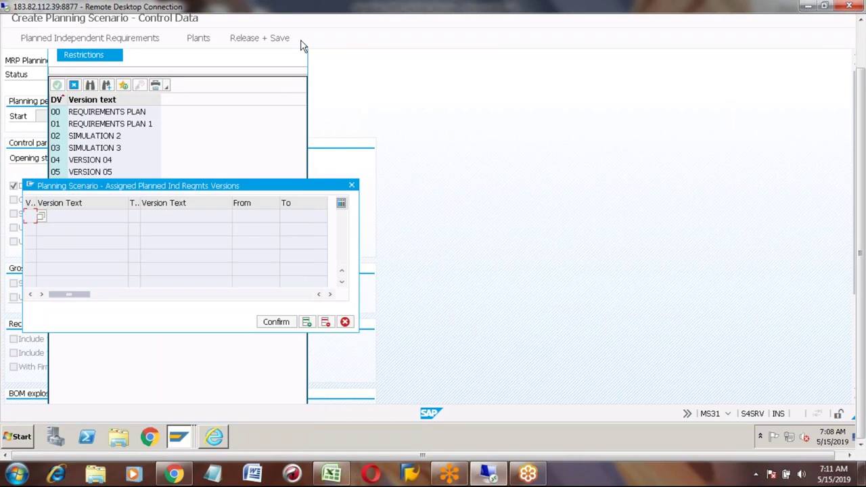
{"action": "left_click", "coordinate": [345, 323]}
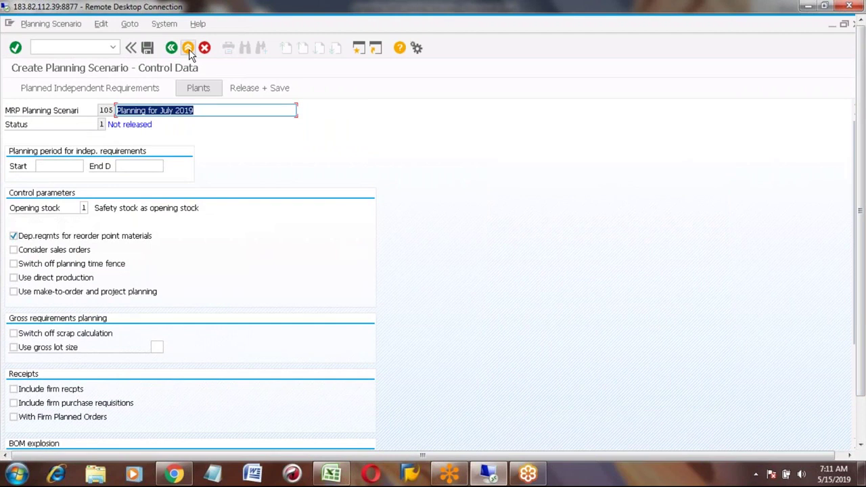
{"action": "left_click", "coordinate": [189, 51]}
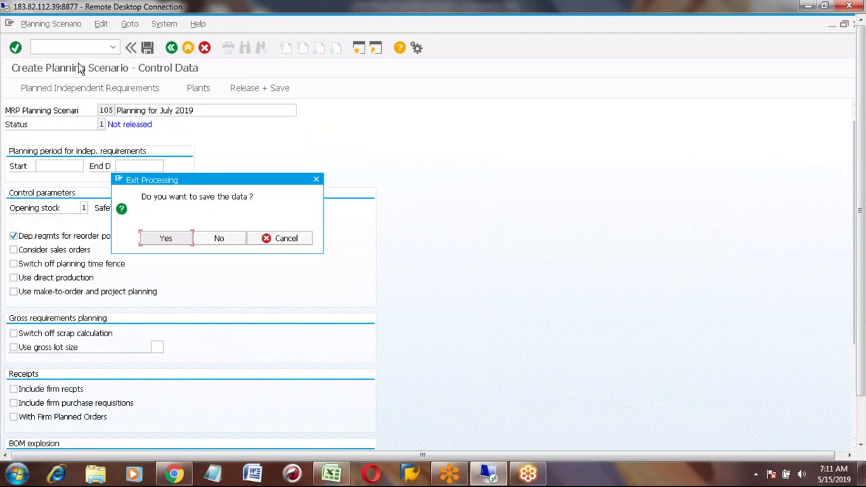
{"action": "left_click", "coordinate": [218, 239]}
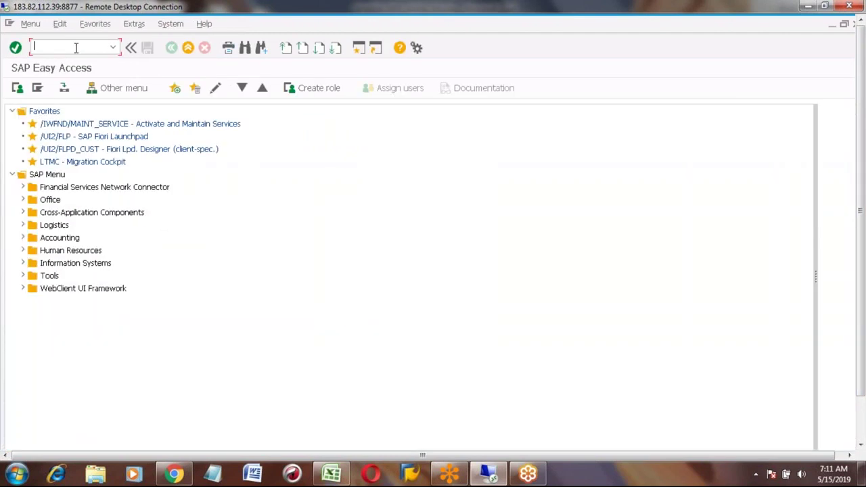
- Run transaction mm01, enter material bc3 with industry sector "C Chemical industry" and examine its selectable views
{"action": "type", "text": "mm01"}
{"action": "key", "text": "Return"}
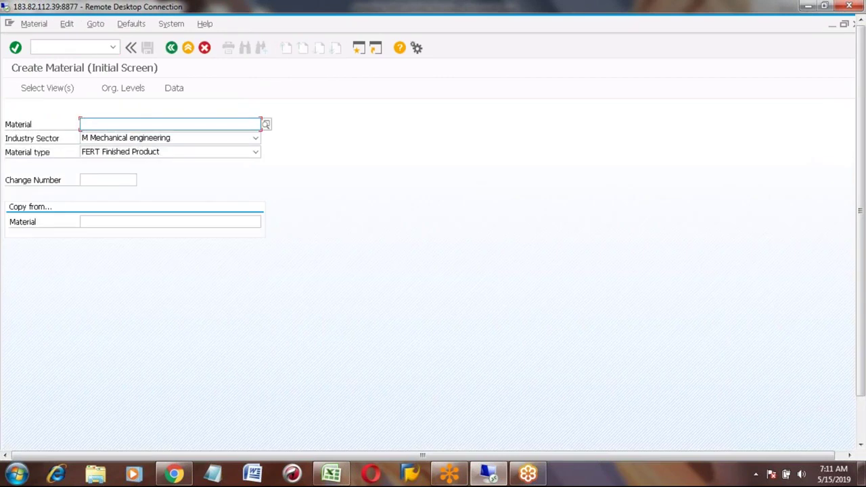
{"action": "type", "text": "bc3"}
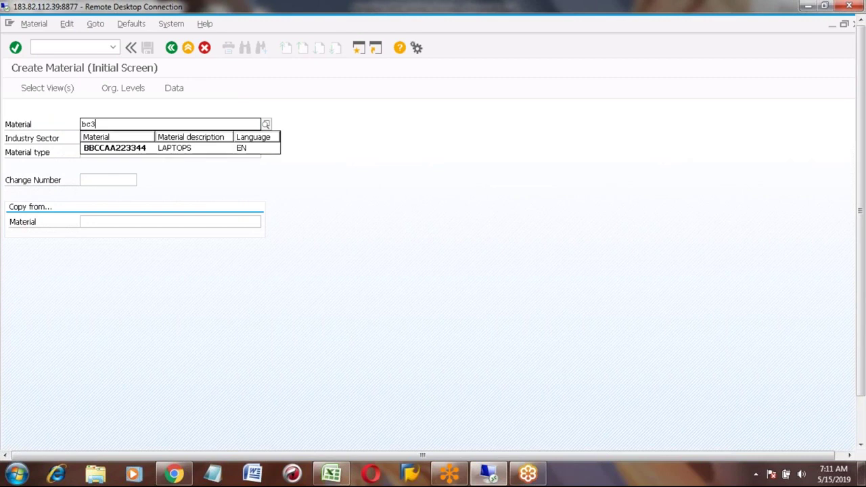
{"action": "key", "text": "Tab"}
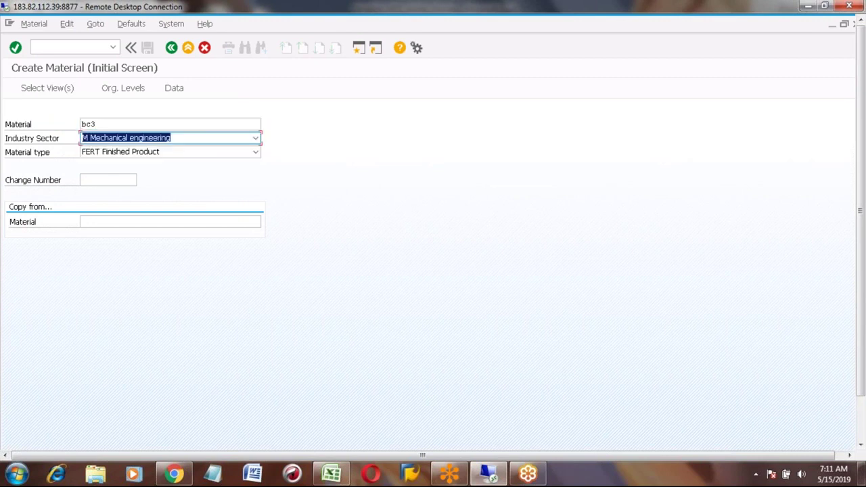
{"action": "type", "text": "C Chemical industry"}
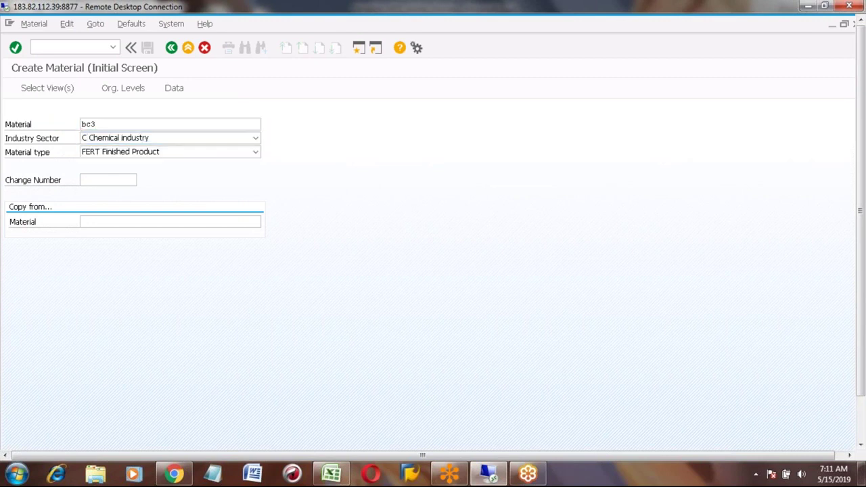
{"action": "key", "text": "Return"}
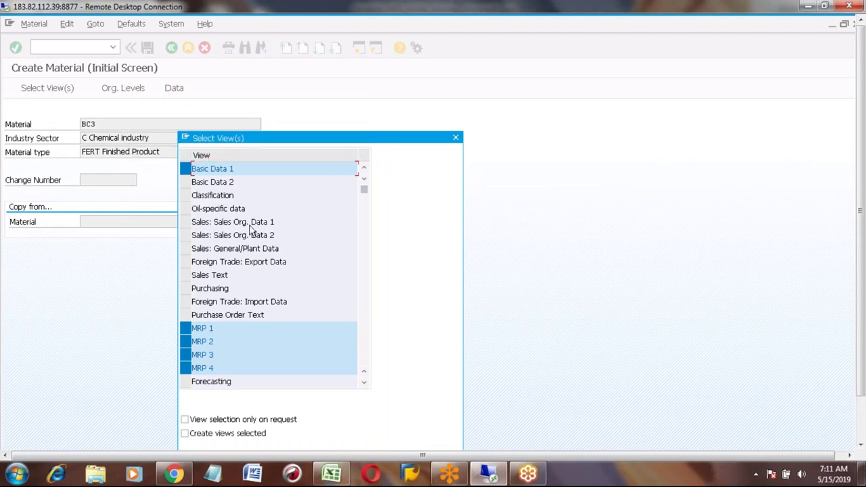
{"action": "left_click", "coordinate": [365, 385]}
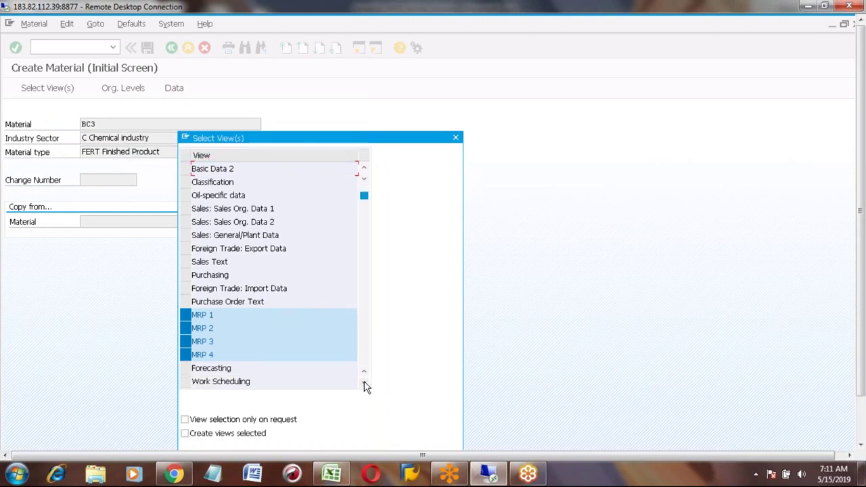
{"action": "left_click", "coordinate": [365, 385]}
{"action": "left_click", "coordinate": [366, 385]}
{"action": "scroll", "coordinate": [203, 366], "scroll_direction": "down", "scroll_amount": 1}
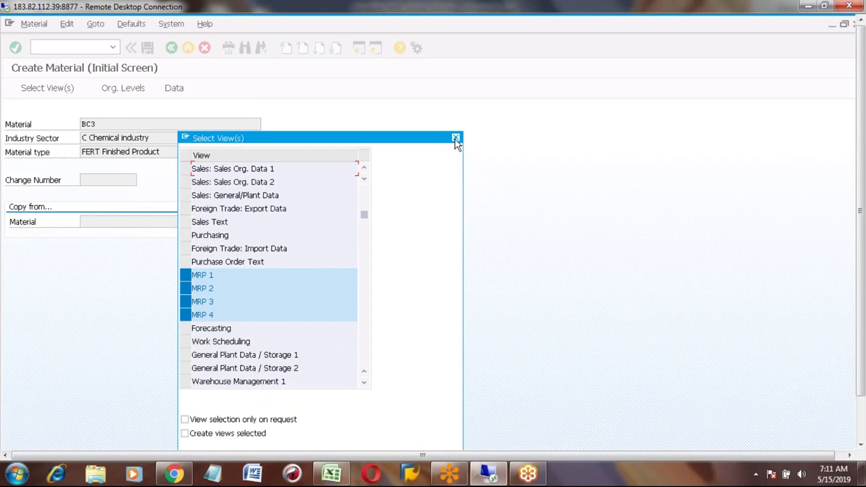
- Close the view selection, leave Create Material and run transaction spro
{"action": "left_click", "coordinate": [456, 139]}
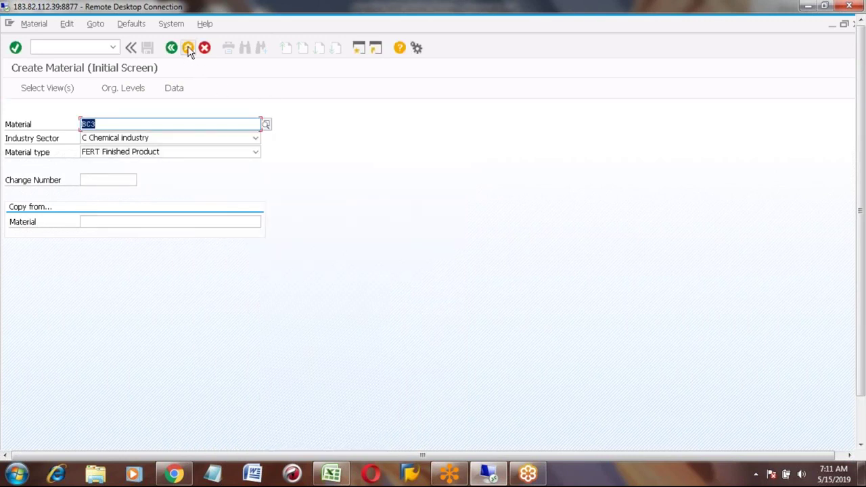
{"action": "left_click", "coordinate": [188, 49]}
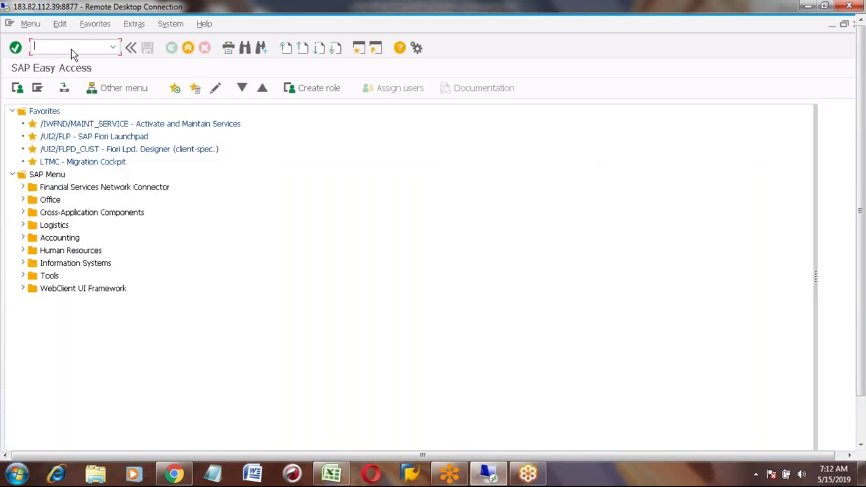
{"action": "type", "text": "spro"}
{"action": "key", "text": "Return"}
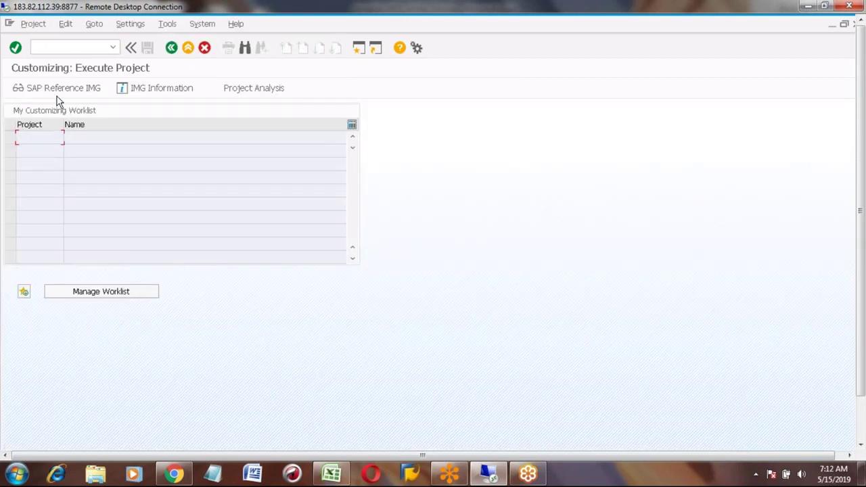
- Open the SAP Reference IMG and run Define Structure of Data Screens for Each Screen Sequence under Logistics - General, Material Master, Configuring the Material Master
{"action": "left_click", "coordinate": [59, 93]}
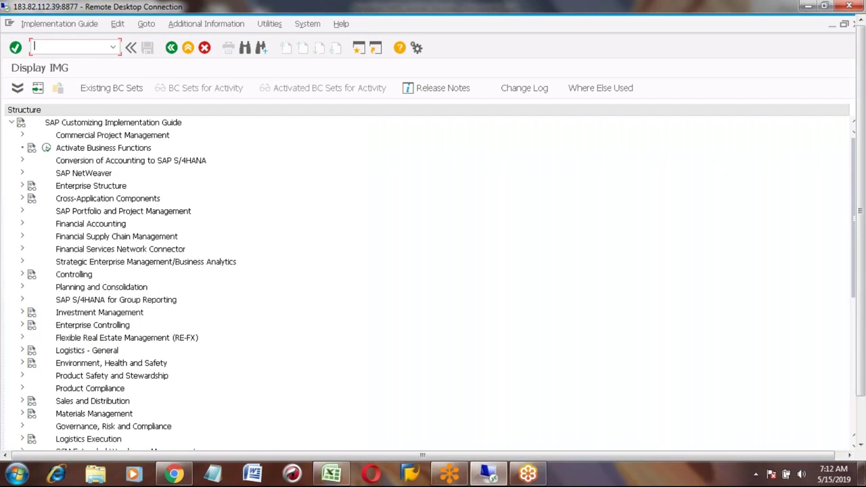
{"action": "left_click", "coordinate": [21, 350]}
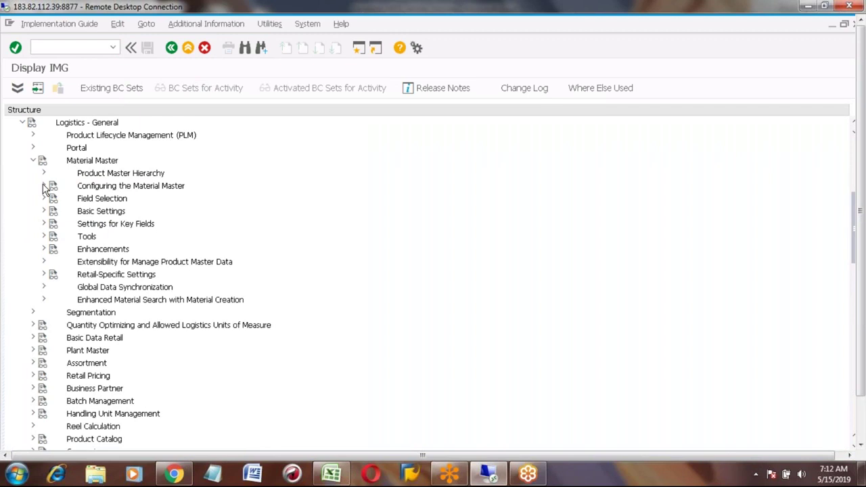
{"action": "left_click", "coordinate": [44, 185]}
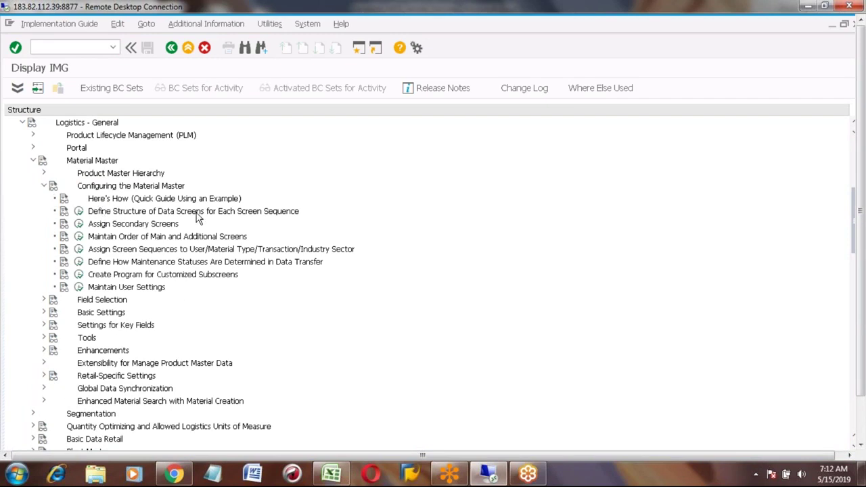
{"action": "left_click", "coordinate": [79, 212]}
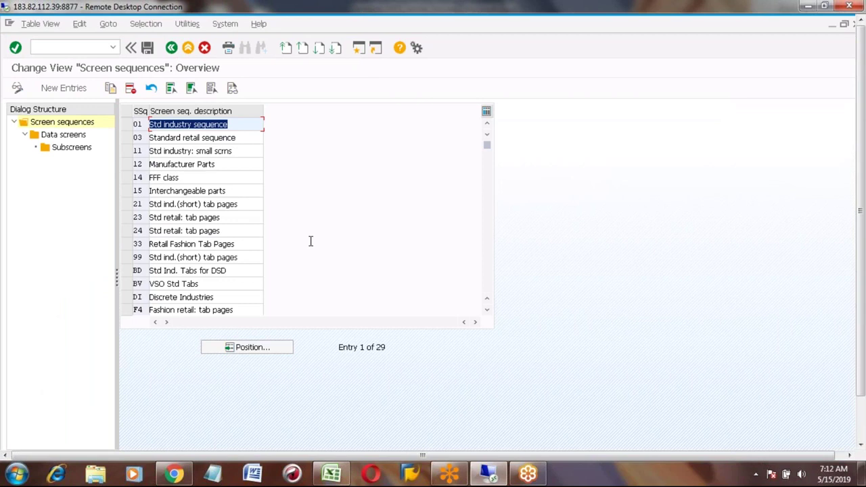
- Open the data screens of screen sequence 01 (Std industry sequence) and examine the full list of screen descriptions
{"action": "left_click", "coordinate": [128, 126]}
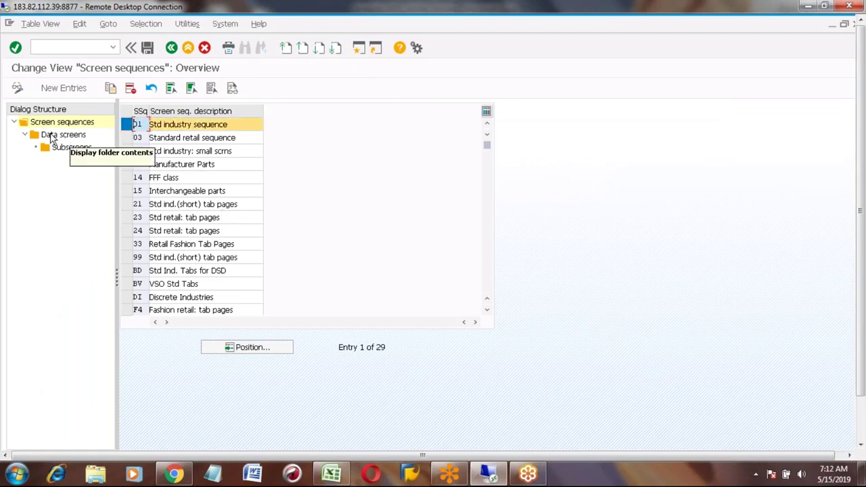
{"action": "double_click", "coordinate": [51, 137]}
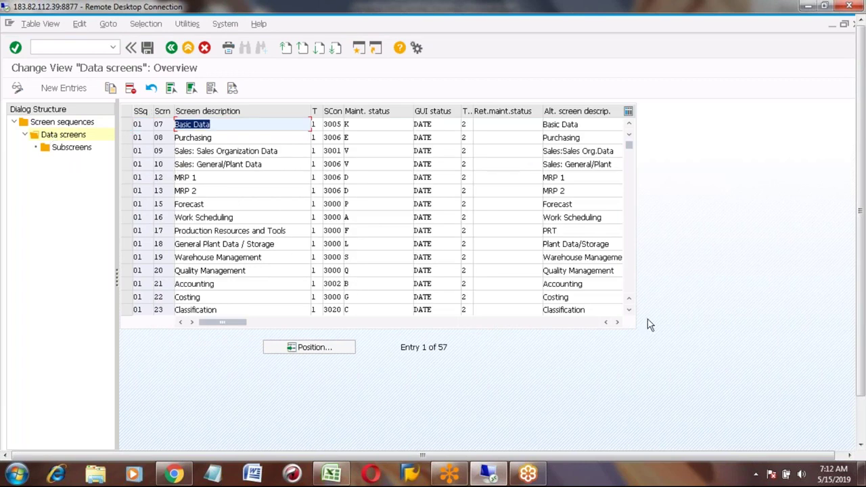
{"action": "left_click", "coordinate": [630, 312]}
{"action": "left_click", "coordinate": [630, 312]}
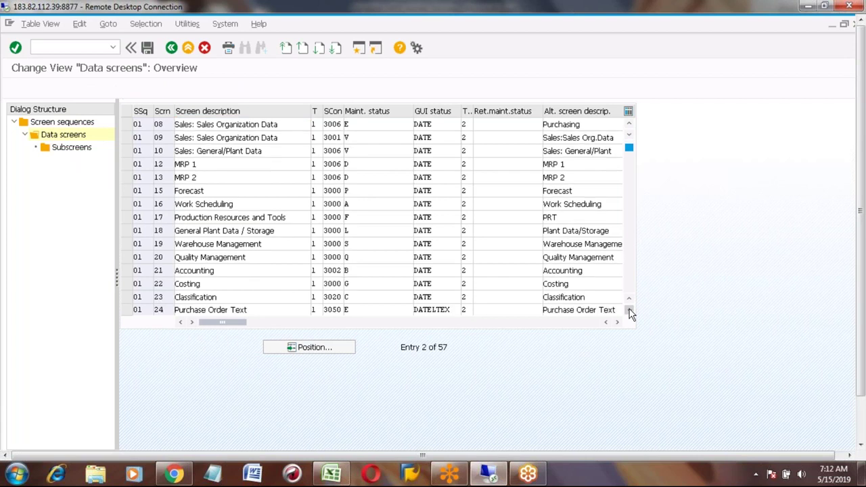
{"action": "left_click", "coordinate": [630, 312]}
{"action": "left_click", "coordinate": [630, 313]}
{"action": "left_click", "coordinate": [630, 312]}
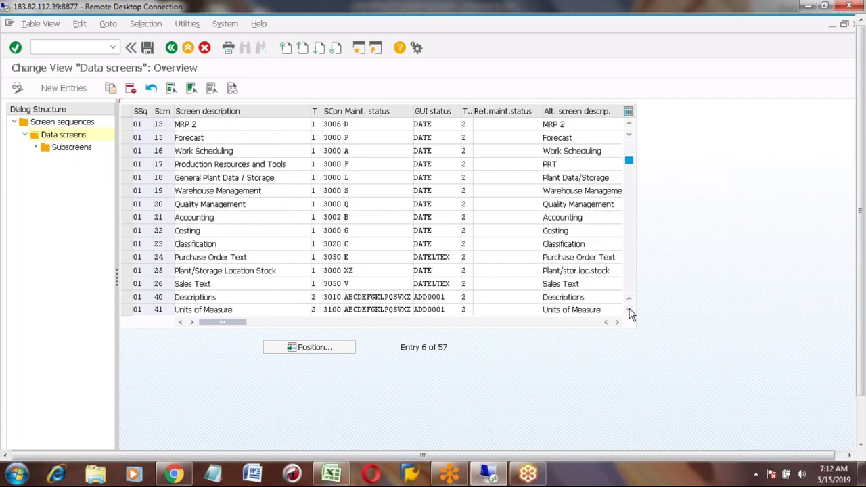
{"action": "left_click", "coordinate": [630, 312]}
{"action": "left_click", "coordinate": [630, 313]}
{"action": "left_click", "coordinate": [629, 313]}
{"action": "left_click", "coordinate": [630, 312]}
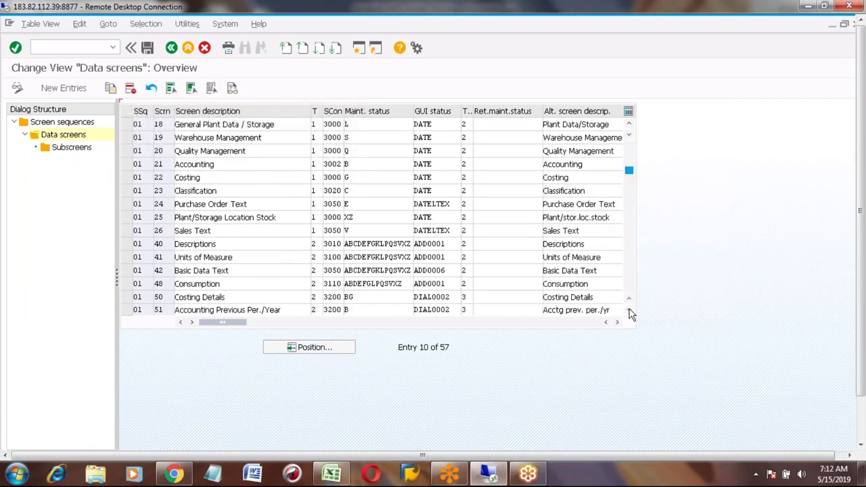
{"action": "left_click", "coordinate": [629, 312]}
{"action": "left_click", "coordinate": [629, 313]}
{"action": "left_click", "coordinate": [629, 312]}
{"action": "left_click", "coordinate": [630, 313]}
{"action": "left_click", "coordinate": [630, 312]}
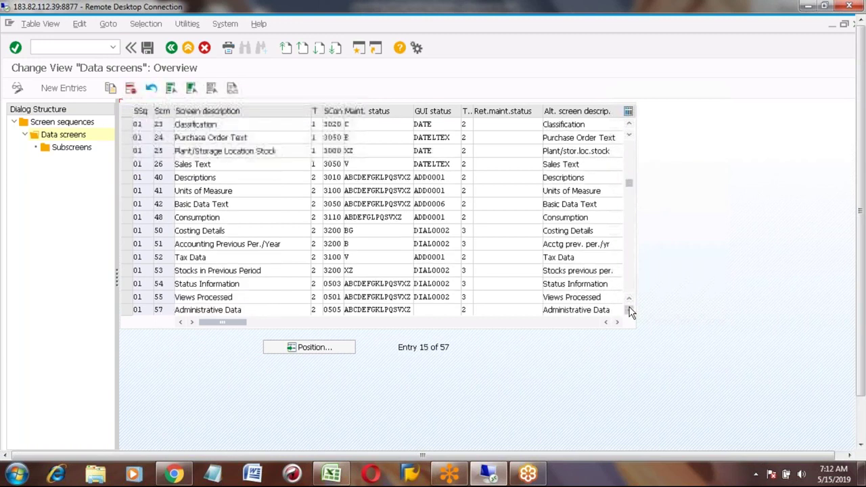
{"action": "left_click", "coordinate": [629, 309]}
{"action": "left_click", "coordinate": [629, 310]}
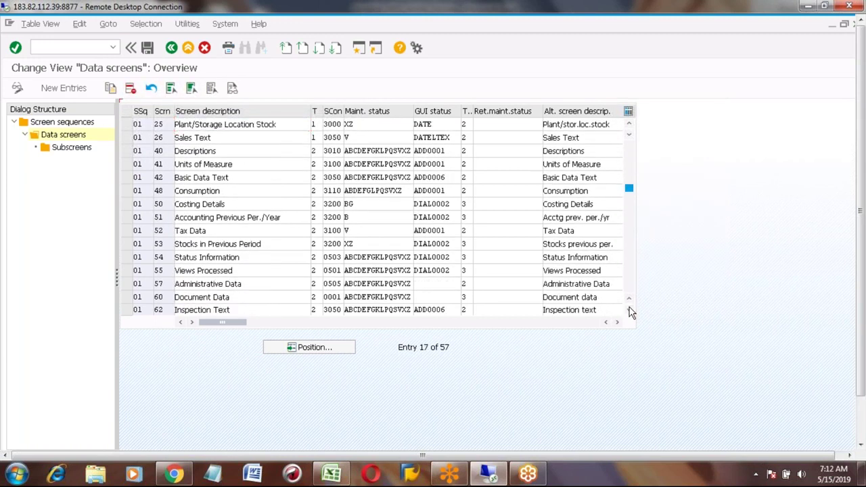
{"action": "left_click", "coordinate": [629, 309]}
{"action": "left_click", "coordinate": [629, 309]}
{"action": "left_click", "coordinate": [629, 309]}
{"action": "left_click", "coordinate": [629, 309]}
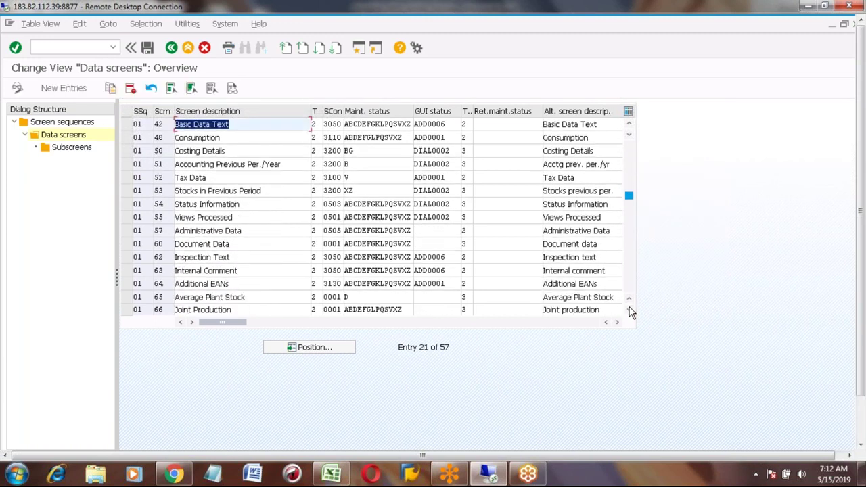
{"action": "left_click", "coordinate": [629, 309]}
{"action": "left_click", "coordinate": [629, 309]}
{"action": "left_click", "coordinate": [629, 309]}
{"action": "left_click", "coordinate": [629, 309]}
{"action": "left_click", "coordinate": [629, 309]}
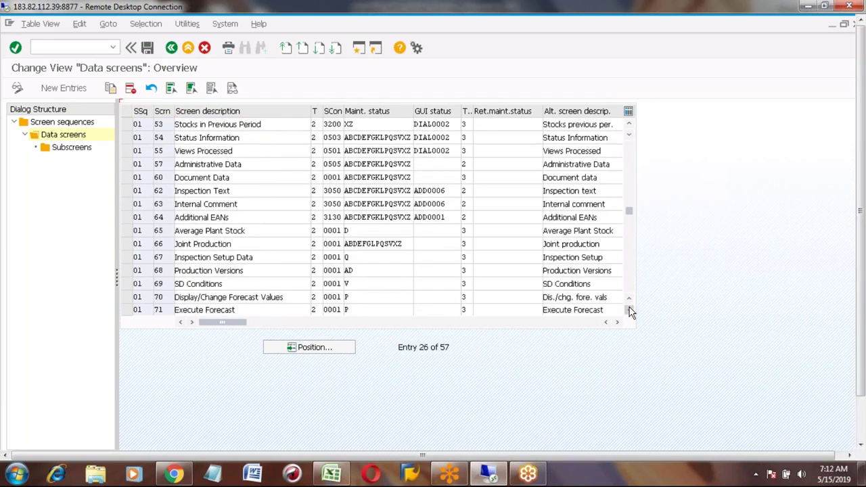
{"action": "left_click", "coordinate": [630, 310]}
{"action": "left_click", "coordinate": [630, 309]}
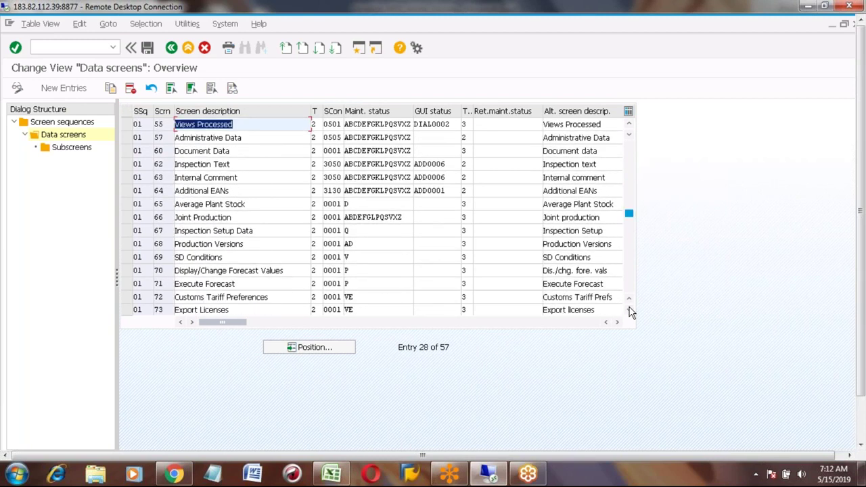
{"action": "key", "text": "Page_Down"}
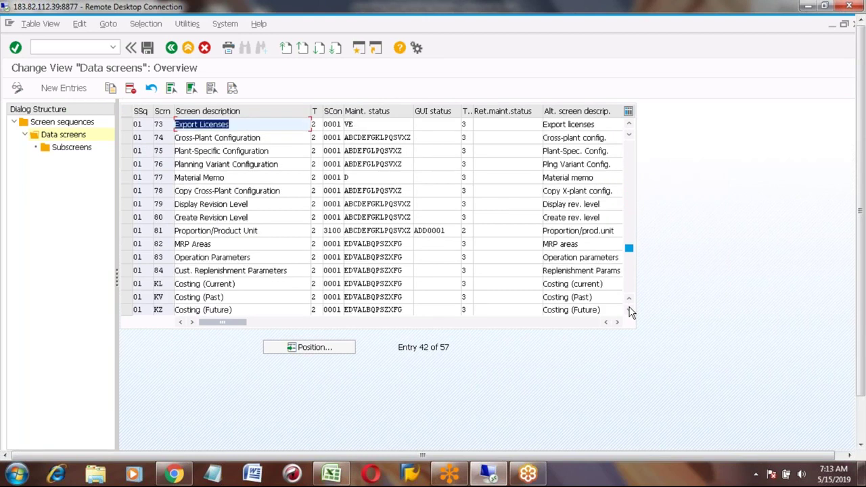
{"action": "key", "text": "Page_Down"}
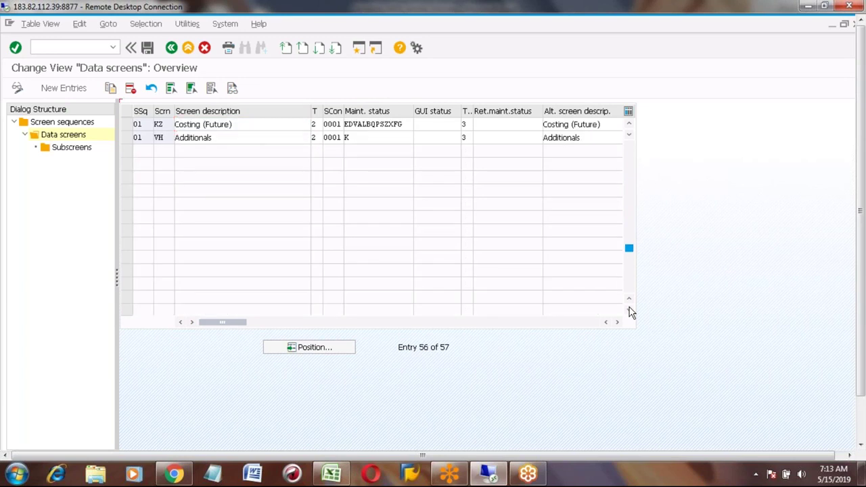
{"action": "key", "text": "Page_Up"}
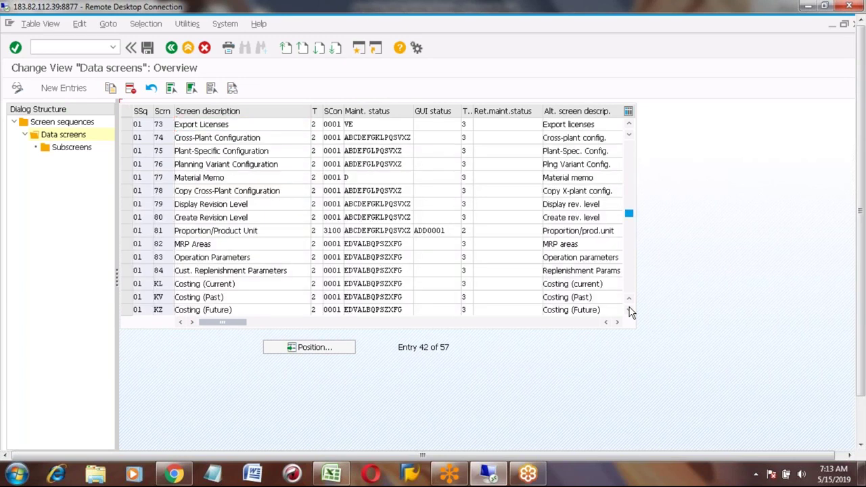
{"action": "key", "text": "Page_Up"}
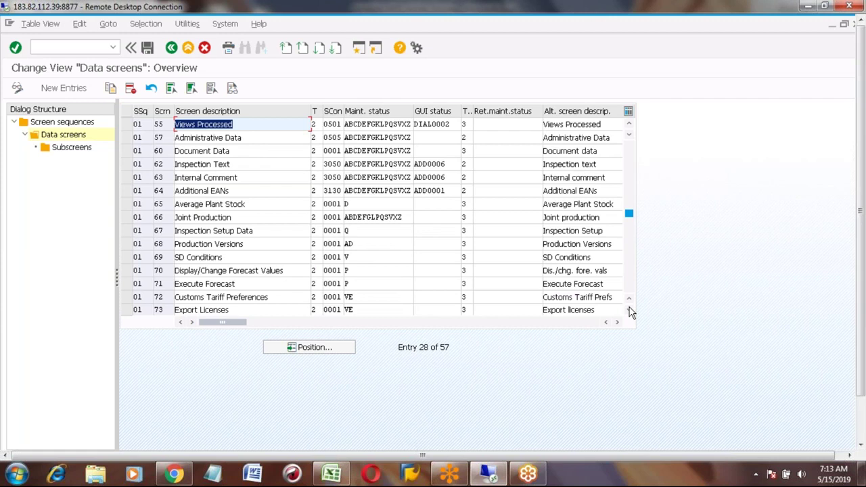
{"action": "key", "text": "Page_Up"}
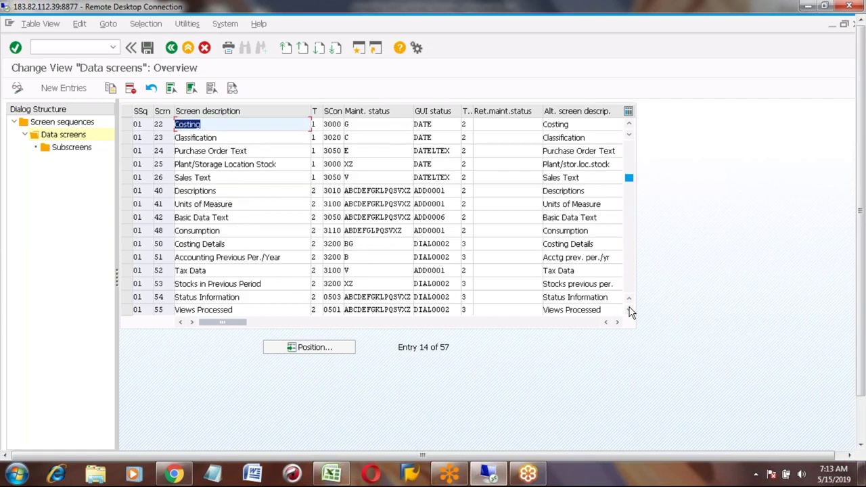
{"action": "key", "text": "Page_Up"}
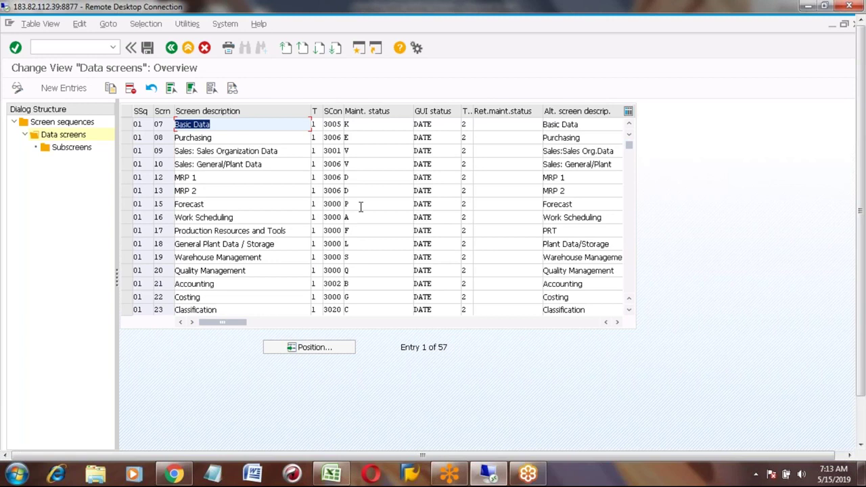
- Examine the selectable screen containers for the MRP 1 data screen and close the list without choosing one
{"action": "left_click", "coordinate": [339, 177]}
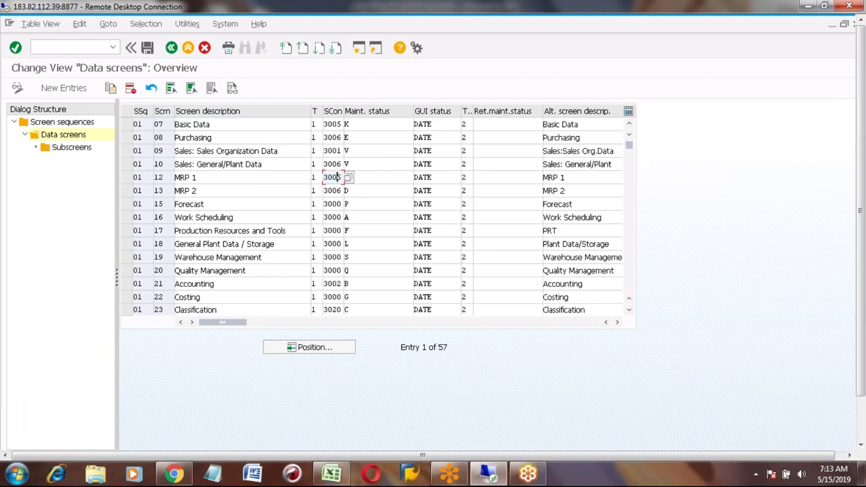
{"action": "left_click", "coordinate": [348, 178]}
{"action": "left_click", "coordinate": [411, 203]}
{"action": "key", "text": "Down"}
{"action": "key", "text": "Down"}
{"action": "key", "text": "Down"}
{"action": "key", "text": "Down"}
{"action": "key", "text": "Down"}
{"action": "key", "text": "Down"}
{"action": "key", "text": "Down"}
{"action": "key", "text": "Down"}
{"action": "key", "text": "Down"}
{"action": "key", "text": "Down"}
{"action": "key", "text": "Down"}
{"action": "key", "text": "Down"}
{"action": "key", "text": "Down"}
{"action": "key", "text": "Down"}
{"action": "key", "text": "Down"}
{"action": "key", "text": "Down"}
{"action": "key", "text": "Down"}
{"action": "key", "text": "Down"}
{"action": "key", "text": "Down"}
{"action": "key", "text": "Down"}
{"action": "key", "text": "Down"}
{"action": "key", "text": "Down"}
{"action": "key", "text": "Down"}
{"action": "key", "text": "Down"}
{"action": "key", "text": "Down"}
{"action": "key", "text": "Down"}
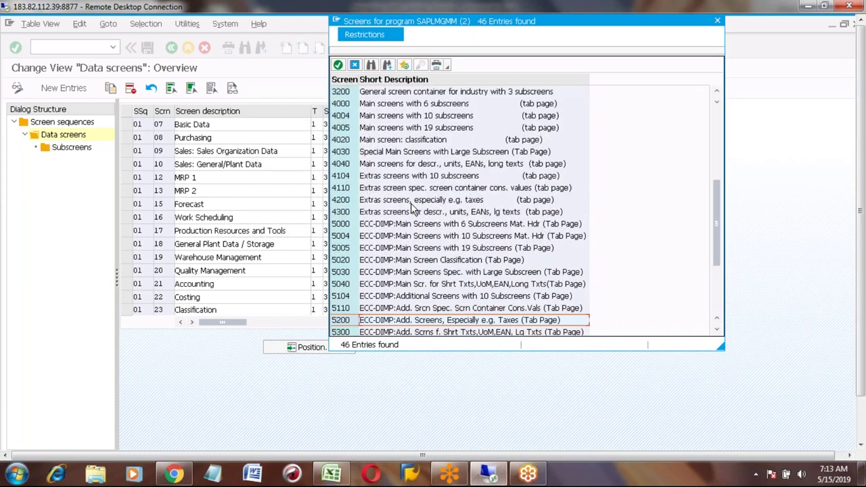
{"action": "key", "text": "Down"}
{"action": "key", "text": "Down"}
{"action": "key", "text": "Down"}
{"action": "key", "text": "Down"}
{"action": "key", "text": "Down"}
{"action": "key", "text": "Down"}
{"action": "key", "text": "Down"}
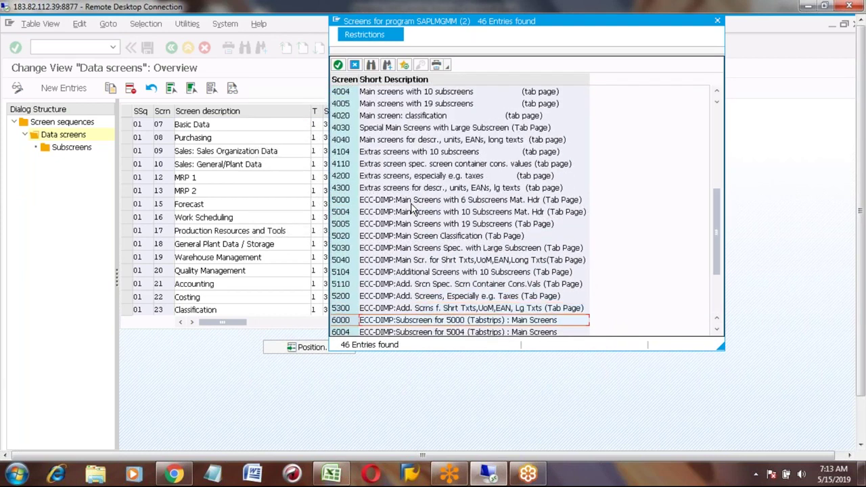
{"action": "key", "text": "Down"}
{"action": "key", "text": "Down"}
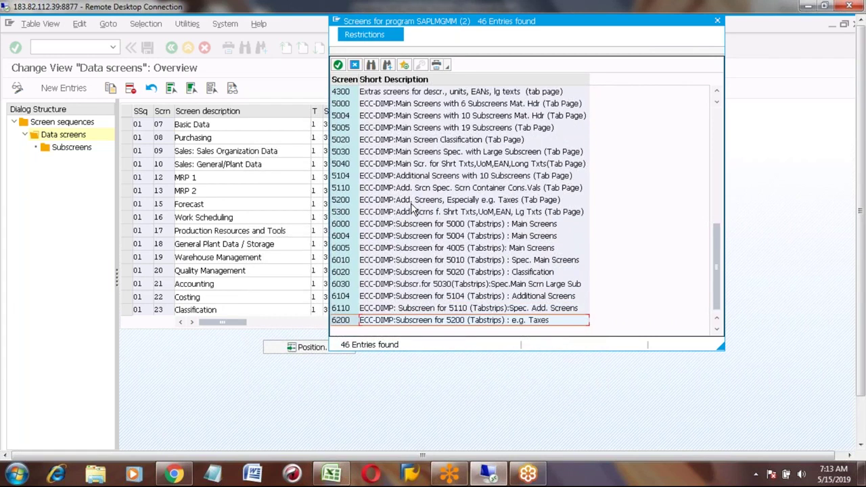
{"action": "key", "text": "Up"}
{"action": "key", "text": "Up"}
{"action": "key", "text": "Up"}
{"action": "key", "text": "Up"}
{"action": "key", "text": "Up"}
{"action": "key", "text": "Up"}
{"action": "key", "text": "Up"}
{"action": "key", "text": "Up"}
{"action": "key", "text": "Up"}
{"action": "key", "text": "Up"}
{"action": "key", "text": "Up"}
{"action": "key", "text": "Up"}
{"action": "key", "text": "Up"}
{"action": "key", "text": "Up"}
{"action": "key", "text": "Up"}
{"action": "key", "text": "Up"}
{"action": "key", "text": "Up"}
{"action": "key", "text": "Up"}
{"action": "key", "text": "Up"}
{"action": "key", "text": "Up"}
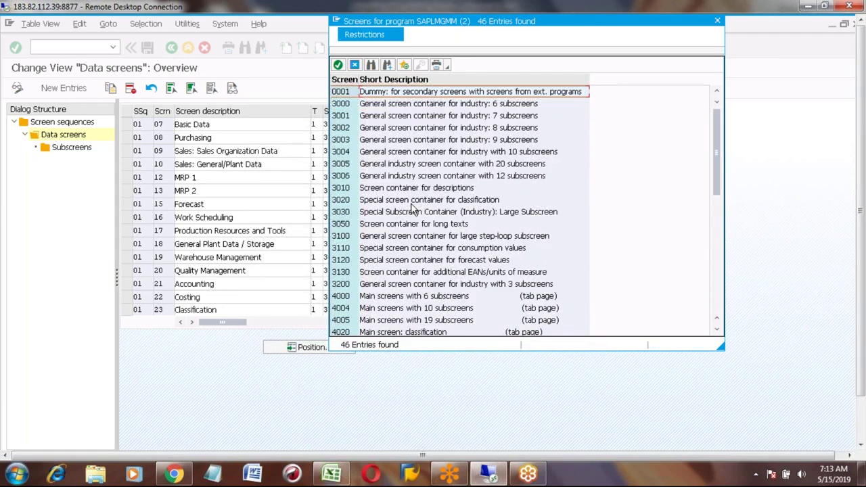
{"action": "left_click", "coordinate": [717, 24]}
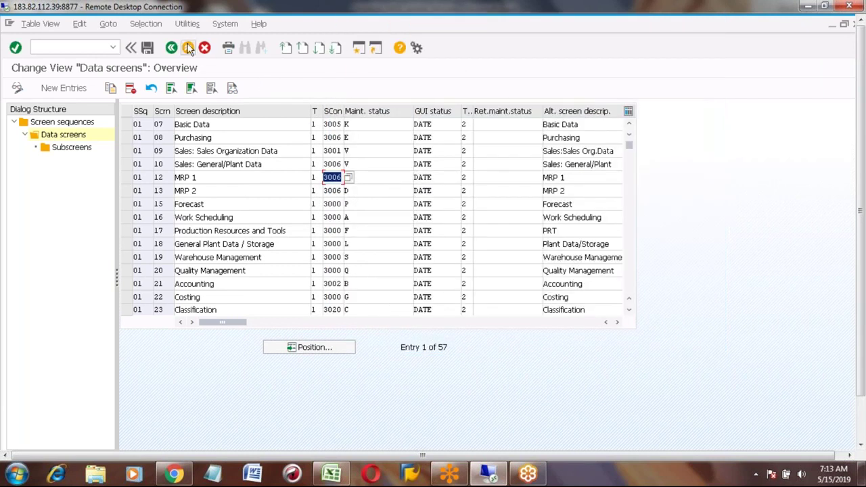
- Leave the customizing screens back to SAP Easy Access and run transaction cr01
{"action": "left_click", "coordinate": [188, 49]}
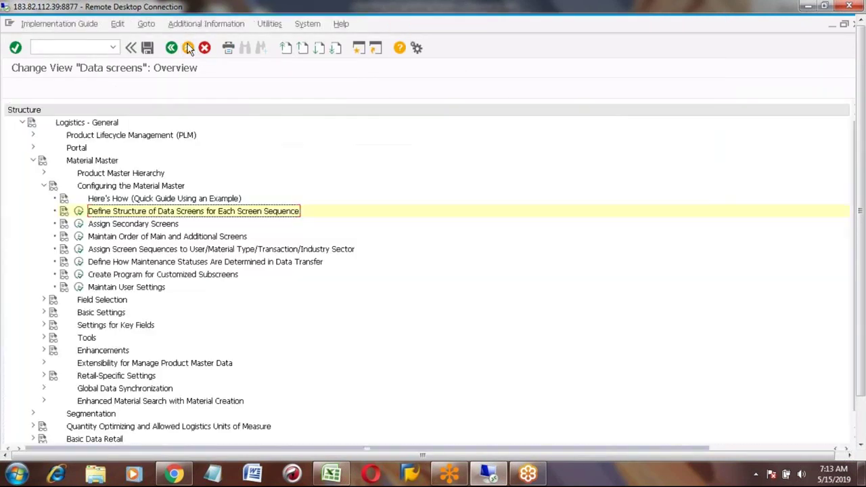
{"action": "left_click", "coordinate": [188, 48]}
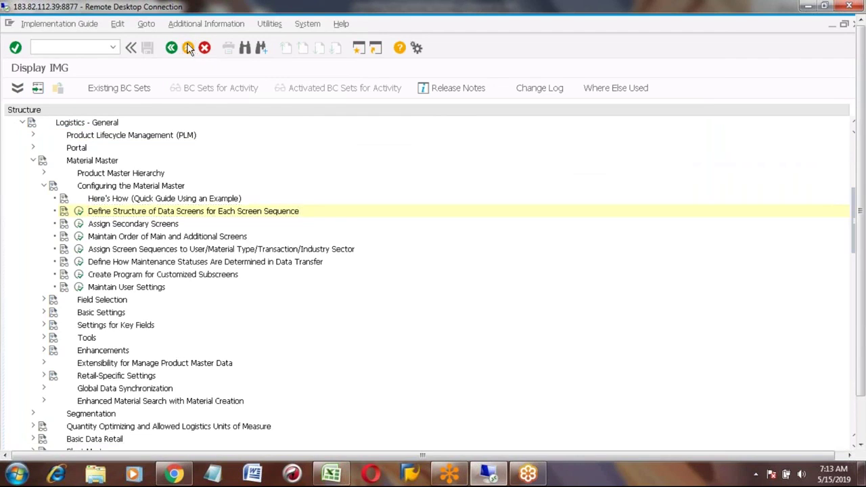
{"action": "left_click", "coordinate": [189, 49]}
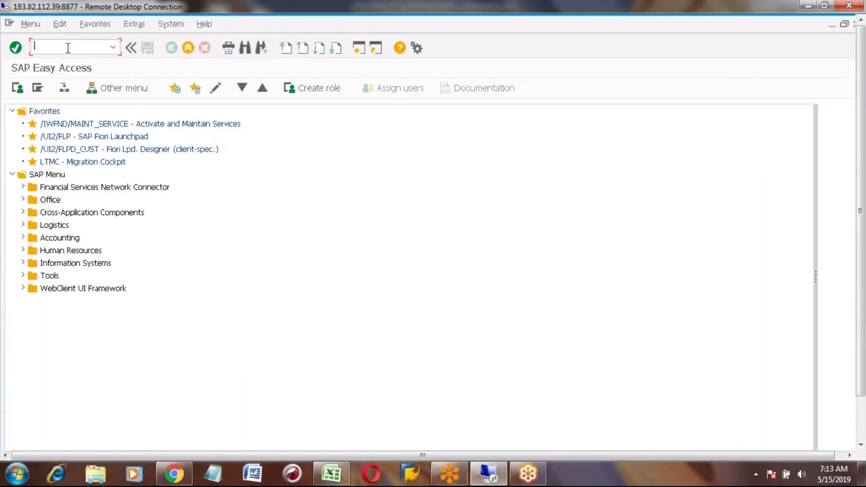
{"action": "type", "text": "cr01"}
{"action": "key", "text": "Return"}
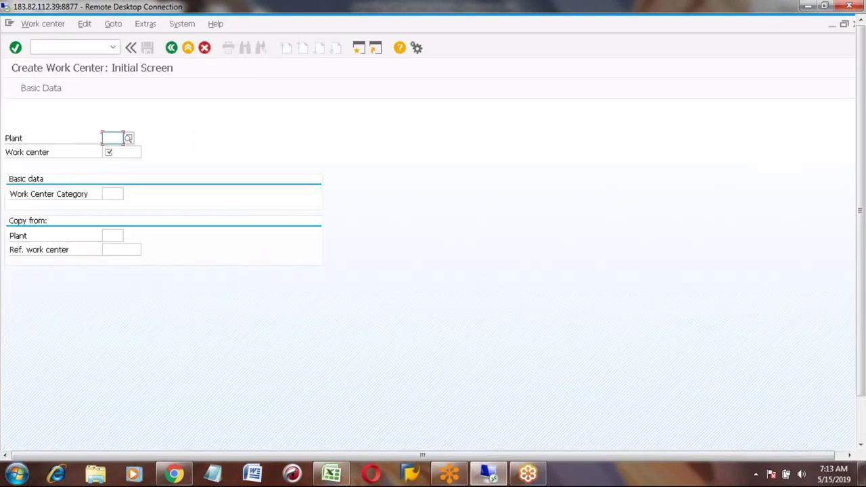
- Start work center wcw1 in plant 7777 with category 0001 and enable Advanced Planning in its basic data
{"action": "key", "text": "F4"}
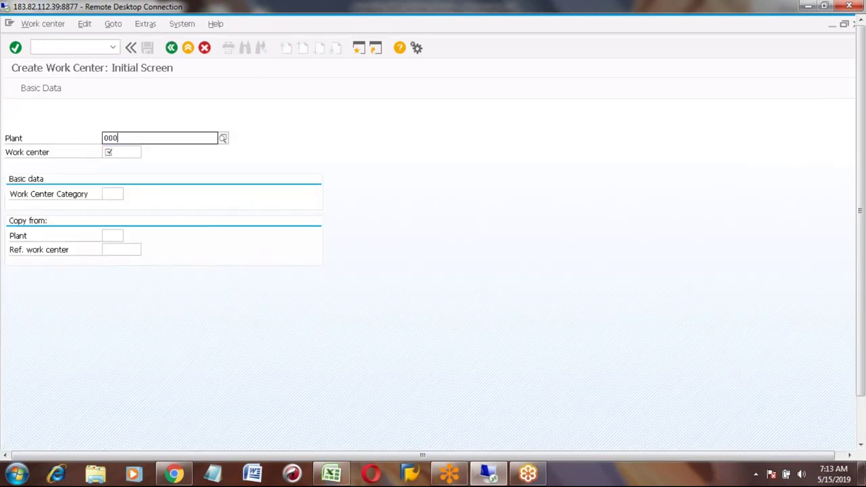
{"action": "type", "text": "7777"}
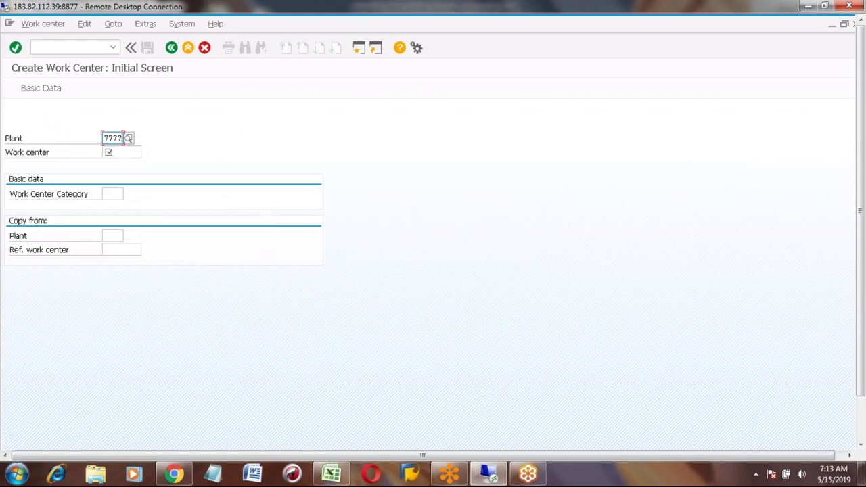
{"action": "key", "text": "Tab"}
{"action": "type", "text": "w"}
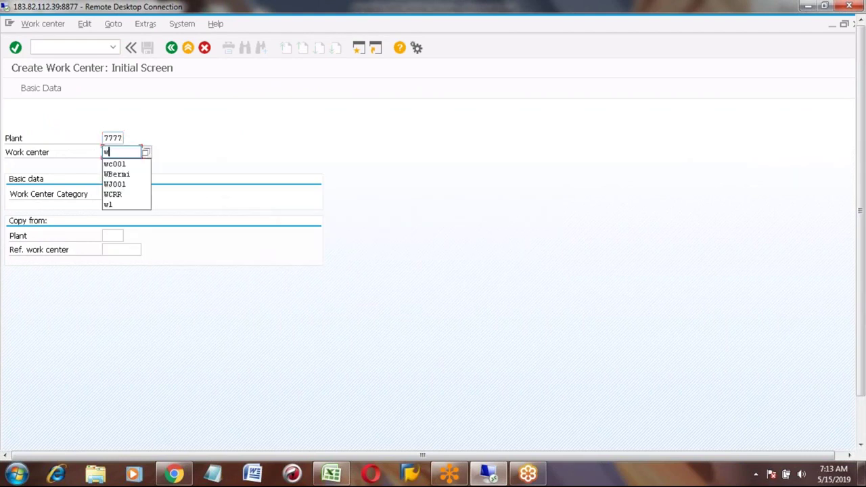
{"action": "type", "text": "cw1"}
{"action": "key", "text": "Tab"}
{"action": "type", "text": "0001"}
{"action": "key", "text": "Return"}
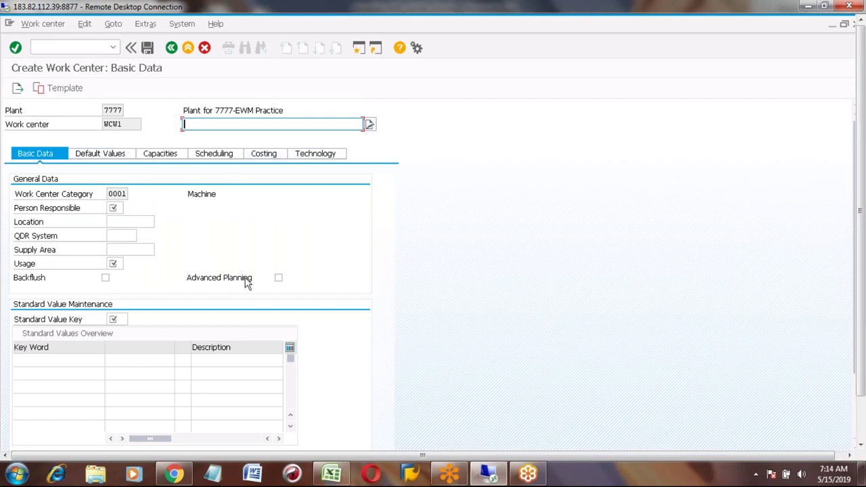
{"action": "left_click", "coordinate": [279, 278]}
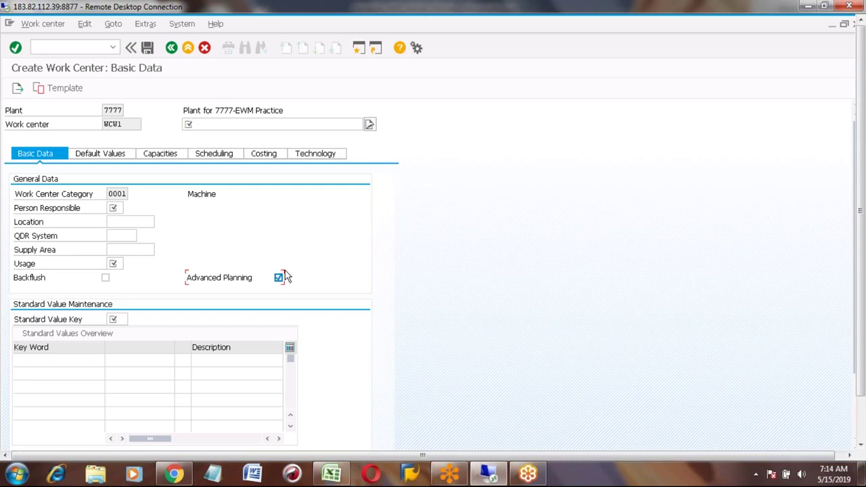
- Leave the work center creation unsaved and start the material creation transaction from SAP Easy Access
{"action": "left_click", "coordinate": [188, 49]}
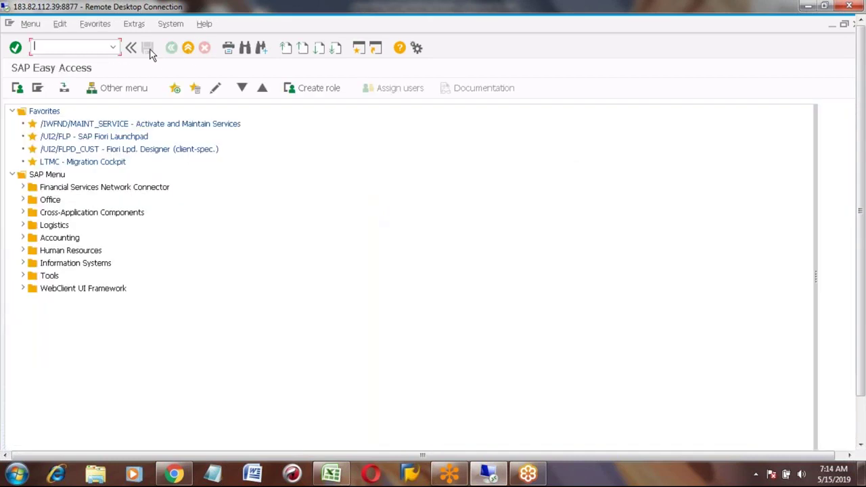
{"action": "type", "text": "mm0"}
{"action": "key", "text": "Return"}
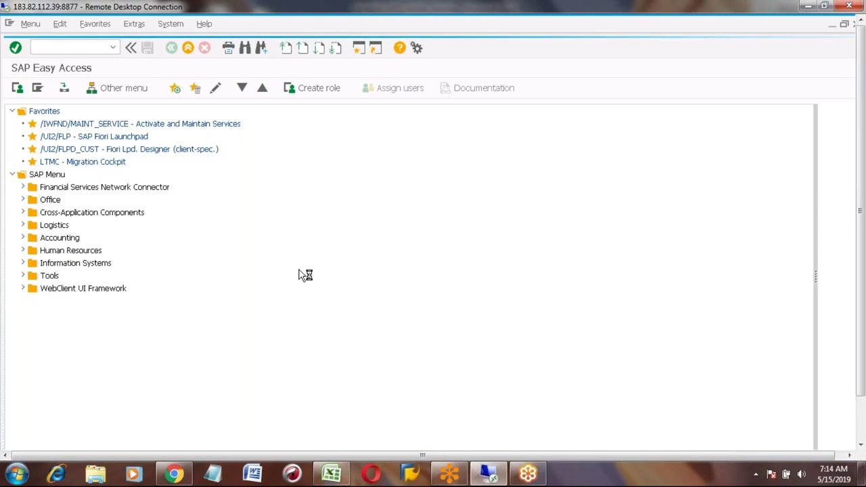
- Switch to the Excel notes and move the "CIF - Core Interface" entry from B804 to B808
{"action": "left_click", "coordinate": [331, 473]}
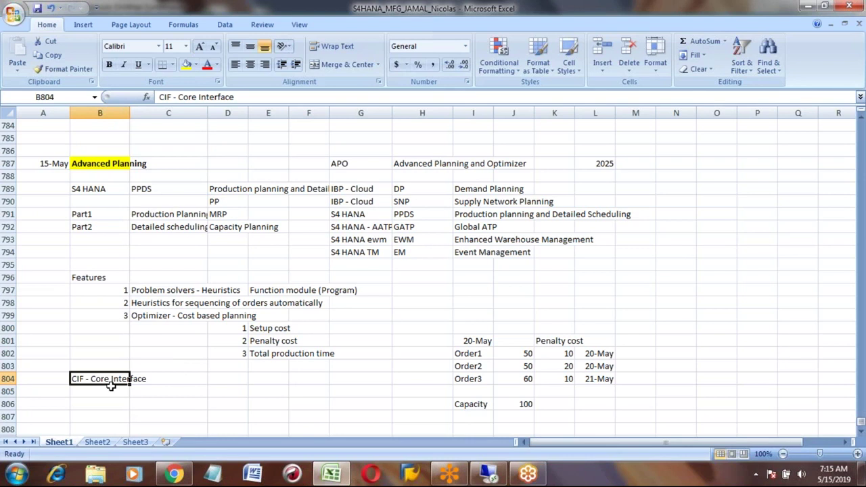
{"action": "key", "text": "ctrl+c"}
{"action": "key", "text": "Down"}
{"action": "key", "text": "Down"}
{"action": "key", "text": "Down"}
{"action": "key", "text": "Down"}
{"action": "key", "text": "Return"}
- Add feature number 4, "Alerts", in row 803 of the Advanced Planning features list
{"action": "key", "text": "Up"}
{"action": "key", "text": "Up"}
{"action": "key", "text": "Up"}
{"action": "key", "text": "Up"}
{"action": "key", "text": "Up"}
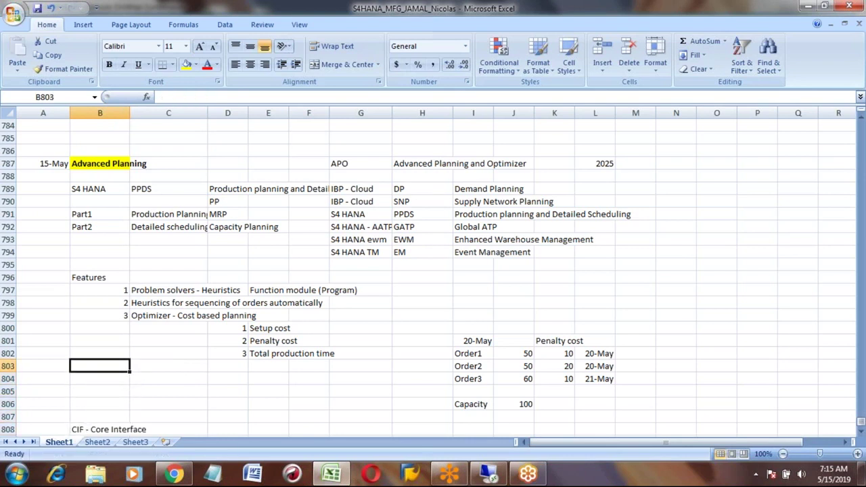
{"action": "type", "text": "4"}
{"action": "key", "text": "Tab"}
{"action": "type", "text": "Alerts"}
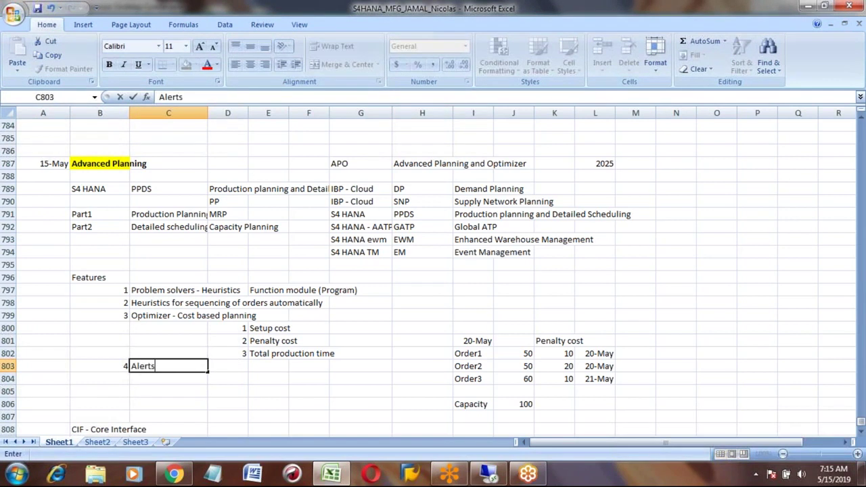
{"action": "key", "text": "Return"}
{"action": "key", "text": "Up"}
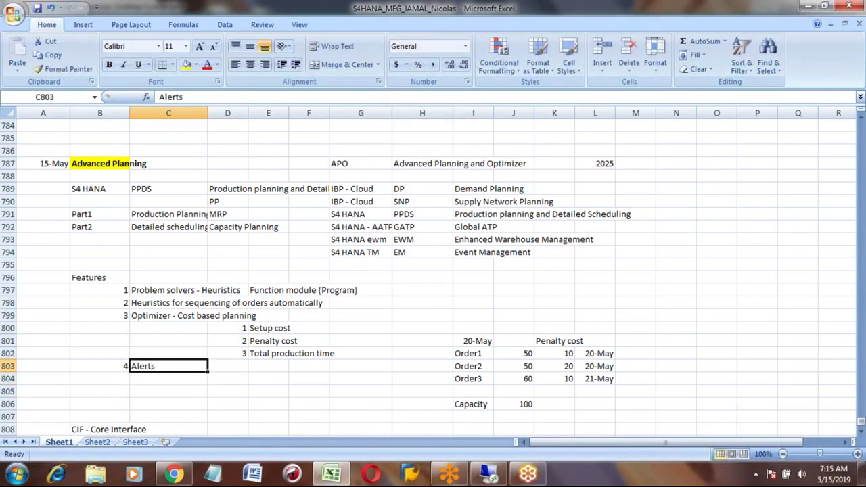
{"action": "key", "text": "Down"}
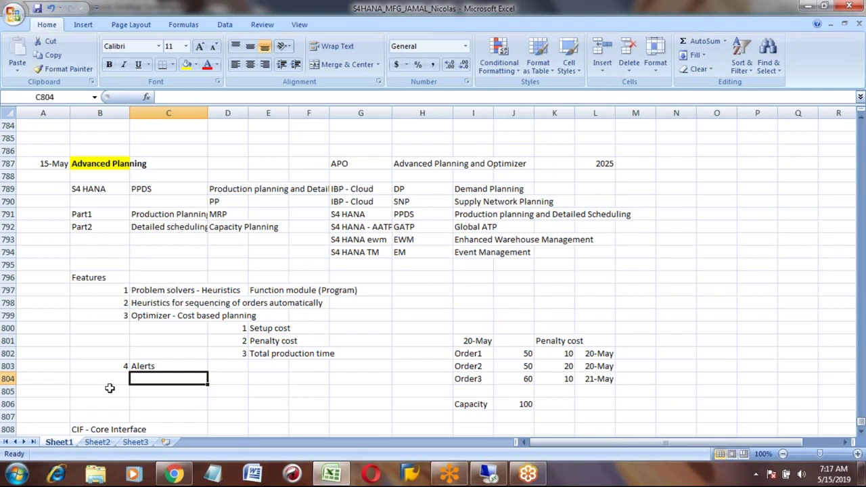
- Switch back to SAP, leave material creation and open the Alert Monitor (/SAPAPO/AMON1) under Logistics, Advanced Planning, Monitoring
{"action": "left_click", "coordinate": [488, 473]}
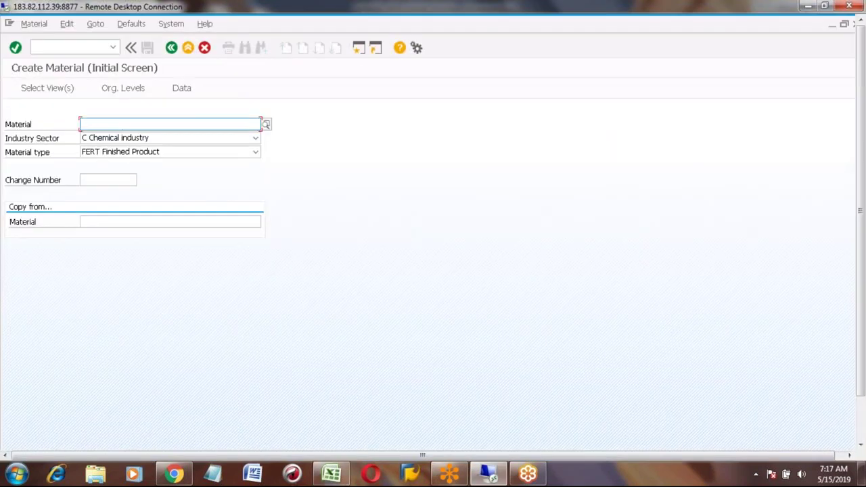
{"action": "left_click", "coordinate": [188, 48]}
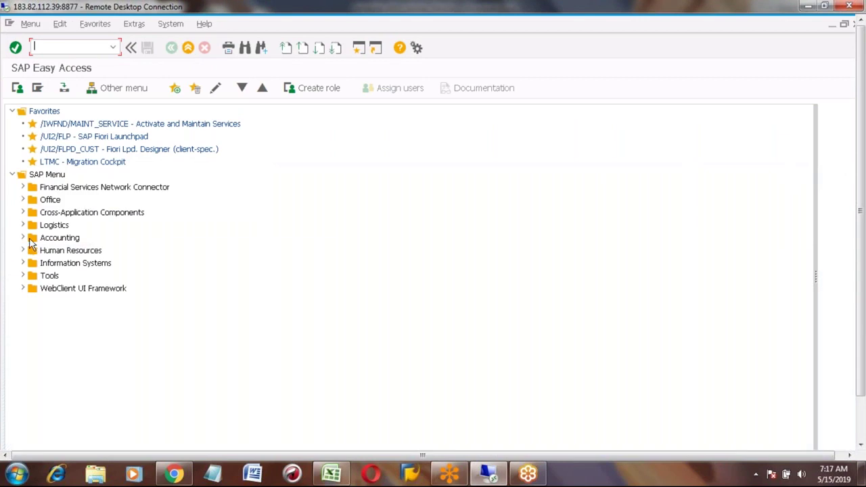
{"action": "left_click", "coordinate": [23, 225]}
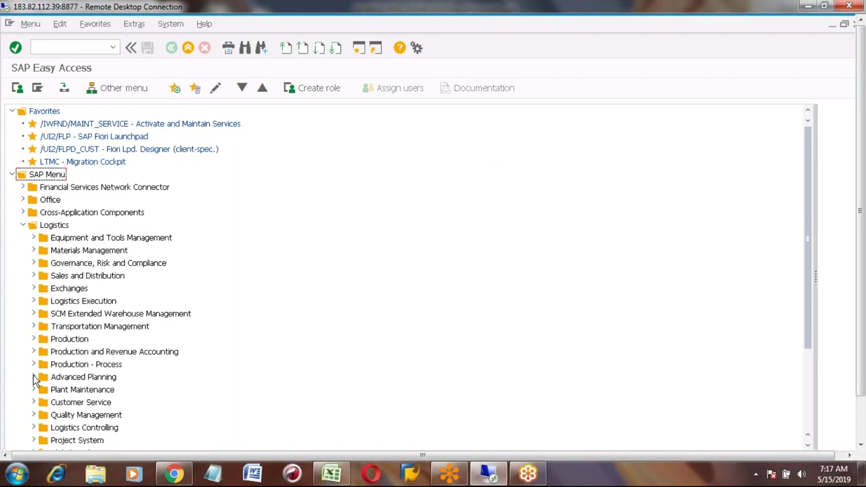
{"action": "left_click", "coordinate": [34, 378]}
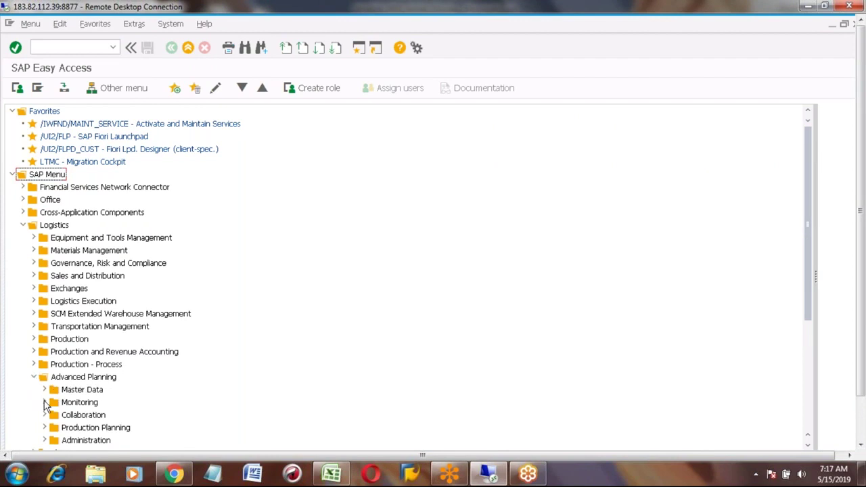
{"action": "left_click", "coordinate": [44, 403]}
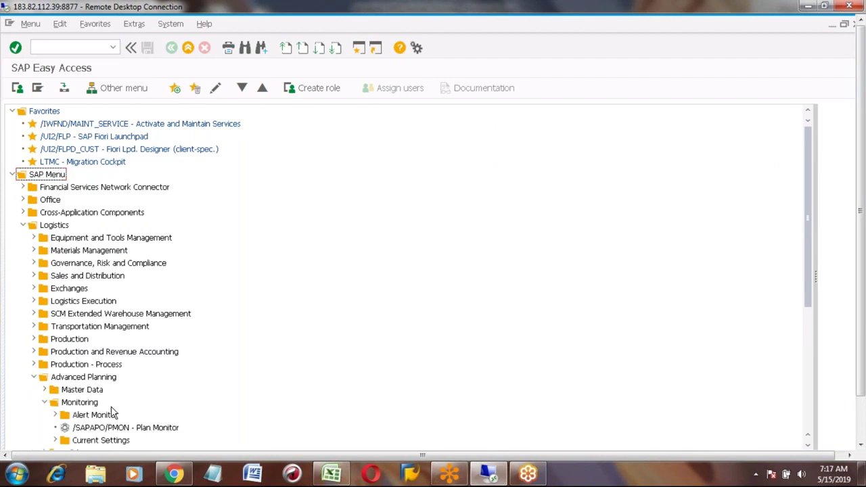
{"action": "double_click", "coordinate": [90, 417]}
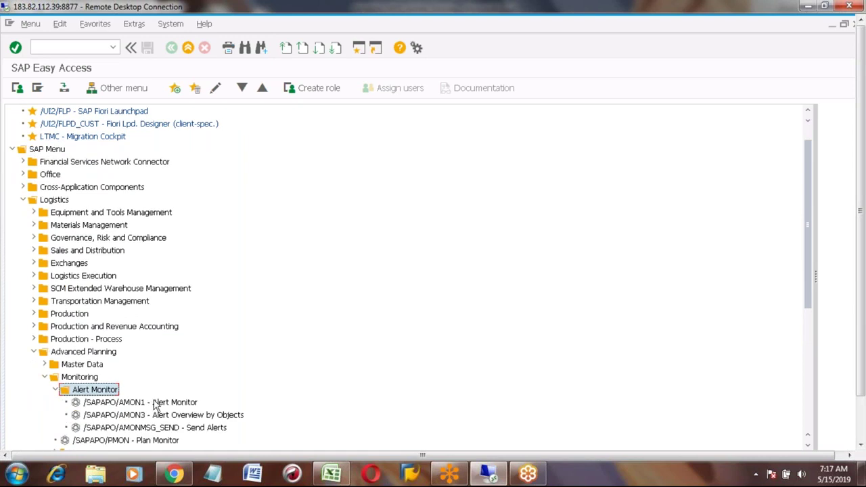
{"action": "double_click", "coordinate": [155, 404]}
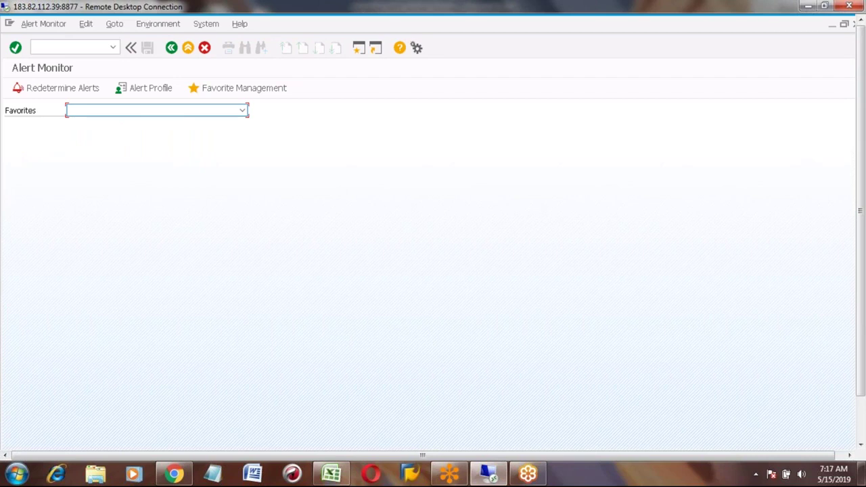
- Check the Alert Monitor's favorites, then open alert profile maintenance and expand the APO Production Planning / Detailed Scheduling profiles
{"action": "left_click", "coordinate": [242, 111]}
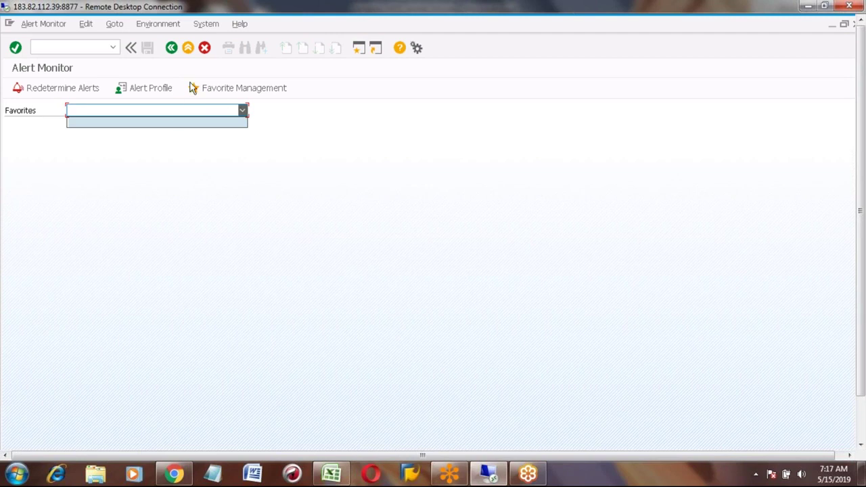
{"action": "left_click", "coordinate": [119, 245]}
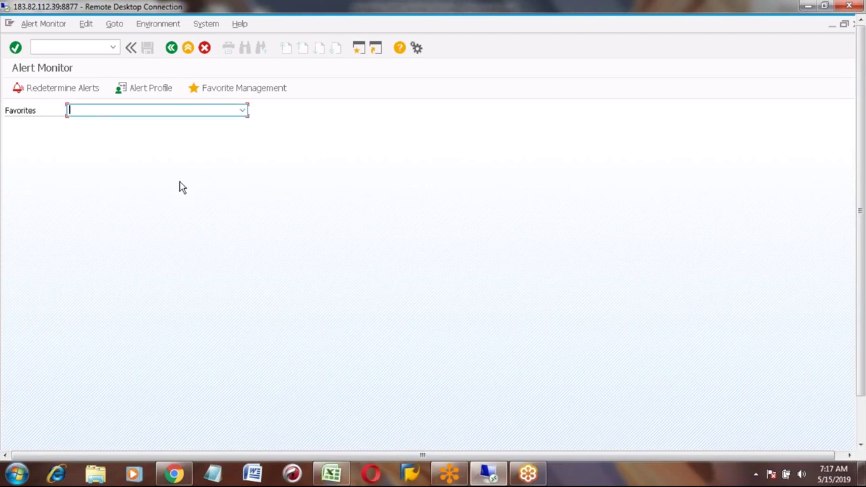
{"action": "left_click", "coordinate": [141, 92]}
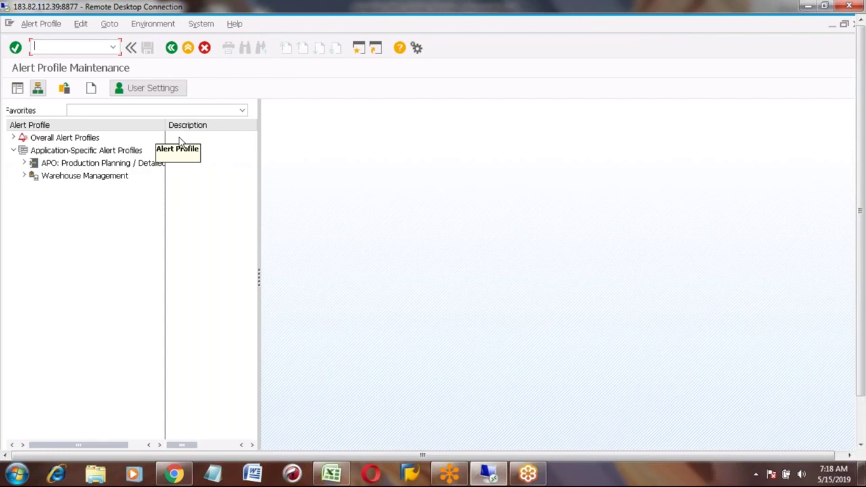
{"action": "left_click", "coordinate": [25, 163]}
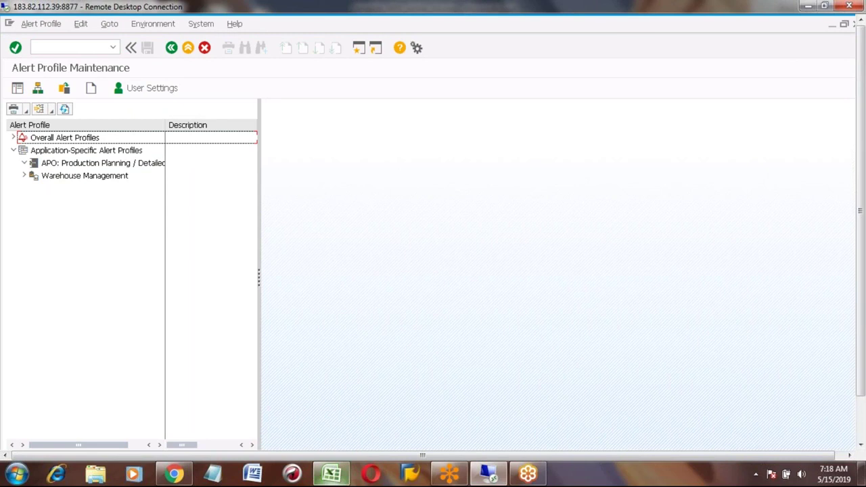
- Return to the Excel notes and review the Advanced Planning heading and its features from Problem solvers to Alerts in C797:C803
{"action": "left_click", "coordinate": [332, 474]}
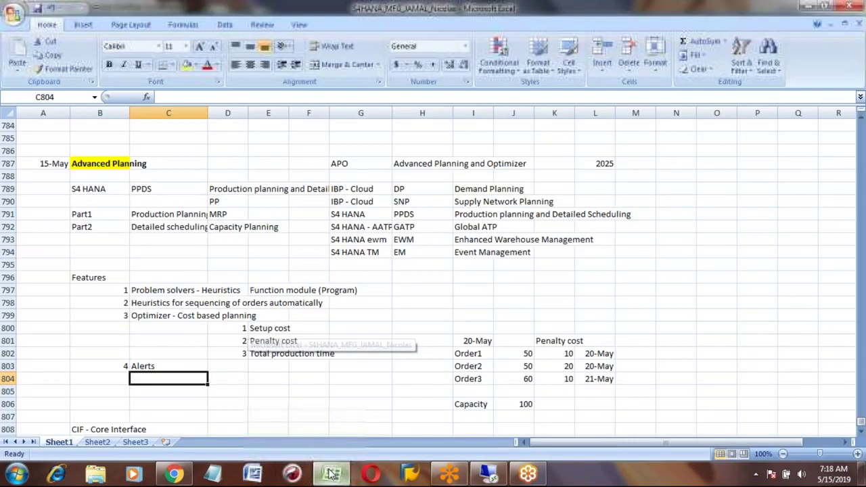
{"action": "left_click", "coordinate": [95, 164]}
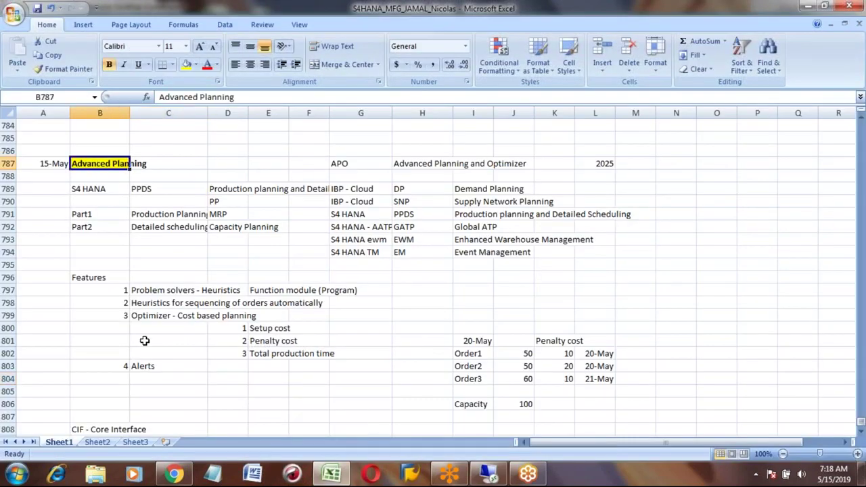
{"action": "left_click", "coordinate": [137, 290]}
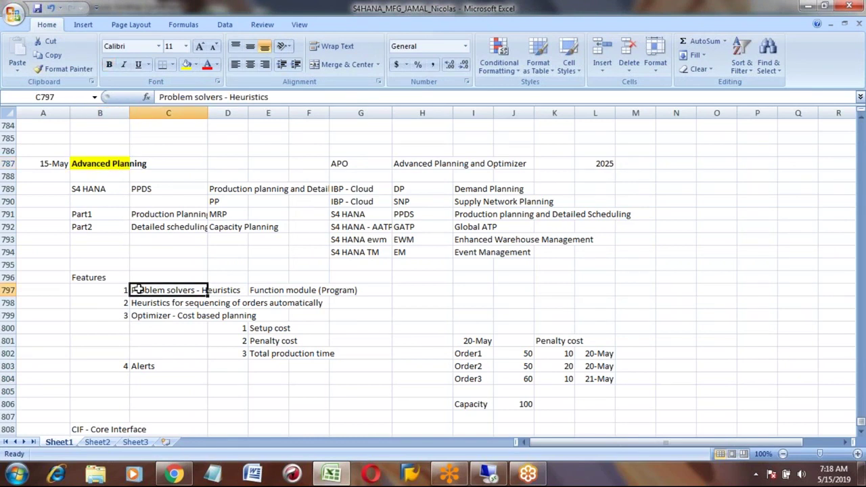
{"action": "key", "text": "shift+Down"}
{"action": "key", "text": "shift+Down"}
{"action": "key", "text": "shift+Down"}
{"action": "key", "text": "shift+Down"}
{"action": "key", "text": "shift+Down"}
{"action": "key", "text": "shift+Down"}
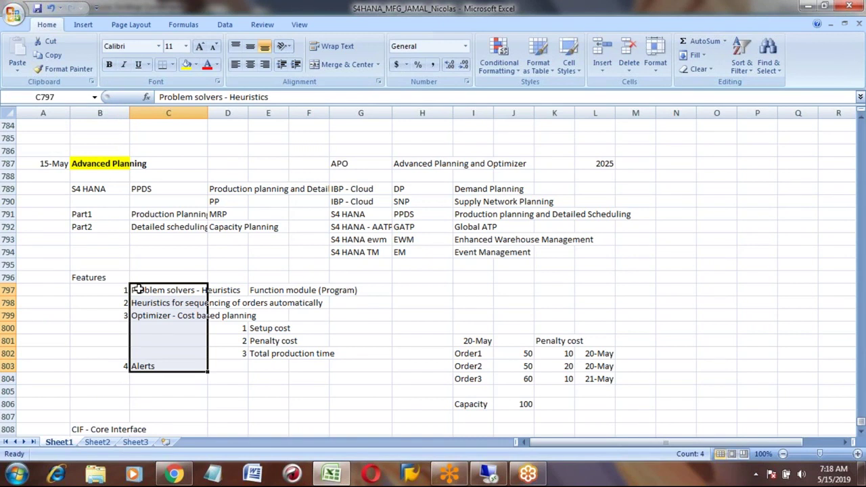
- Review the earlier notes above the 15-May section, from Change management and simulation planning back through Batch Management to the Kanban scenarios
{"action": "key", "text": "Up"}
{"action": "key", "text": "Up"}
{"action": "key", "text": "Up"}
{"action": "key", "text": "Up"}
{"action": "key", "text": "Up"}
{"action": "key", "text": "Up"}
{"action": "key", "text": "Up"}
{"action": "key", "text": "Up"}
{"action": "key", "text": "Up"}
{"action": "key", "text": "Up"}
{"action": "key", "text": "Up"}
{"action": "key", "text": "Up"}
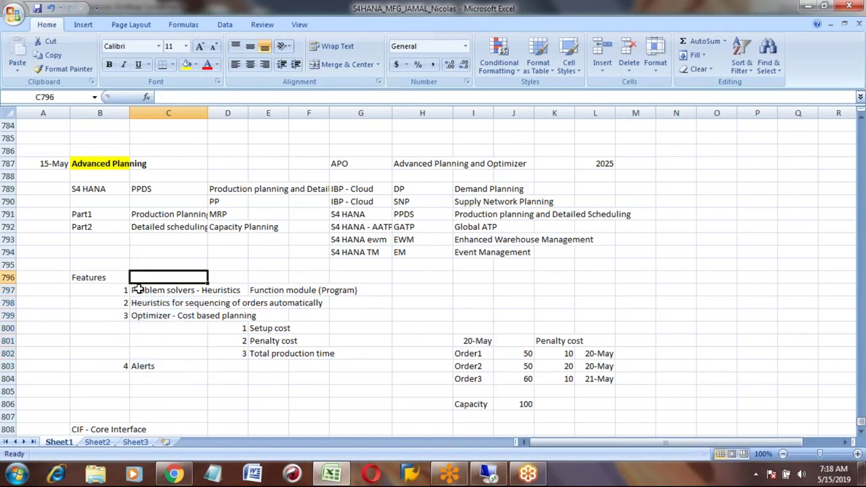
{"action": "key", "text": "Up"}
{"action": "key", "text": "Up"}
{"action": "key", "text": "Up"}
{"action": "key", "text": "Up"}
{"action": "key", "text": "Up"}
{"action": "key", "text": "Up"}
{"action": "key", "text": "Up"}
{"action": "key", "text": "Up"}
{"action": "key", "text": "Up"}
{"action": "key", "text": "Up"}
{"action": "key", "text": "Up"}
{"action": "key", "text": "Up"}
{"action": "key", "text": "Up"}
{"action": "key", "text": "Up"}
{"action": "key", "text": "Up"}
{"action": "key", "text": "Up"}
{"action": "key", "text": "Up"}
{"action": "key", "text": "Up"}
{"action": "key", "text": "Up"}
{"action": "key", "text": "Up"}
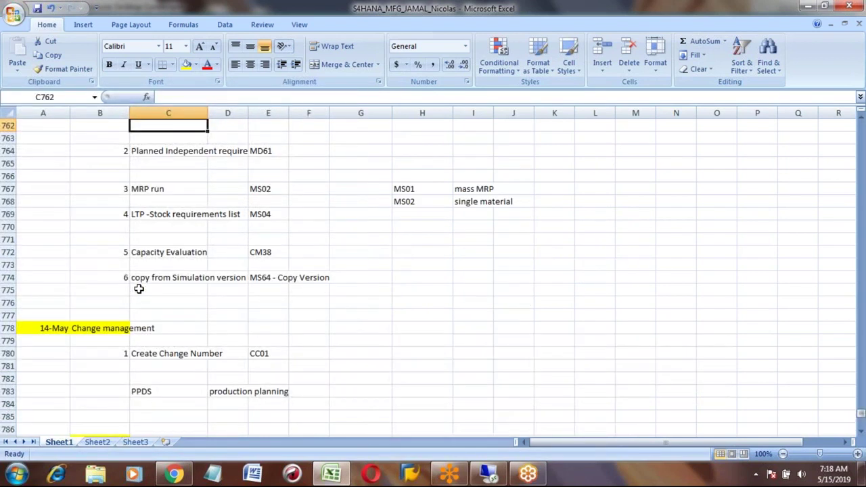
{"action": "key", "text": "Up"}
{"action": "key", "text": "Up"}
{"action": "key", "text": "Up"}
{"action": "key", "text": "Up"}
{"action": "key", "text": "Up"}
{"action": "key", "text": "Up"}
{"action": "key", "text": "Up"}
{"action": "key", "text": "Up"}
{"action": "key", "text": "Up"}
{"action": "key", "text": "Up"}
{"action": "key", "text": "Up"}
{"action": "key", "text": "Up"}
{"action": "key", "text": "Up"}
{"action": "key", "text": "Up"}
{"action": "key", "text": "Up"}
{"action": "key", "text": "Up"}
{"action": "key", "text": "Up"}
{"action": "key", "text": "Up"}
{"action": "key", "text": "Up"}
{"action": "key", "text": "Up"}
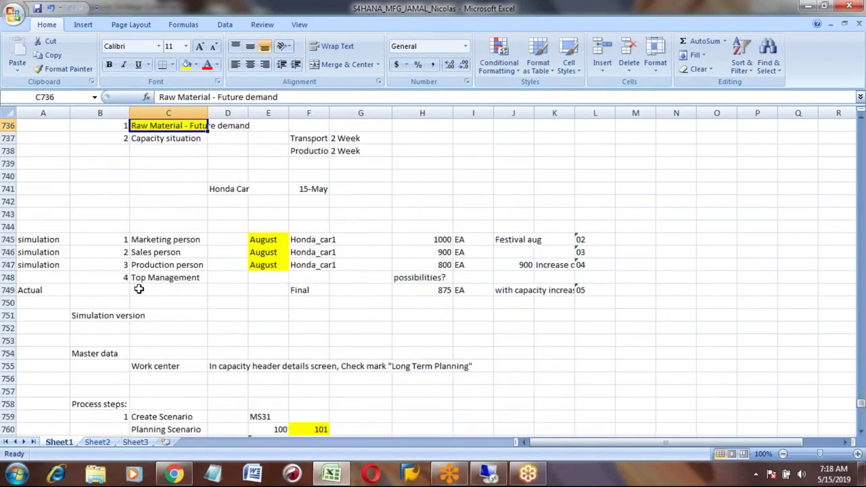
{"action": "key", "text": "Up"}
{"action": "key", "text": "Up"}
{"action": "key", "text": "Up"}
{"action": "key", "text": "Up"}
{"action": "key", "text": "Up"}
{"action": "key", "text": "Up"}
{"action": "key", "text": "Up"}
{"action": "key", "text": "Up"}
{"action": "key", "text": "Up"}
{"action": "key", "text": "Up"}
{"action": "key", "text": "Up"}
{"action": "key", "text": "Up"}
{"action": "key", "text": "Up"}
{"action": "key", "text": "Up"}
{"action": "key", "text": "Up"}
{"action": "key", "text": "Up"}
{"action": "key", "text": "Up"}
{"action": "key", "text": "Up"}
{"action": "key", "text": "Up"}
{"action": "key", "text": "Up"}
{"action": "key", "text": "Up"}
{"action": "key", "text": "Up"}
{"action": "key", "text": "Up"}
{"action": "key", "text": "Up"}
{"action": "key", "text": "Up"}
{"action": "key", "text": "Up"}
{"action": "key", "text": "Up"}
{"action": "key", "text": "Up"}
{"action": "key", "text": "Up"}
{"action": "key", "text": "Up"}
{"action": "key", "text": "Up"}
{"action": "key", "text": "Up"}
{"action": "key", "text": "Up"}
{"action": "key", "text": "Up"}
{"action": "key", "text": "Up"}
{"action": "key", "text": "Up"}
{"action": "key", "text": "Up"}
{"action": "key", "text": "Up"}
{"action": "key", "text": "Up"}
{"action": "key", "text": "Up"}
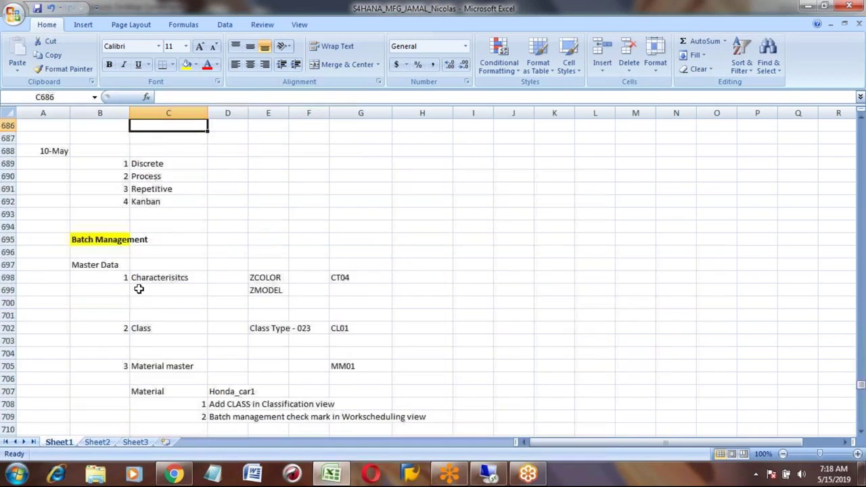
{"action": "key", "text": "Up"}
{"action": "key", "text": "Up"}
{"action": "key", "text": "Up"}
{"action": "key", "text": "Up"}
{"action": "key", "text": "Up"}
{"action": "key", "text": "Up"}
{"action": "key", "text": "Up"}
{"action": "key", "text": "Up"}
{"action": "key", "text": "Up"}
{"action": "key", "text": "Up"}
{"action": "key", "text": "Up"}
{"action": "key", "text": "Up"}
{"action": "key", "text": "Up"}
{"action": "key", "text": "Up"}
{"action": "key", "text": "Up"}
{"action": "key", "text": "Up"}
{"action": "key", "text": "Up"}
{"action": "key", "text": "Up"}
{"action": "key", "text": "Up"}
{"action": "key", "text": "Up"}
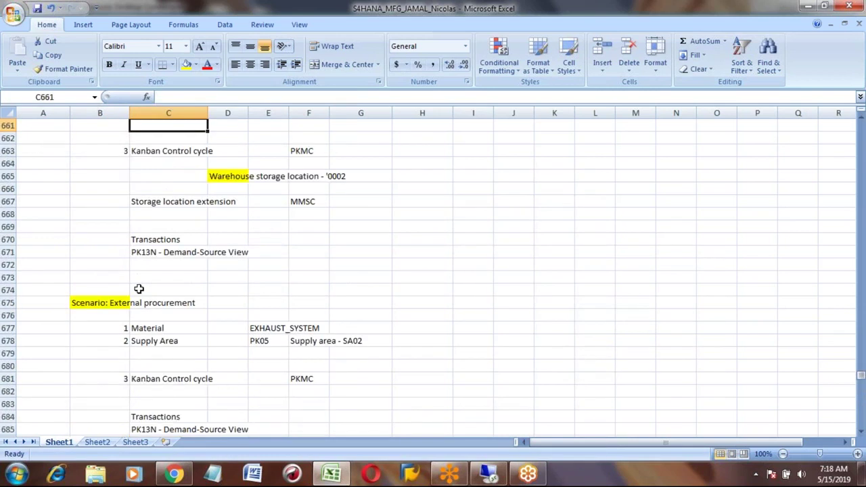
- Review the notes above the external procurement Kanban scenario, back to the 3-May repetitive manufacturing confirmation and backflush entries
{"action": "key", "text": "Up"}
{"action": "key", "text": "Up"}
{"action": "key", "text": "Up"}
{"action": "key", "text": "Up"}
{"action": "key", "text": "Up"}
{"action": "key", "text": "Up"}
{"action": "key", "text": "Up"}
{"action": "key", "text": "Up"}
{"action": "key", "text": "Up"}
{"action": "key", "text": "Up"}
{"action": "key", "text": "Up"}
{"action": "key", "text": "Up"}
{"action": "key", "text": "Up"}
{"action": "key", "text": "Up"}
{"action": "key", "text": "Up"}
{"action": "key", "text": "Up"}
{"action": "key", "text": "Up"}
{"action": "key", "text": "Up"}
{"action": "key", "text": "Up"}
{"action": "key", "text": "Up"}
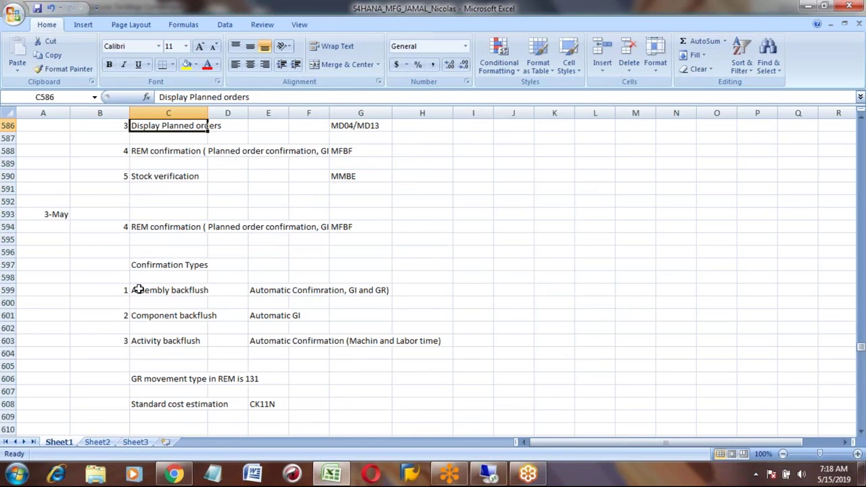
- Review the remaining earlier notes from the 3-May section back to the manufacturing types at the start of Sheet1
{"action": "left_click", "coordinate": [162, 213]}
{"action": "key", "text": "Up"}
{"action": "key", "text": "Up"}
{"action": "key", "text": "Up"}
{"action": "key", "text": "Up"}
{"action": "key", "text": "Up"}
{"action": "key", "text": "Up"}
{"action": "key", "text": "Up"}
{"action": "key", "text": "Up"}
{"action": "key", "text": "Up"}
{"action": "key", "text": "Up"}
{"action": "key", "text": "Up"}
{"action": "key", "text": "Up"}
{"action": "key", "text": "Up"}
{"action": "key", "text": "Up"}
{"action": "key", "text": "Up"}
{"action": "key", "text": "Up"}
{"action": "key", "text": "Up"}
{"action": "key", "text": "Up"}
{"action": "key", "text": "Down"}
{"action": "key", "text": "Down"}
{"action": "key", "text": "Down"}
{"action": "key", "text": "Down"}
{"action": "key", "text": "Down"}
{"action": "key", "text": "Down"}
{"action": "key", "text": "Page_Up"}
{"action": "key", "text": "Page_Up"}
{"action": "key", "text": "Page_Up"}
{"action": "key", "text": "Page_Up"}
{"action": "key", "text": "Page_Up"}
{"action": "key", "text": "Page_Up"}
{"action": "key", "text": "Page_Up"}
{"action": "key", "text": "Page_Up"}
{"action": "key", "text": "Page_Up"}
{"action": "key", "text": "Page_Up"}
{"action": "key", "text": "Page_Up"}
{"action": "key", "text": "Page_Up"}
{"action": "key", "text": "Page_Up"}
{"action": "key", "text": "Page_Up"}
{"action": "key", "text": "Page_Up"}
{"action": "key", "text": "Page_Up"}
{"action": "key", "text": "Page_Up"}
{"action": "key", "text": "Page_Up"}
{"action": "key", "text": "Page_Up"}
{"action": "key", "text": "Page_Up"}
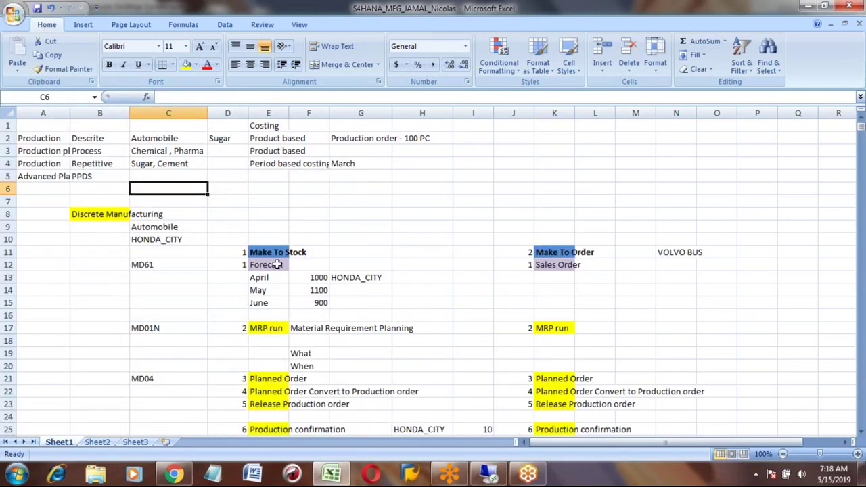
- Go through the Make To Stock process in column E, from the MRP run to production confirmation and goods movements
{"action": "left_click", "coordinate": [269, 328]}
{"action": "key", "text": "Down"}
{"action": "key", "text": "Down"}
{"action": "key", "text": "Down"}
{"action": "key", "text": "Down"}
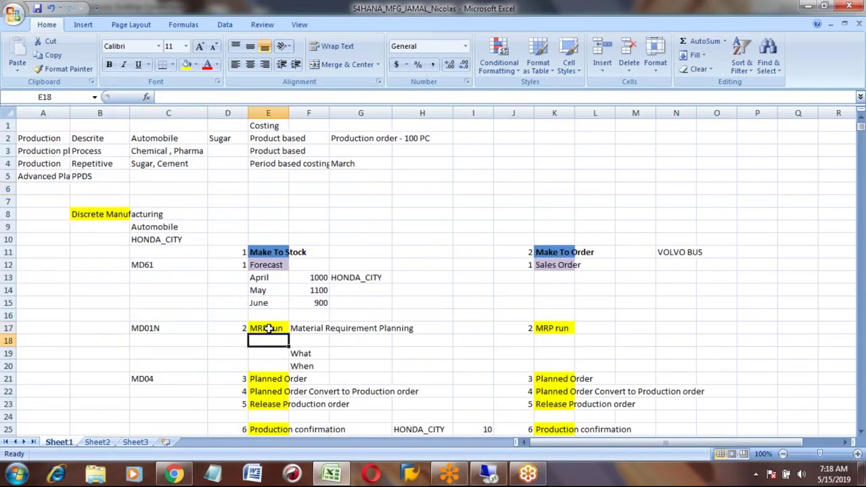
{"action": "key", "text": "Down"}
{"action": "key", "text": "Down"}
{"action": "key", "text": "Down"}
{"action": "key", "text": "Down"}
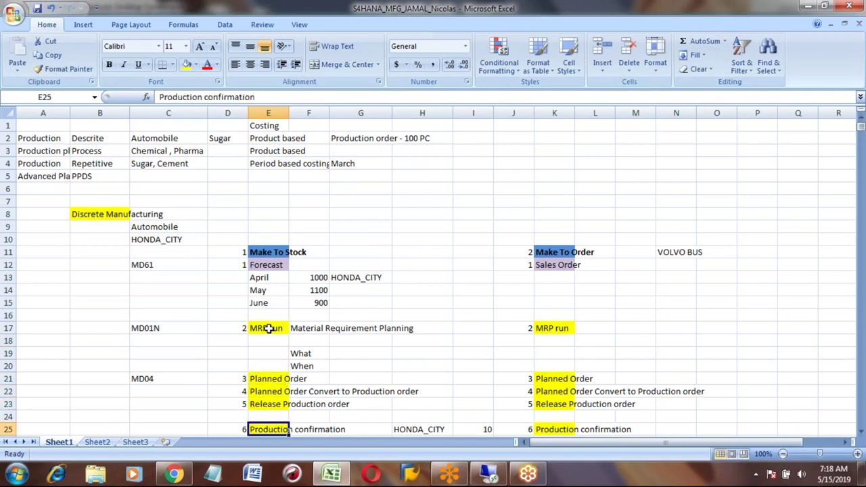
{"action": "key", "text": "Down"}
{"action": "key", "text": "Down"}
{"action": "key", "text": "Down"}
{"action": "key", "text": "Down"}
{"action": "key", "text": "Up"}
{"action": "key", "text": "Up"}
{"action": "key", "text": "Up"}
{"action": "key", "text": "Up"}
{"action": "key", "text": "Up"}
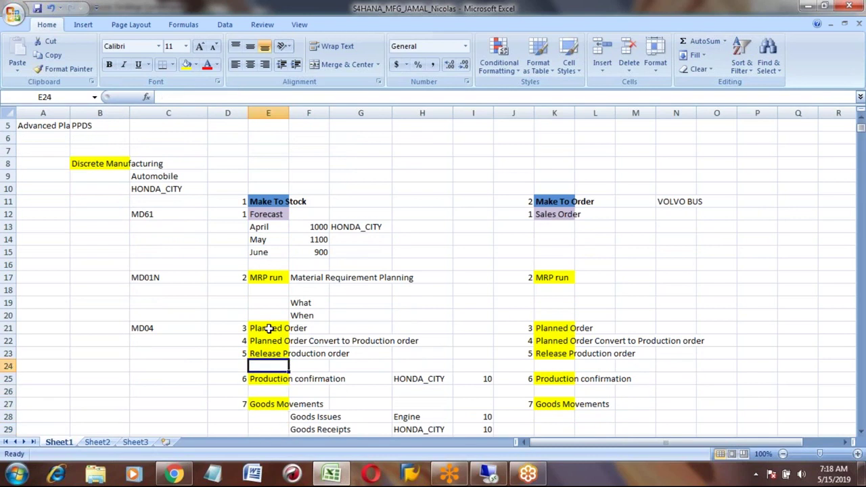
- Revisit the MRP run in E17, then select the Production confirmation and Goods Movements entries in E25:E27
{"action": "key", "text": "Up"}
{"action": "key", "text": "Up"}
{"action": "key", "text": "Up"}
{"action": "key", "text": "Up"}
{"action": "key", "text": "Up"}
{"action": "key", "text": "Up"}
{"action": "key", "text": "Up"}
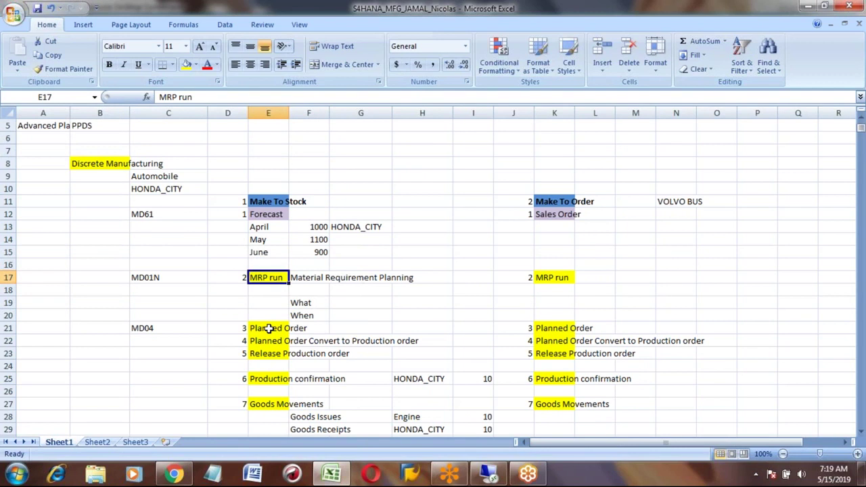
{"action": "key", "text": "Down"}
{"action": "key", "text": "Down"}
{"action": "key", "text": "Down"}
{"action": "key", "text": "Down"}
{"action": "key", "text": "Down"}
{"action": "key", "text": "Down"}
{"action": "key", "text": "Down"}
{"action": "key", "text": "Down"}
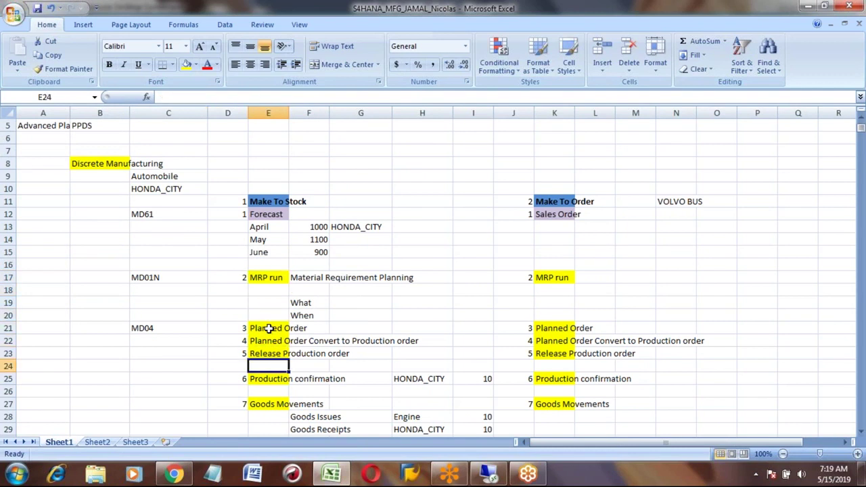
{"action": "key", "text": "shift+Down"}
{"action": "key", "text": "shift+Down"}
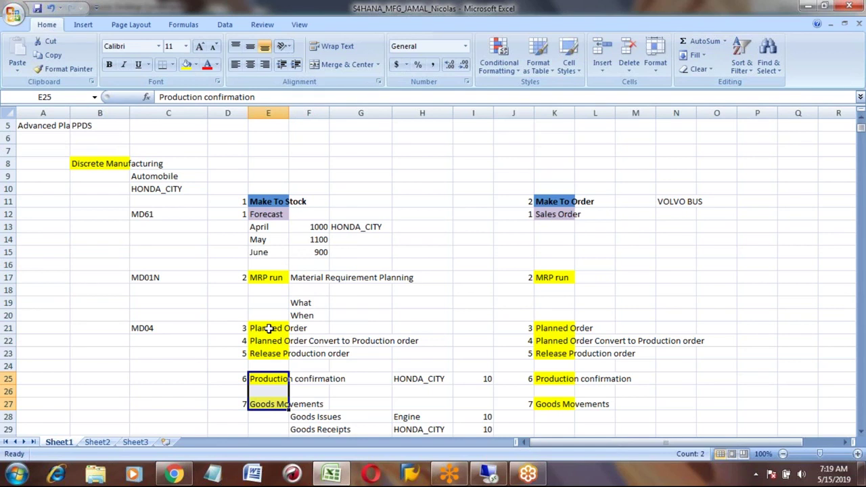
- Trace the Make To Stock sequence again from the MRP run in E17 to Production confirmation in E25
{"action": "left_click", "coordinate": [268, 275]}
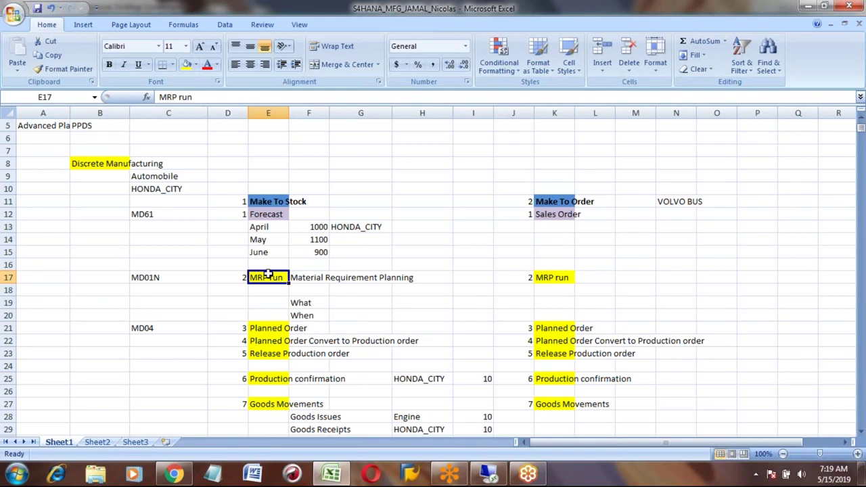
{"action": "key", "text": "Down"}
{"action": "key", "text": "Down"}
{"action": "key", "text": "Down"}
{"action": "key", "text": "Down"}
{"action": "key", "text": "Down"}
{"action": "key", "text": "Down"}
{"action": "key", "text": "Down"}
{"action": "key", "text": "Down"}
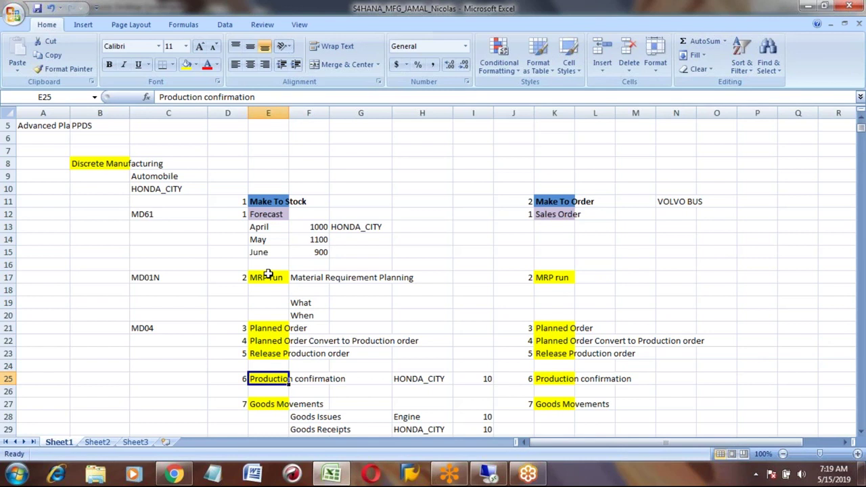
- Switch to SAP, leave alert profile maintenance and return to the Favorites at the start of the SAP Easy Access tree
{"action": "left_click", "coordinate": [490, 474]}
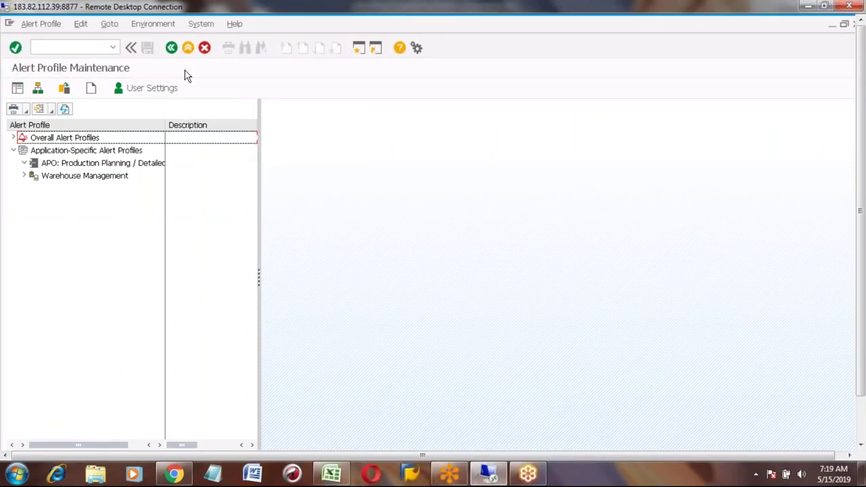
{"action": "left_click", "coordinate": [187, 49]}
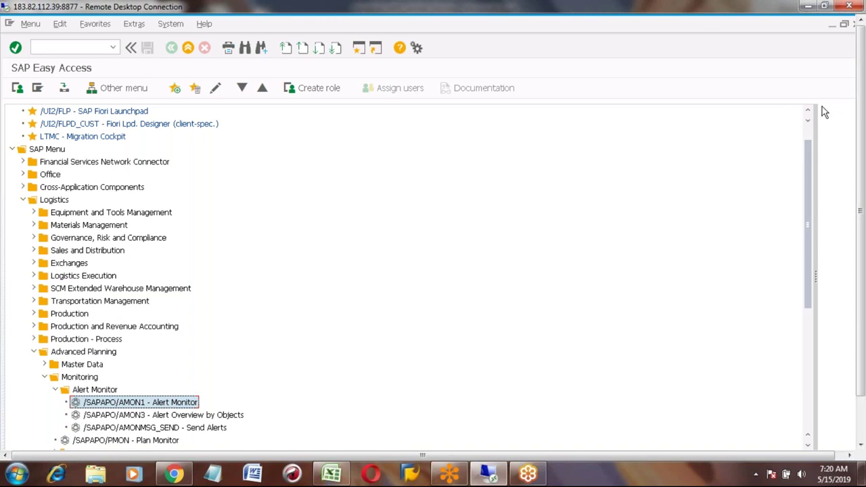
{"action": "left_click", "coordinate": [810, 134]}
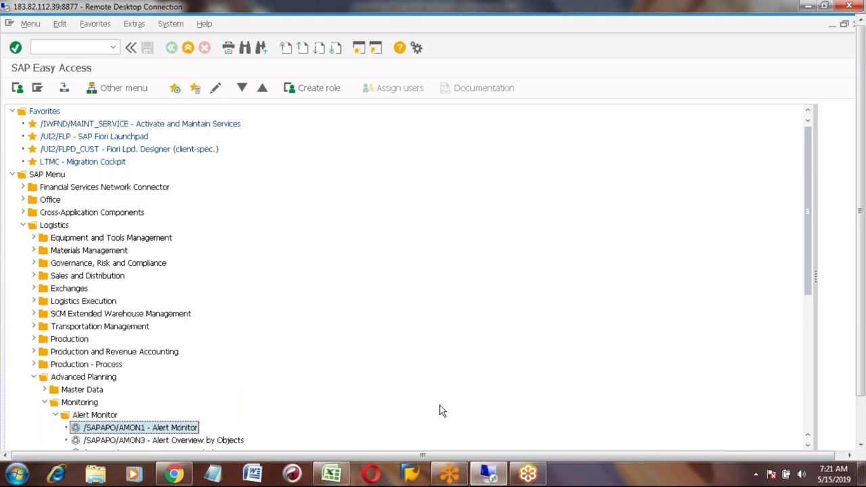
- Collapse the Alert Monitor, Monitoring and Advanced Planning folders under Logistics, and activate the transaction code field
{"action": "left_click", "coordinate": [73, 47]}
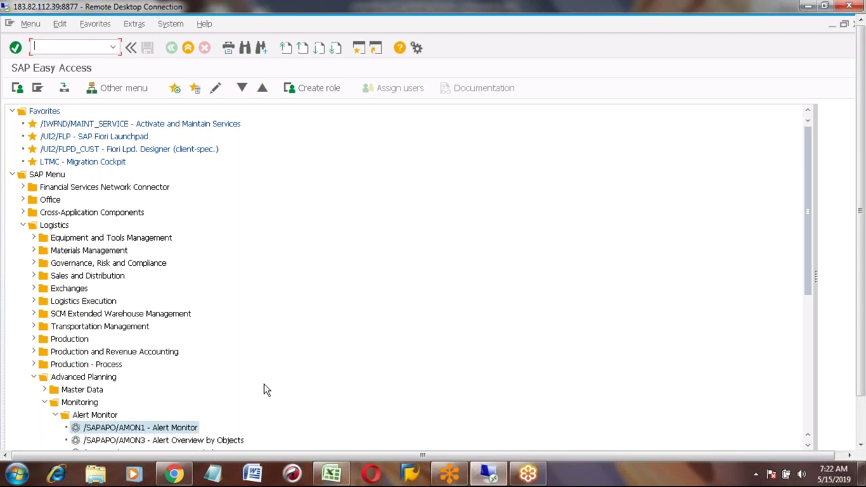
{"action": "left_click", "coordinate": [55, 415]}
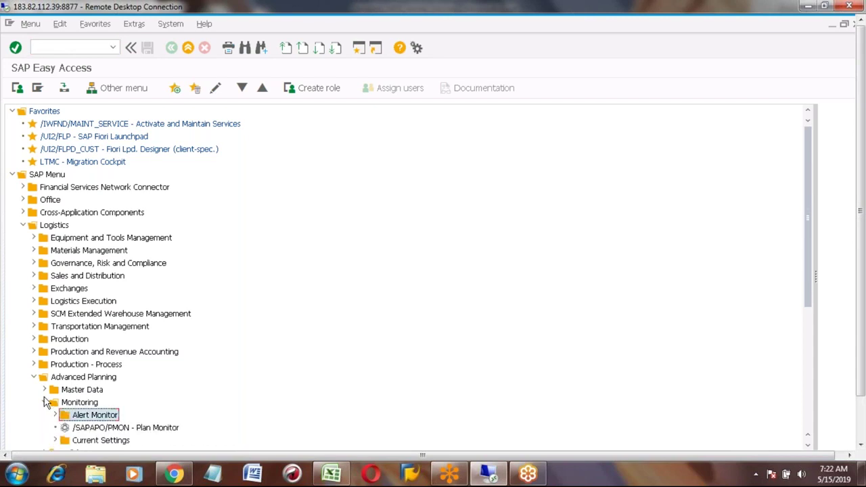
{"action": "left_click", "coordinate": [44, 403]}
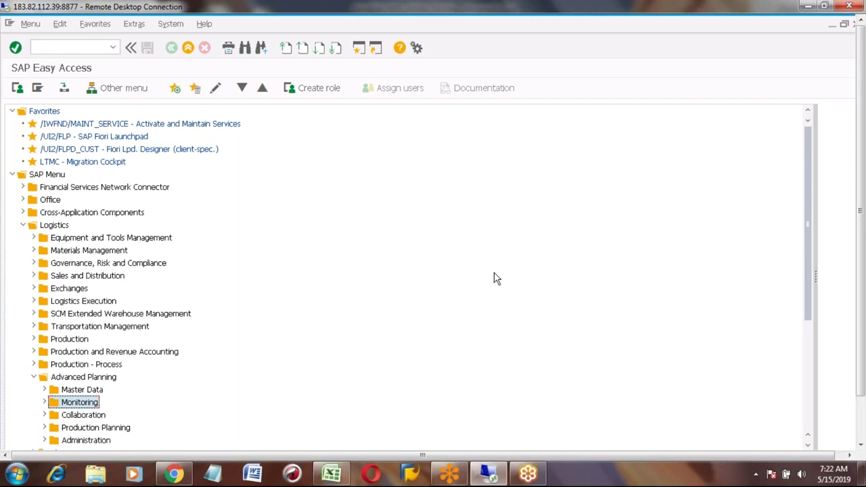
{"action": "left_click", "coordinate": [34, 377]}
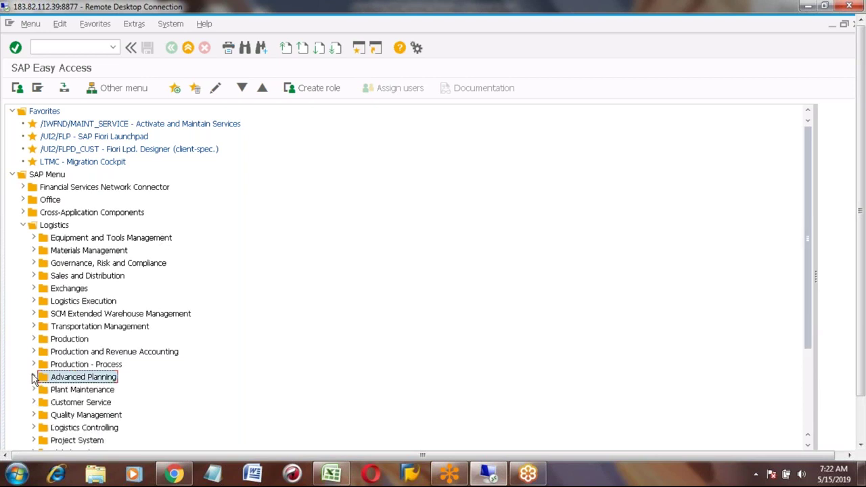
{"action": "left_click", "coordinate": [86, 47]}
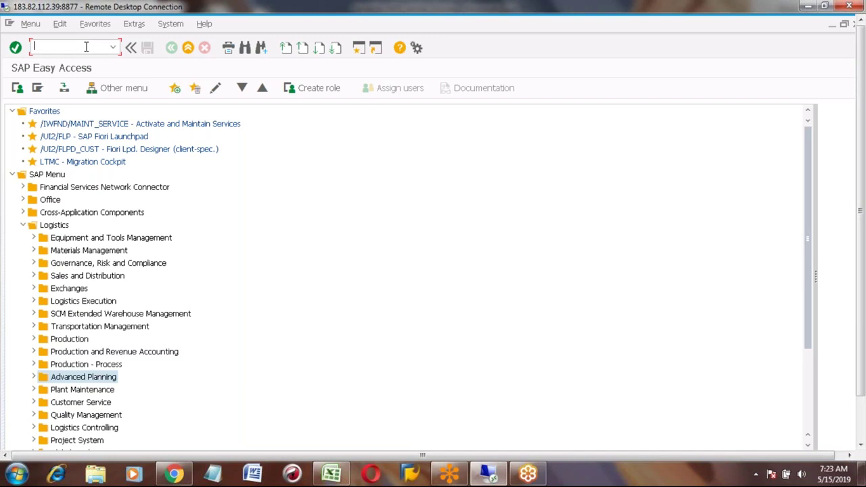
- Switch to Chrome and search Google in a new tab for "advanced planning tab in material master"
{"action": "left_click", "coordinate": [173, 474]}
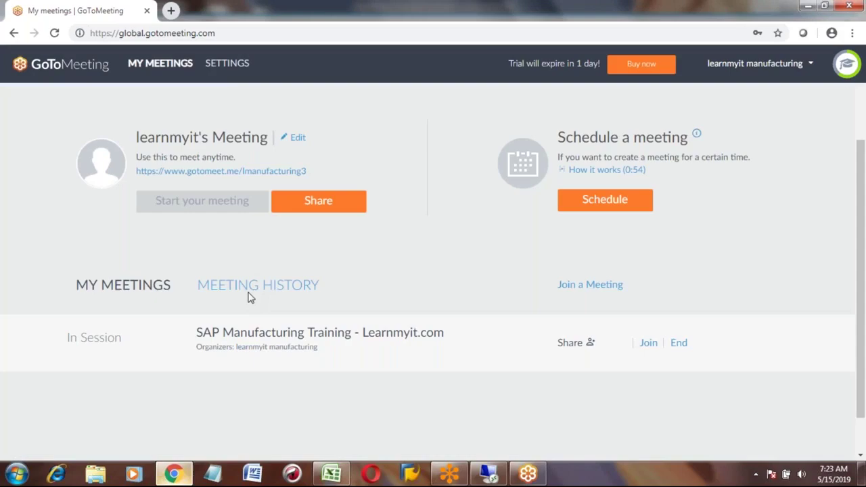
{"action": "left_click", "coordinate": [171, 11]}
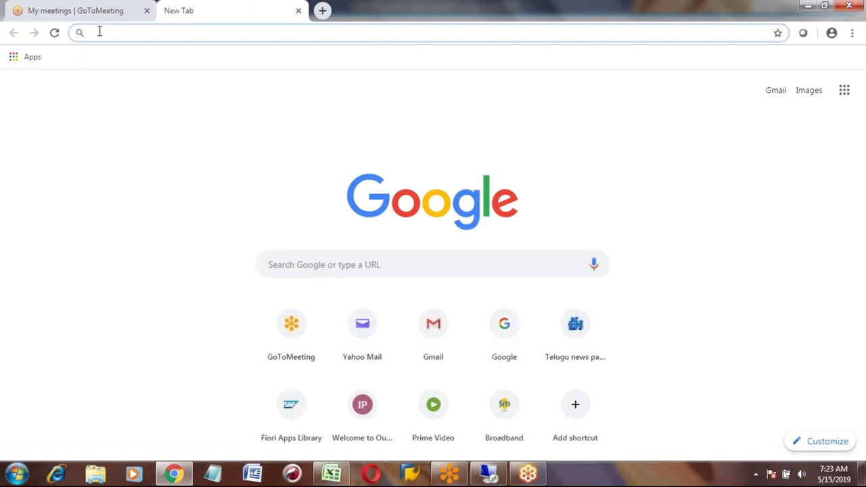
{"action": "type", "text": "ad"}
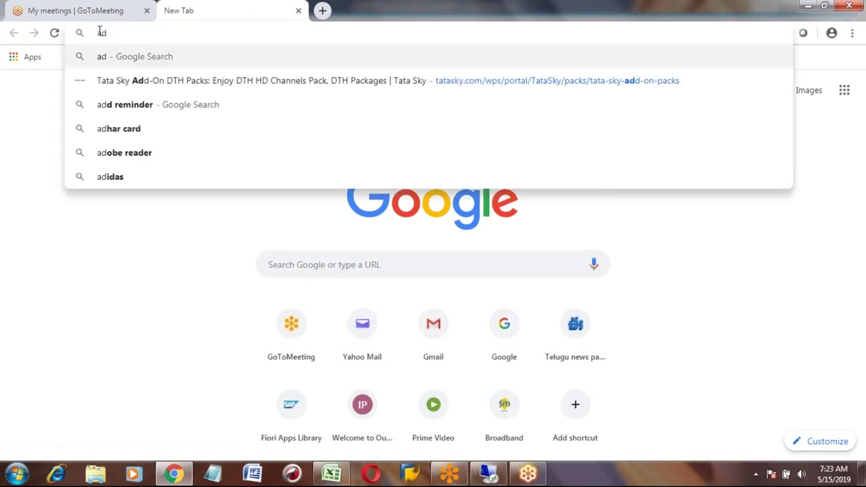
{"action": "type", "text": "van"}
{"action": "type", "text": "pitam"}
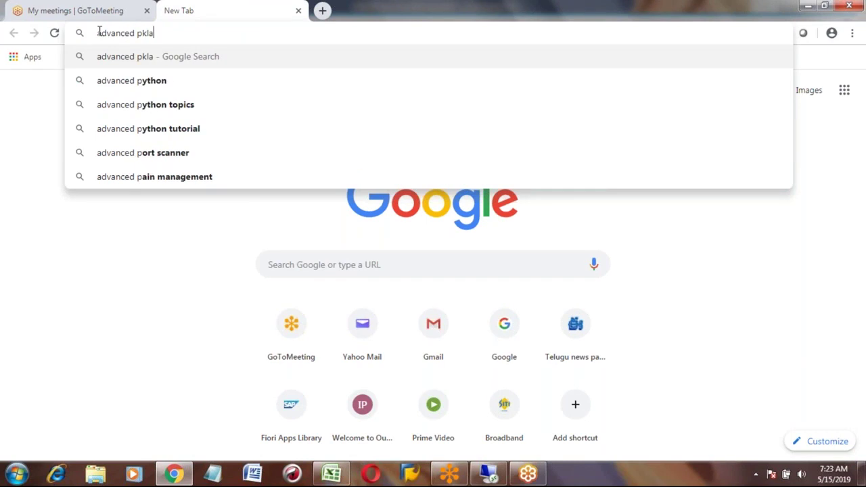
{"action": "key", "text": "BackSpace"}
{"action": "key", "text": "BackSpace"}
{"action": "key", "text": "BackSpace"}
{"action": "key", "text": "BackSpace"}
{"action": "type", "text": "k"}
{"action": "key", "text": "BackSpace"}
{"action": "type", "text": "pt"}
{"action": "key", "text": "BackSpace"}
{"action": "key", "text": "BackSpace"}
{"action": "type", "text": "lann"}
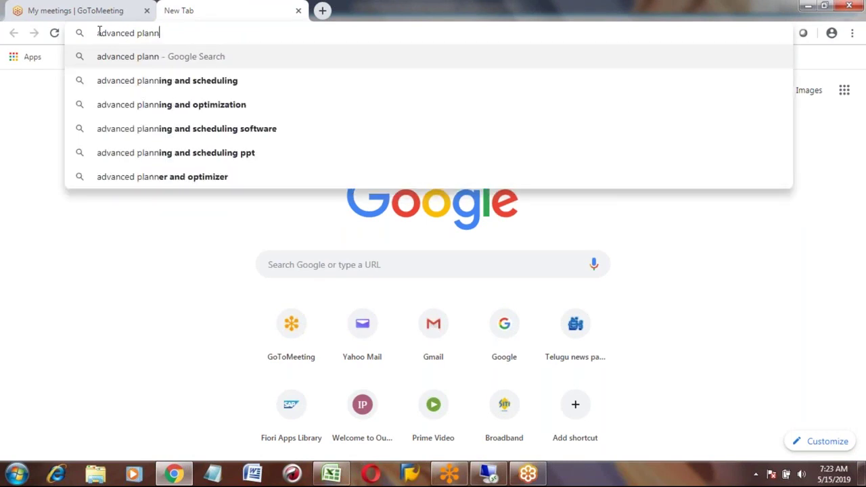
{"action": "type", "text": "ing tab i"}
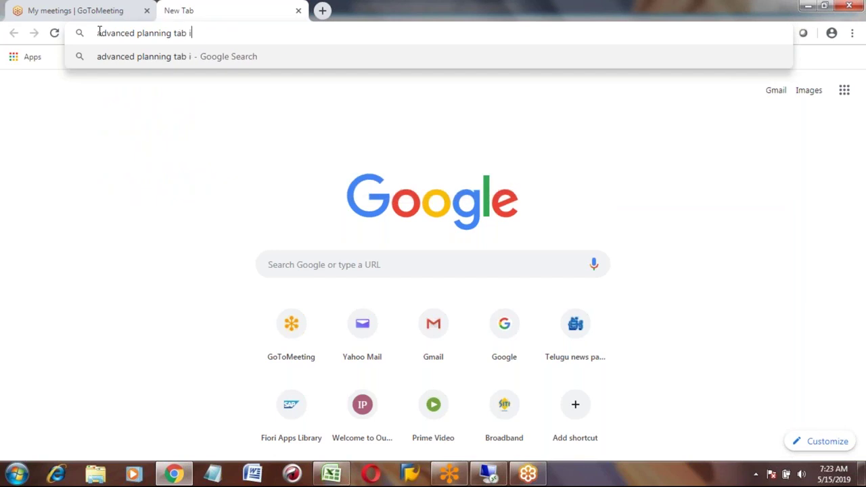
{"action": "type", "text": "n material master"}
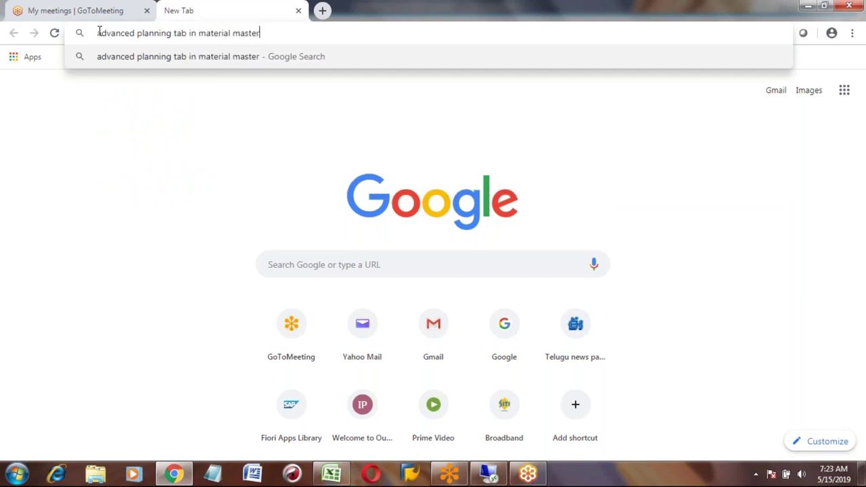
{"action": "key", "text": "Return"}
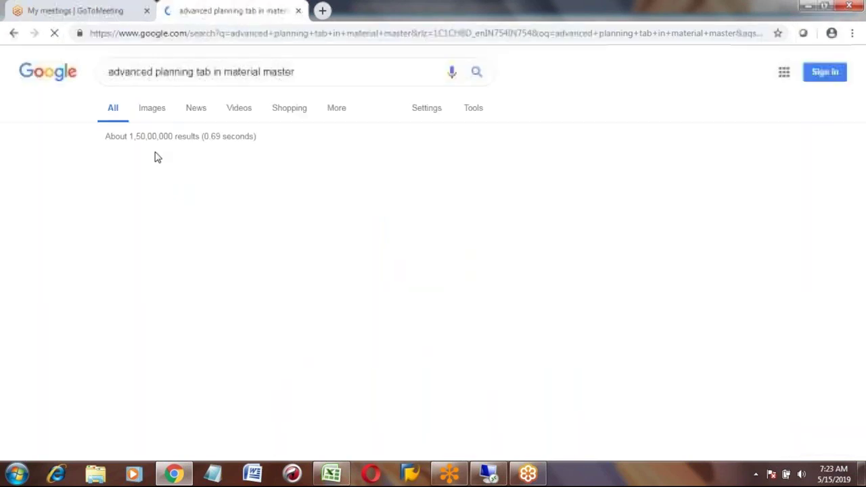
- Browse the image results and enlarge the ACOPA Change Material screenshot showing the Advanced Planning tab of the material master
{"action": "left_click", "coordinate": [153, 109]}
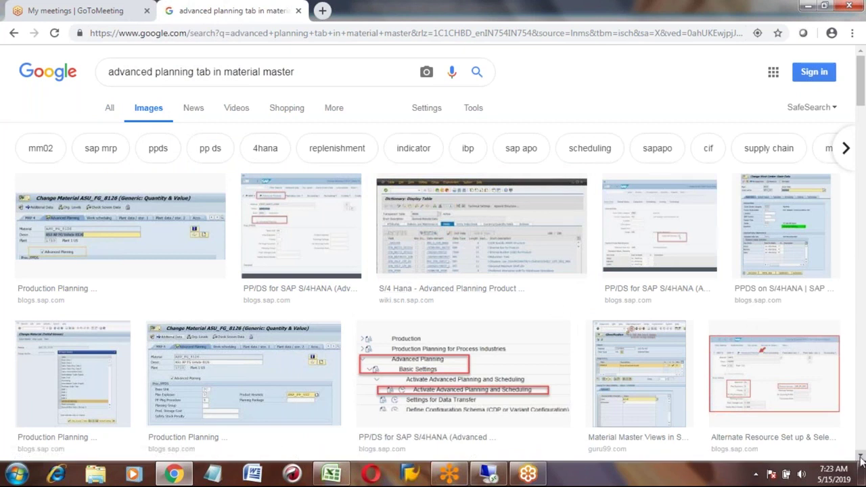
{"action": "scroll", "coordinate": [861, 459], "scroll_direction": "down", "scroll_amount": 4}
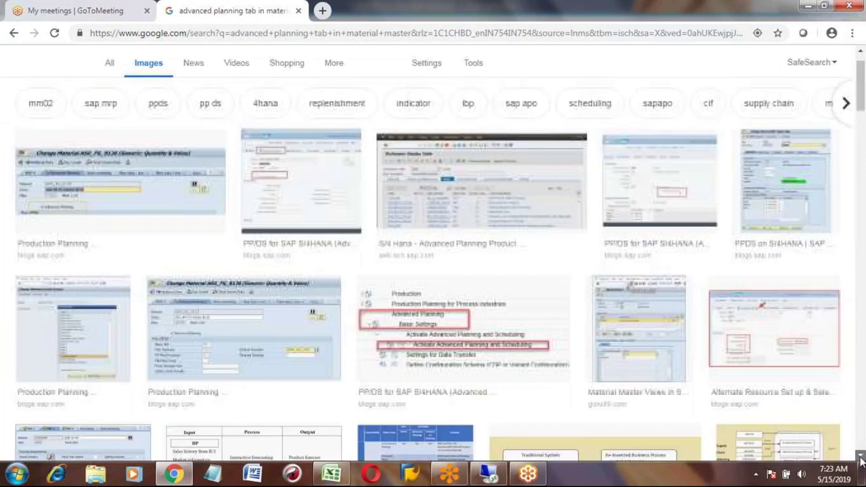
{"action": "scroll", "coordinate": [861, 458], "scroll_direction": "down", "scroll_amount": 1}
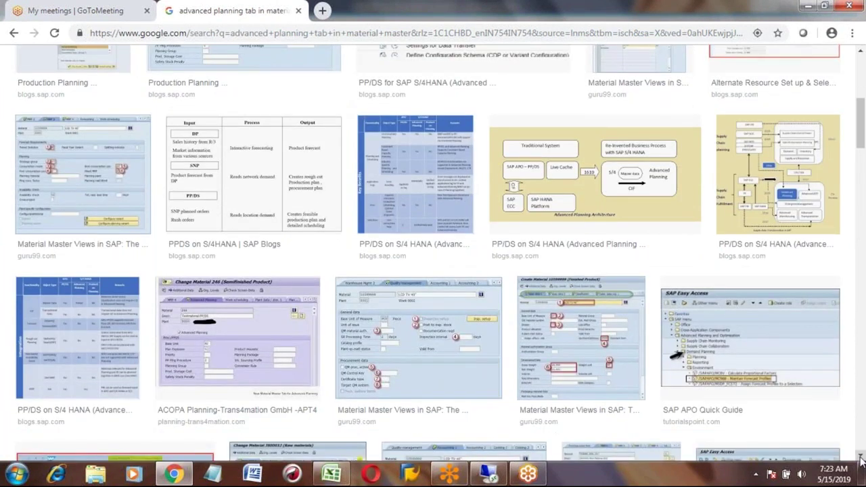
{"action": "scroll", "coordinate": [861, 458], "scroll_direction": "down", "scroll_amount": 1}
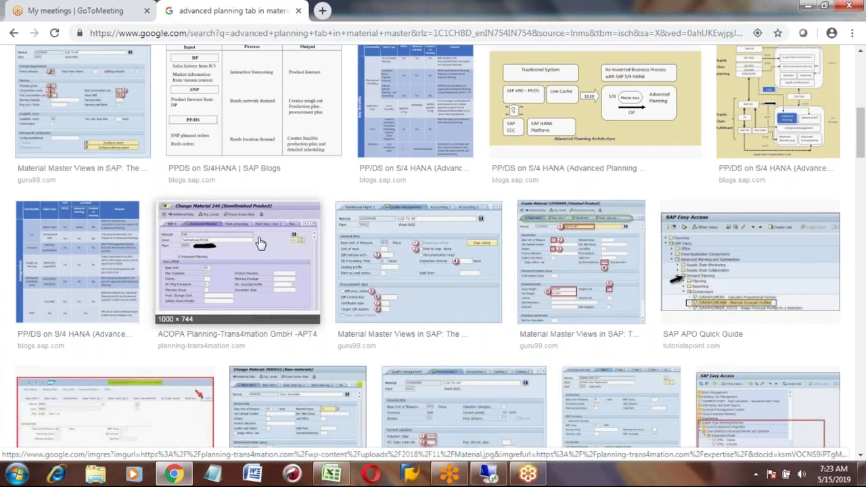
{"action": "left_click", "coordinate": [260, 242]}
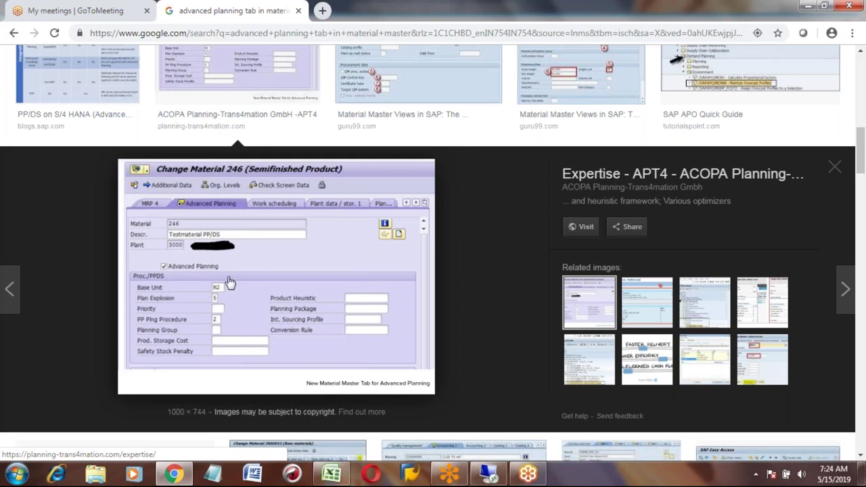
- Return to the Excel notes and review the manufacturing types and their example industries in C2:C5
{"action": "left_click", "coordinate": [333, 477]}
{"action": "left_click", "coordinate": [150, 152]}
{"action": "key", "text": "Up"}
{"action": "key", "text": "Up"}
{"action": "key", "text": "Up"}
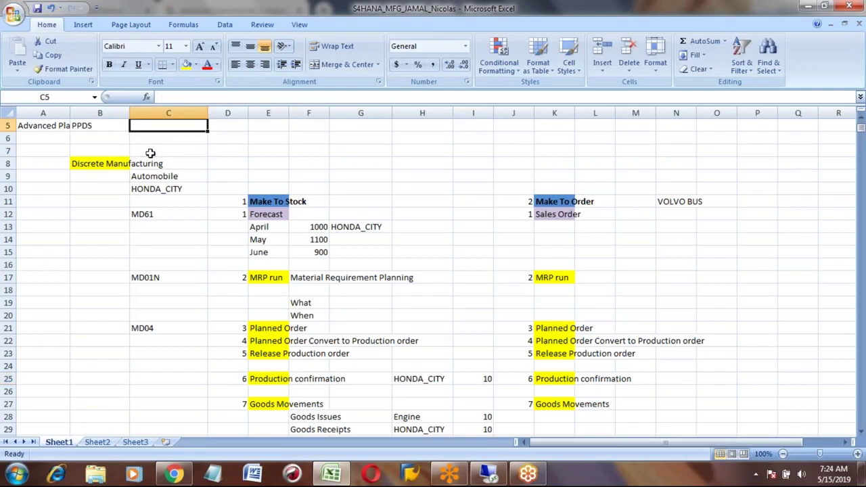
{"action": "scroll", "coordinate": [151, 153], "scroll_direction": "up", "scroll_amount": 1}
{"action": "key", "text": "Up"}
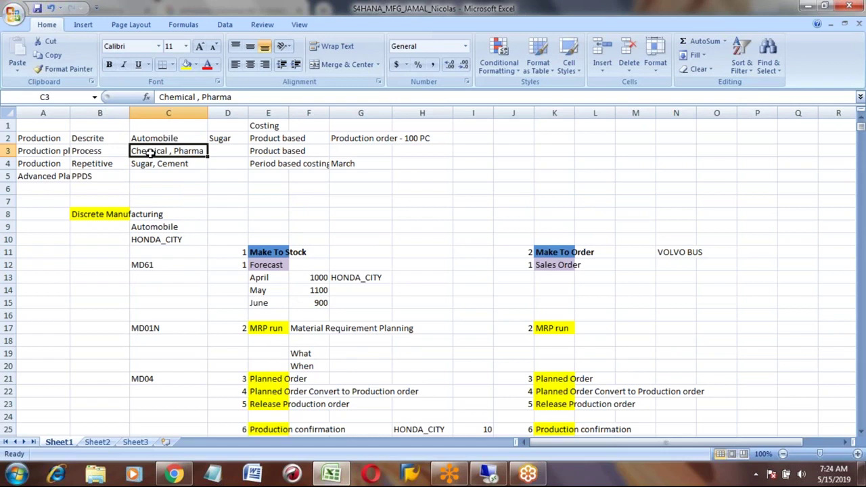
- Look through the Sheet1 notes from the manufacturing types past process order confirmation down to the Kanban and Batch Management sections
{"action": "key", "text": "Page_Down"}
{"action": "key", "text": "Page_Down"}
{"action": "key", "text": "Page_Down"}
{"action": "key", "text": "Page_Down"}
{"action": "key", "text": "Page_Down"}
{"action": "key", "text": "Page_Down"}
{"action": "key", "text": "Page_Down"}
{"action": "key", "text": "Page_Down"}
{"action": "key", "text": "Page_Down"}
{"action": "key", "text": "Page_Down"}
{"action": "key", "text": "Page_Down"}
{"action": "key", "text": "Page_Down"}
{"action": "key", "text": "Page_Down"}
{"action": "key", "text": "Page_Down"}
{"action": "key", "text": "Page_Down"}
{"action": "key", "text": "Page_Down"}
{"action": "key", "text": "Page_Down"}
{"action": "key", "text": "Page_Down"}
{"action": "key", "text": "Page_Down"}
{"action": "key", "text": "Page_Down"}
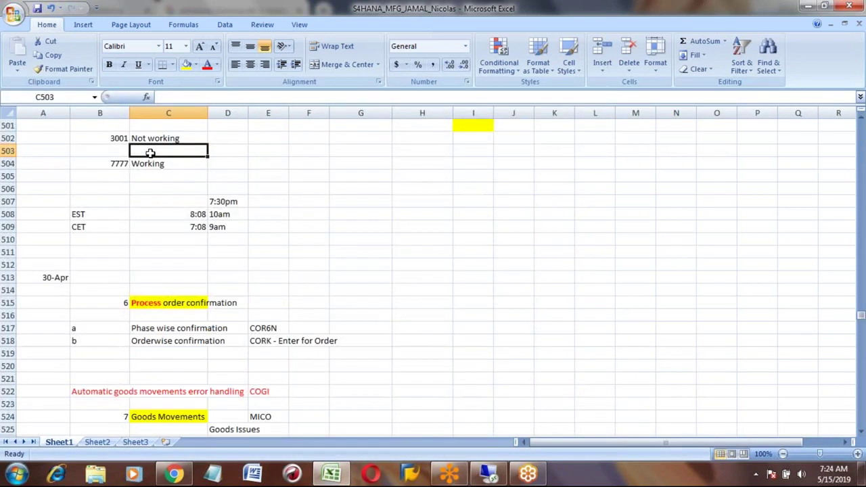
{"action": "key", "text": "Page_Down"}
{"action": "key", "text": "Page_Down"}
{"action": "key", "text": "Page_Down"}
{"action": "key", "text": "Page_Down"}
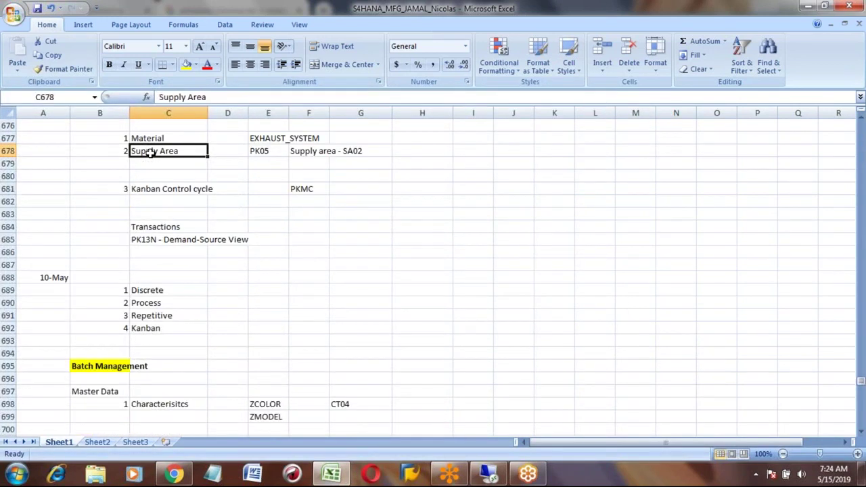
- Go to the 15-May Advanced Planning notes and select the first three listed features in C797 to C799
{"action": "key", "text": "Page_Down"}
{"action": "key", "text": "Page_Down"}
{"action": "key", "text": "Page_Down"}
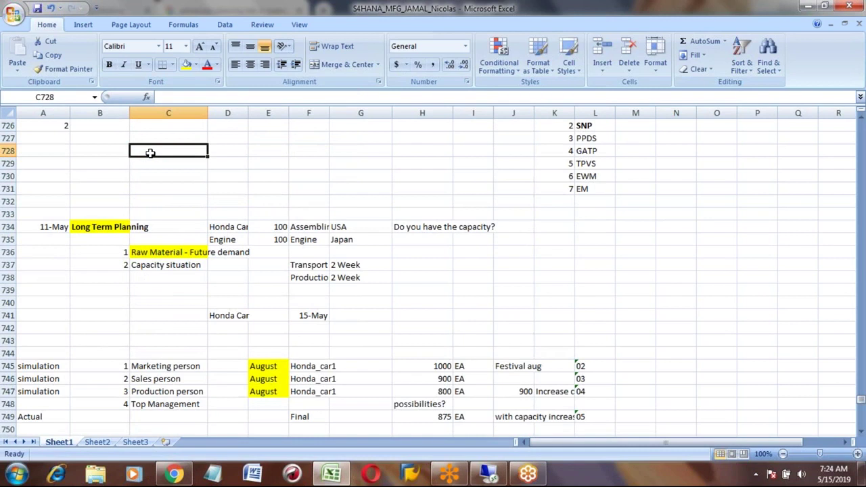
{"action": "key", "text": "Page_Down"}
{"action": "key", "text": "Page_Down"}
{"action": "key", "text": "Page_Up"}
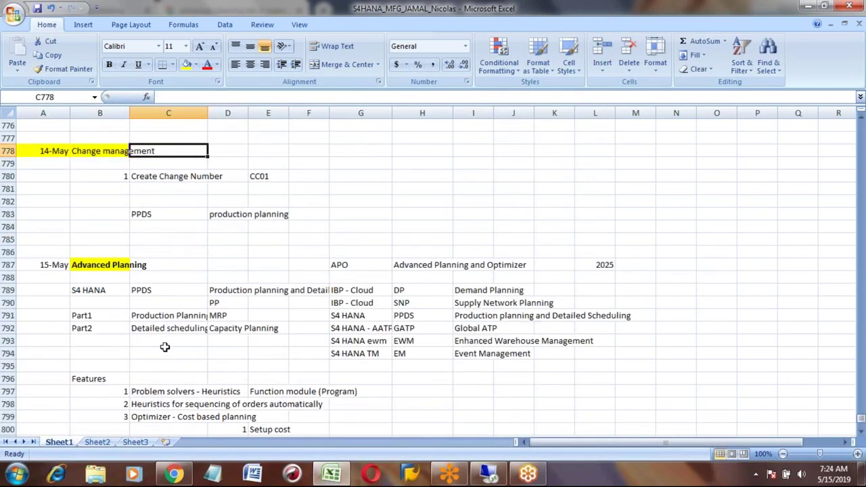
{"action": "left_click", "coordinate": [153, 316]}
{"action": "key", "text": "Down"}
{"action": "key", "text": "Down"}
{"action": "key", "text": "Down"}
{"action": "key", "text": "Down"}
{"action": "key", "text": "Down"}
{"action": "key", "text": "Down"}
{"action": "key", "text": "shift+Down"}
{"action": "key", "text": "shift+Down"}
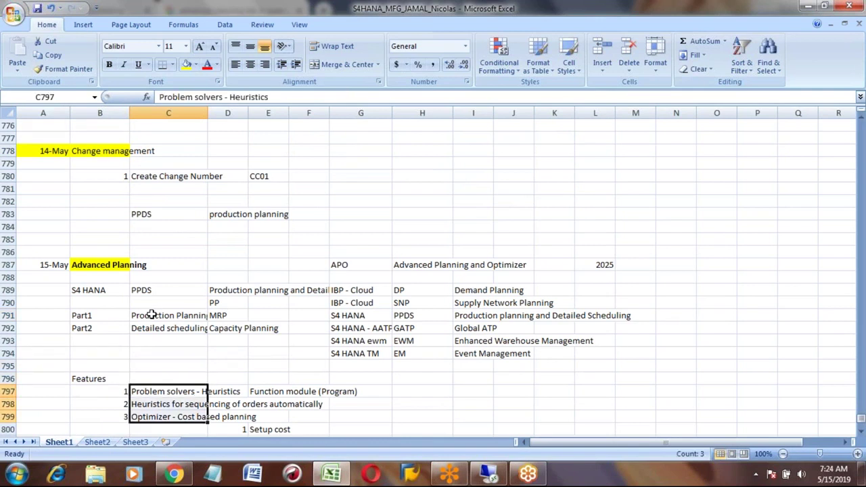
- Switch to the SAP remote desktop session and expand the Advanced Planning folder under Logistics
{"action": "mouse_move", "coordinate": [491, 479]}
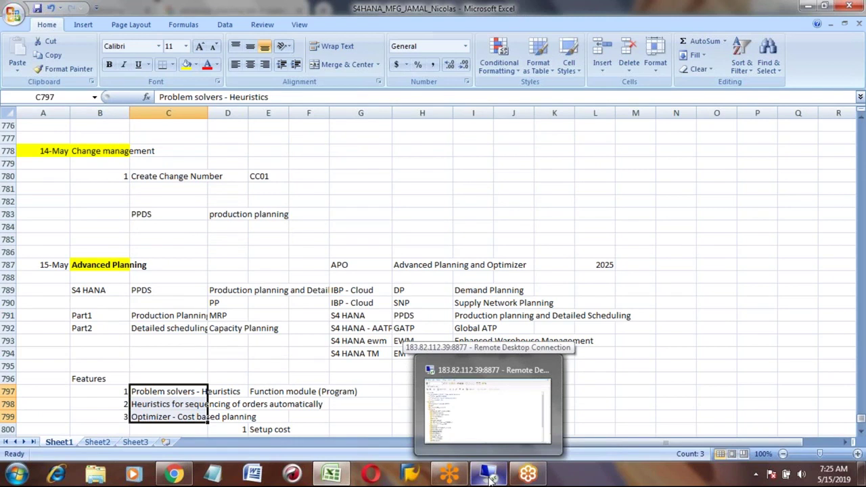
{"action": "left_click", "coordinate": [491, 478]}
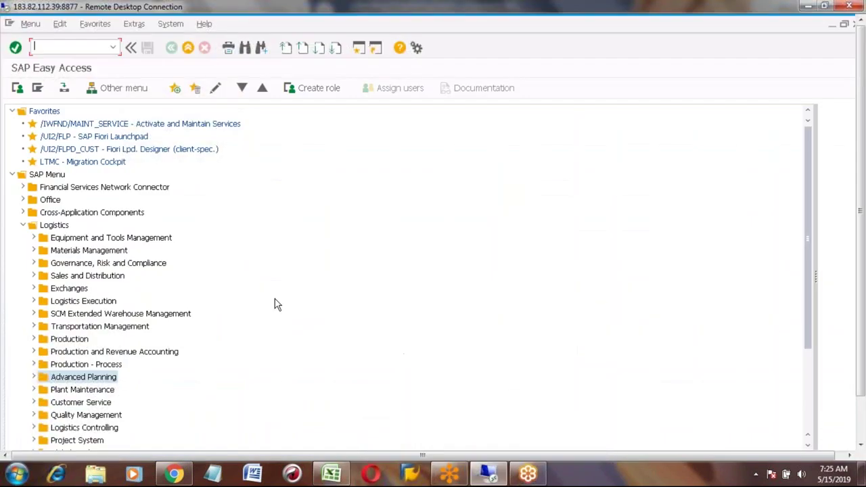
{"action": "left_click", "coordinate": [33, 377]}
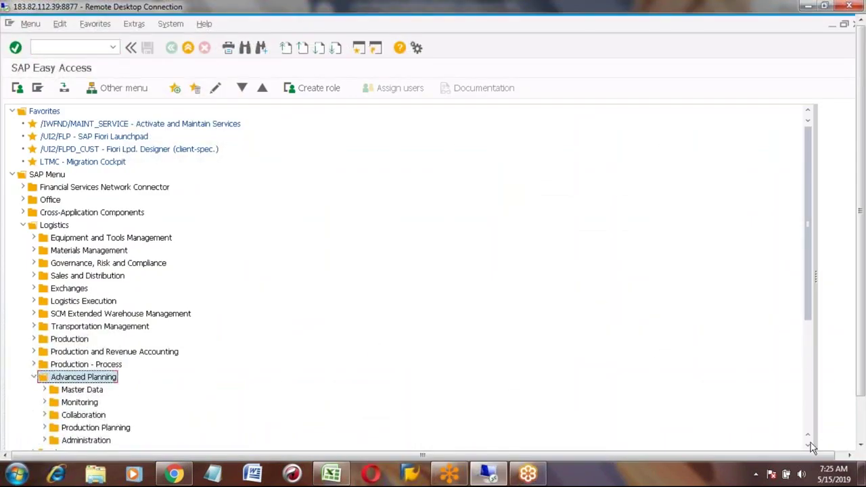
{"action": "scroll", "coordinate": [809, 445], "scroll_direction": "down", "scroll_amount": 3}
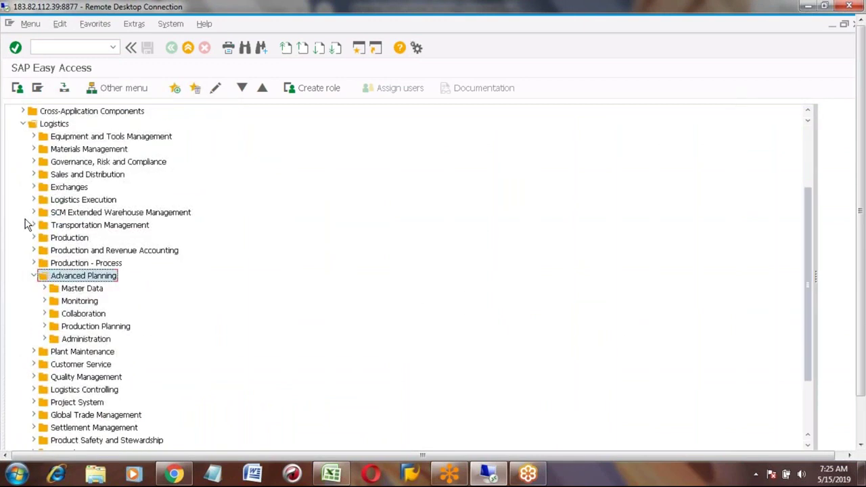
- Point out Logistics, Production, Production - Process and Advanced Planning, and expand the Production Planning folder under Advanced Planning
{"action": "left_click", "coordinate": [56, 126]}
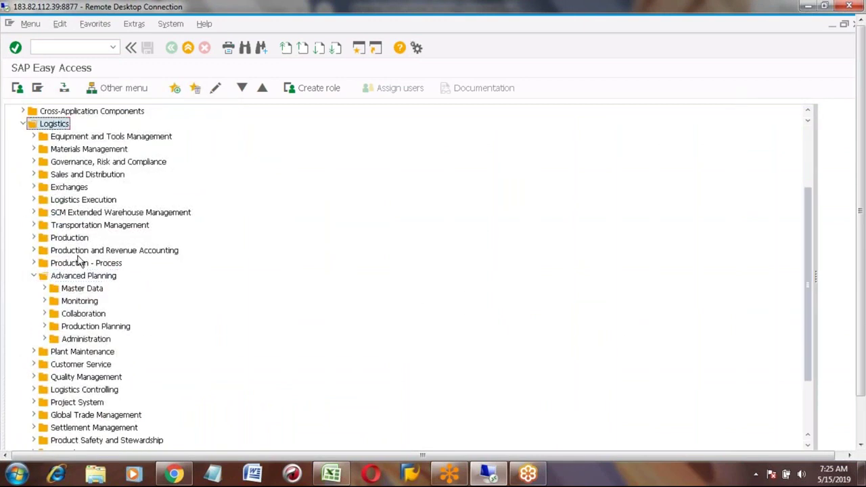
{"action": "left_click", "coordinate": [70, 240]}
{"action": "left_click", "coordinate": [77, 265]}
{"action": "left_click", "coordinate": [78, 278]}
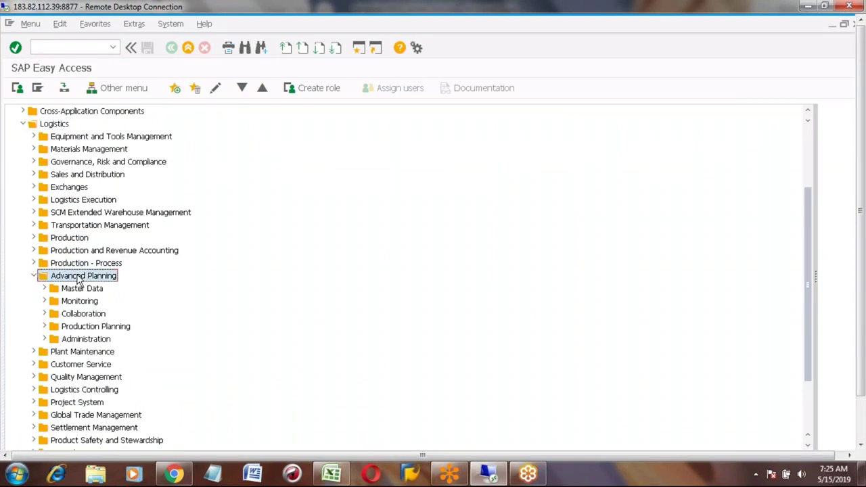
{"action": "left_click", "coordinate": [66, 328]}
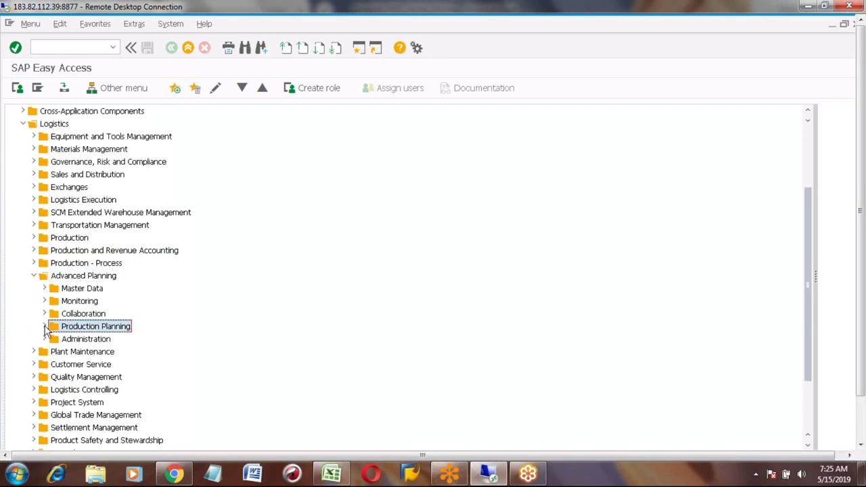
{"action": "left_click", "coordinate": [45, 327]}
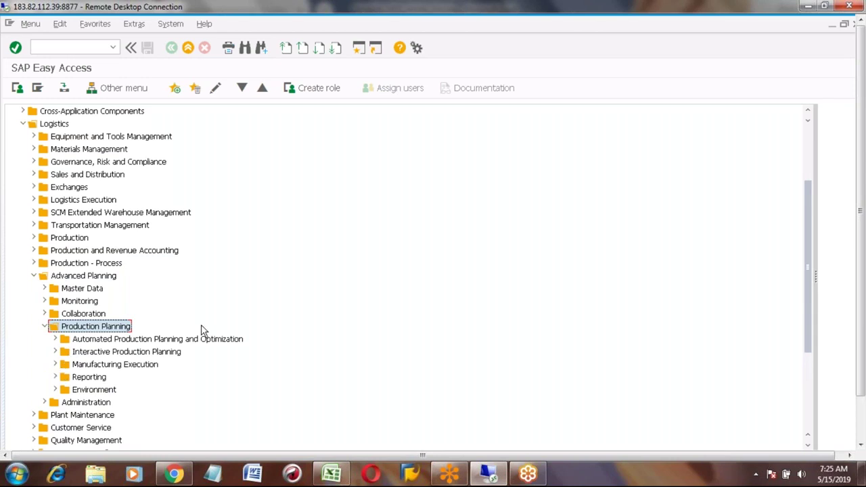
- Check the "Problem solvers - Heuristics" feature in the Excel notes and return to the SAP session
{"action": "key", "text": "alt+Tab"}
{"action": "left_click", "coordinate": [163, 391]}
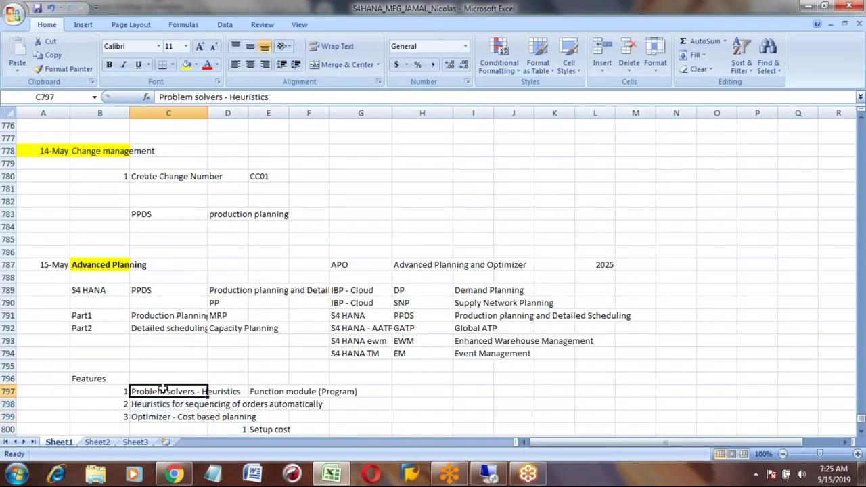
{"action": "key", "text": "alt+Tab"}
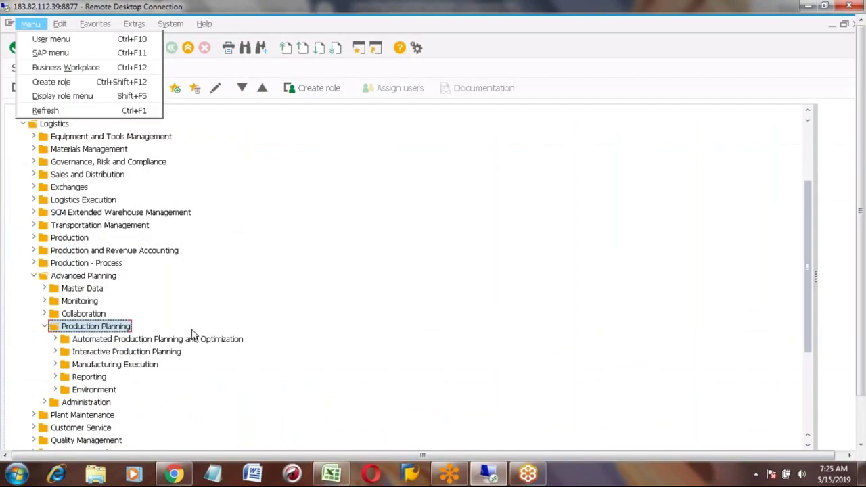
- Expand Automated Production Planning and Optimization and select the /SAPAPO/CDPSB0 Production Planning Run transaction
{"action": "left_click", "coordinate": [55, 339]}
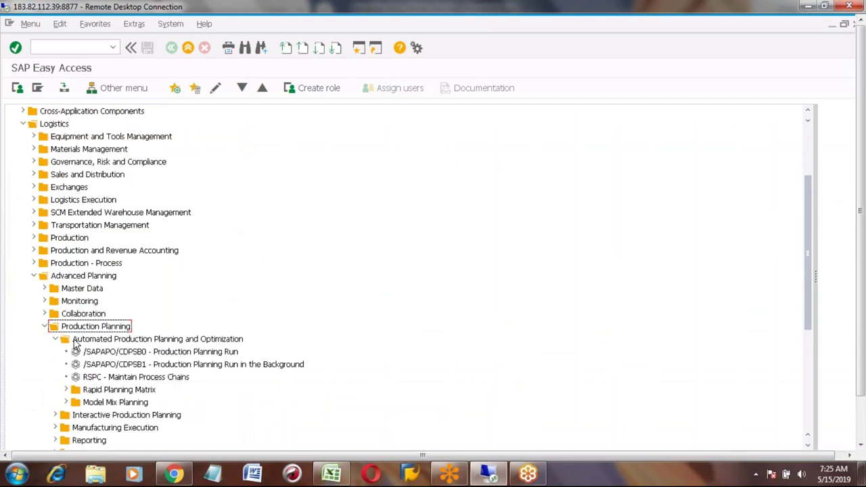
{"action": "left_click", "coordinate": [120, 342]}
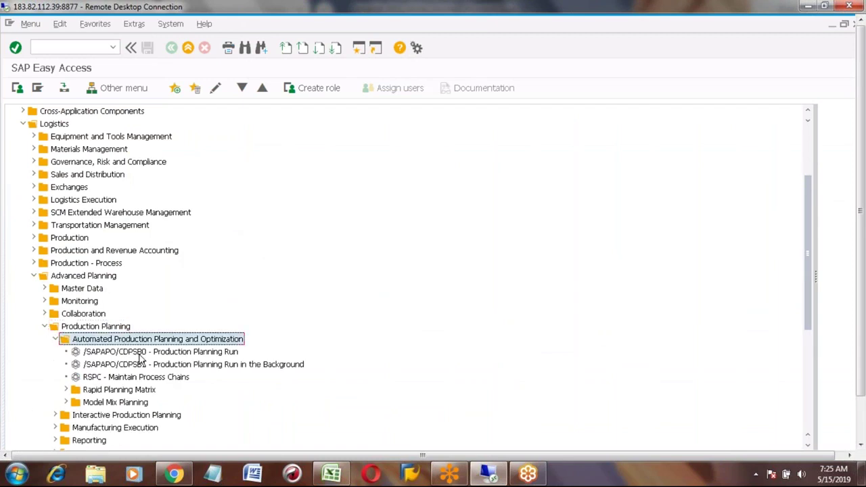
{"action": "left_click", "coordinate": [138, 353]}
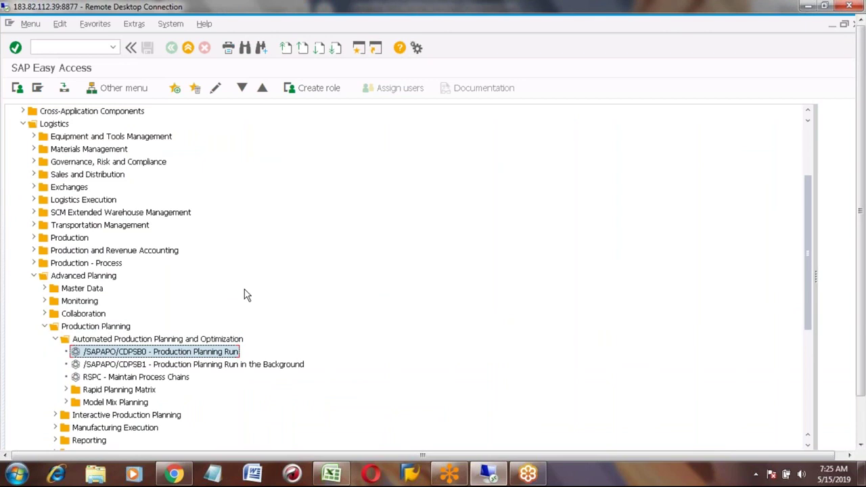
- Switch to the Excel notes and enter "/SAPAPO/CDPSB0 - Production Planning Run" in cell H797
{"action": "key", "text": "alt+Tab"}
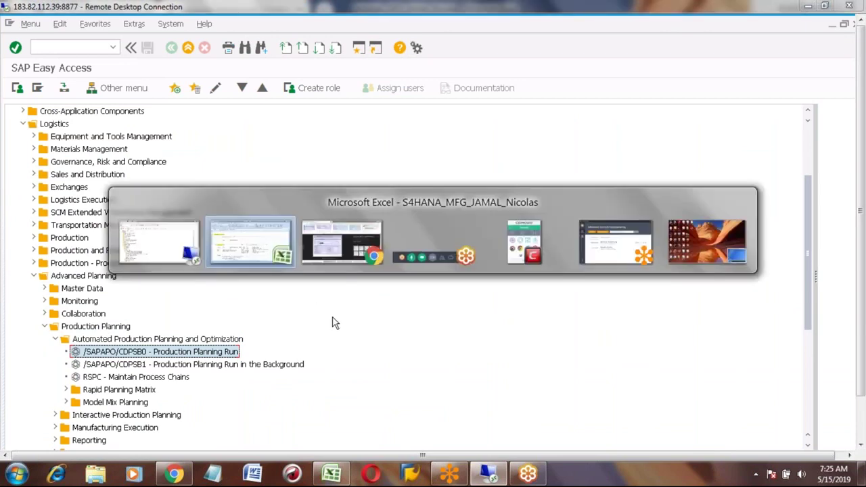
{"action": "left_click", "coordinate": [418, 386]}
{"action": "type", "text": "/SAPAPO/CDPSB0 - Production Planning Run"}
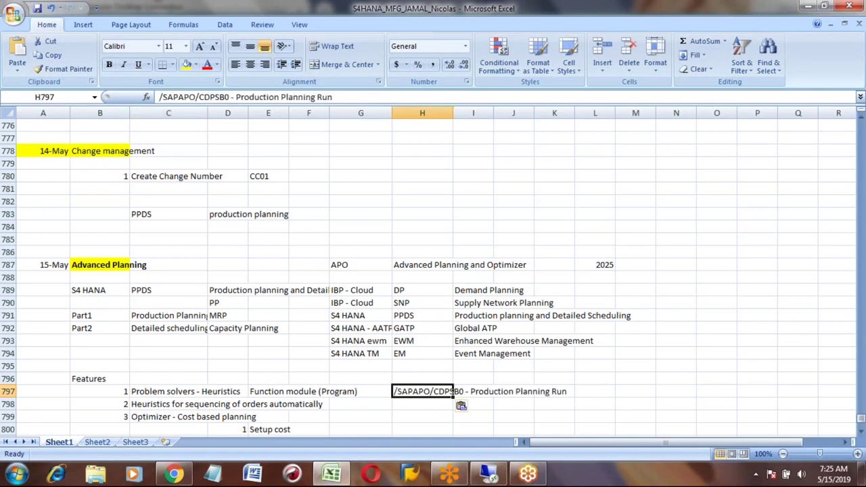
{"action": "key", "text": "Down"}
{"action": "key", "text": "Down"}
{"action": "key", "text": "Down"}
{"action": "key", "text": "Down"}
{"action": "key", "text": "Down"}
{"action": "key", "text": "Down"}
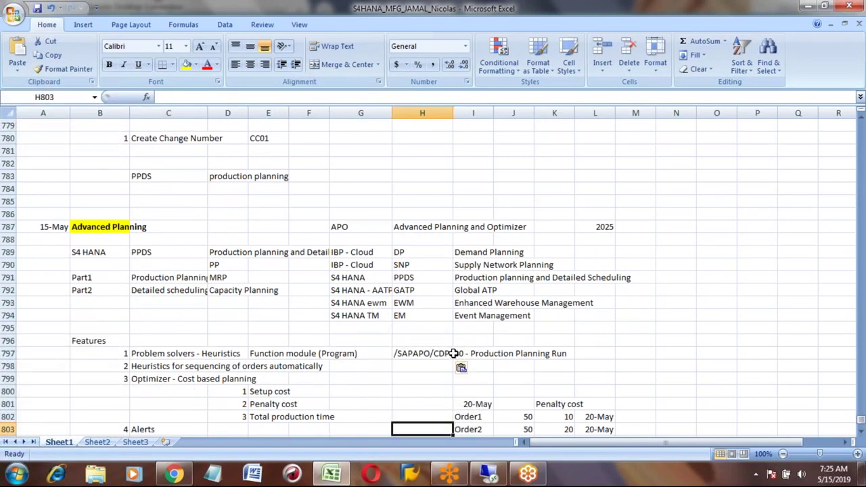
- Open the H797 entry for editing and highlight its transaction code /SAPAPO/CDPSB0 including the leading slash
{"action": "left_click", "coordinate": [417, 351]}
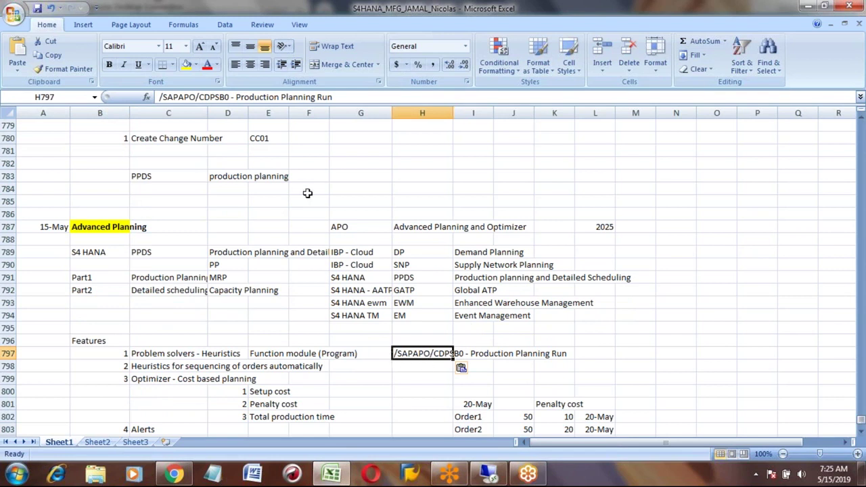
{"action": "left_click", "coordinate": [218, 98]}
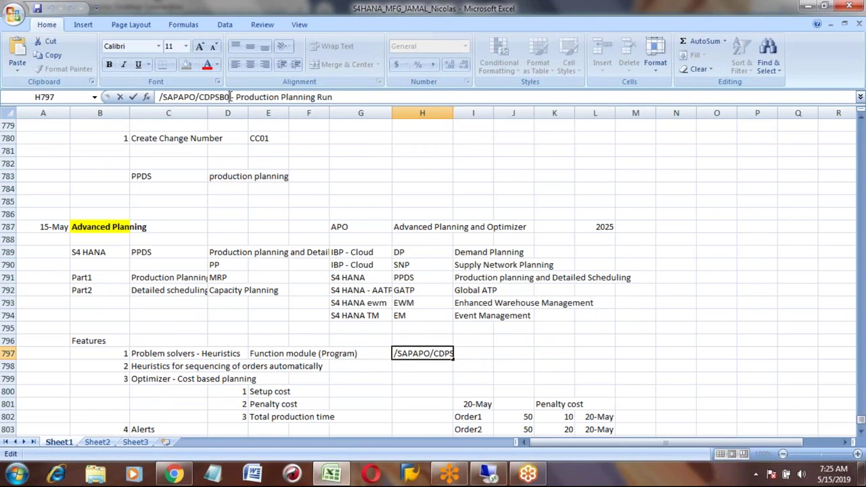
{"action": "key", "text": "shift+Left"}
{"action": "key", "text": "shift+Left"}
{"action": "key", "text": "shift+Left"}
{"action": "key", "text": "shift+Left"}
{"action": "key", "text": "shift+Left"}
{"action": "key", "text": "shift+Left"}
{"action": "key", "text": "shift+Left"}
{"action": "key", "text": "shift+Left"}
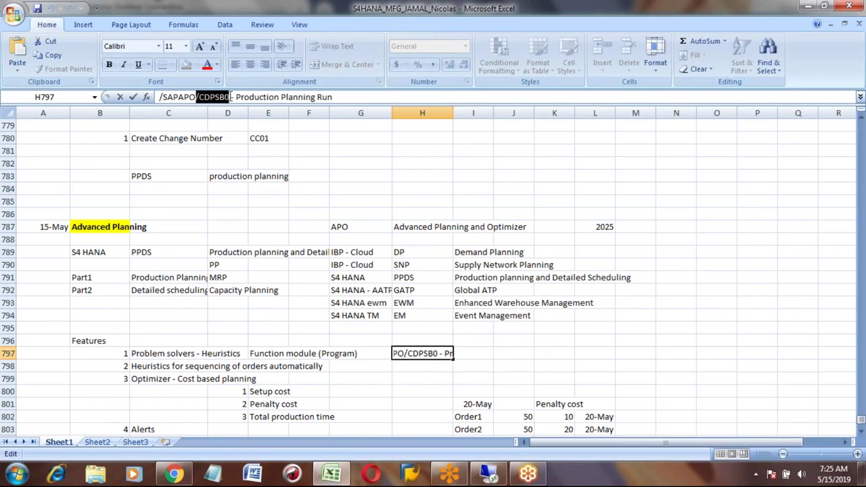
{"action": "key", "text": "shift+Left"}
{"action": "key", "text": "shift+Left"}
{"action": "key", "text": "shift+Left"}
{"action": "key", "text": "shift+Left"}
{"action": "key", "text": "shift+Left"}
{"action": "key", "text": "shift+Left"}
{"action": "key", "text": "Left"}
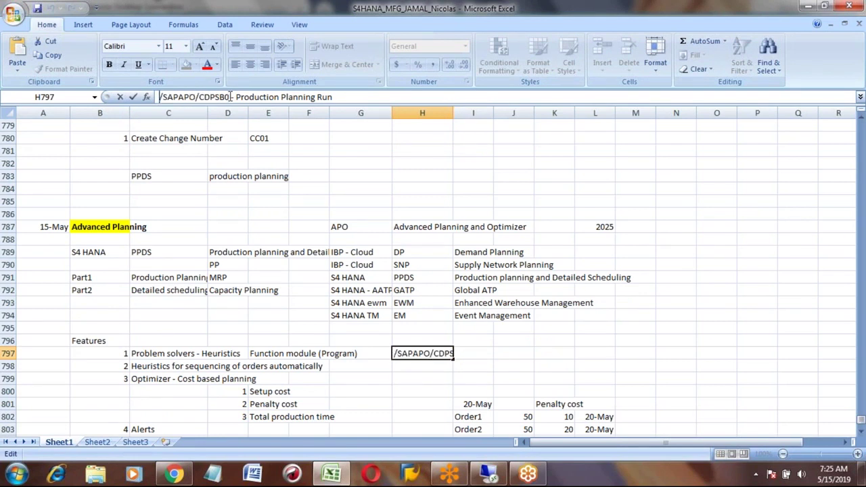
- Switch to SAP and try to start the transaction with the command /N/SAPAPO/CEPSB0
{"action": "key", "text": "alt+Tab"}
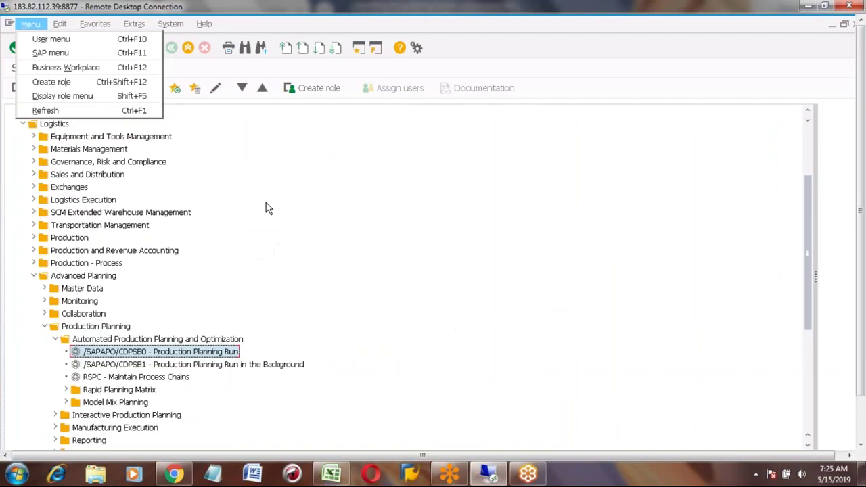
{"action": "left_click", "coordinate": [55, 45]}
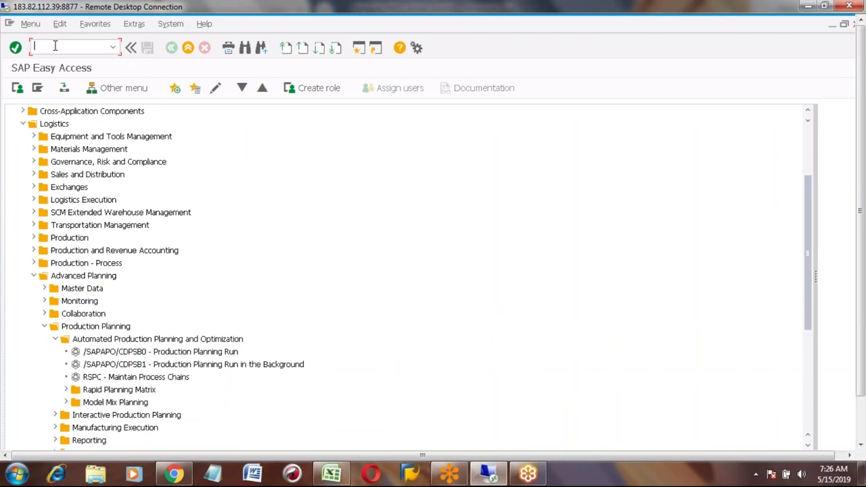
{"action": "type", "text": "MM01"}
{"action": "key", "text": "BackSpace"}
{"action": "key", "text": "BackSpace"}
{"action": "key", "text": "BackSpace"}
{"action": "key", "text": "BackSpace"}
{"action": "type", "text": "/N"}
{"action": "type", "text": "/SAPAPO/CEPSB0"}
{"action": "key", "text": "Return"}
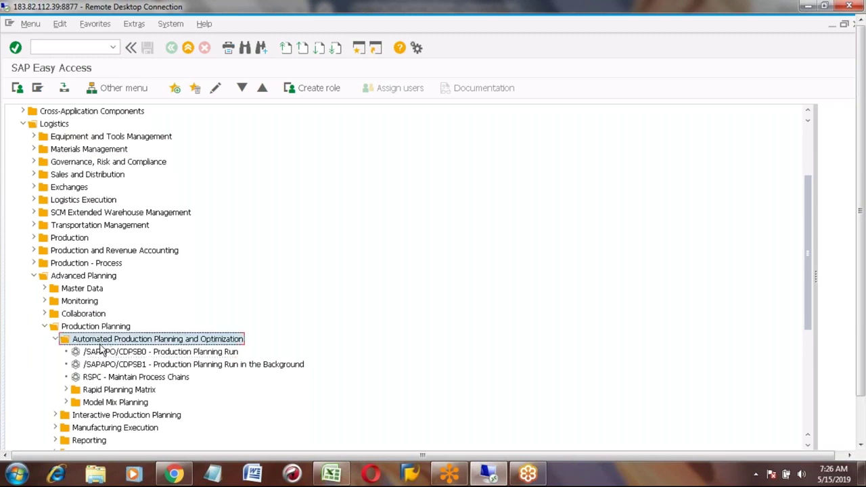
- Look through the Automated Production Planning and Optimization transactions and read SAP's status message for the attempted command
{"action": "key", "text": "Down"}
{"action": "key", "text": "Down"}
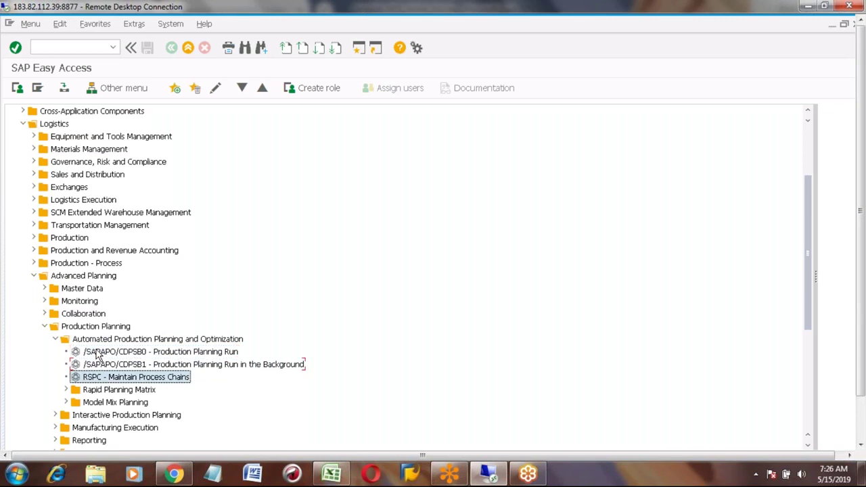
{"action": "left_click", "coordinate": [809, 429]}
{"action": "left_click", "coordinate": [861, 436]}
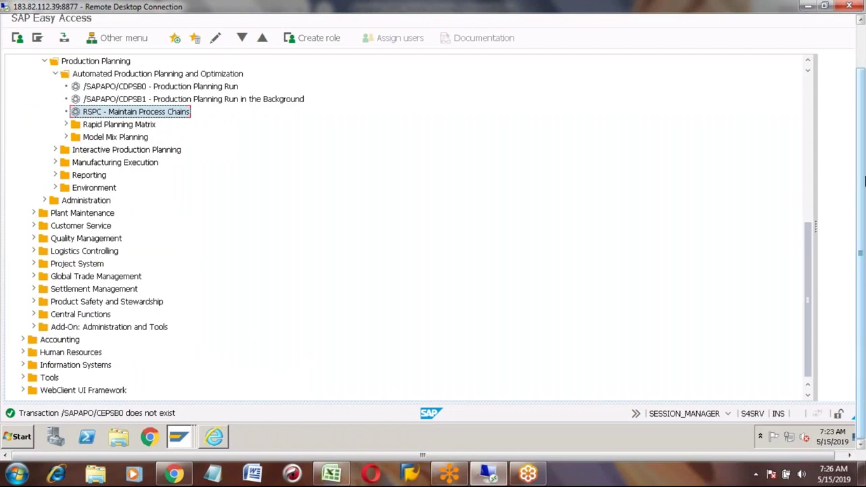
{"action": "left_click", "coordinate": [861, 52]}
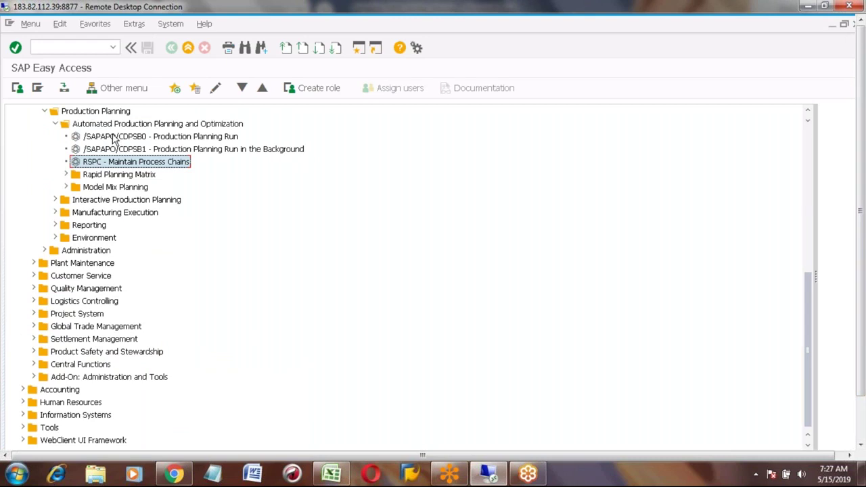
- Expand the Interactive Production Planning folder and point out its Product View transaction, /SAPAPO/RRP3
{"action": "left_click", "coordinate": [55, 200]}
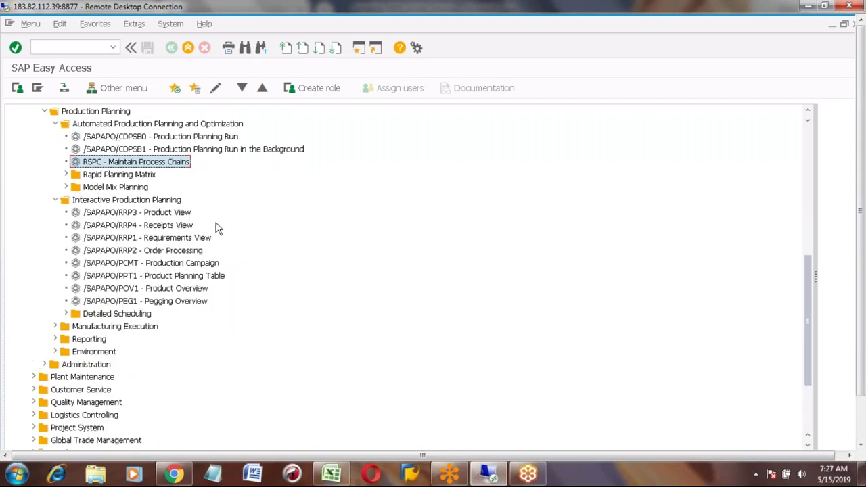
{"action": "left_click", "coordinate": [154, 213]}
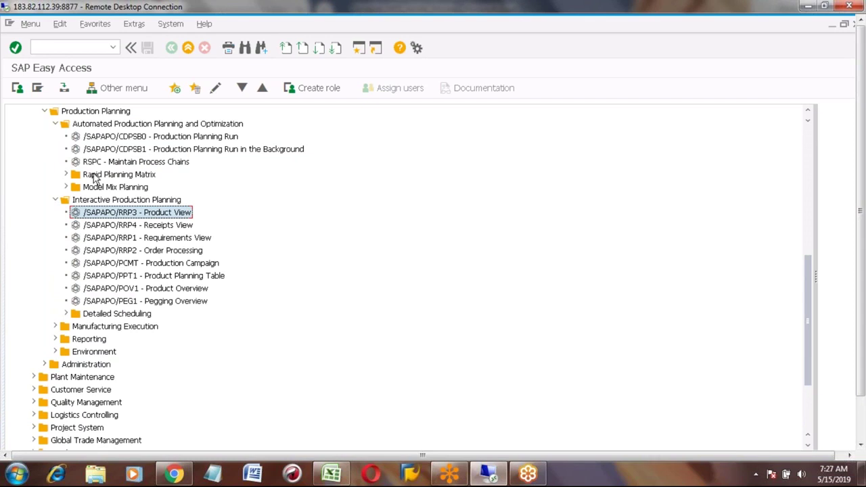
{"action": "left_click", "coordinate": [95, 127]}
{"action": "left_click", "coordinate": [102, 201]}
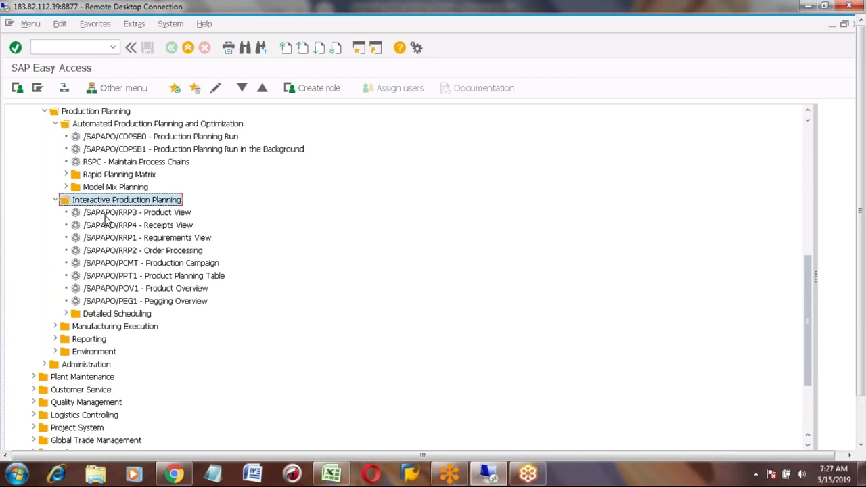
- Go through the Interactive Production Planning transactions and expand the Detailed Scheduling folder beneath them
{"action": "key", "text": "Down"}
{"action": "key", "text": "Down"}
{"action": "key", "text": "Down"}
{"action": "key", "text": "Down"}
{"action": "key", "text": "Down"}
{"action": "key", "text": "Down"}
{"action": "key", "text": "Down"}
{"action": "key", "text": "Down"}
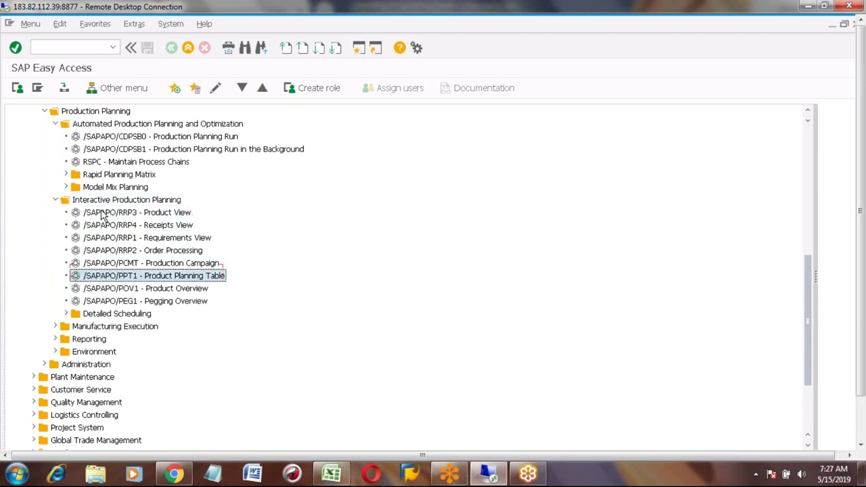
{"action": "left_click", "coordinate": [103, 316]}
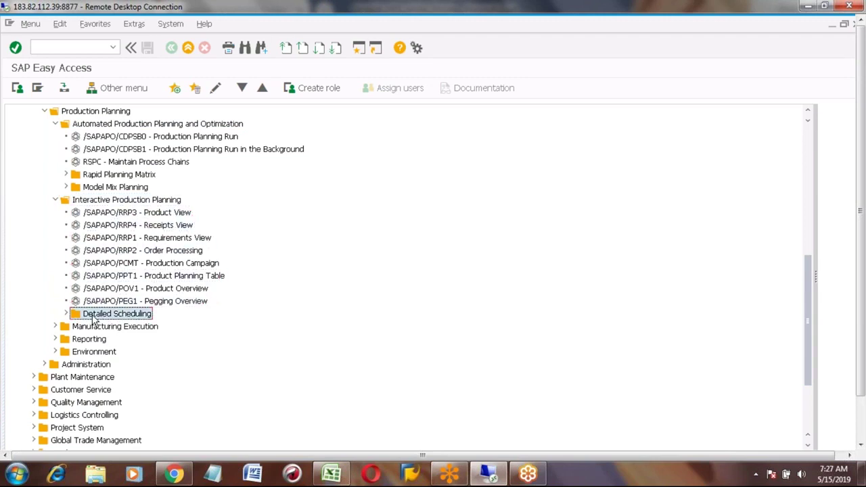
{"action": "left_click", "coordinate": [67, 314]}
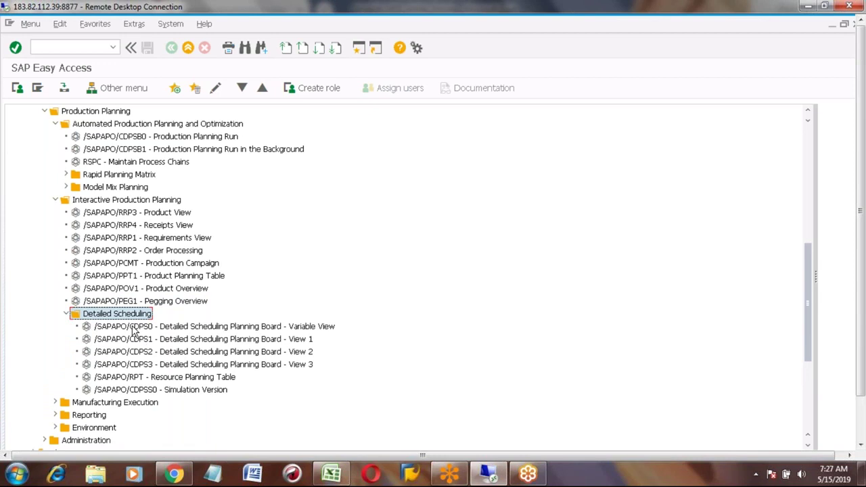
- Copy "/SAPAPO/CDPS0 - Detailed Scheduling Planning Board - Variable View" from the SAP menu into Excel cell H798, beside the sequencing heuristics feature
{"action": "left_click", "coordinate": [133, 327]}
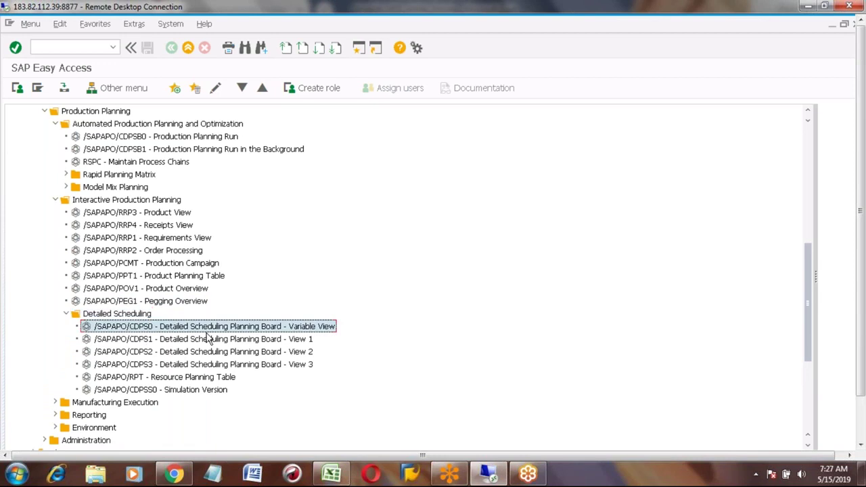
{"action": "key", "text": "alt+Tab"}
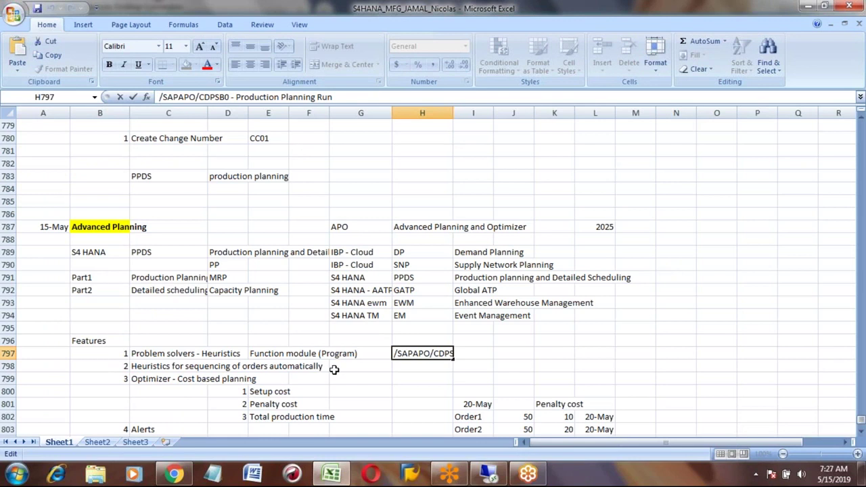
{"action": "left_click", "coordinate": [166, 369]}
{"action": "key", "text": "Right"}
{"action": "key", "text": "Right"}
{"action": "key", "text": "Right"}
{"action": "key", "text": "Right"}
{"action": "key", "text": "Right"}
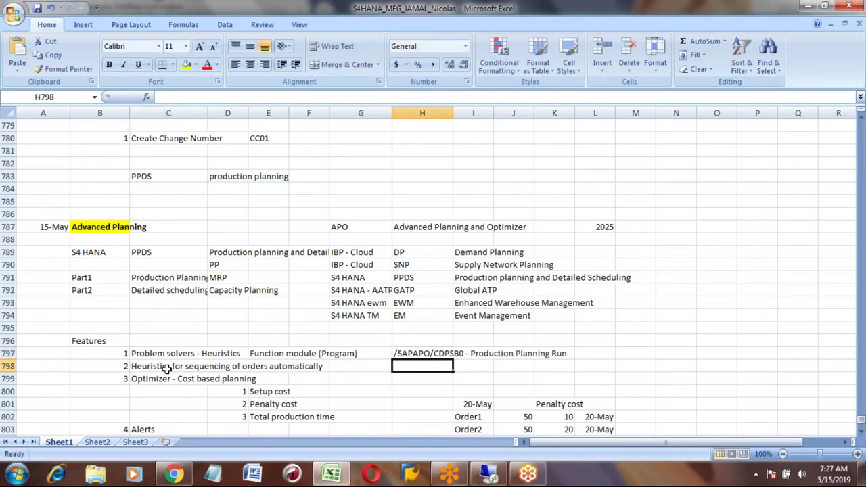
{"action": "type", "text": "/SAPAPO/CDPS0 - Detailed Scheduling Planning Board - Variable View"}
{"action": "key", "text": "Down"}
{"action": "key", "text": "Down"}
{"action": "key", "text": "Down"}
{"action": "key", "text": "Down"}
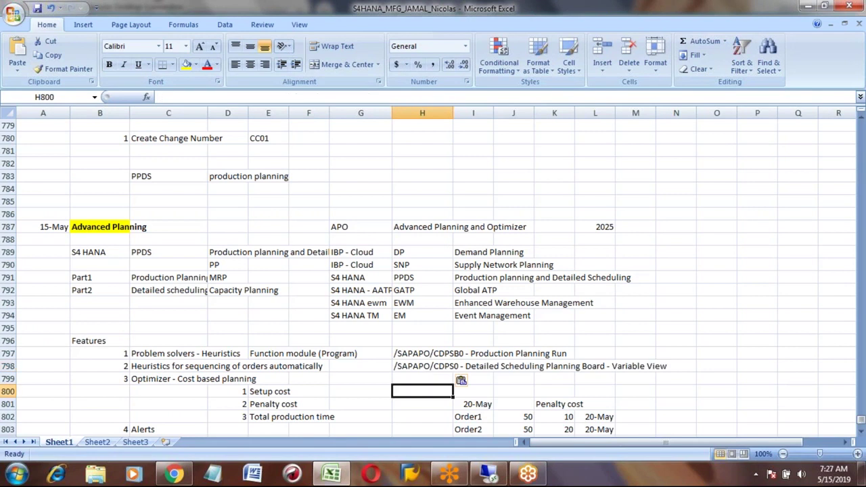
- Enter "/SAPAPO/CDPS0 - Detailed Scheduling Planning Board - Variable View" in H799 as well, beside the cost-based Optimizer feature
{"action": "key", "text": "Up"}
{"action": "key", "text": "Up"}
{"action": "key", "text": "Up"}
{"action": "key", "text": "Up"}
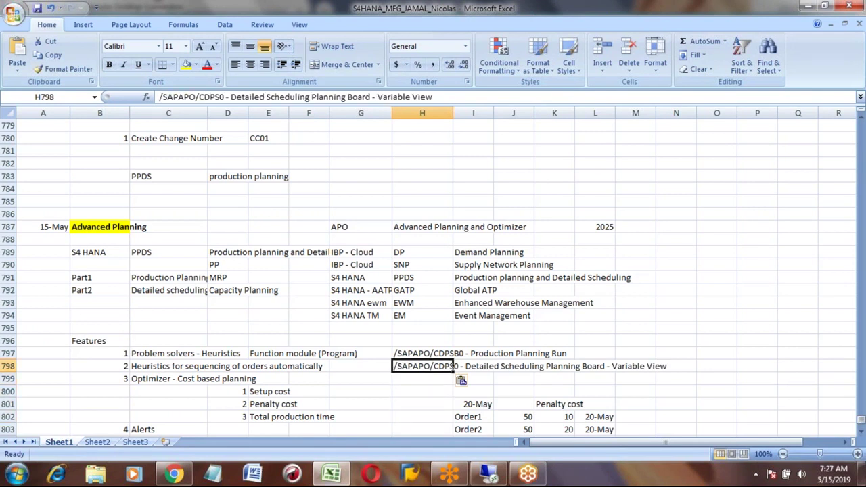
{"action": "key", "text": "Down"}
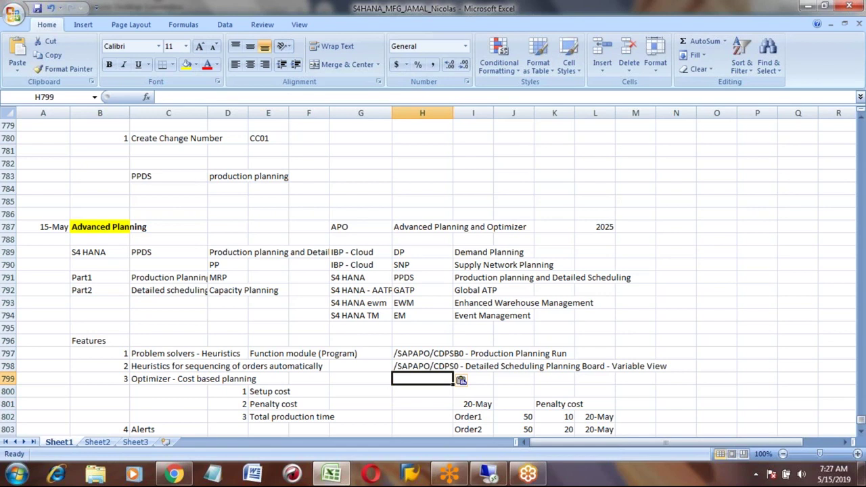
{"action": "type", "text": "/SAPAPO/CDPS0 - Detailed Scheduling Planning Board - Variable View"}
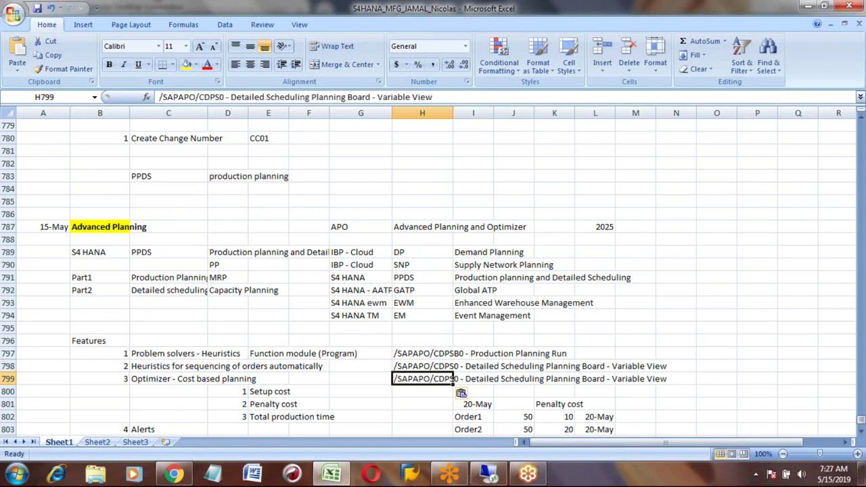
- Move through the feature rows and select cell H803 in the Alerts row
{"action": "key", "text": "Down"}
{"action": "key", "text": "Down"}
{"action": "key", "text": "Down"}
{"action": "key", "text": "Down"}
{"action": "key", "text": "Down"}
{"action": "key", "text": "Down"}
{"action": "key", "text": "Down"}
{"action": "key", "text": "Down"}
{"action": "key", "text": "Down"}
{"action": "key", "text": "Down"}
{"action": "key", "text": "Down"}
{"action": "key", "text": "Down"}
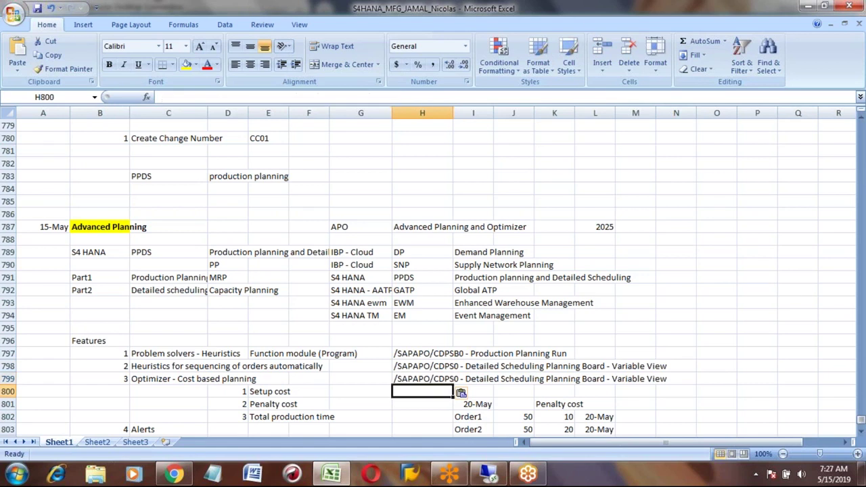
{"action": "key", "text": "Up"}
{"action": "key", "text": "Up"}
{"action": "key", "text": "Up"}
{"action": "key", "text": "Up"}
{"action": "key", "text": "Up"}
{"action": "key", "text": "Up"}
{"action": "key", "text": "Up"}
{"action": "key", "text": "Up"}
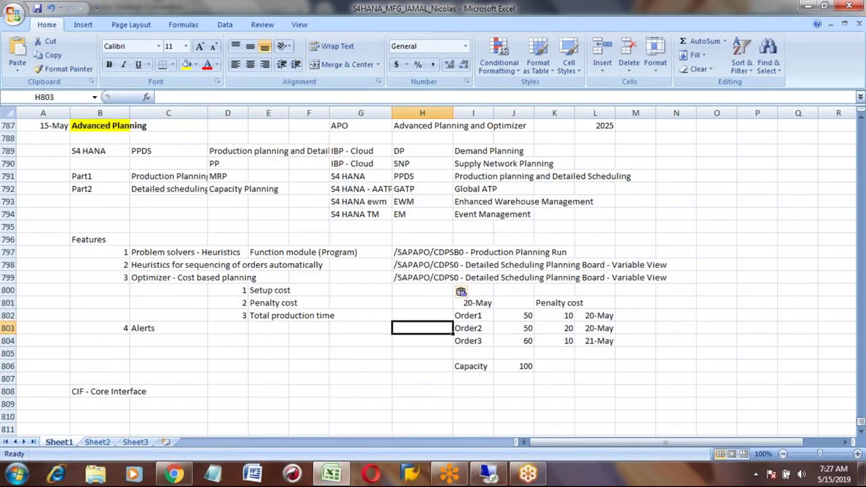
- Switch to SAP, expand the Monitoring and Alert Monitor folders under Advanced Planning, and select the /SAPAPO/AMON1 - Alert Monitor transaction
{"action": "key", "text": "alt+Tab"}
{"action": "left_click", "coordinate": [247, 238]}
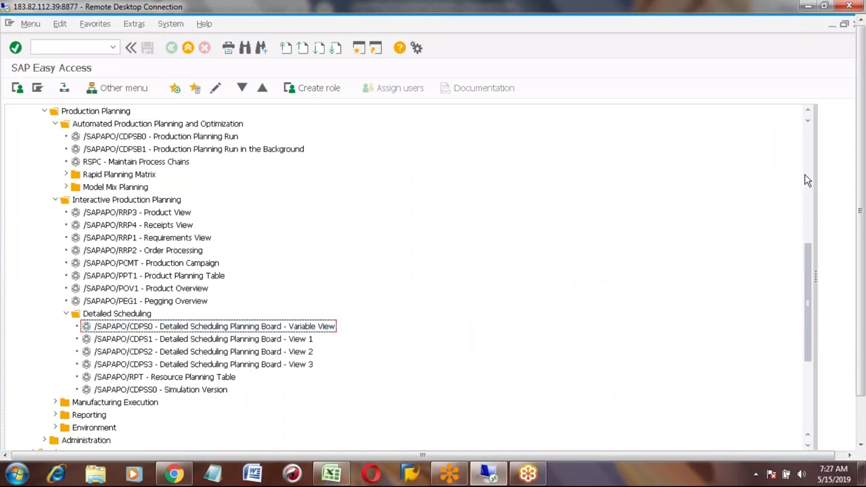
{"action": "scroll", "coordinate": [808, 115], "scroll_direction": "up", "scroll_amount": 2}
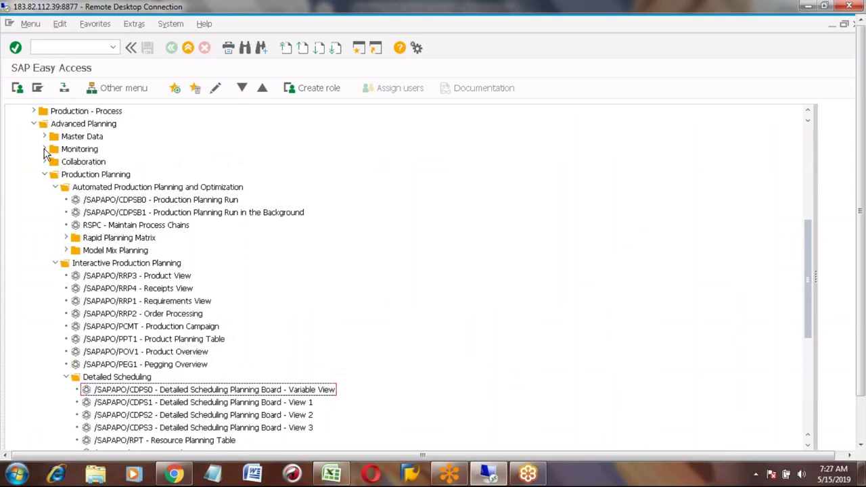
{"action": "left_click", "coordinate": [44, 149]}
{"action": "left_click", "coordinate": [67, 165]}
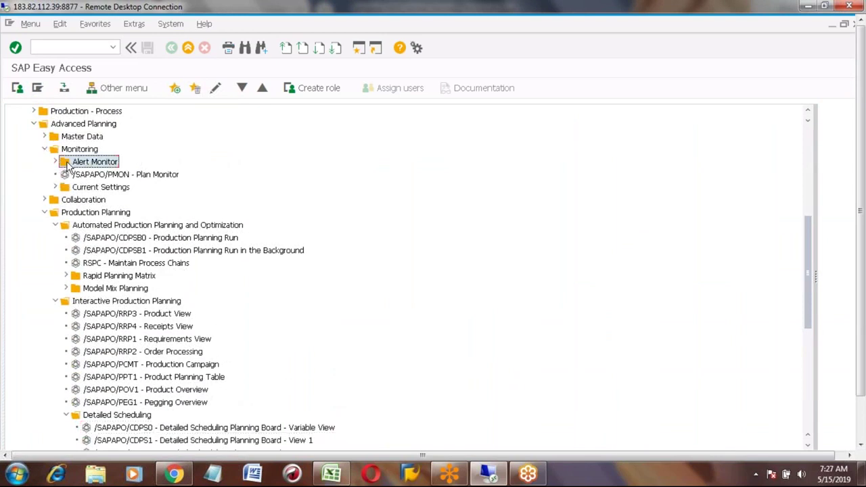
{"action": "left_click", "coordinate": [57, 162]}
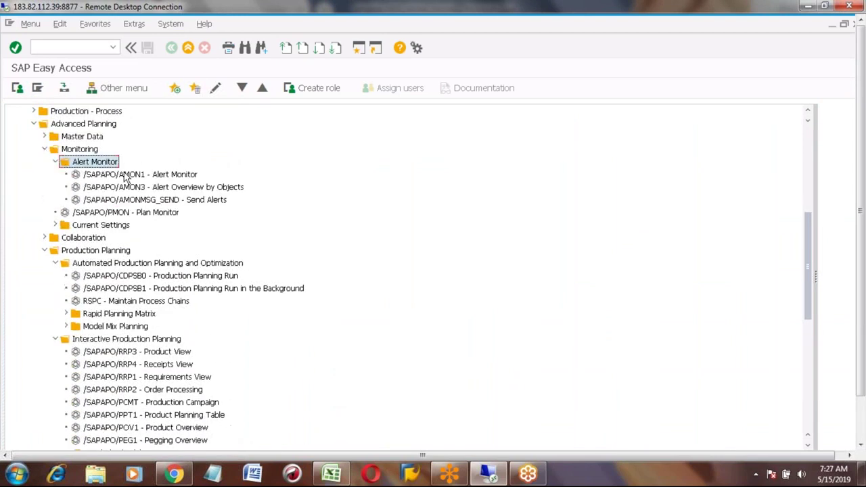
{"action": "left_click", "coordinate": [128, 175]}
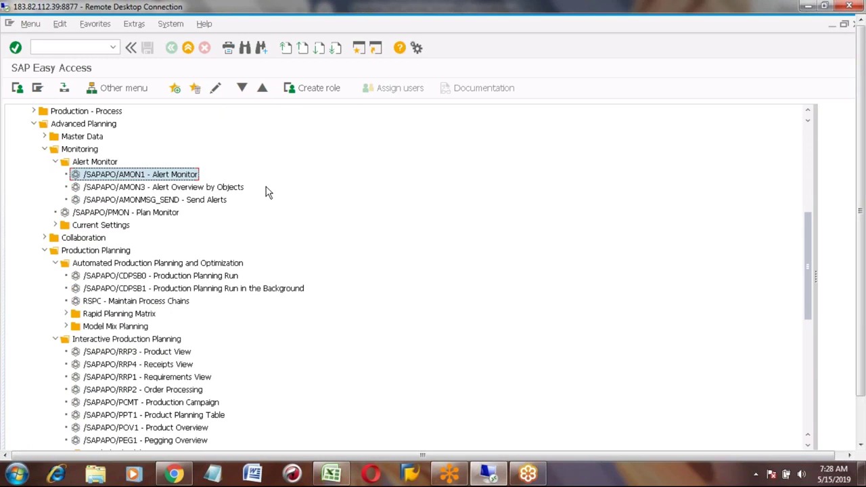
- Return to Excel, enter "/SAPAPO/AMON1 - Alert Monitor" in H803 for Alerts, and select the Optimizer feature in C799
{"action": "key", "text": "alt+Tab"}
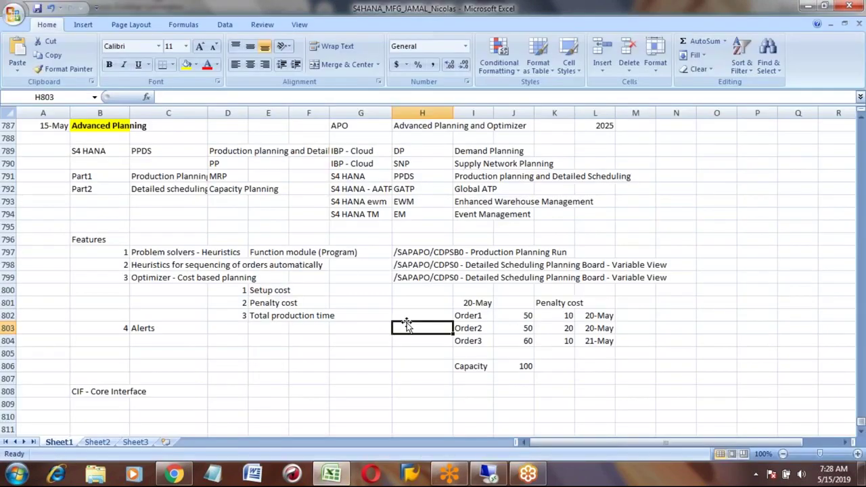
{"action": "type", "text": "/SAPAPO/AMON1 - Alert Monitor"}
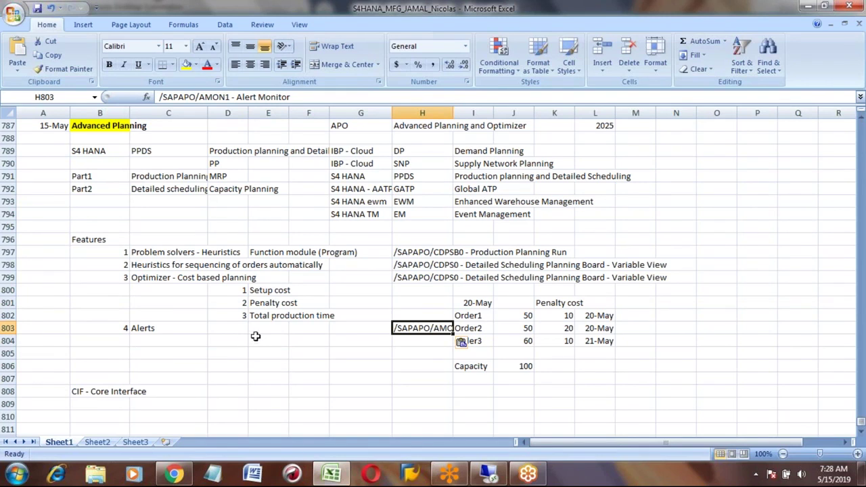
{"action": "left_click", "coordinate": [178, 279]}
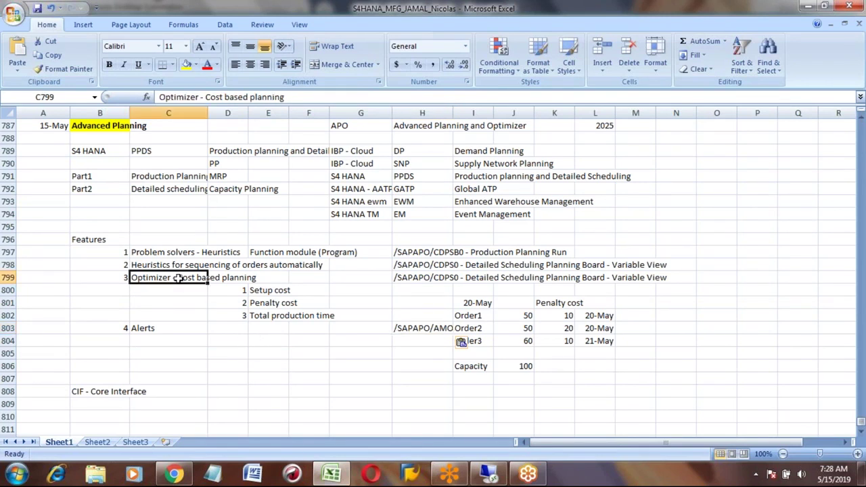
- Switch to SAP and go through the Interactive Production Planning transactions from Product View down to Resource Planning Table
{"action": "key", "text": "alt+Tab"}
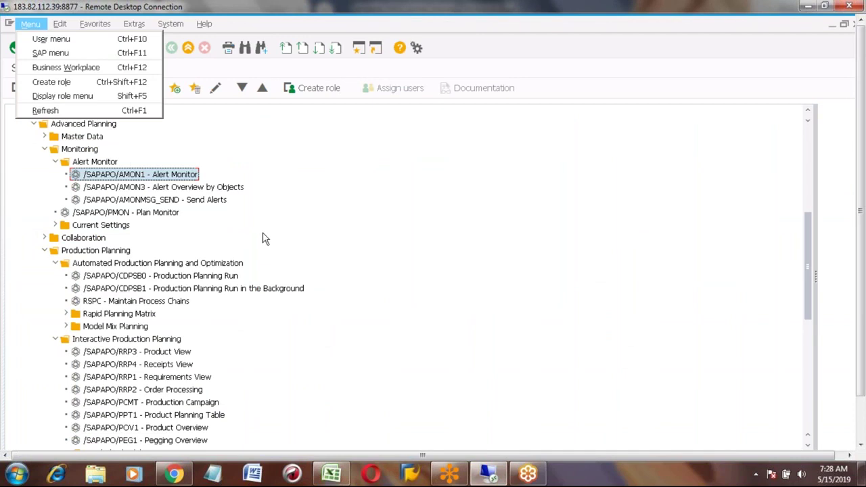
{"action": "left_click", "coordinate": [154, 356]}
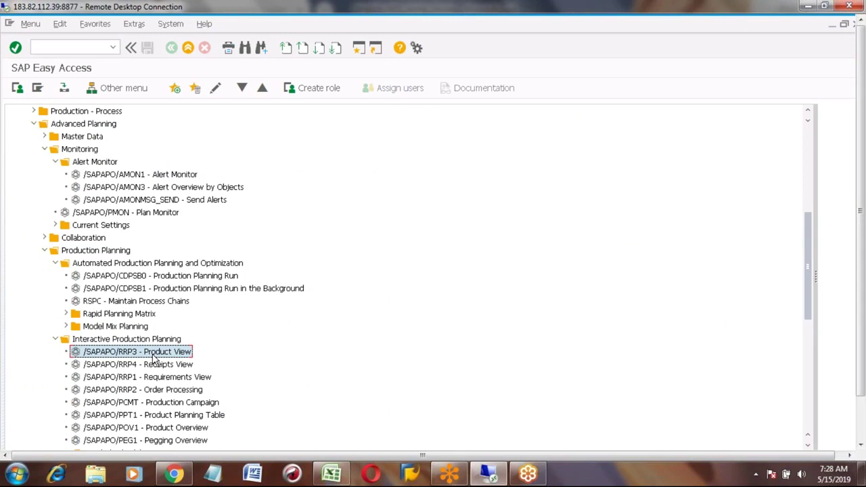
{"action": "key", "text": "Up"}
{"action": "key", "text": "Up"}
{"action": "key", "text": "Up"}
{"action": "key", "text": "Up"}
{"action": "key", "text": "Down"}
{"action": "key", "text": "Down"}
{"action": "key", "text": "Down"}
{"action": "key", "text": "Down"}
{"action": "key", "text": "Down"}
{"action": "key", "text": "Down"}
{"action": "key", "text": "Down"}
{"action": "key", "text": "Down"}
{"action": "key", "text": "Down"}
{"action": "key", "text": "Down"}
{"action": "key", "text": "Down"}
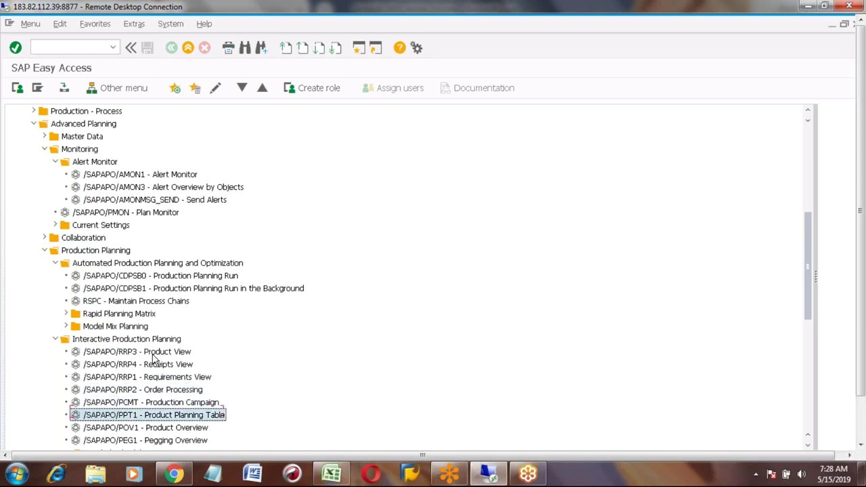
{"action": "key", "text": "Down"}
{"action": "key", "text": "Down"}
{"action": "key", "text": "Down"}
{"action": "key", "text": "Down"}
{"action": "key", "text": "Down"}
{"action": "key", "text": "Down"}
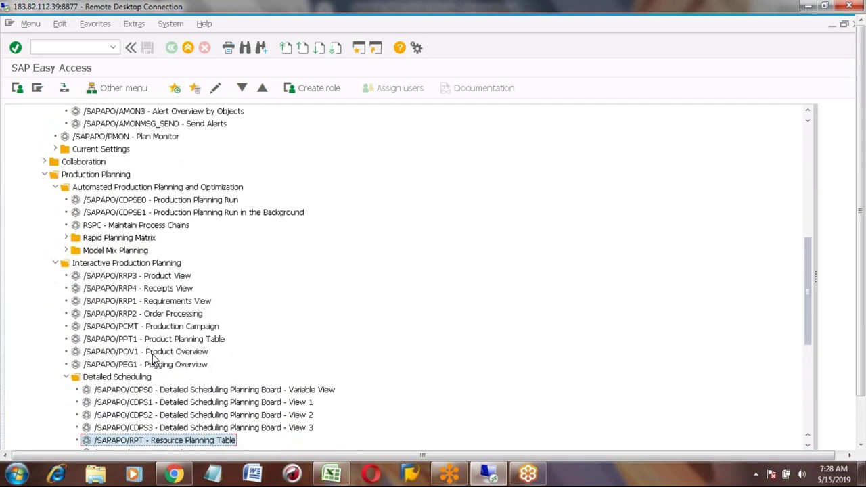
- Review the entries back up from Detailed Scheduling through Interactive Production Planning to the Automated Production Planning and Optimization folder
{"action": "key", "text": "Up"}
{"action": "key", "text": "Up"}
{"action": "key", "text": "Up"}
{"action": "key", "text": "Up"}
{"action": "key", "text": "Up"}
{"action": "key", "text": "Up"}
{"action": "key", "text": "Up"}
{"action": "key", "text": "Up"}
{"action": "key", "text": "Up"}
{"action": "key", "text": "Up"}
{"action": "key", "text": "Up"}
{"action": "key", "text": "Up"}
{"action": "key", "text": "Up"}
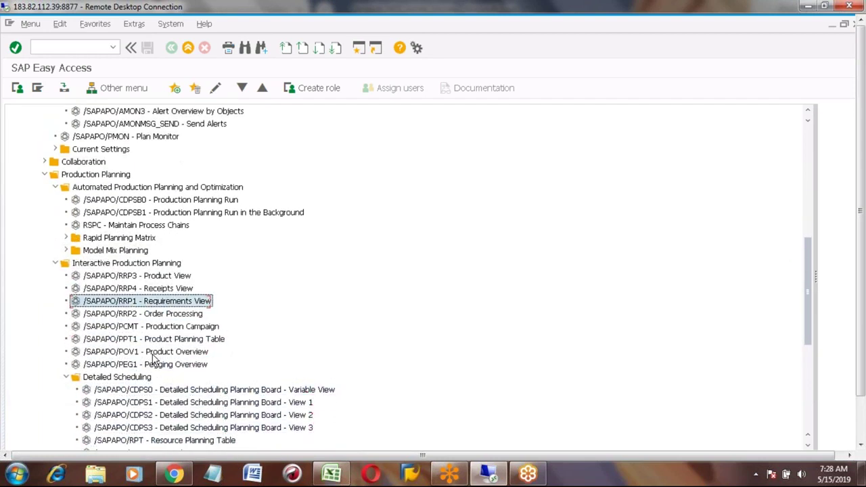
{"action": "key", "text": "Up"}
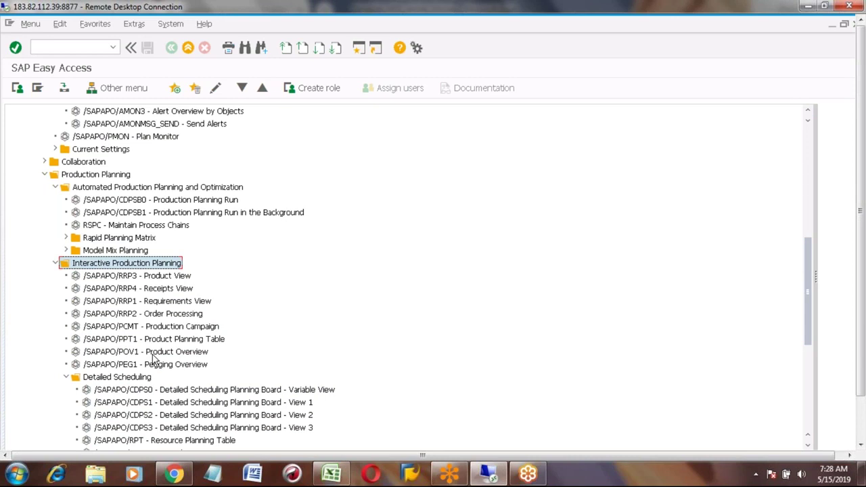
{"action": "key", "text": "Up"}
{"action": "key", "text": "Up"}
{"action": "key", "text": "Up"}
{"action": "key", "text": "Up"}
{"action": "key", "text": "Up"}
{"action": "key", "text": "Up"}
{"action": "key", "text": "Up"}
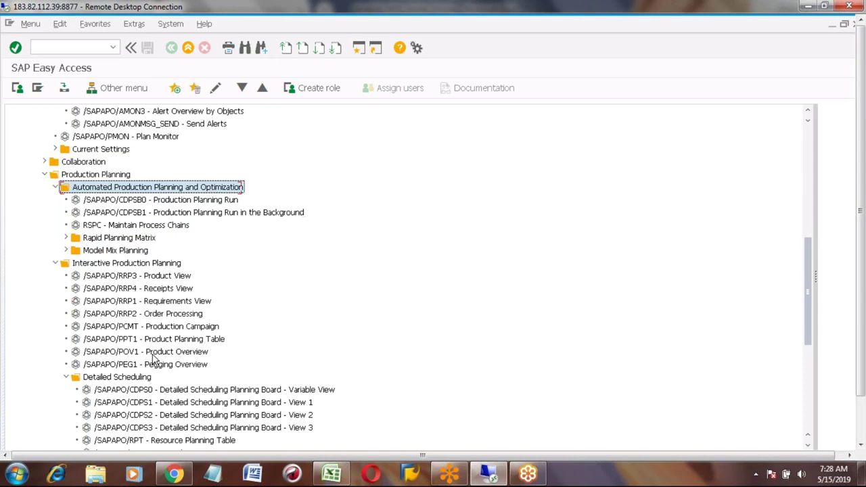
- Go through the Production Planning menu from the Production Planning Run transaction down to the Environment folder
{"action": "key", "text": "Down"}
{"action": "key", "text": "Down"}
{"action": "key", "text": "Down"}
{"action": "key", "text": "Down"}
{"action": "key", "text": "Down"}
{"action": "key", "text": "Down"}
{"action": "key", "text": "Down"}
{"action": "key", "text": "Down"}
{"action": "key", "text": "Down"}
{"action": "key", "text": "Down"}
{"action": "key", "text": "Down"}
{"action": "key", "text": "Down"}
{"action": "key", "text": "Down"}
{"action": "key", "text": "Down"}
{"action": "key", "text": "Down"}
{"action": "key", "text": "Down"}
{"action": "key", "text": "Down"}
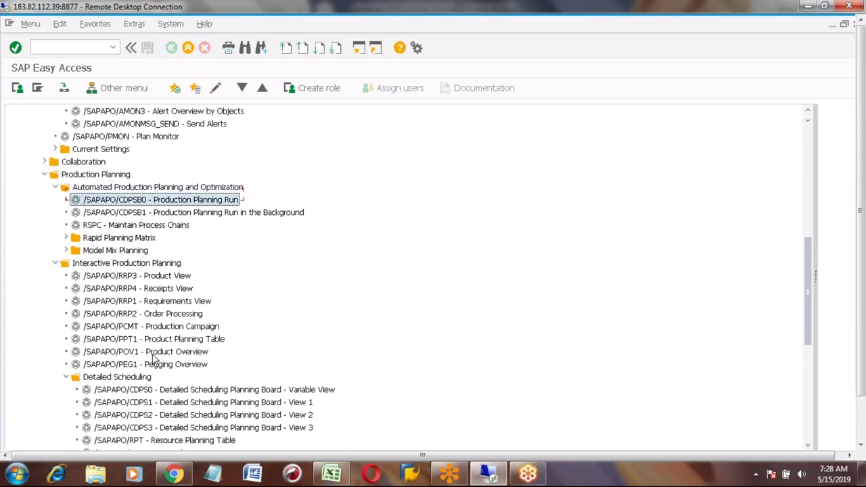
{"action": "key", "text": "Down"}
{"action": "key", "text": "Down"}
{"action": "key", "text": "Down"}
{"action": "key", "text": "Down"}
{"action": "key", "text": "Down"}
{"action": "key", "text": "Down"}
{"action": "key", "text": "Down"}
{"action": "key", "text": "Down"}
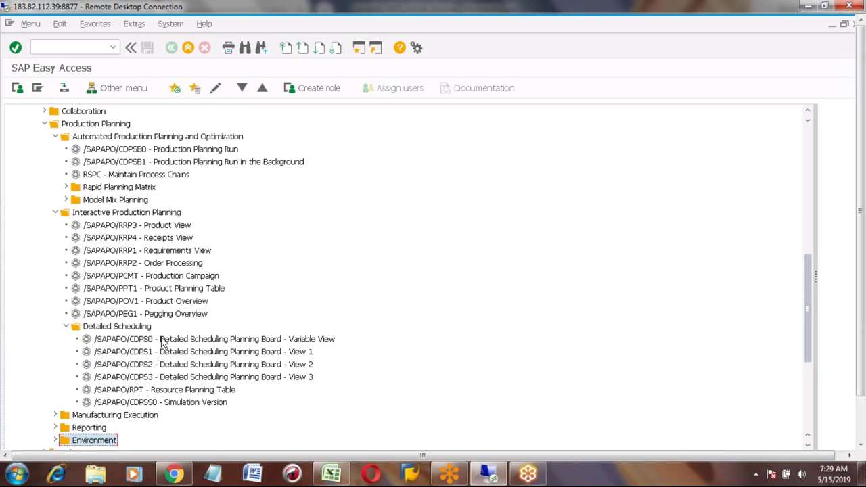
- Review the Advanced Planning tree from Environment back up past Collaboration and Monitoring to its top, and return to the Excel feature notes
{"action": "key", "text": "Up"}
{"action": "key", "text": "Up"}
{"action": "key", "text": "Up"}
{"action": "key", "text": "Up"}
{"action": "key", "text": "Up"}
{"action": "key", "text": "Up"}
{"action": "key", "text": "Up"}
{"action": "key", "text": "Up"}
{"action": "key", "text": "Up"}
{"action": "key", "text": "Up"}
{"action": "key", "text": "Up"}
{"action": "key", "text": "Up"}
{"action": "key", "text": "Up"}
{"action": "key", "text": "Up"}
{"action": "key", "text": "Up"}
{"action": "key", "text": "Up"}
{"action": "key", "text": "Up"}
{"action": "key", "text": "Up"}
{"action": "key", "text": "Up"}
{"action": "key", "text": "Up"}
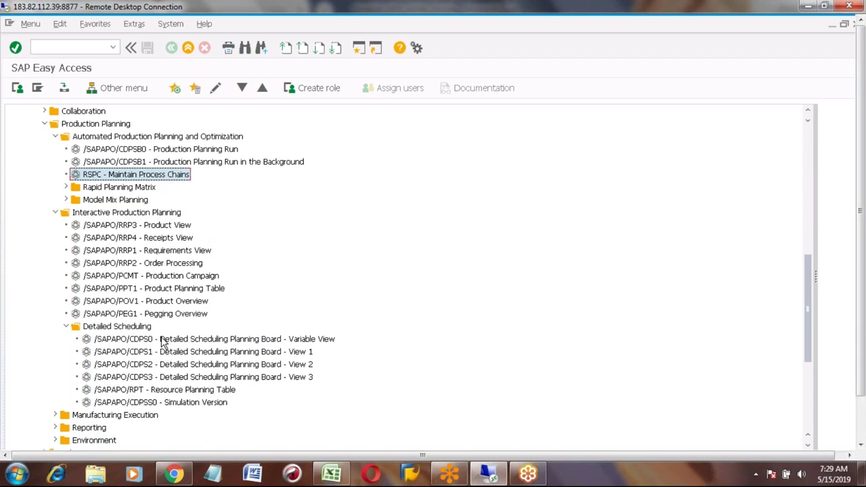
{"action": "key", "text": "Up"}
{"action": "key", "text": "Up"}
{"action": "key", "text": "Up"}
{"action": "key", "text": "Up"}
{"action": "key", "text": "Up"}
{"action": "key", "text": "Up"}
{"action": "key", "text": "Up"}
{"action": "key", "text": "Up"}
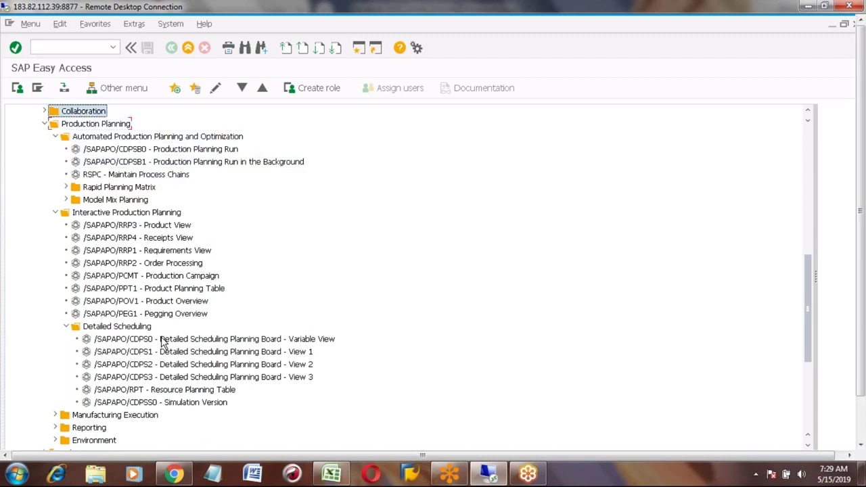
{"action": "key", "text": "Up"}
{"action": "key", "text": "Up"}
{"action": "key", "text": "Up"}
{"action": "key", "text": "Up"}
{"action": "key", "text": "Up"}
{"action": "key", "text": "Up"}
{"action": "key", "text": "Up"}
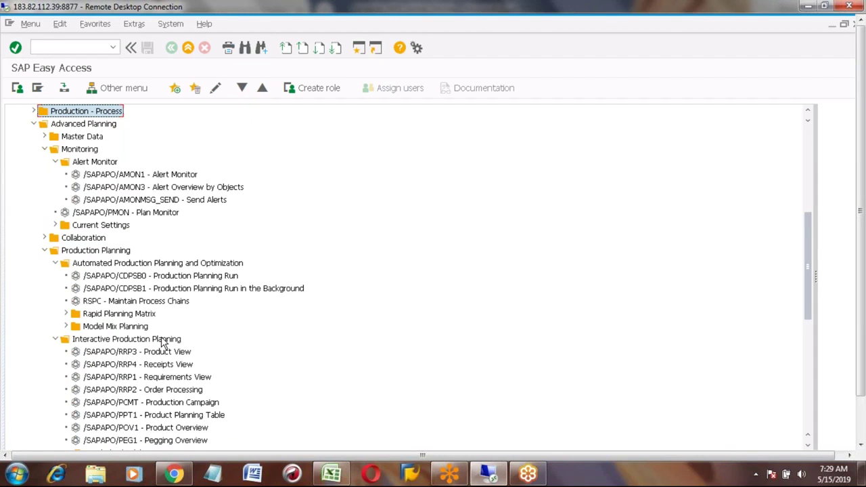
{"action": "key", "text": "alt+Tab"}
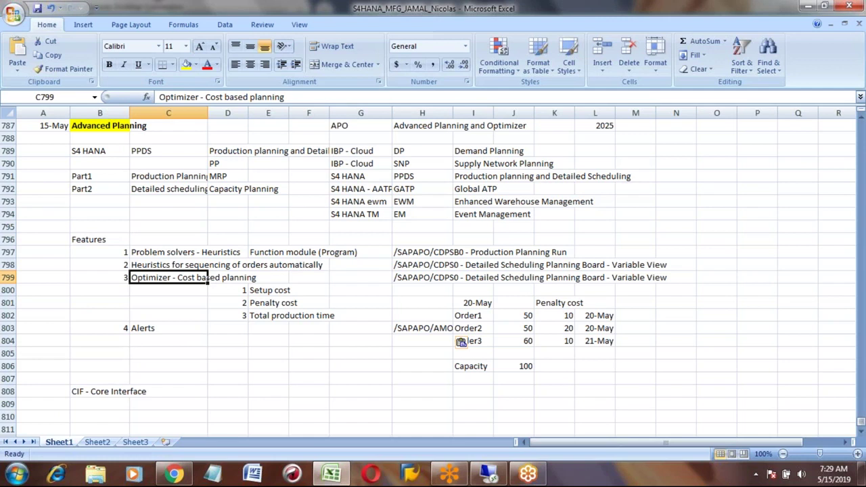
- Go through the Excel notes from the Optimizer feature past Alerts, and switch to SAP to view the start of the Easy Access menu
{"action": "key", "text": "Down"}
{"action": "key", "text": "Down"}
{"action": "key", "text": "Down"}
{"action": "key", "text": "Down"}
{"action": "key", "text": "Down"}
{"action": "key", "text": "Down"}
{"action": "key", "text": "Down"}
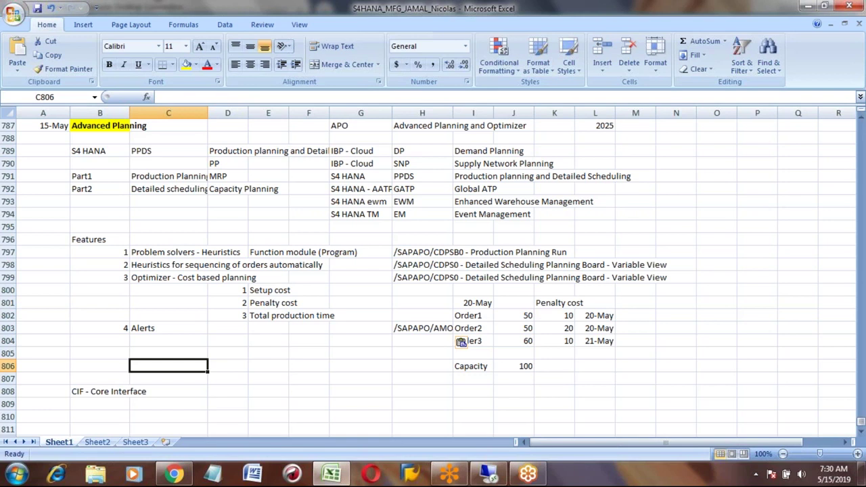
{"action": "left_click", "coordinate": [488, 473]}
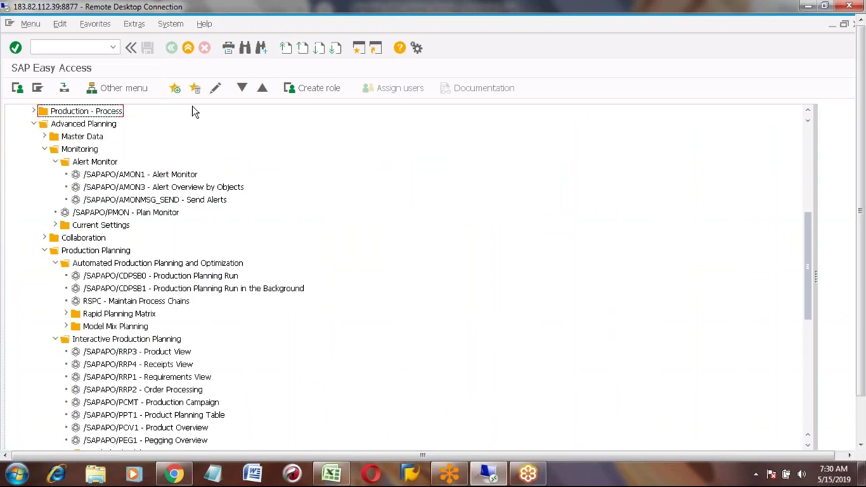
{"action": "left_click", "coordinate": [807, 141]}
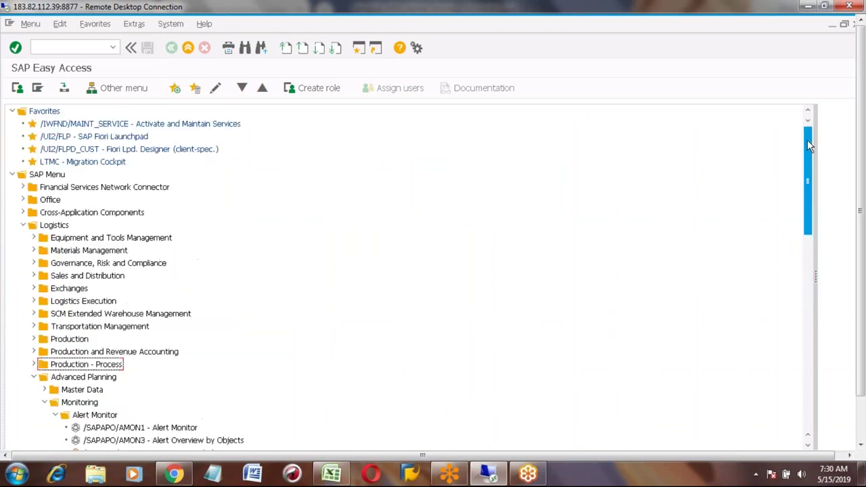
- Start transaction MM01 and enter material abc5 with industry sector Mechanical engineering and material type HALB Semifinished Product
{"action": "left_click", "coordinate": [75, 45]}
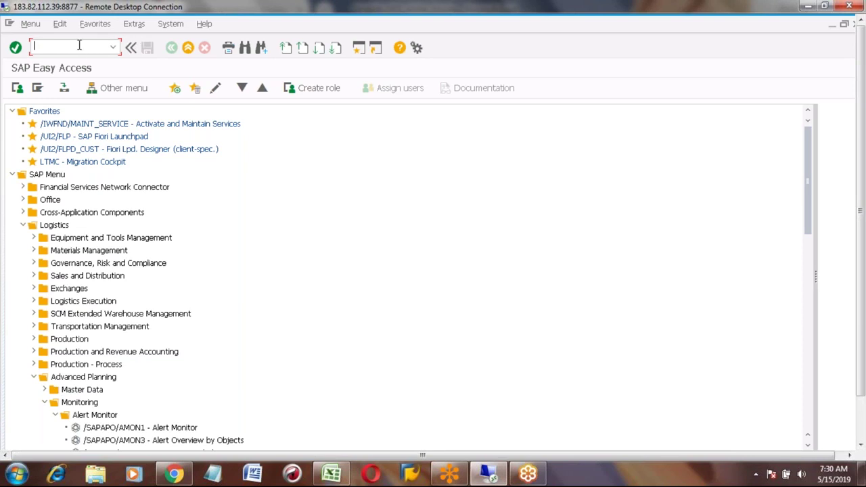
{"action": "type", "text": "mm01"}
{"action": "key", "text": "Return"}
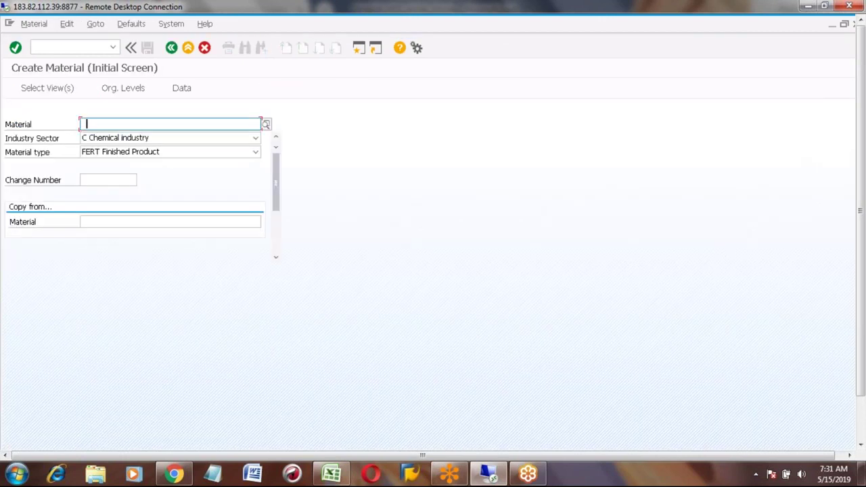
{"action": "left_click", "coordinate": [86, 123]}
{"action": "type", "text": "abc5"}
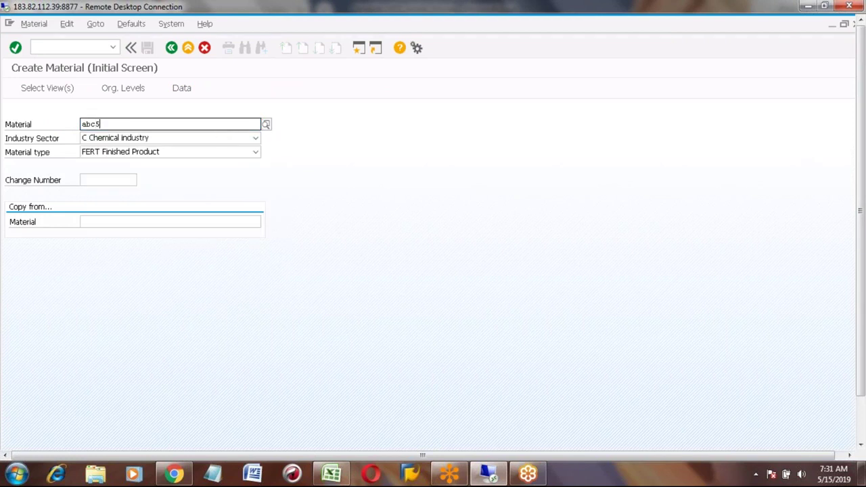
{"action": "key", "text": "Tab"}
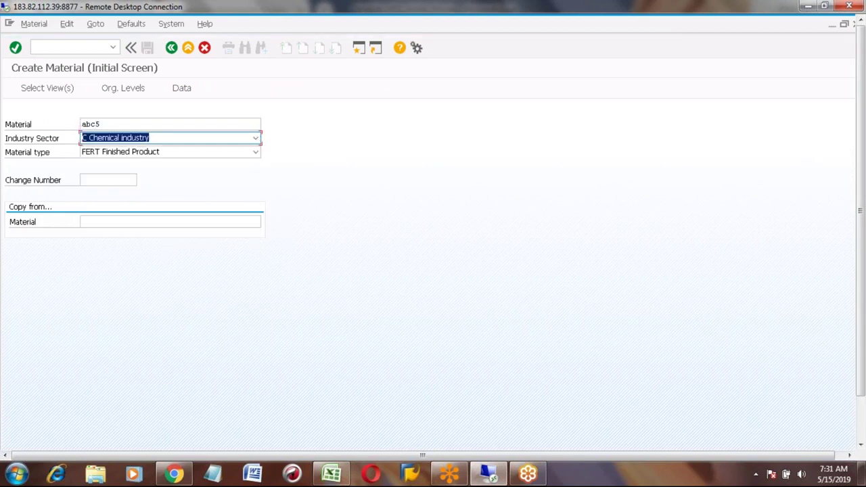
{"action": "type", "text": "M"}
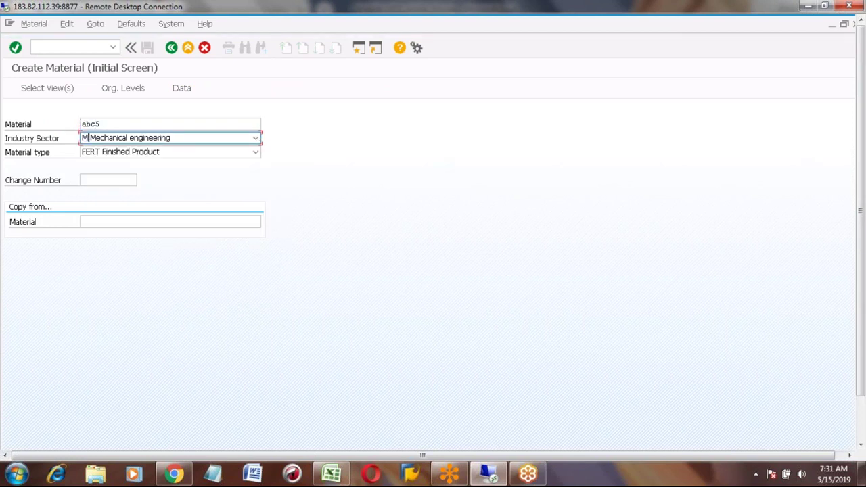
{"action": "key", "text": "Tab"}
{"action": "type", "text": "H"}
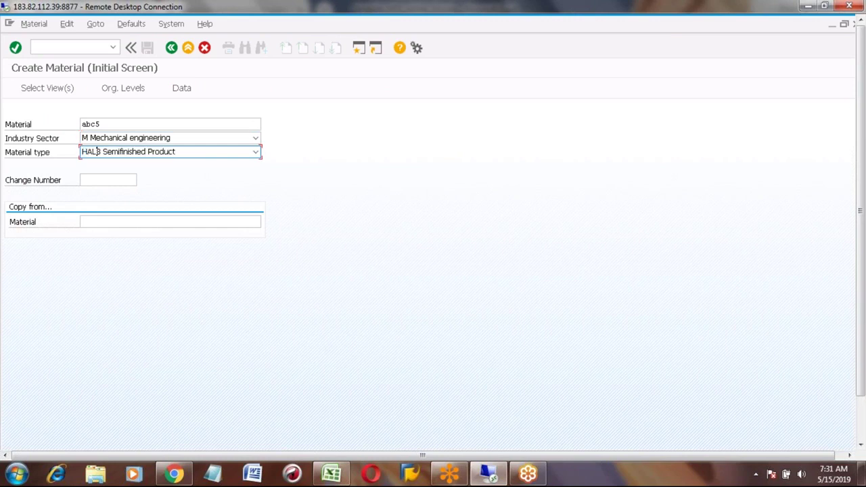
{"action": "key", "text": "Return"}
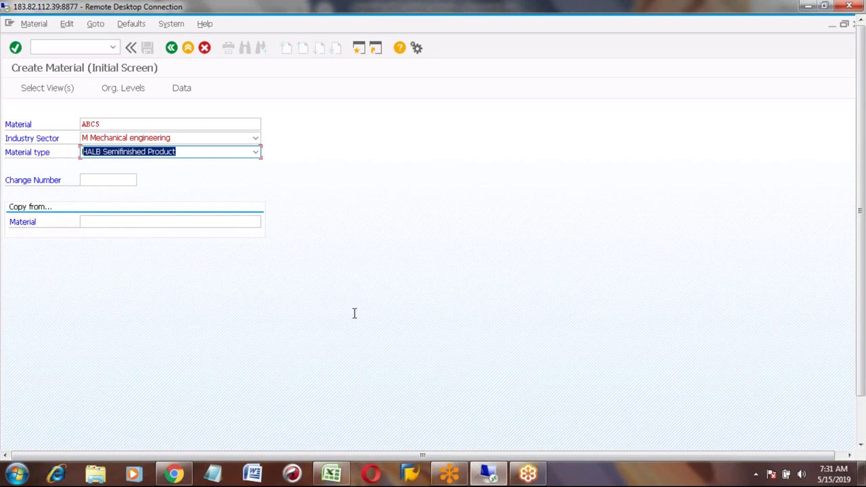
- Check the status message, clear the material number and proceed to the view selection
{"action": "left_click", "coordinate": [862, 424]}
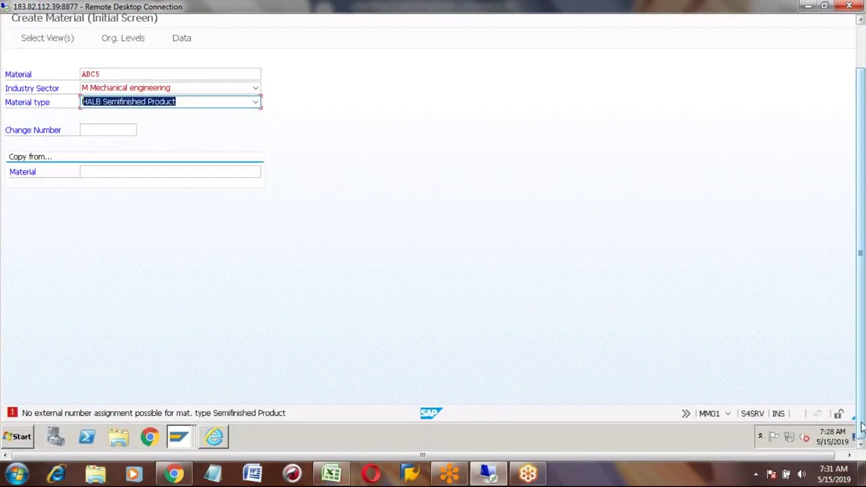
{"action": "left_click", "coordinate": [863, 46]}
{"action": "left_click", "coordinate": [150, 124]}
{"action": "key", "text": "BackSpace"}
{"action": "key", "text": "BackSpace"}
{"action": "key", "text": "BackSpace"}
{"action": "key", "text": "BackSpace"}
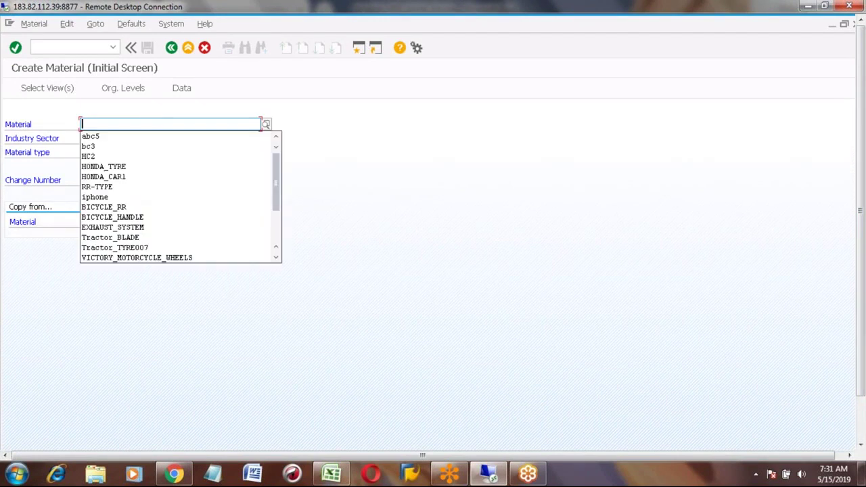
{"action": "key", "text": "Return"}
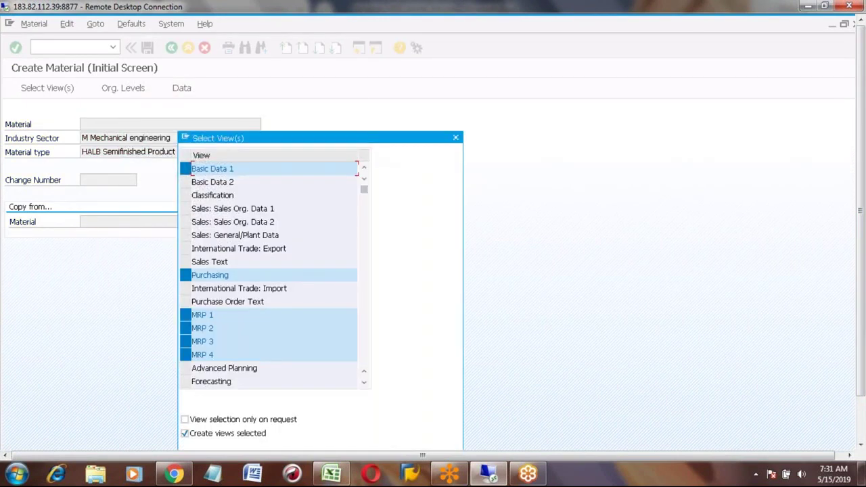
- Cancel the view selection, leave material creation, and reopen the view selection through MM01 with the material number left blank
{"action": "left_click", "coordinate": [455, 138]}
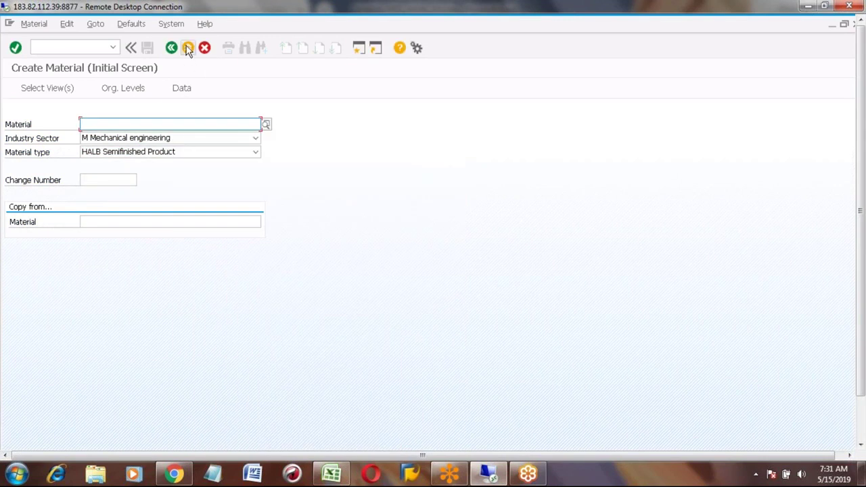
{"action": "left_click", "coordinate": [188, 49]}
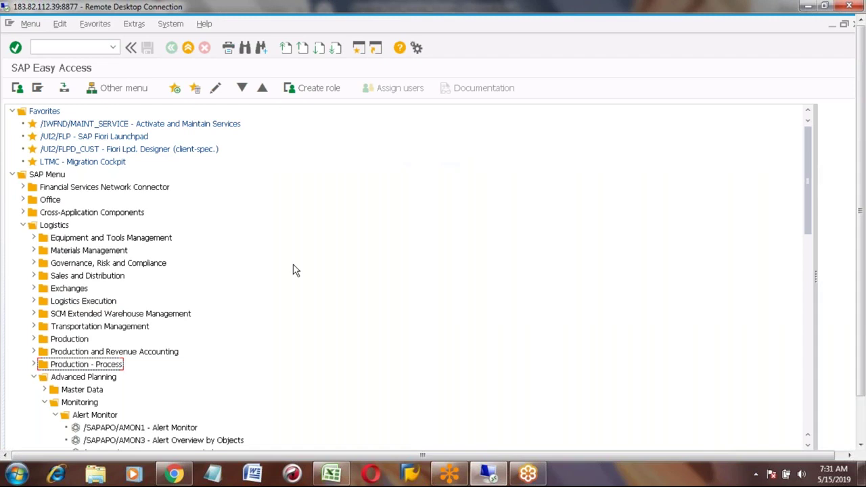
{"action": "left_click", "coordinate": [94, 46]}
{"action": "type", "text": "mm01"}
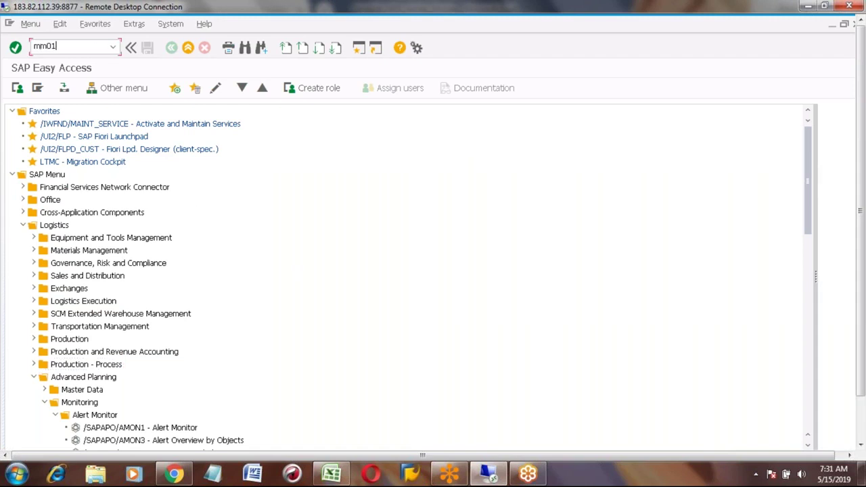
{"action": "key", "text": "Return"}
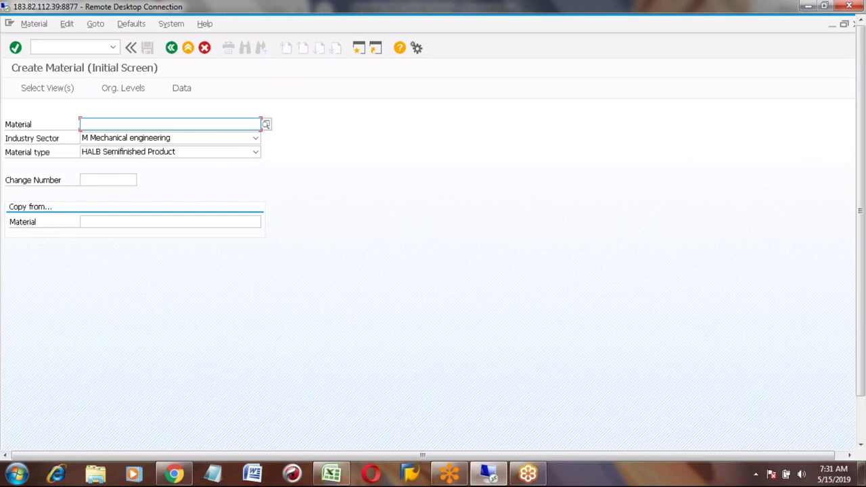
{"action": "key", "text": "Return"}
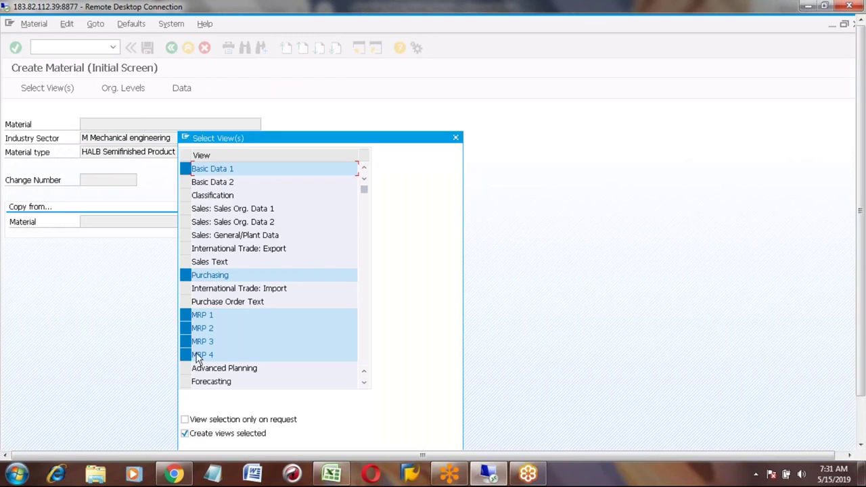
- Add the Advanced Planning and Work Scheduling views to the selection and deselect the Purchasing view
{"action": "left_click", "coordinate": [186, 368]}
{"action": "left_click", "coordinate": [364, 381]}
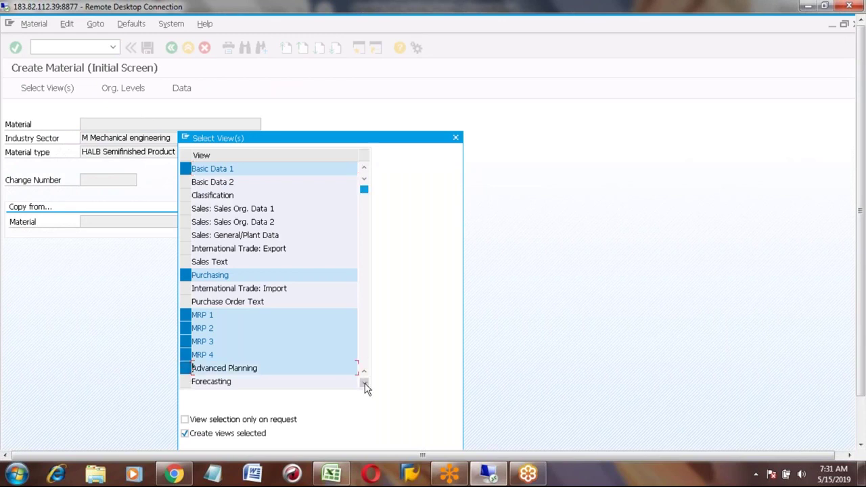
{"action": "left_click", "coordinate": [364, 384]}
{"action": "left_click", "coordinate": [365, 383]}
{"action": "left_click", "coordinate": [364, 384]}
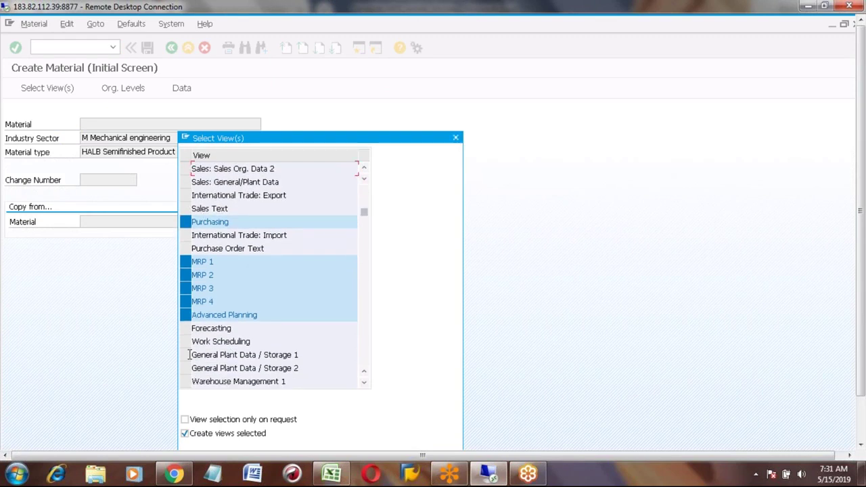
{"action": "left_click", "coordinate": [186, 342]}
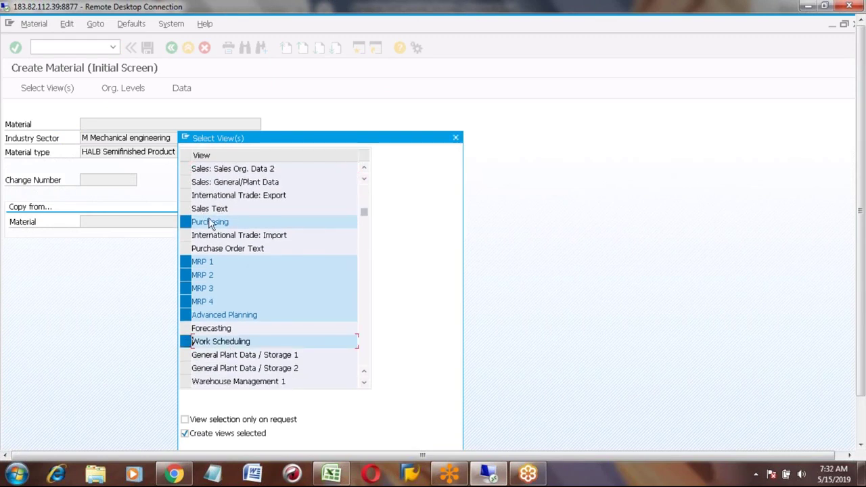
{"action": "left_click", "coordinate": [186, 223]}
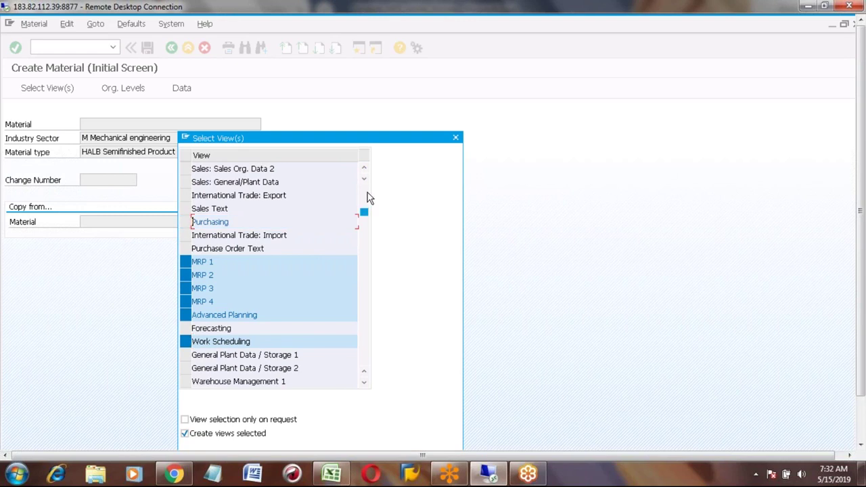
- Check the remaining selected views through Costing 2, and confirm the view selection and organizational levels
{"action": "left_click", "coordinate": [366, 194]}
{"action": "left_click", "coordinate": [365, 387]}
{"action": "left_click", "coordinate": [365, 386]}
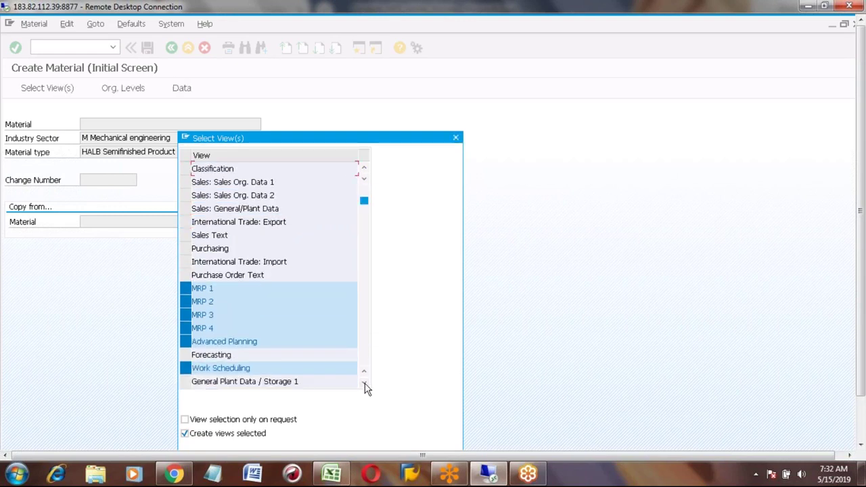
{"action": "left_click", "coordinate": [365, 386]}
{"action": "left_click", "coordinate": [366, 386]}
{"action": "left_click", "coordinate": [365, 386]}
{"action": "left_click", "coordinate": [366, 386]}
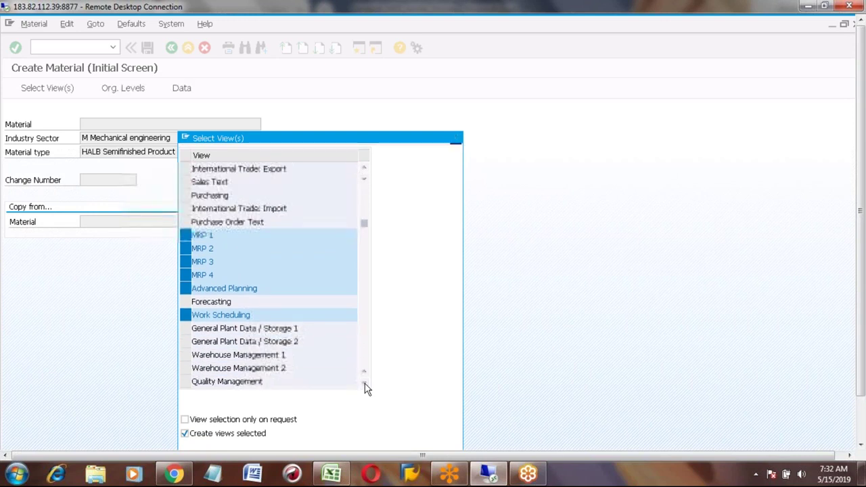
{"action": "left_click", "coordinate": [365, 386]}
{"action": "left_click", "coordinate": [365, 386]}
{"action": "left_click", "coordinate": [365, 386]}
{"action": "left_click", "coordinate": [366, 386]}
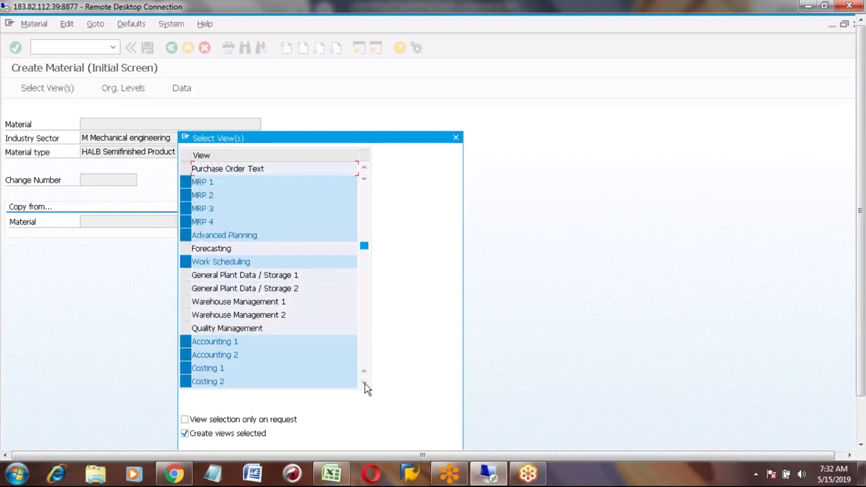
{"action": "key", "text": "Return"}
{"action": "key", "text": "Return"}
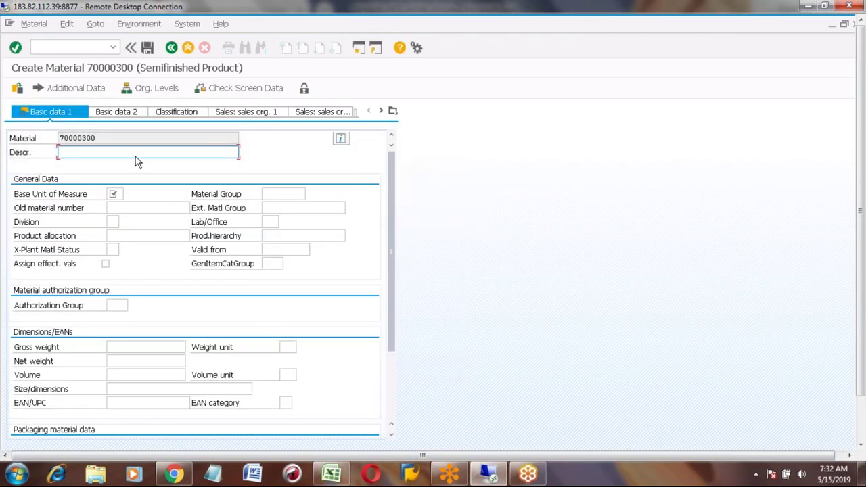
- Enter the description "Halb for advanced planning" and base unit of measure EA, and continue to the MRP 1 view
{"action": "left_click", "coordinate": [98, 138]}
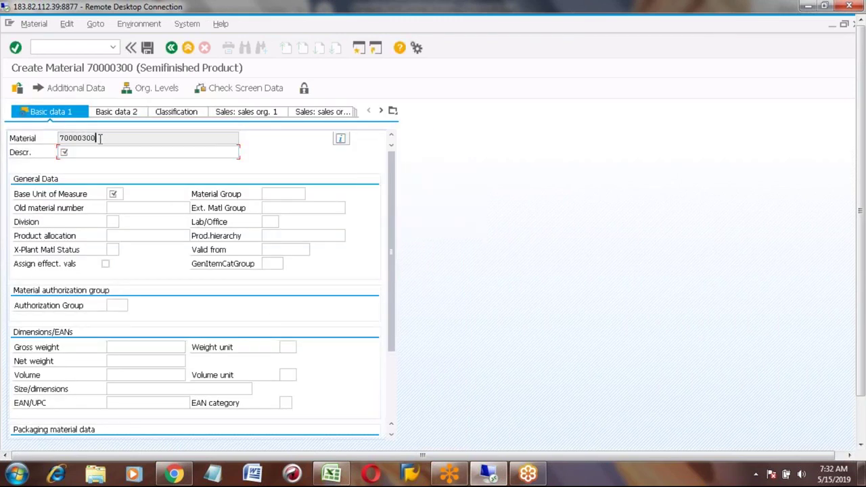
{"action": "left_click", "coordinate": [67, 152]}
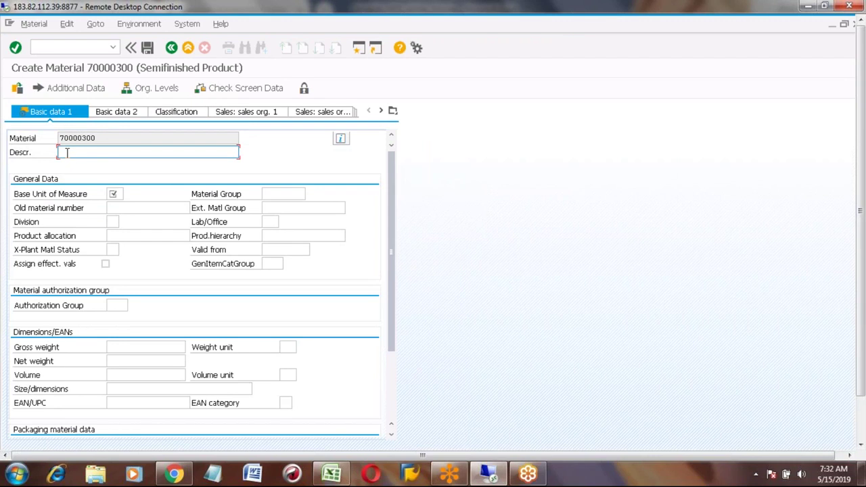
{"action": "type", "text": "A"}
{"action": "key", "text": "BackSpace"}
{"action": "type", "text": "H"}
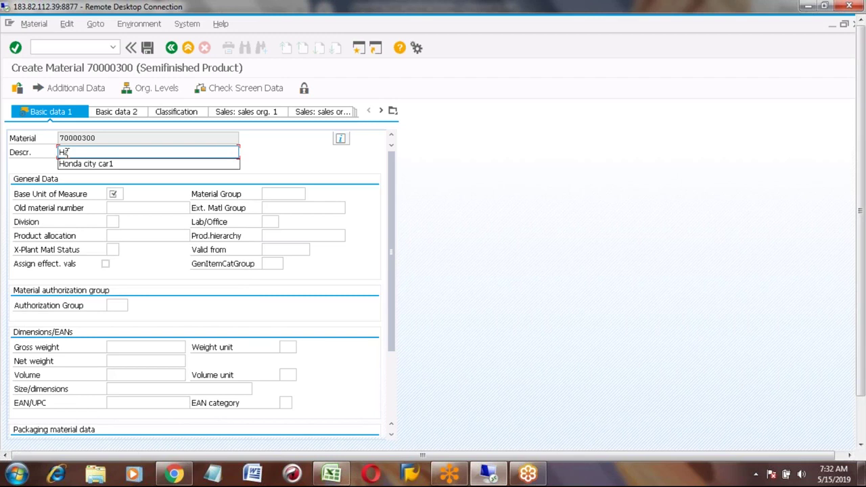
{"action": "type", "text": "ub for "}
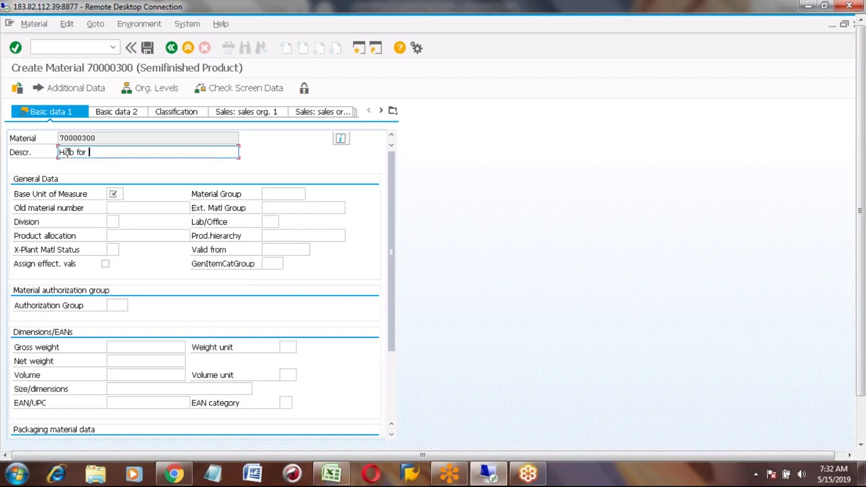
{"action": "type", "text": "advanced planning"}
{"action": "left_click", "coordinate": [113, 194]}
{"action": "type", "text": "ea"}
{"action": "key", "text": "Return"}
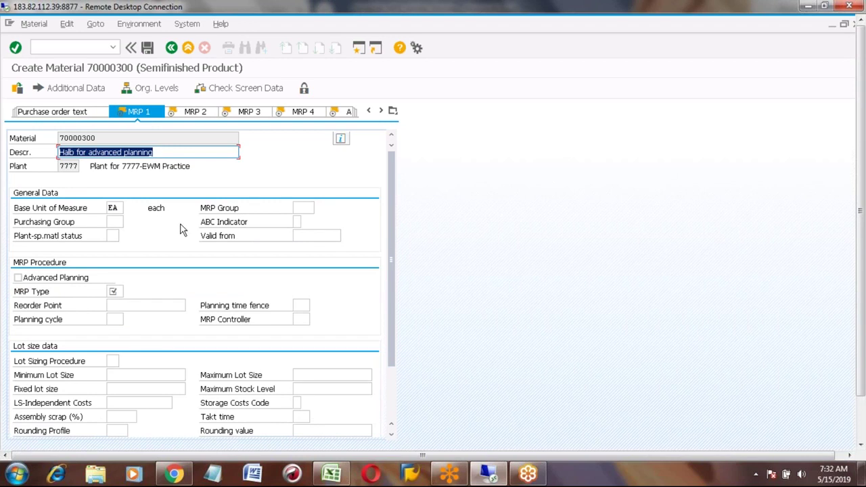
- Activate Advanced Planning for the material in MRP 1 and choose MRP type X0, W/O MRP, with BOM Explosion
{"action": "left_click", "coordinate": [17, 278]}
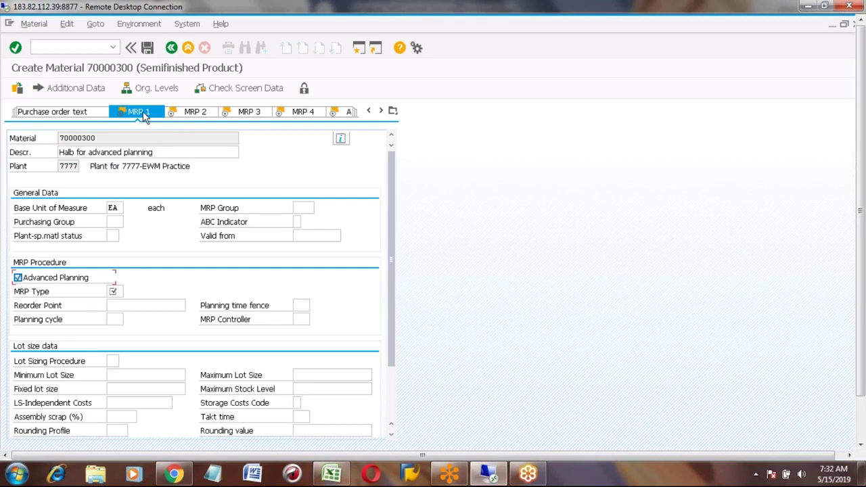
{"action": "left_click", "coordinate": [117, 291]}
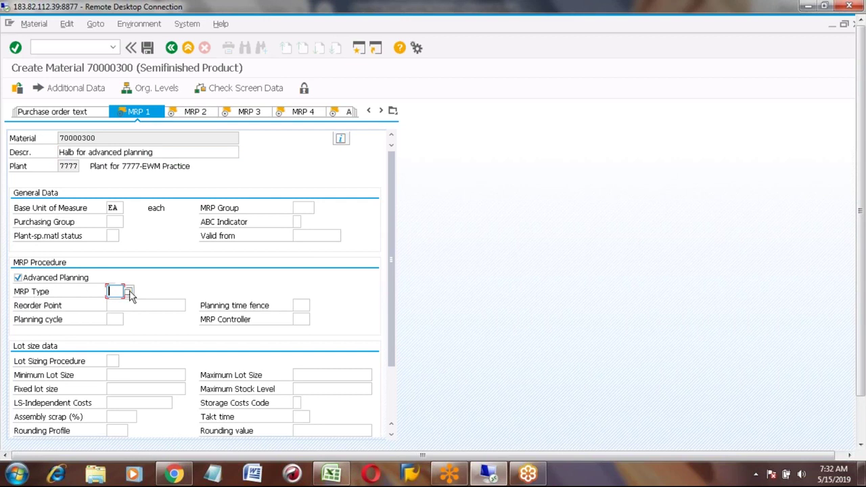
{"action": "left_click", "coordinate": [129, 291]}
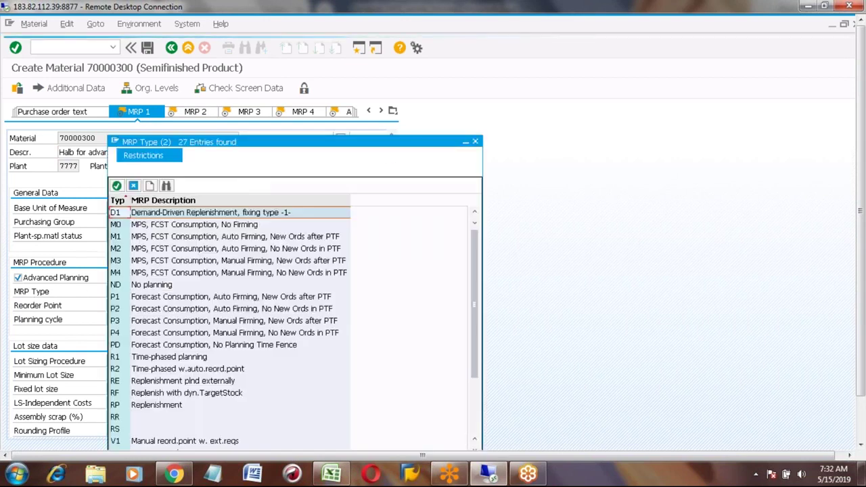
{"action": "left_click", "coordinate": [475, 429]}
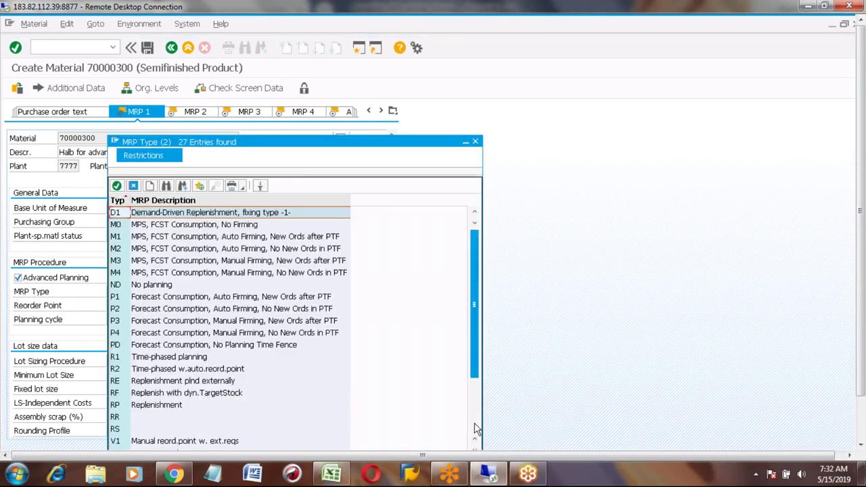
{"action": "left_click", "coordinate": [115, 442]}
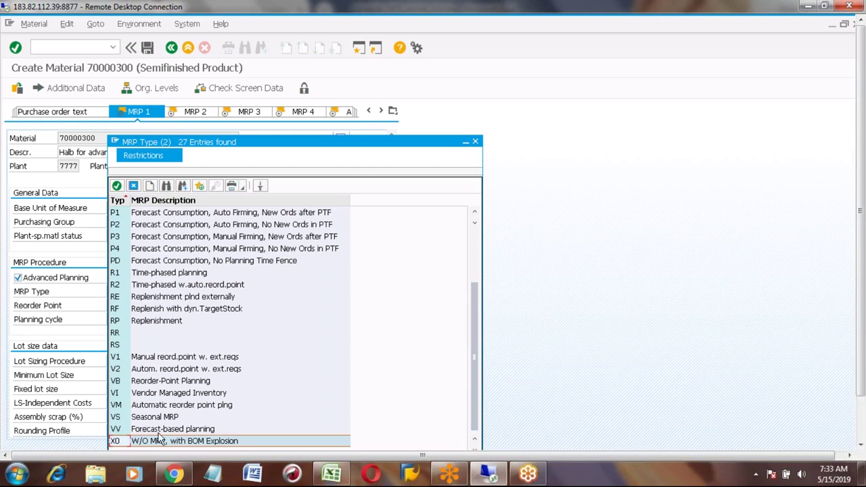
{"action": "double_click", "coordinate": [123, 440]}
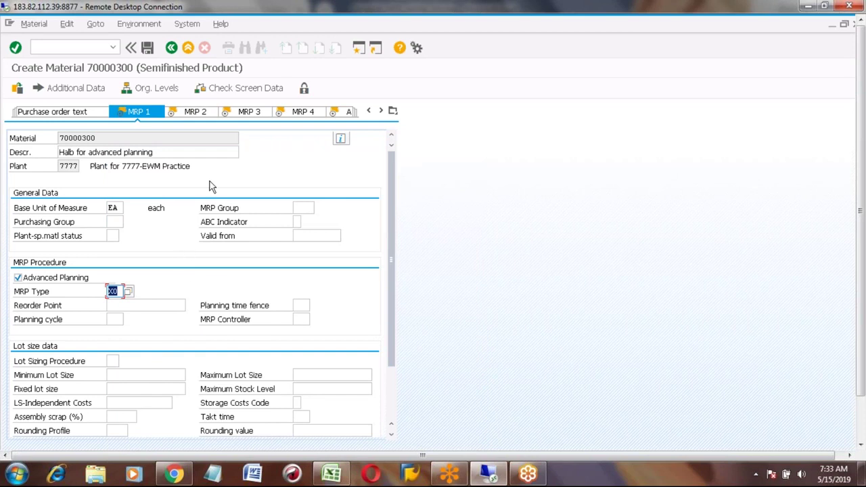
- Set the MRP controller to 001 and the lot sizing procedure to EX, and continue to the MRP 2 view
{"action": "left_click", "coordinate": [200, 117]}
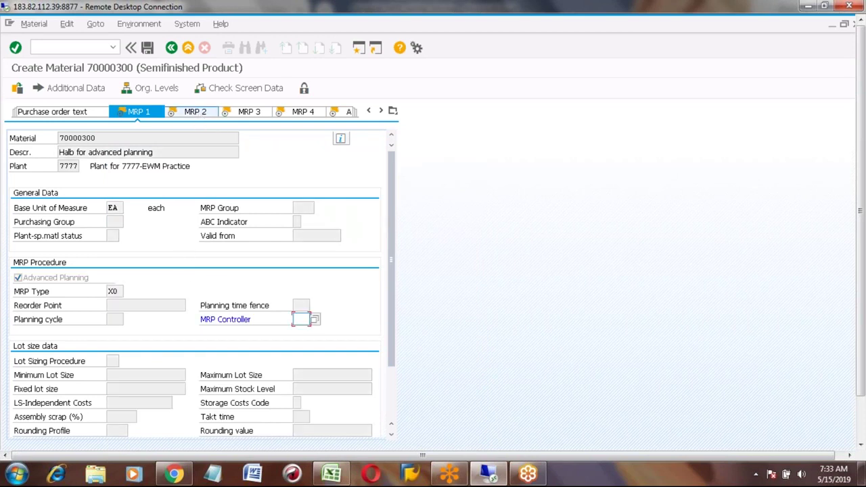
{"action": "type", "text": "001"}
{"action": "key", "text": "Tab"}
{"action": "type", "text": "ex"}
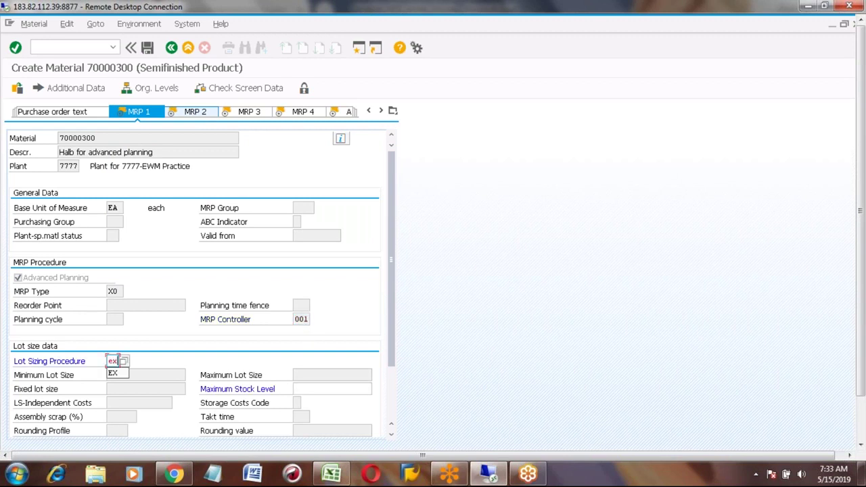
{"action": "key", "text": "Return"}
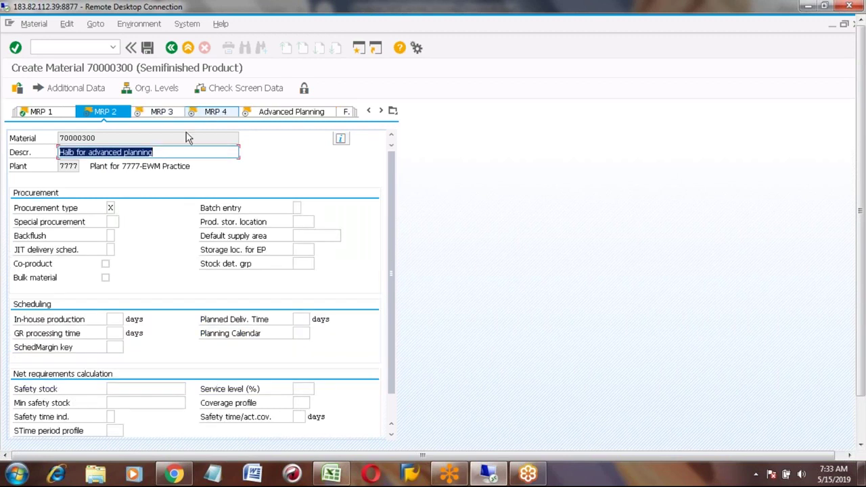
- Set the procurement type to E and the scheduling margin key to 000, and continue to the MRP 3 view
{"action": "left_click", "coordinate": [109, 210]}
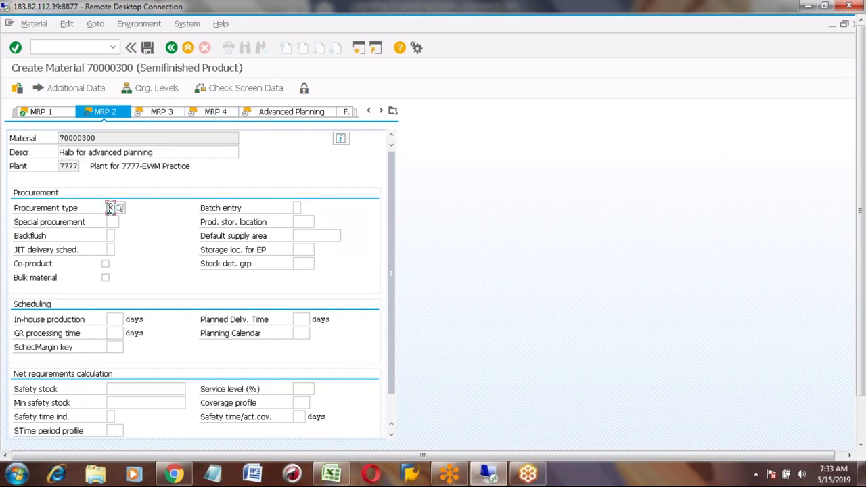
{"action": "type", "text": "e"}
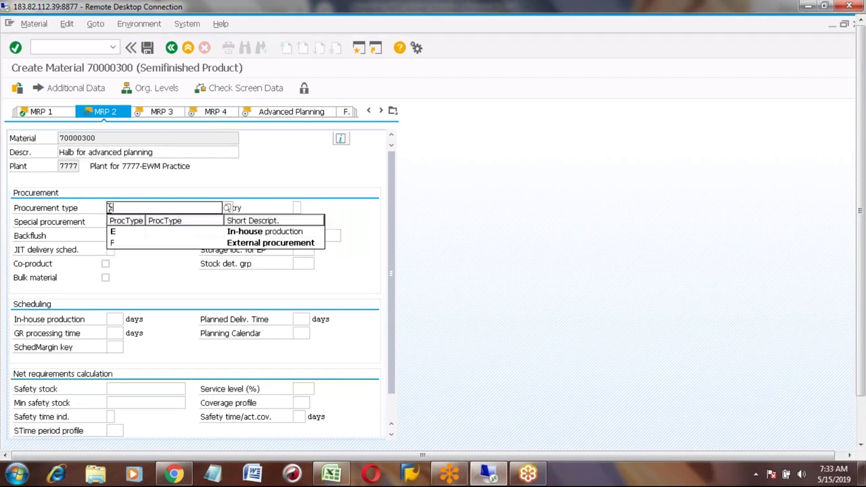
{"action": "key", "text": "Return"}
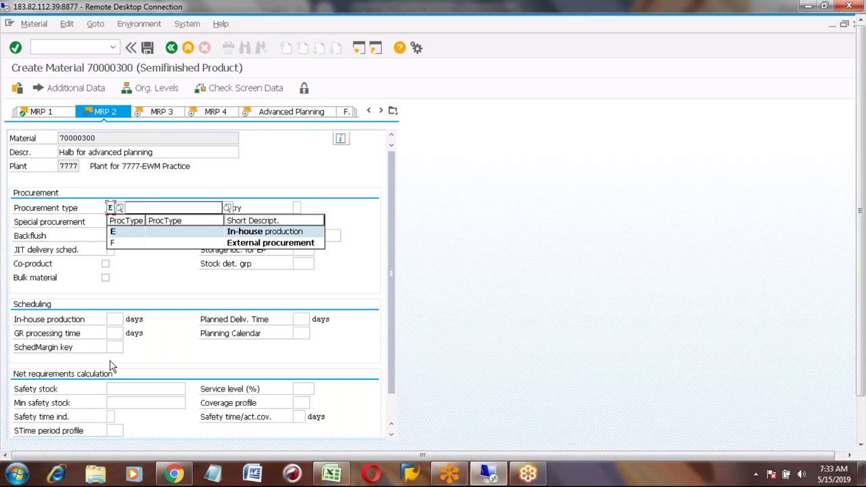
{"action": "left_click", "coordinate": [114, 347]}
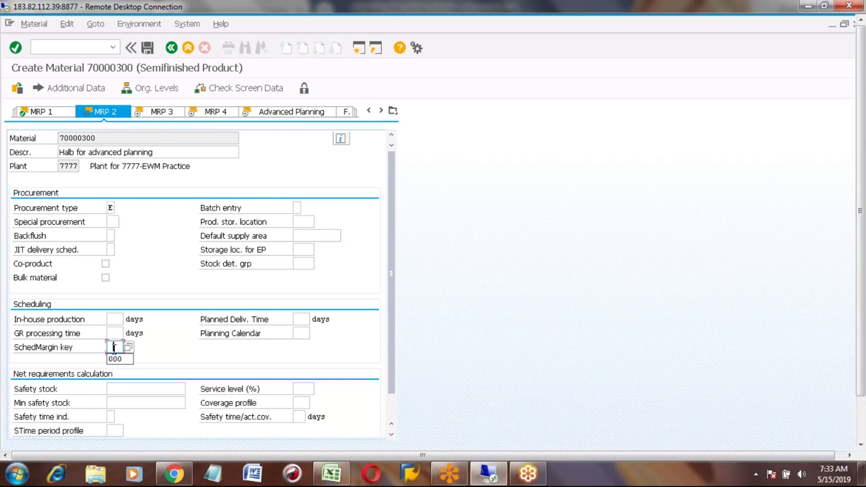
{"action": "type", "text": "000"}
{"action": "key", "text": "Return"}
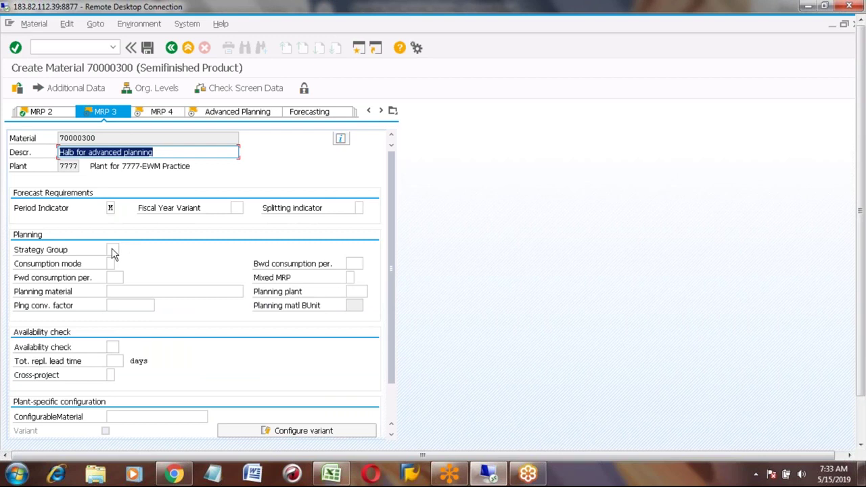
- Set the strategy group to 10 and the availability check to 02, and continue to the MRP 4 view
{"action": "left_click", "coordinate": [113, 252]}
{"action": "type", "text": "10"}
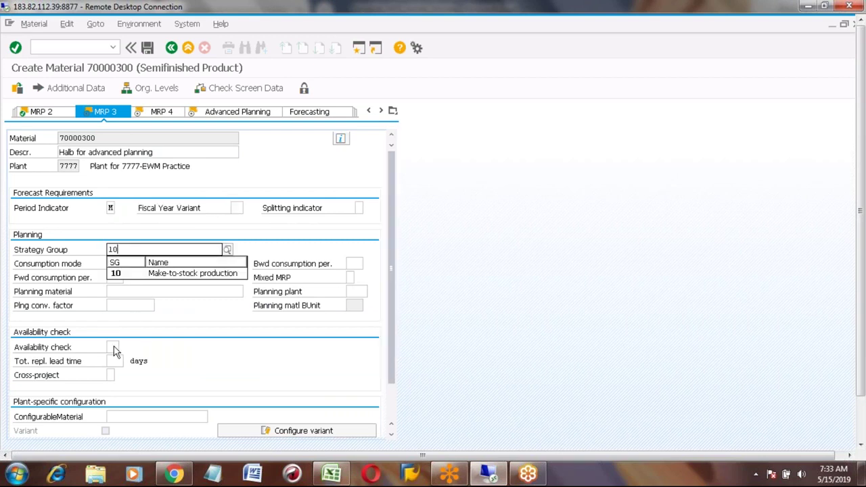
{"action": "left_click", "coordinate": [114, 348]}
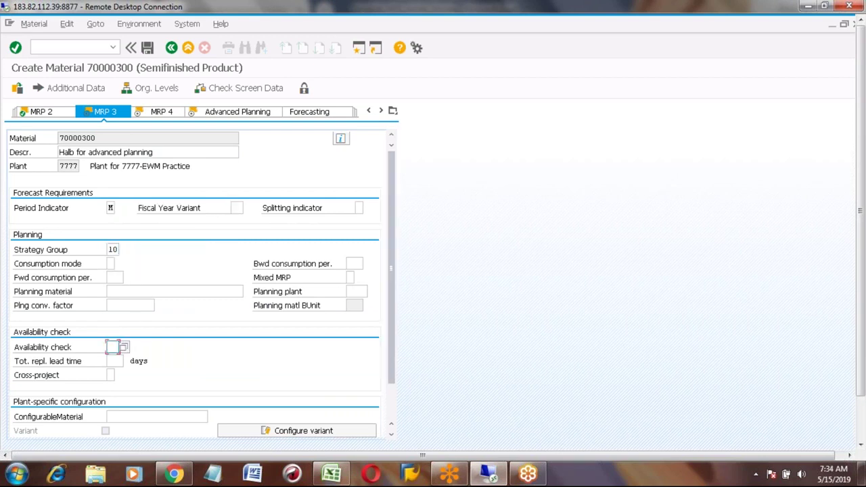
{"action": "type", "text": "02"}
{"action": "key", "text": "Return"}
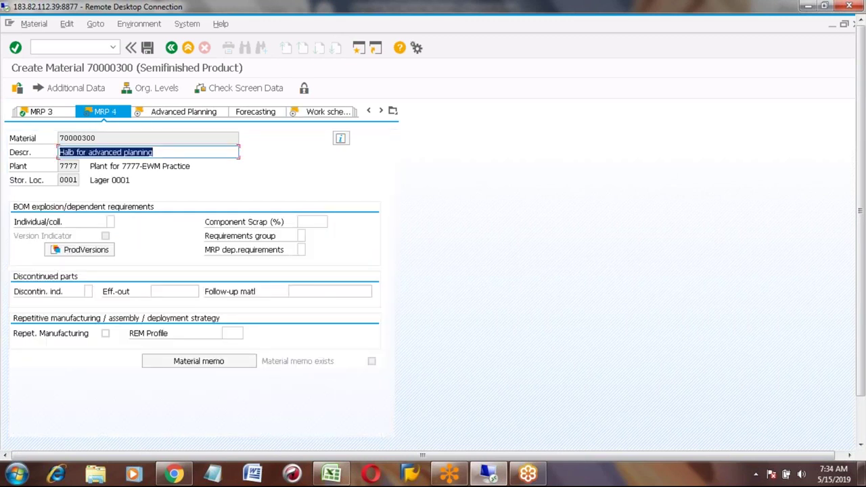
- In the Advanced Planning view, set the plan explosion to 5, Production Data Structure Generated from R/3
{"action": "left_click", "coordinate": [156, 114]}
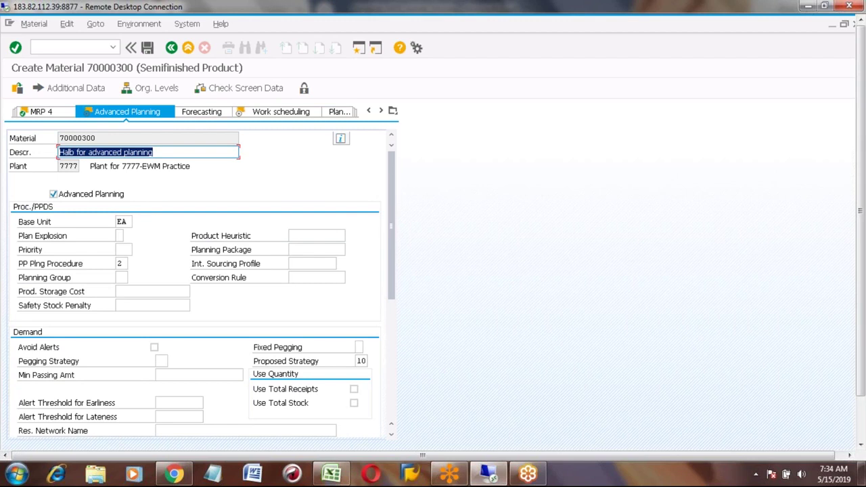
{"action": "left_click", "coordinate": [120, 238]}
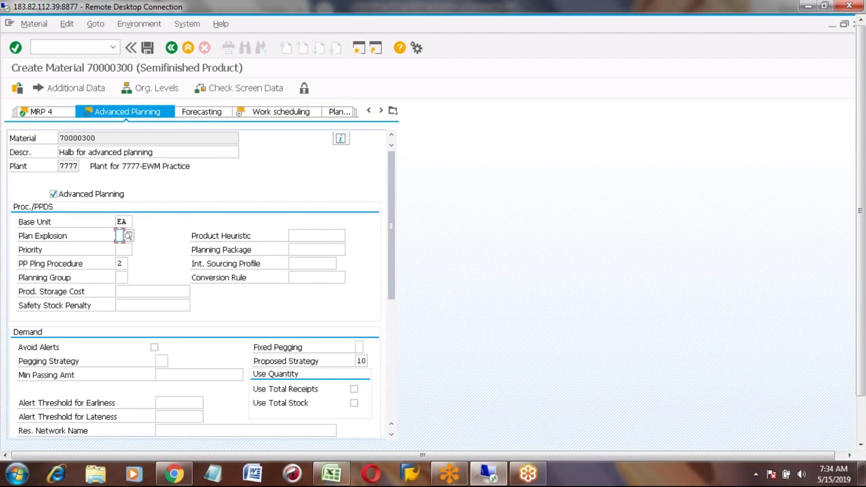
{"action": "left_click", "coordinate": [130, 236]}
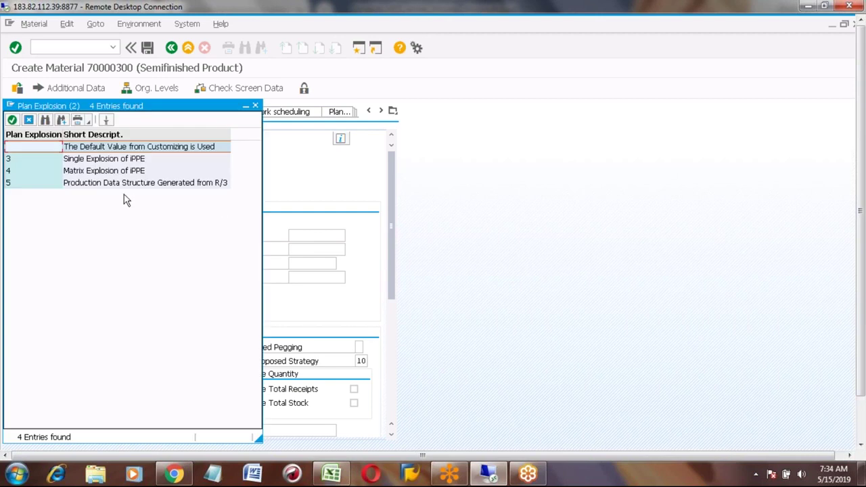
{"action": "left_click", "coordinate": [88, 184]}
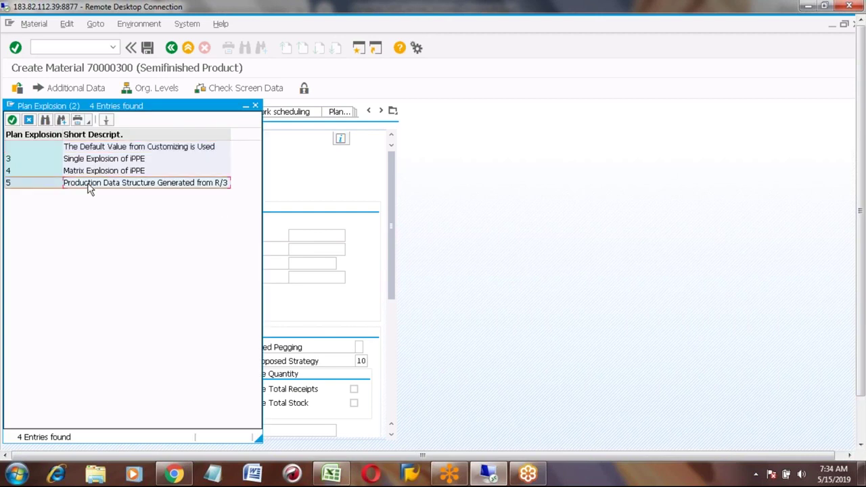
{"action": "double_click", "coordinate": [46, 188]}
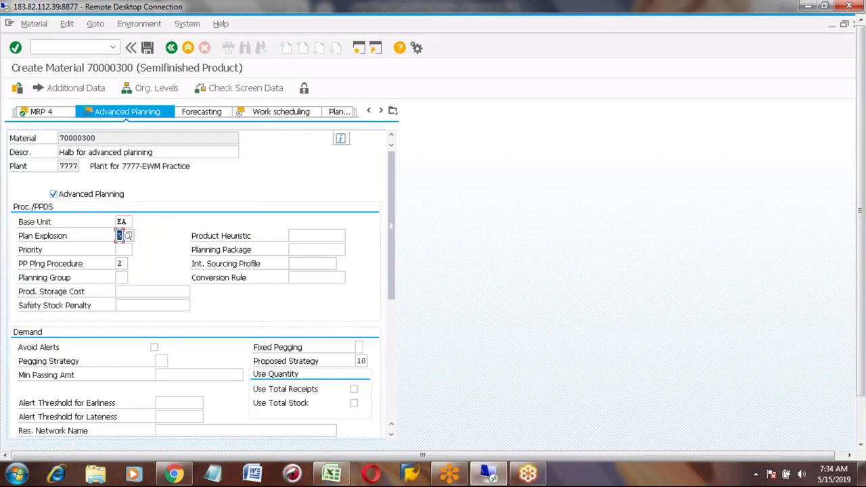
- Choose SAP_PP_002, Planning of Standard Lots, as the product heuristic
{"action": "left_click", "coordinate": [294, 236]}
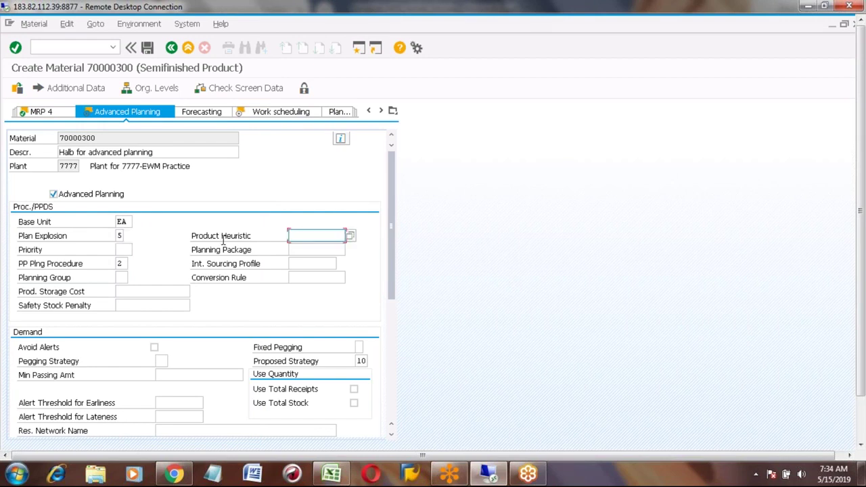
{"action": "left_click", "coordinate": [349, 236]}
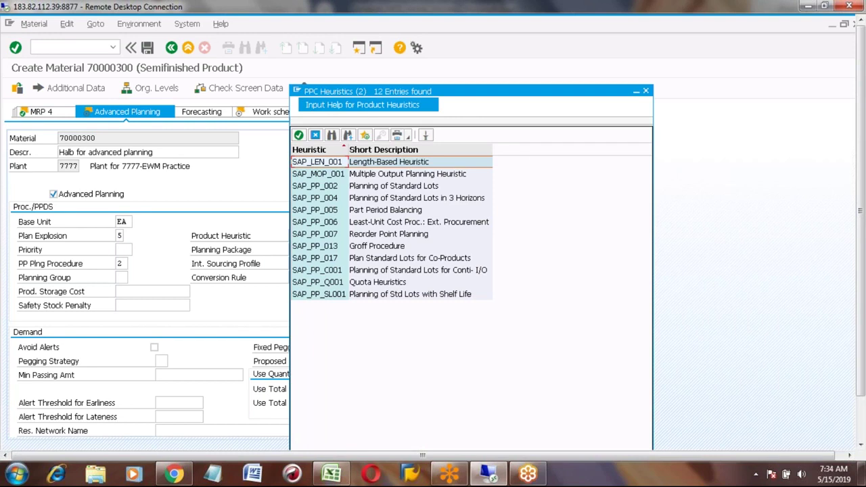
{"action": "left_click", "coordinate": [325, 186]}
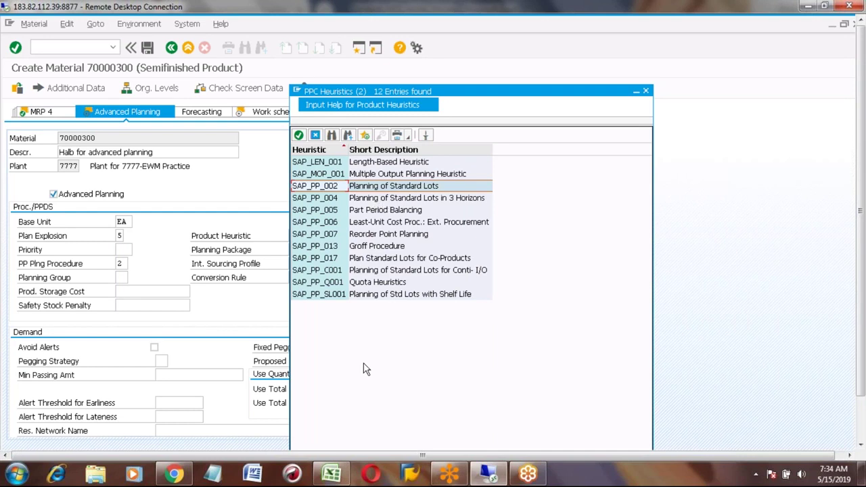
{"action": "double_click", "coordinate": [323, 191]}
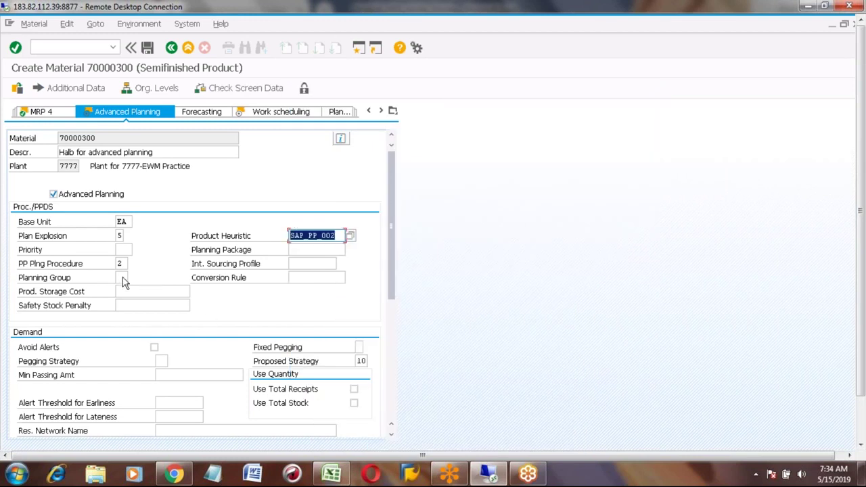
- Change the PP planning procedure to 4, Planning in Planning Run
{"action": "left_click", "coordinate": [123, 266]}
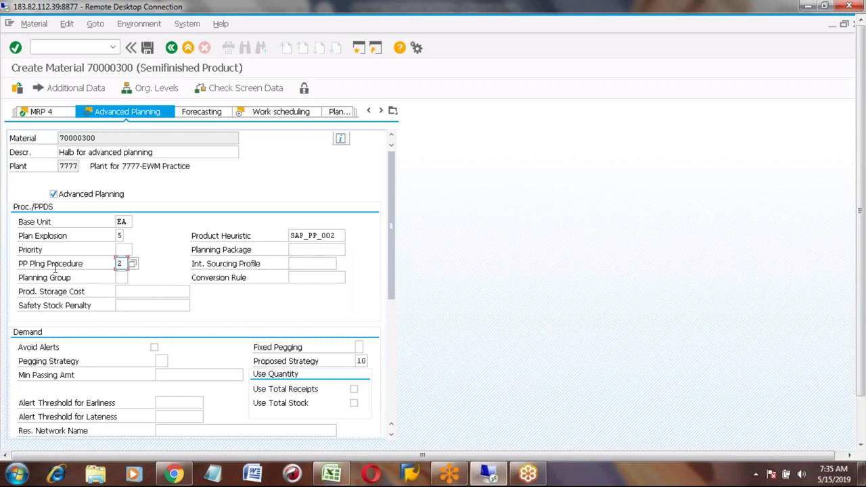
{"action": "key", "text": "Return"}
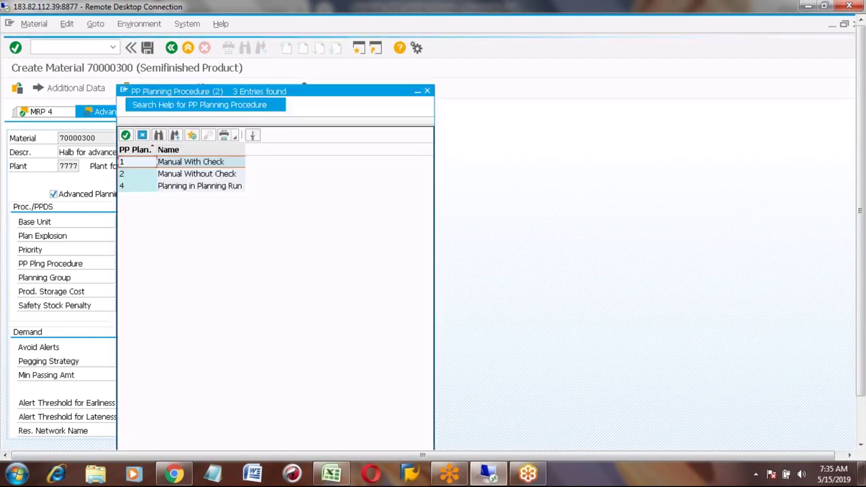
{"action": "left_click", "coordinate": [133, 189]}
{"action": "double_click", "coordinate": [134, 188]}
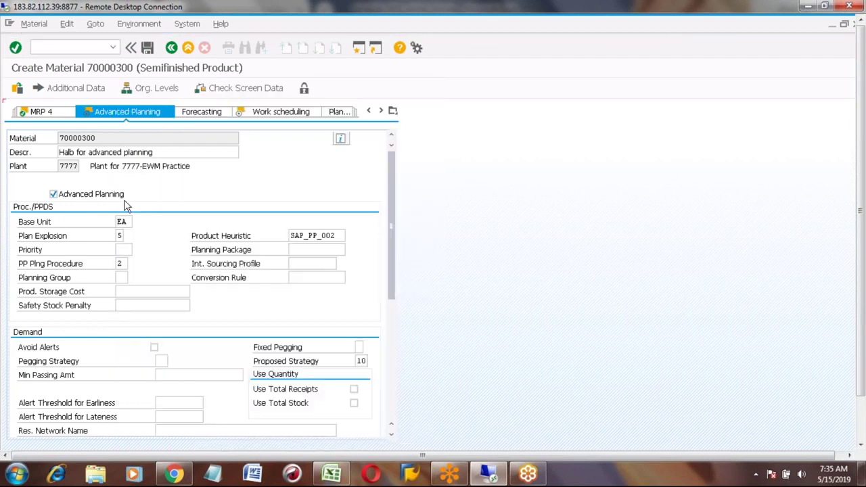
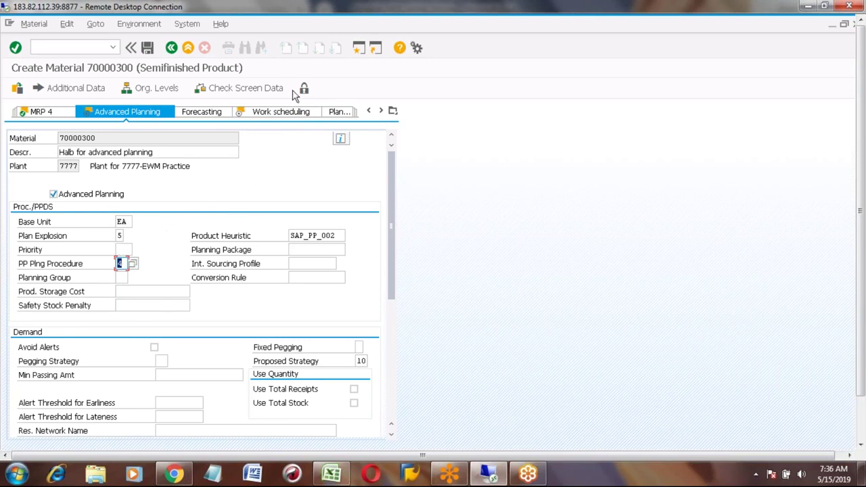
- Pass through the Work Scheduling view to Accounting 1, set the standard price to 10 EUR, and continue to Costing 1
{"action": "left_click", "coordinate": [266, 115]}
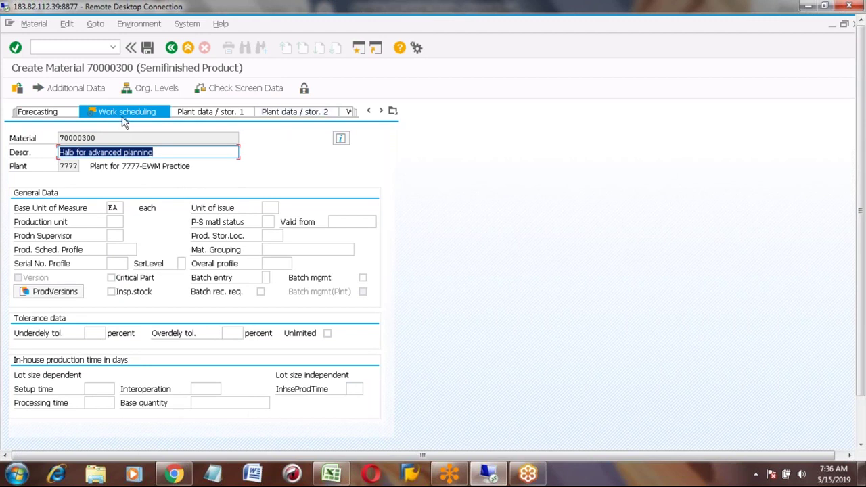
{"action": "key", "text": "Return"}
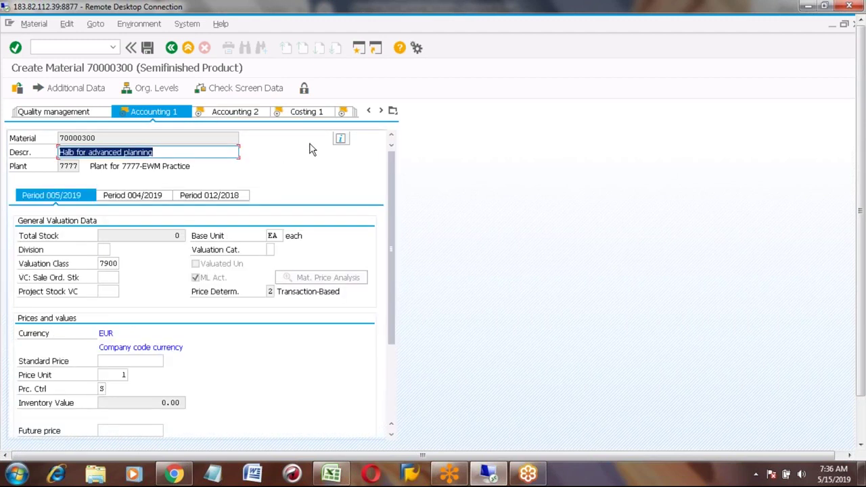
{"action": "left_click", "coordinate": [145, 362]}
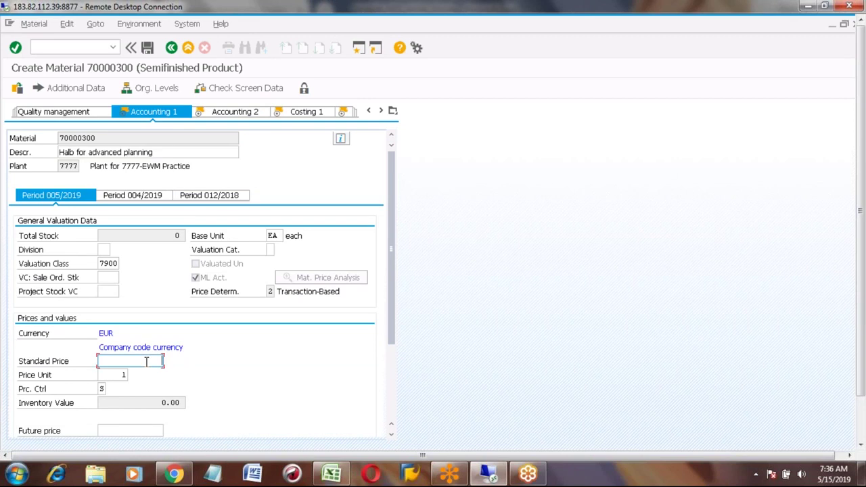
{"action": "type", "text": "10"}
{"action": "key", "text": "Return"}
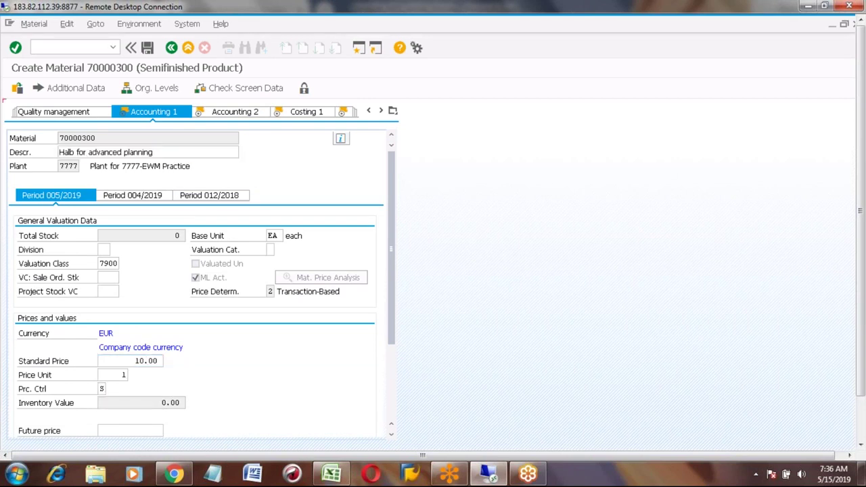
{"action": "key", "text": "Return"}
{"action": "key", "text": "Return"}
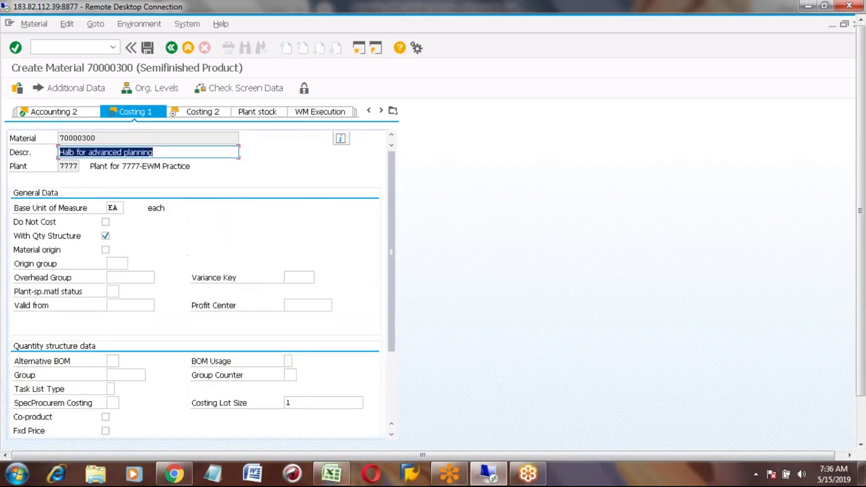
- Pass through the remaining costing views without entries and save the new semifinished material
{"action": "key", "text": "Return"}
{"action": "key", "text": "Return"}
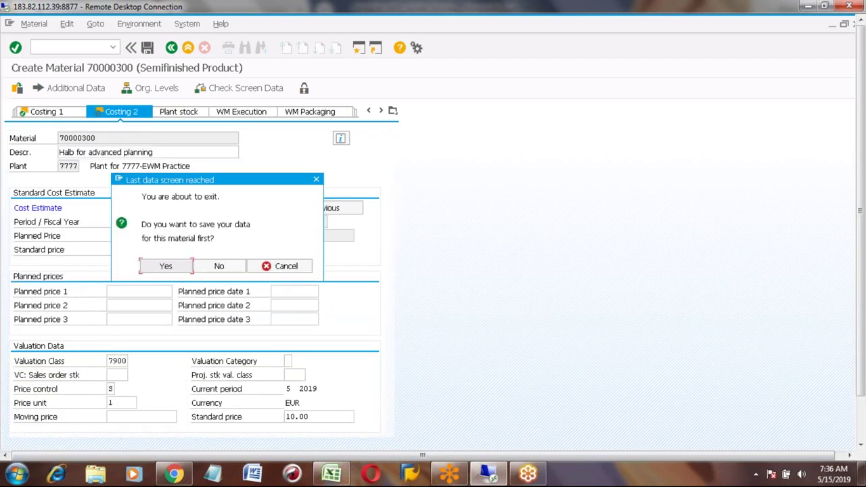
{"action": "left_click", "coordinate": [160, 266]}
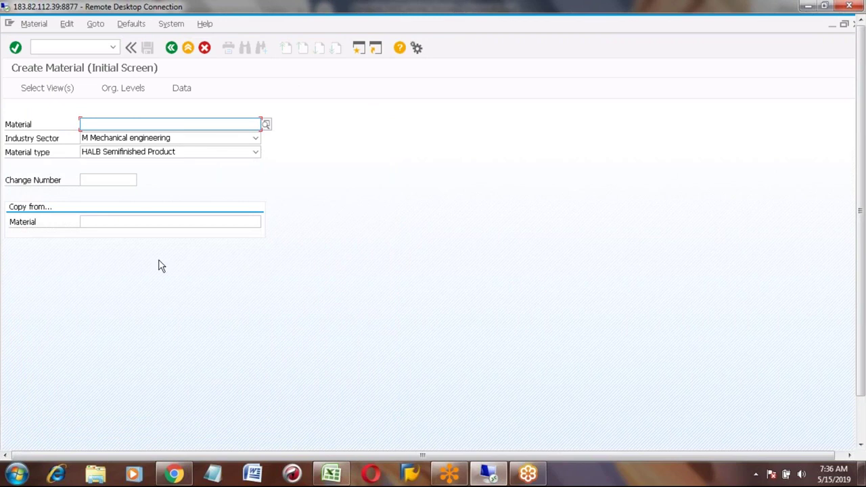
- Open the details of the material creation message, dismiss the security warning, and copy material number 70000300
{"action": "left_click", "coordinate": [861, 422]}
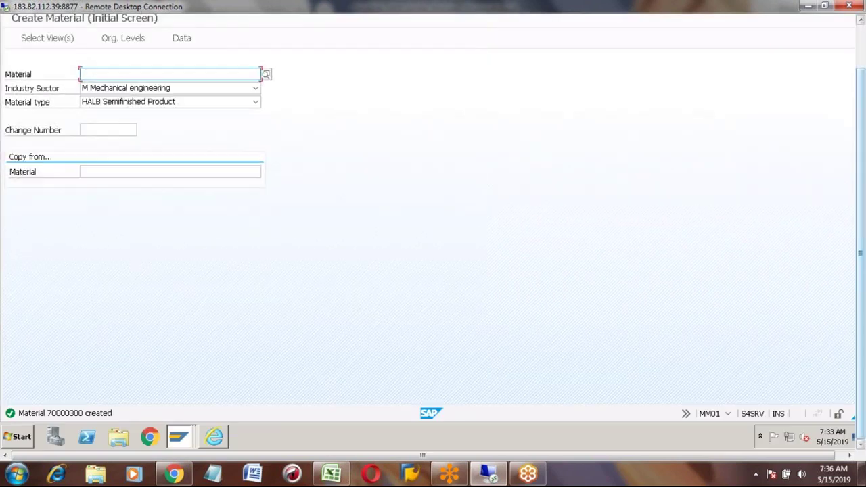
{"action": "left_click", "coordinate": [64, 419]}
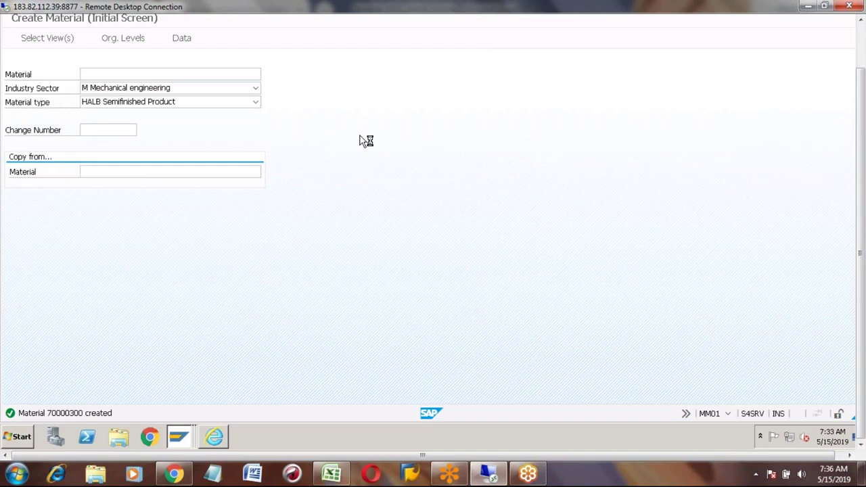
{"action": "left_click", "coordinate": [861, 54]}
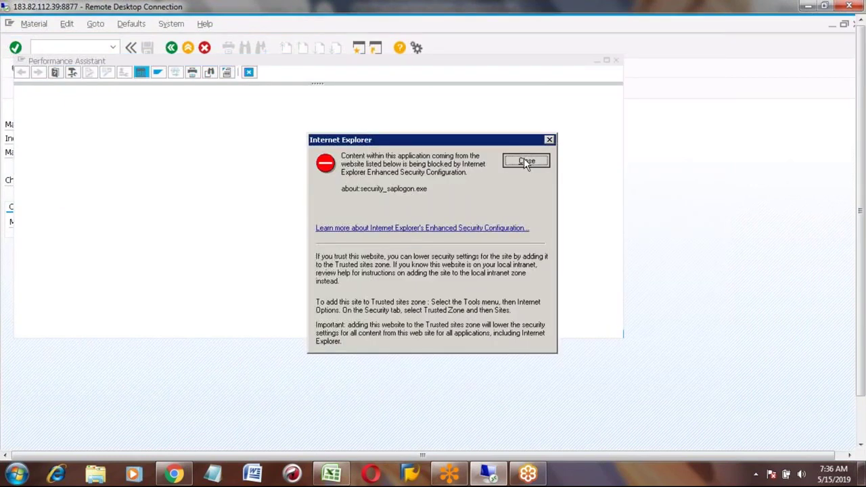
{"action": "left_click", "coordinate": [525, 161]}
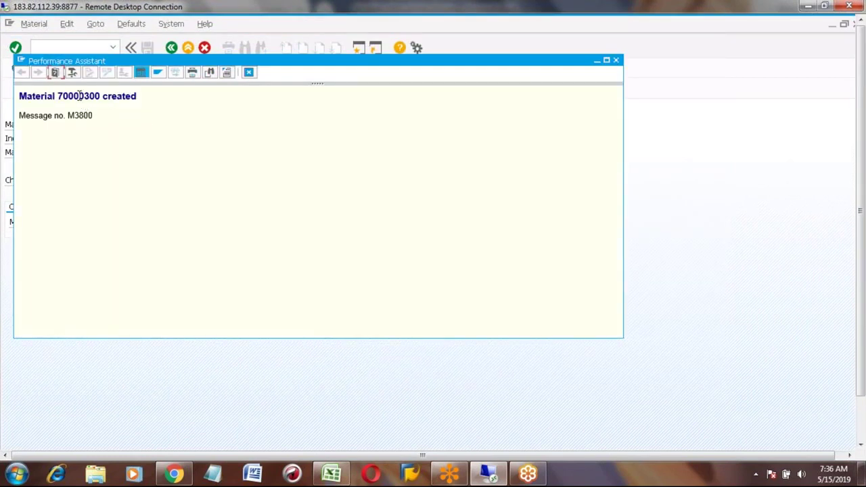
{"action": "double_click", "coordinate": [79, 97]}
{"action": "key", "text": "ctrl+c"}
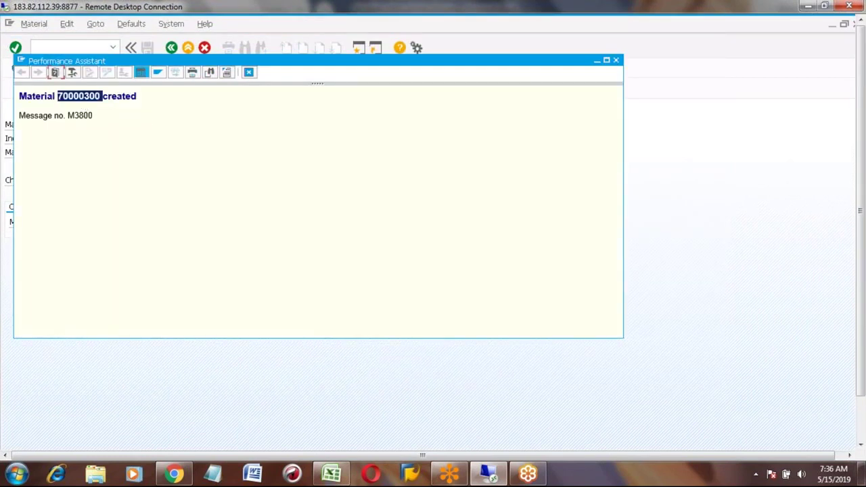
- Switch to the Excel notes, paste the copied material number near the CIF - Core Interface line, and return to the SAP session
{"action": "left_click", "coordinate": [332, 475]}
{"action": "key", "text": "Down"}
{"action": "key", "text": "Down"}
{"action": "key", "text": "Down"}
{"action": "key", "text": "Down"}
{"action": "key", "text": "Down"}
{"action": "key", "text": "Down"}
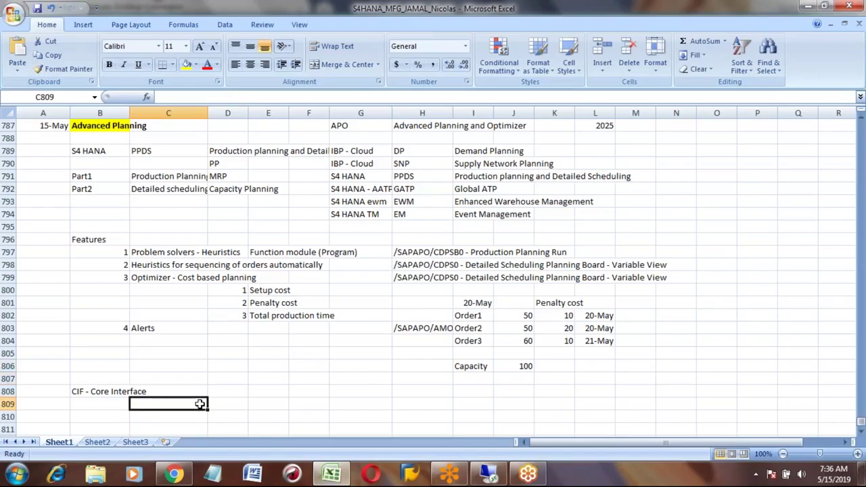
{"action": "key", "text": "Up"}
{"action": "key", "text": "ctrl+v"}
{"action": "key", "text": "Down"}
{"action": "key", "text": "Down"}
{"action": "key", "text": "Down"}
{"action": "key", "text": "Down"}
{"action": "key", "text": "alt+Tab"}
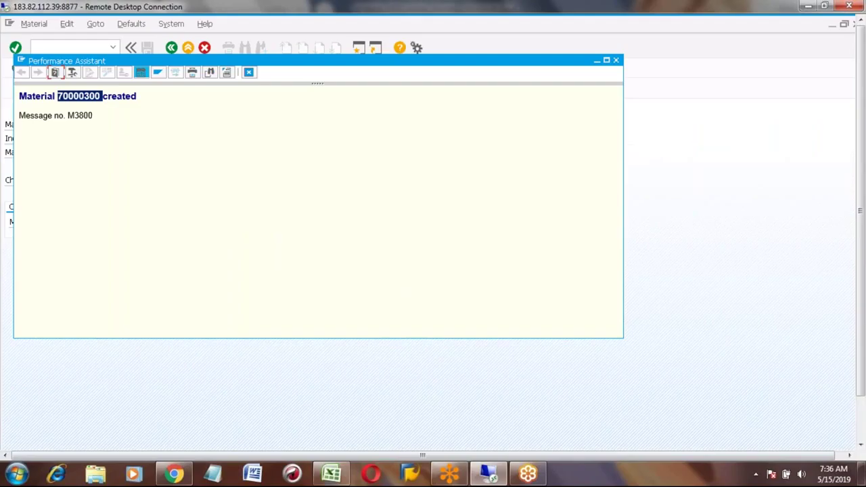
- Leave material creation, start transaction CS01, and open a new BOM for material 70000300 in plant 7777 with BOM usage 1
{"action": "key", "text": "Escape"}
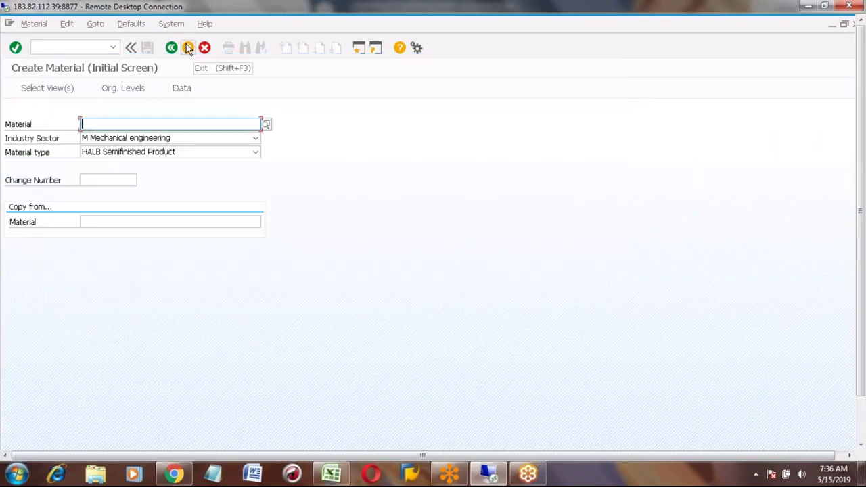
{"action": "left_click", "coordinate": [189, 48]}
{"action": "left_click", "coordinate": [67, 49]}
{"action": "type", "text": "cs01"}
{"action": "key", "text": "Return"}
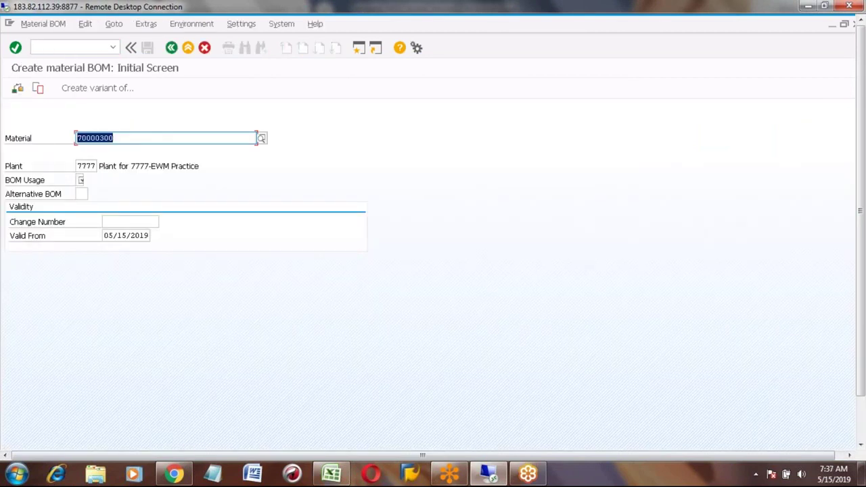
{"action": "key", "text": "Tab"}
{"action": "key", "text": "Tab"}
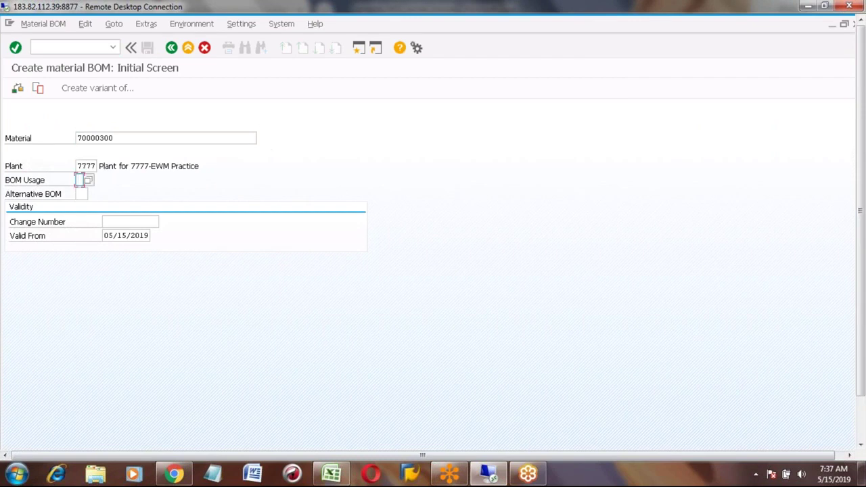
{"action": "key", "text": "Return"}
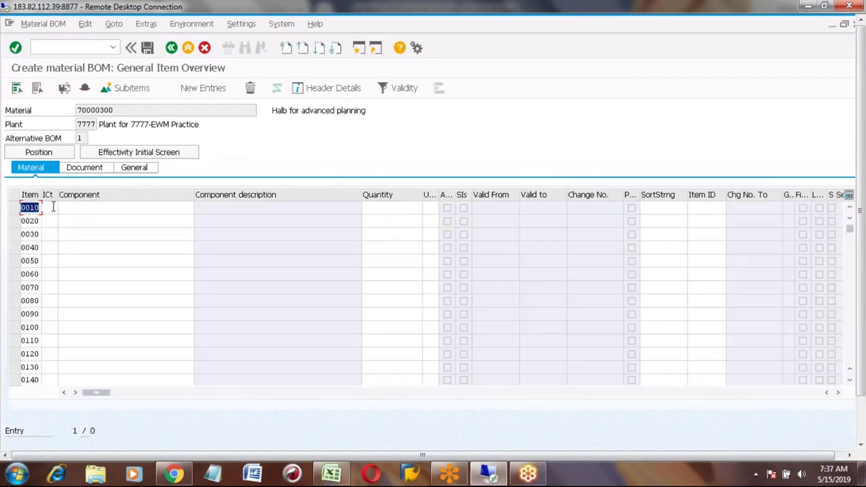
- Add component BARLEY as item 0010 with item category L and quantity 1, and save the BOM
{"action": "left_click", "coordinate": [53, 207]}
{"action": "type", "text": "L"}
{"action": "key", "text": "Tab"}
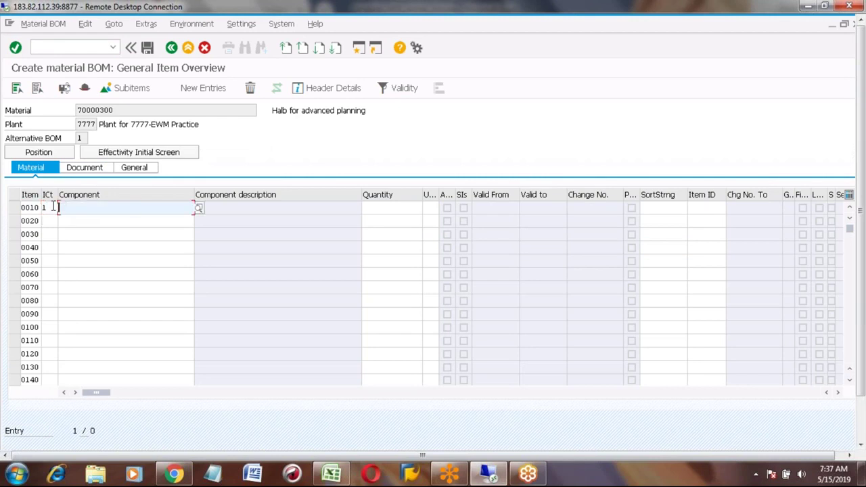
{"action": "type", "text": "bar"}
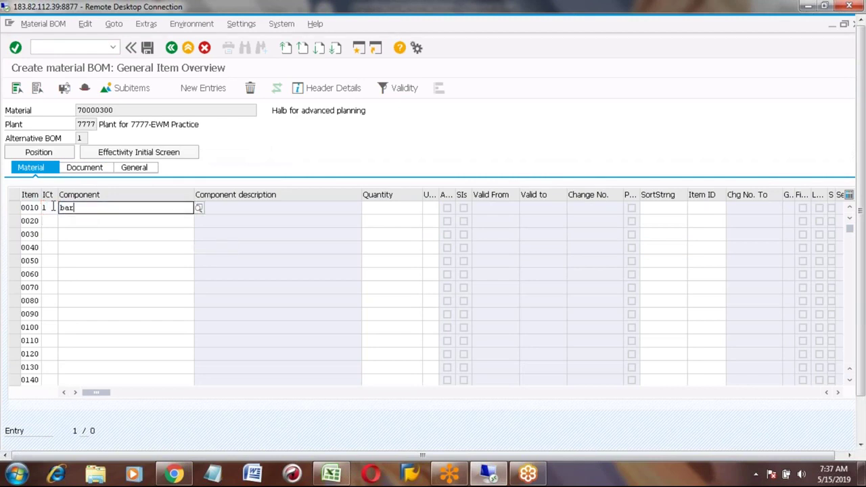
{"action": "type", "text": "l"}
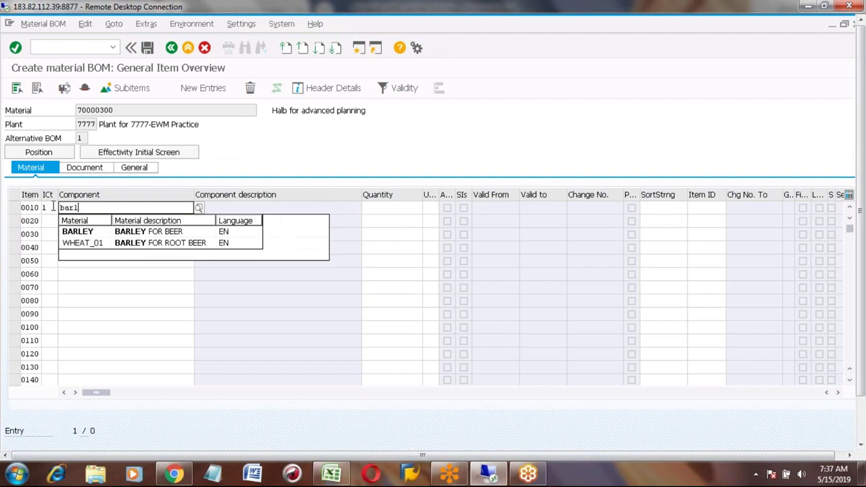
{"action": "key", "text": "Down"}
{"action": "key", "text": "Return"}
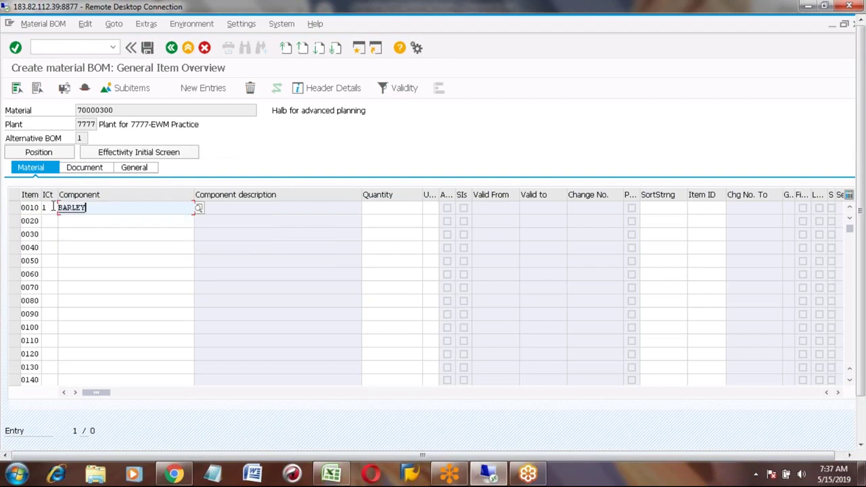
{"action": "key", "text": "Tab"}
{"action": "type", "text": "1"}
{"action": "key", "text": "Return"}
{"action": "key", "text": "Return"}
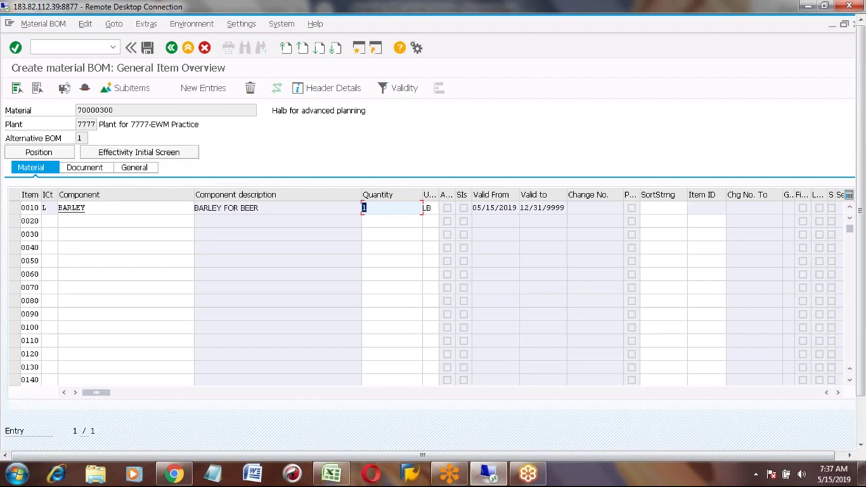
{"action": "left_click", "coordinate": [87, 208]}
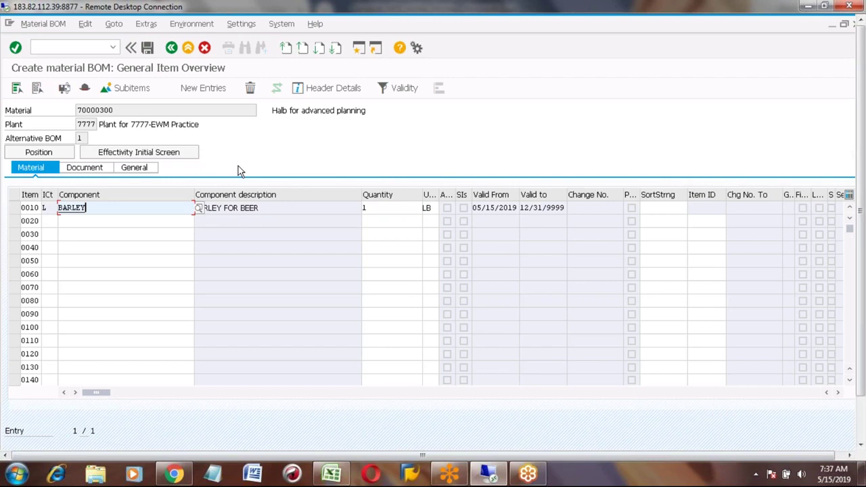
{"action": "left_click", "coordinate": [147, 49]}
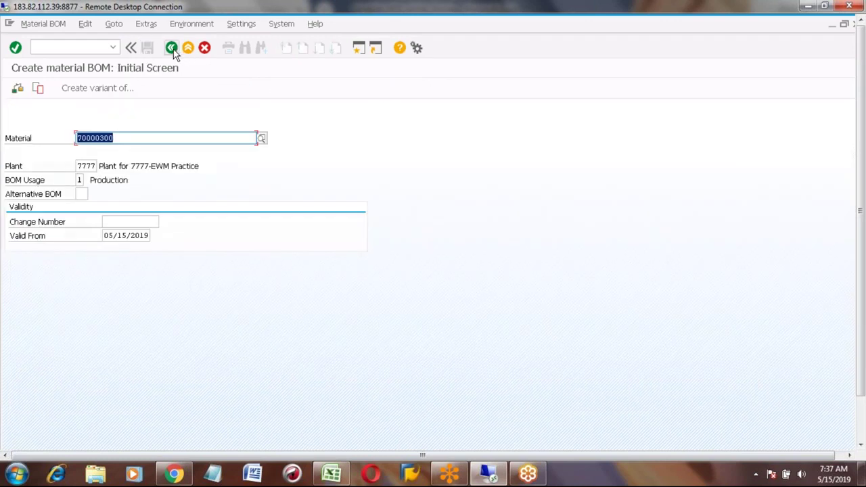
- Leave BOM creation, start transaction CR01, and begin creating work center ADV1 in plant 7777 with category 0001
{"action": "left_click", "coordinate": [171, 49]}
{"action": "type", "text": "cr01"}
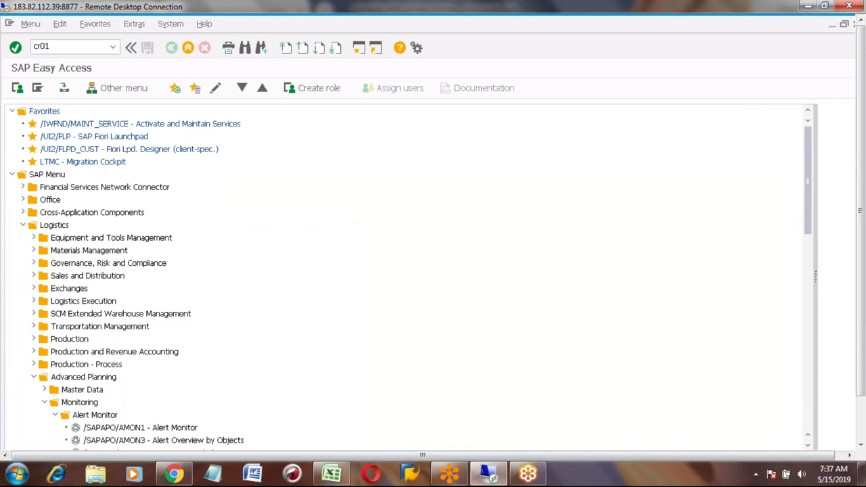
{"action": "key", "text": "Return"}
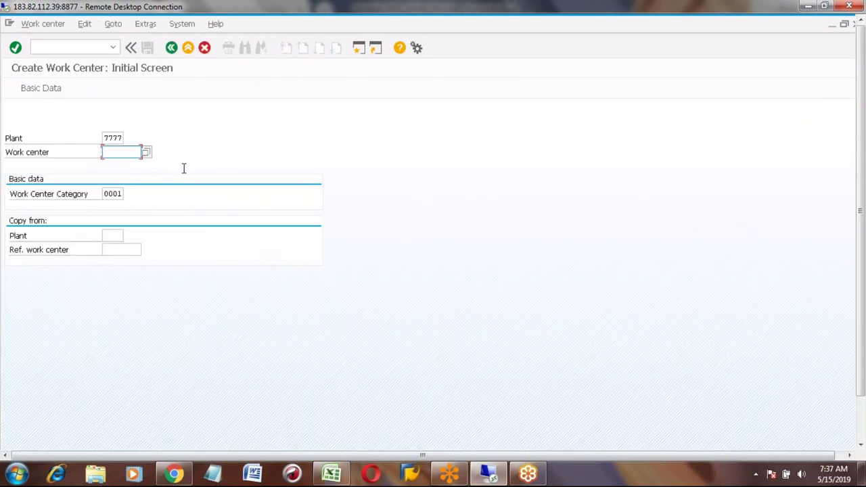
{"action": "left_click", "coordinate": [108, 151]}
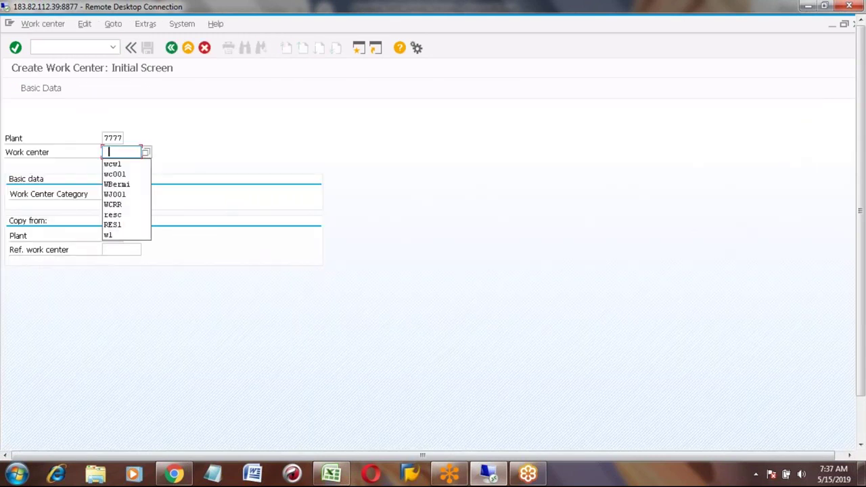
{"action": "type", "text": "advl"}
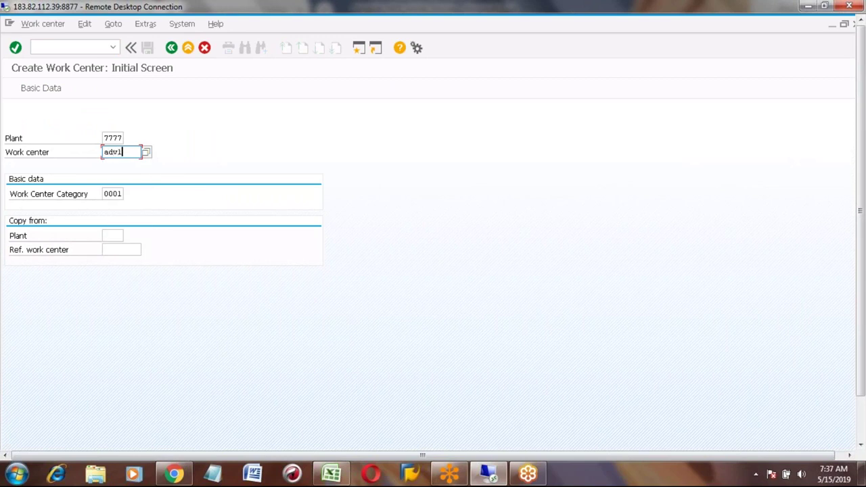
{"action": "key", "text": "Return"}
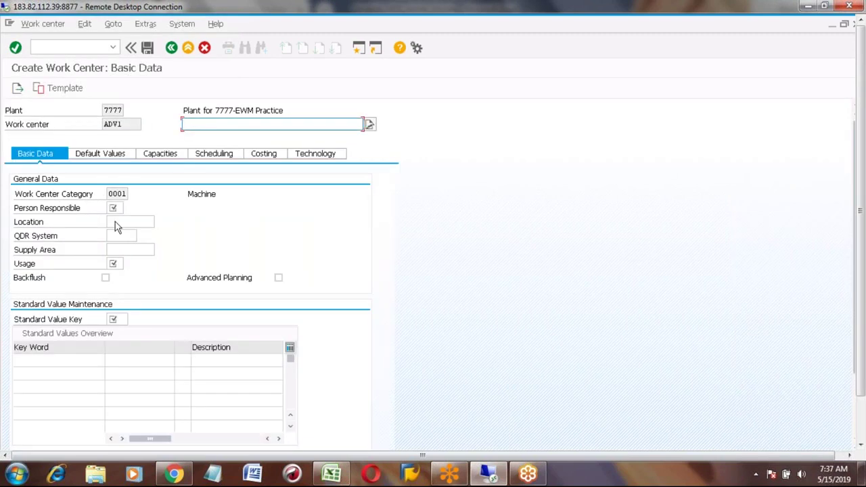
- Describe the work center as "advanced planning" and set person responsible 001 and usage 009
{"action": "type", "text": "ad"}
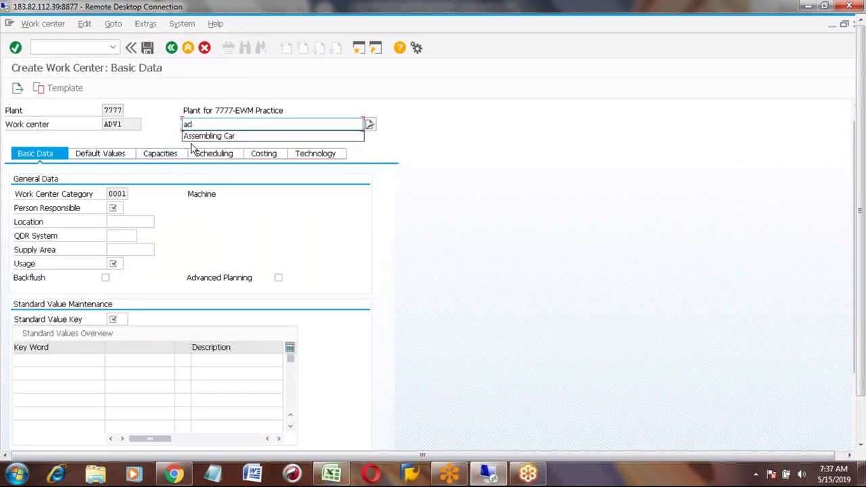
{"action": "type", "text": "vanced "}
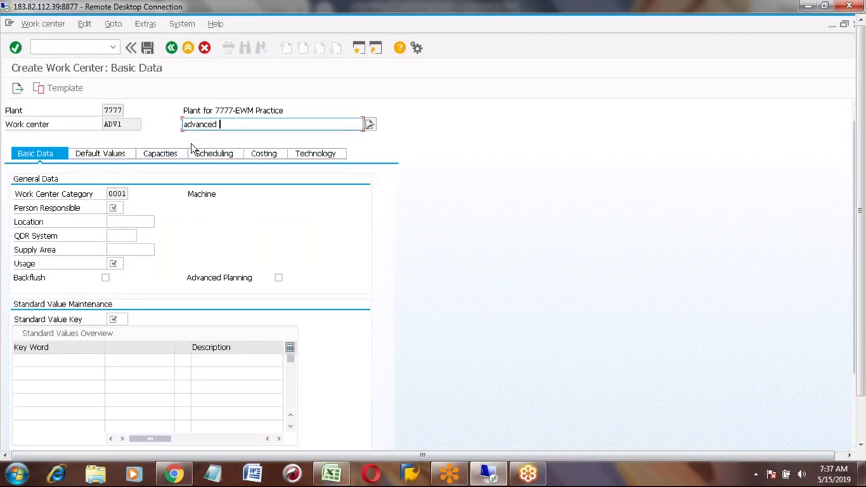
{"action": "type", "text": "planning"}
{"action": "left_click", "coordinate": [113, 208]}
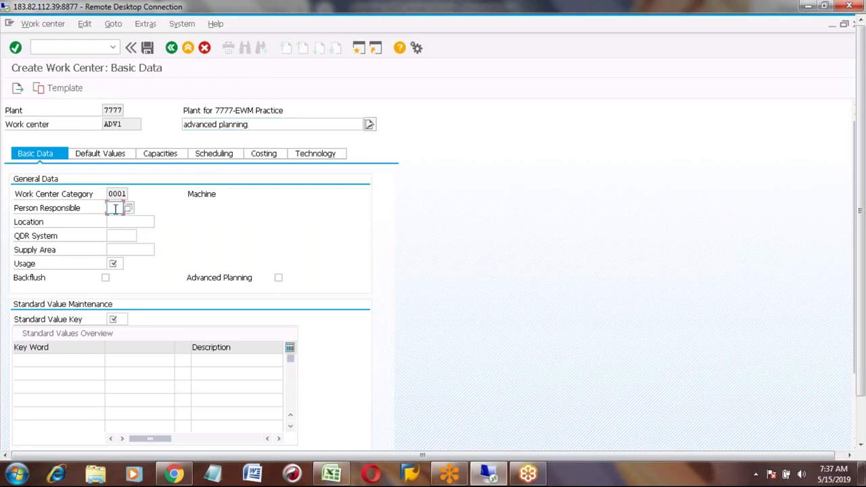
{"action": "left_click", "coordinate": [115, 219]}
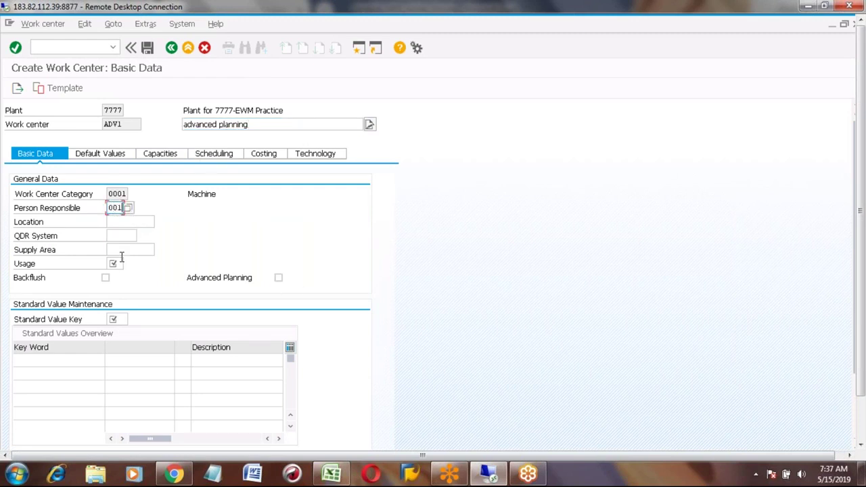
{"action": "left_click", "coordinate": [113, 264]}
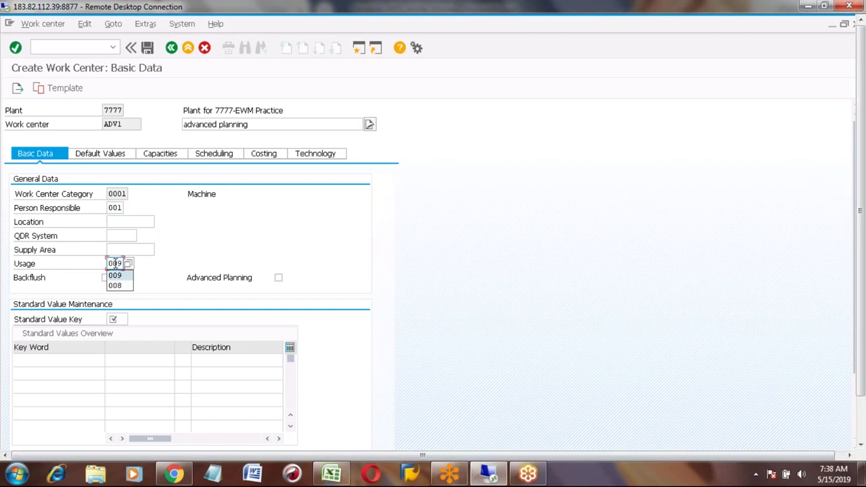
{"action": "left_click", "coordinate": [114, 272]}
- Activate Advanced Planning for the work center and assign standard value key SAP1
{"action": "left_click", "coordinate": [278, 278]}
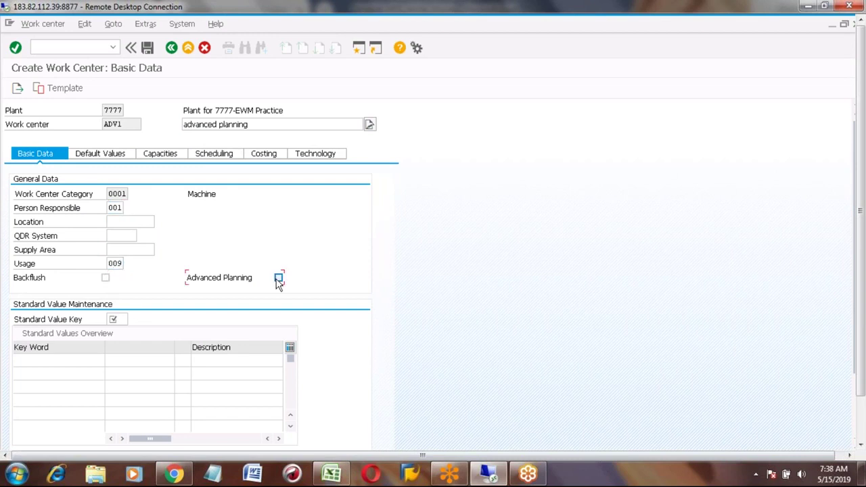
{"action": "left_click", "coordinate": [278, 278]}
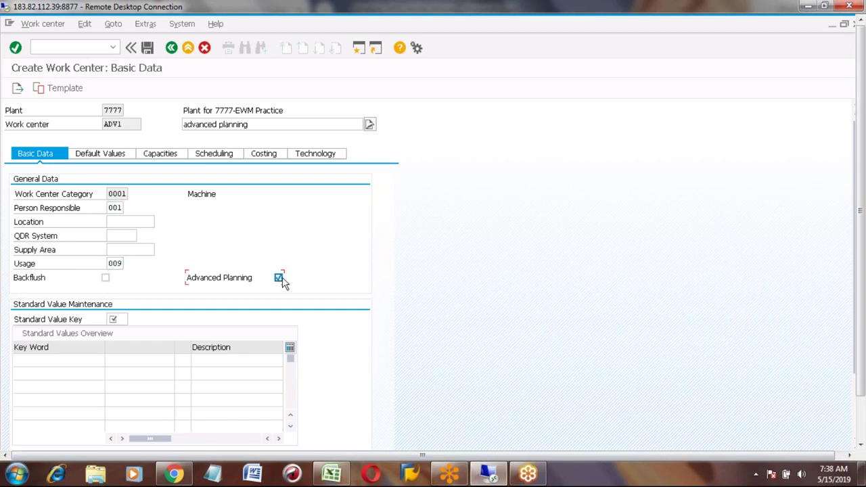
{"action": "left_click", "coordinate": [116, 320]}
{"action": "key", "text": "Down"}
{"action": "key", "text": "Return"}
{"action": "key", "text": "Return"}
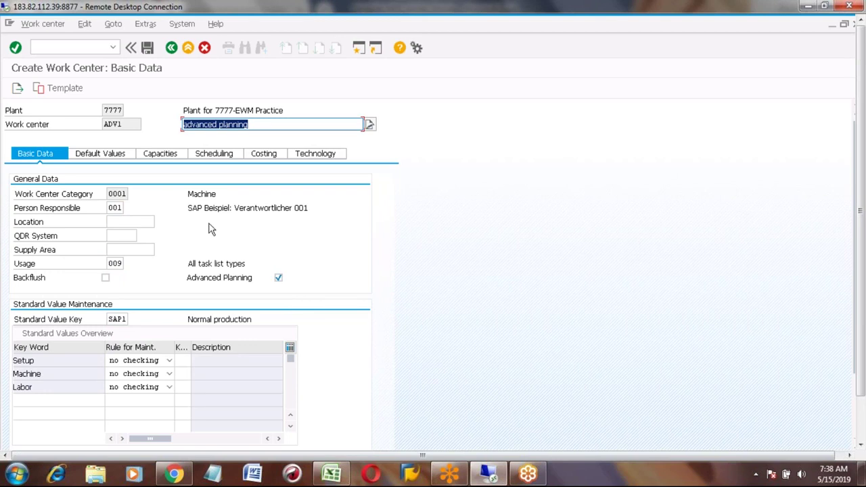
- Set the work center's default control key to PP01 and the units for setup, machine and labor to HR
{"action": "left_click", "coordinate": [102, 154]}
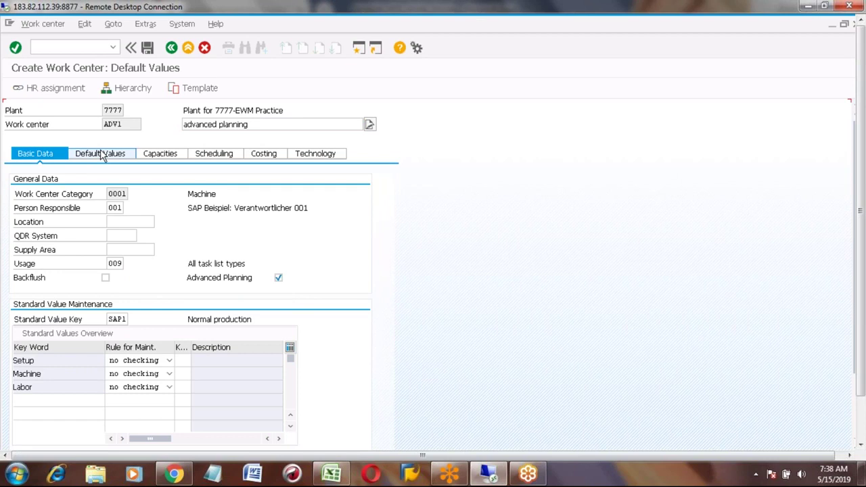
{"action": "type", "text": "pp01"}
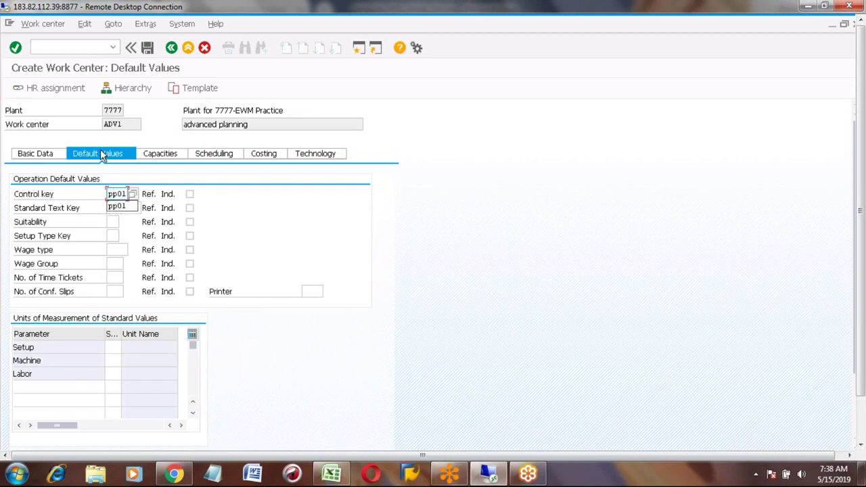
{"action": "left_click", "coordinate": [115, 347]}
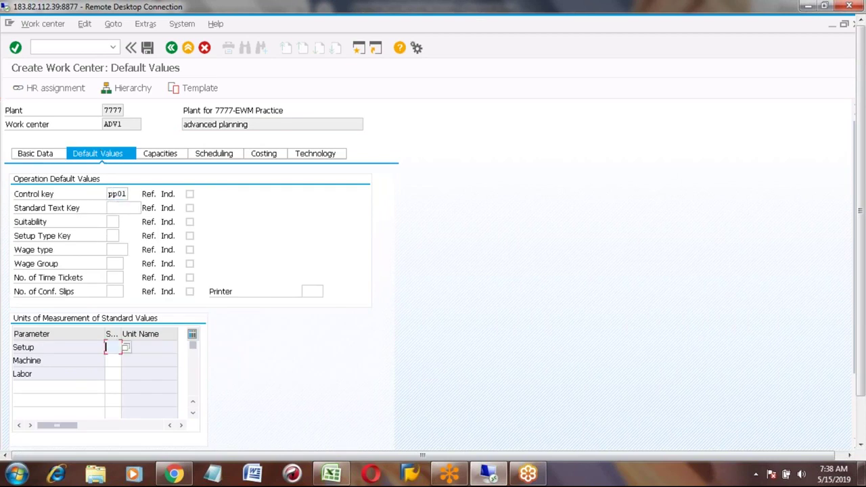
{"action": "key", "text": "Down"}
{"action": "key", "text": "Return"}
{"action": "left_click", "coordinate": [115, 360]}
{"action": "key", "text": "Down"}
{"action": "key", "text": "Return"}
{"action": "left_click", "coordinate": [115, 374]}
{"action": "key", "text": "Down"}
{"action": "key", "text": "Return"}
{"action": "key", "text": "Return"}
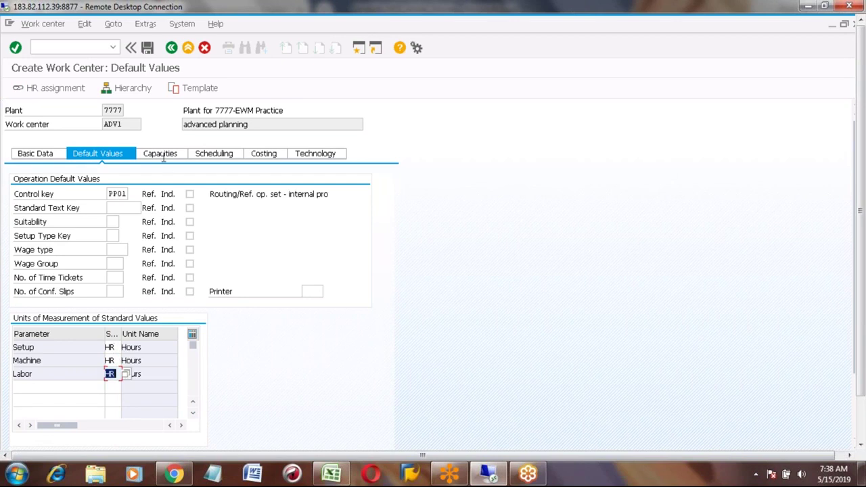
- Assign capacity category 001 to the work center and open its capacity header
{"action": "left_click", "coordinate": [161, 154]}
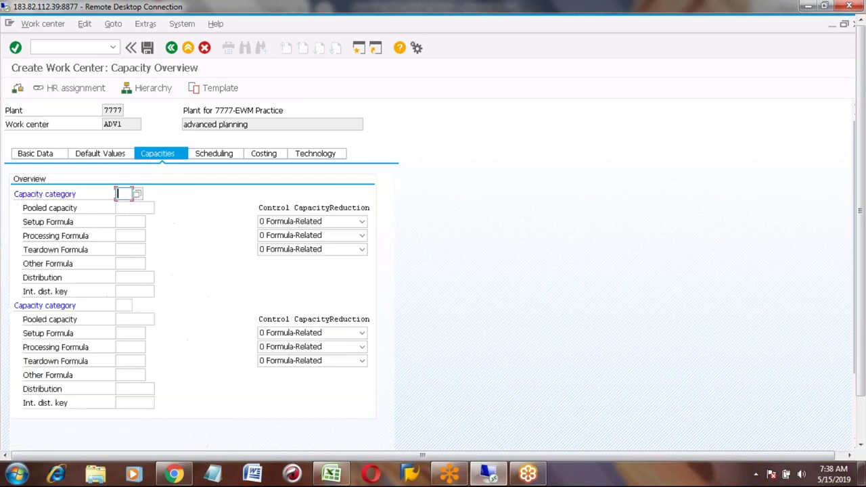
{"action": "key", "text": "Down"}
{"action": "key", "text": "Down"}
{"action": "key", "text": "Return"}
{"action": "key", "text": "Return"}
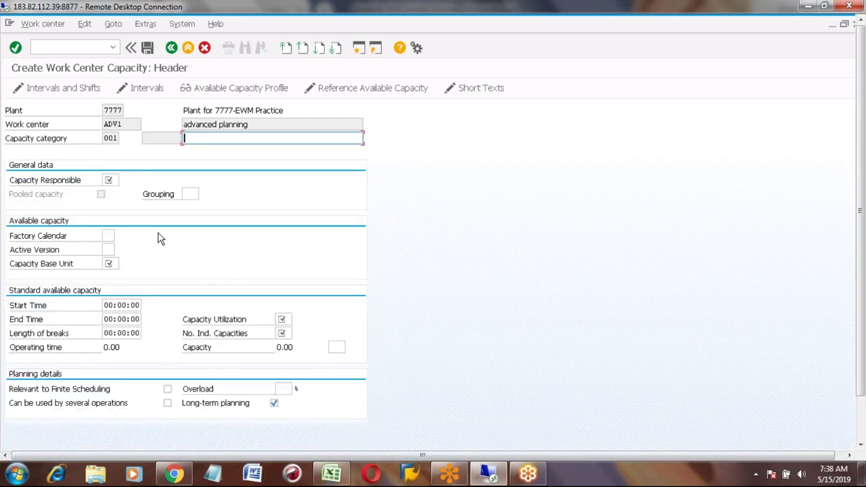
- Describe the capacity as "Capacity" and set capacity responsible 001 and capacity base unit HR
{"action": "left_click", "coordinate": [223, 144]}
{"action": "left_click", "coordinate": [222, 149]}
{"action": "left_click", "coordinate": [110, 179]}
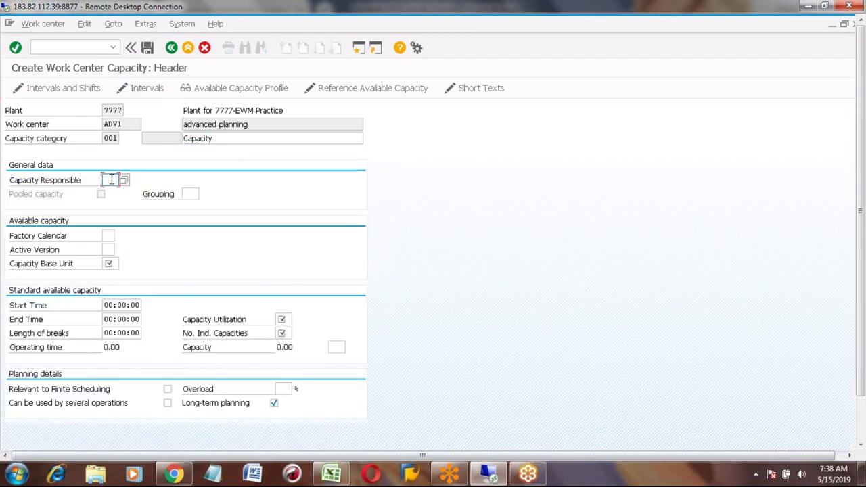
{"action": "left_click", "coordinate": [112, 187]}
{"action": "left_click", "coordinate": [111, 264]}
{"action": "left_click", "coordinate": [112, 273]}
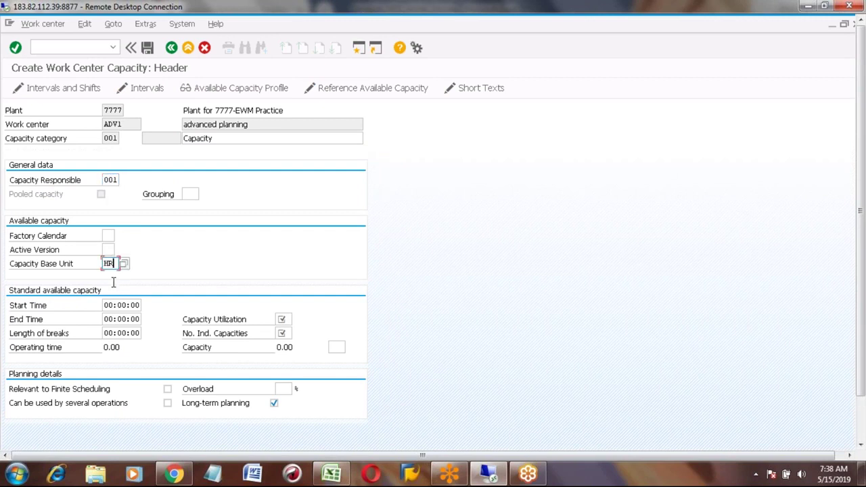
- Define the standard available capacity from 06:00:00 to 22:00:00 with 100 utilization and 1 individual capacity
{"action": "left_click", "coordinate": [114, 305]}
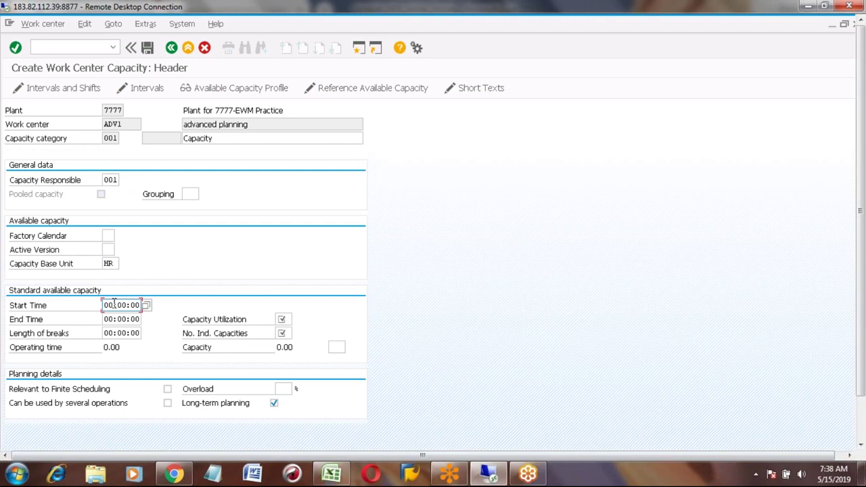
{"action": "type", "text": "06"}
{"action": "key", "text": "Tab"}
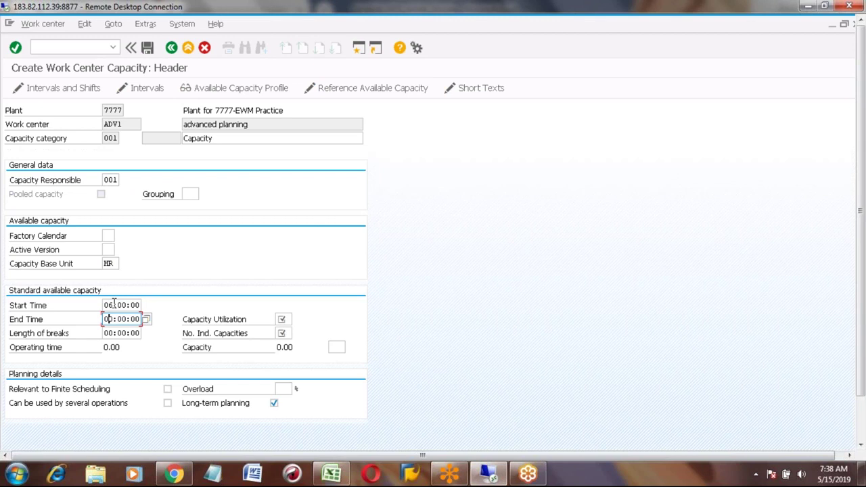
{"action": "type", "text": "22"}
{"action": "key", "text": "Tab"}
{"action": "type", "text": "100"}
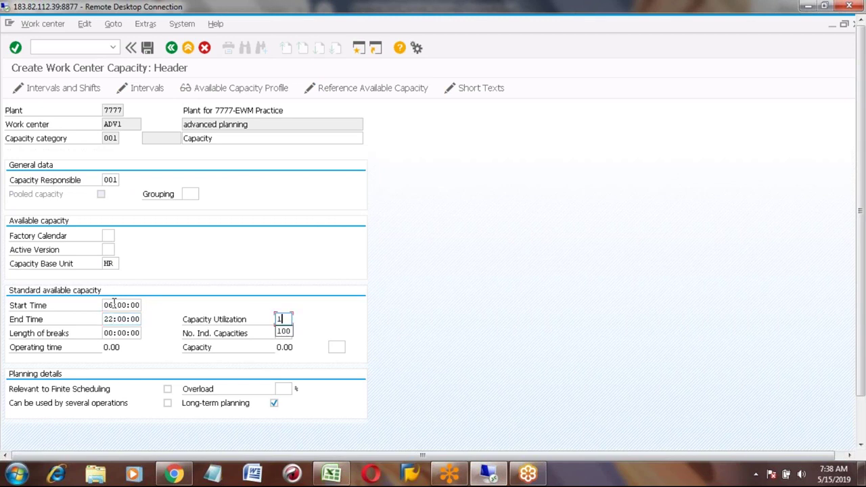
{"action": "key", "text": "Tab"}
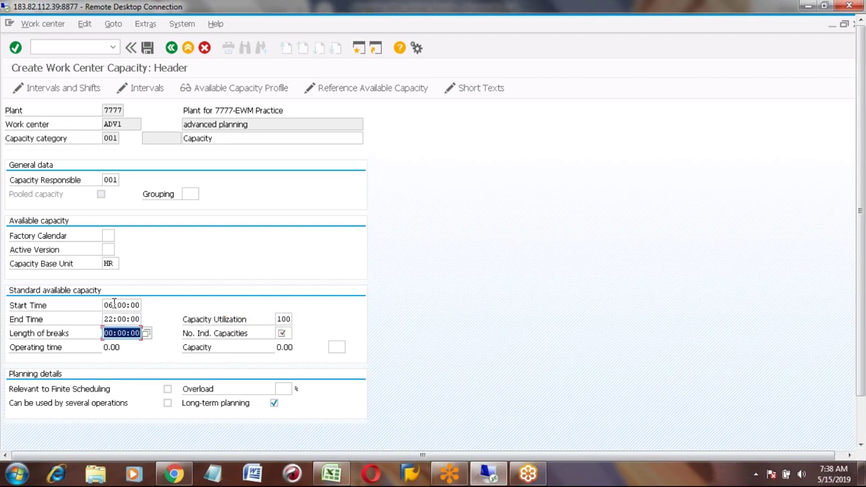
{"action": "key", "text": "Tab"}
{"action": "type", "text": "1"}
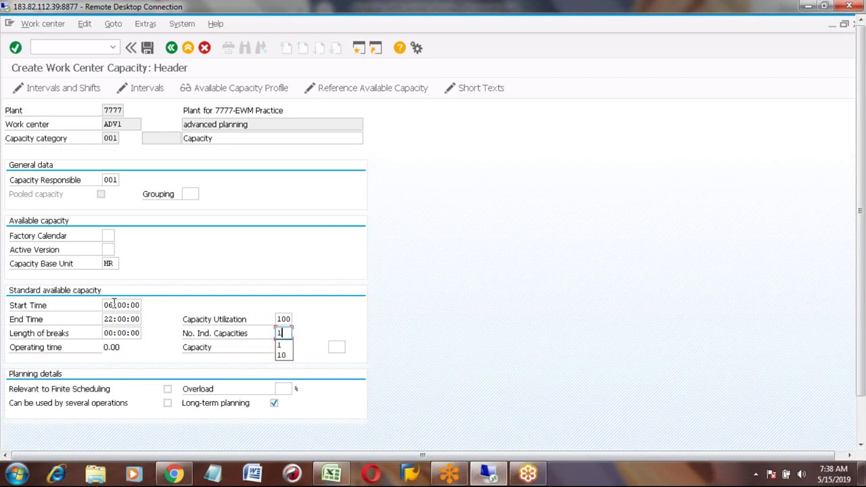
- Mark the capacity as relevant to finite scheduling and usable by several operations, and return to the capacity overview
{"action": "left_click", "coordinate": [167, 389]}
{"action": "left_click", "coordinate": [168, 403]}
{"action": "left_click", "coordinate": [173, 52]}
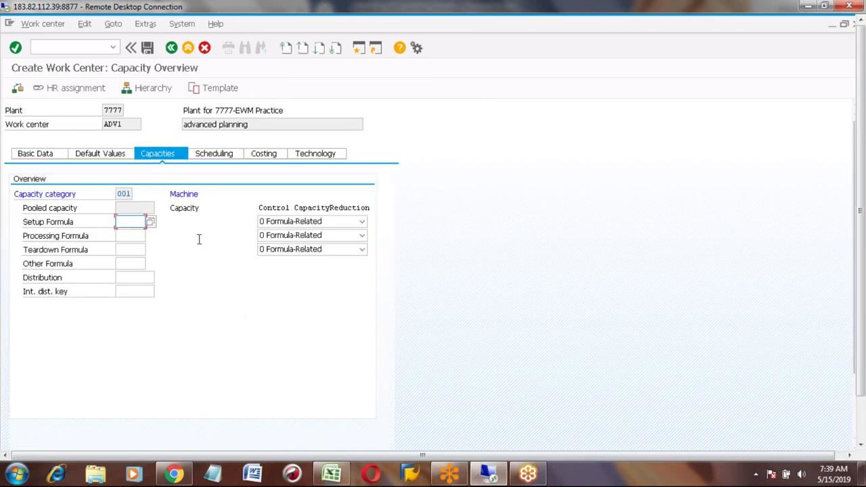
- Assign the setup formula and the processing formula to the machine capacity
{"action": "key", "text": "BackSpace"}
{"action": "key", "text": "Down"}
{"action": "key", "text": "Return"}
{"action": "key", "text": "Tab"}
{"action": "key", "text": "BackSpace"}
{"action": "key", "text": "Down"}
{"action": "key", "text": "Return"}
- Set scheduling capacity category 001, setup duration SAP001 and processing duration SAP002, and save the work center
{"action": "left_click", "coordinate": [206, 155]}
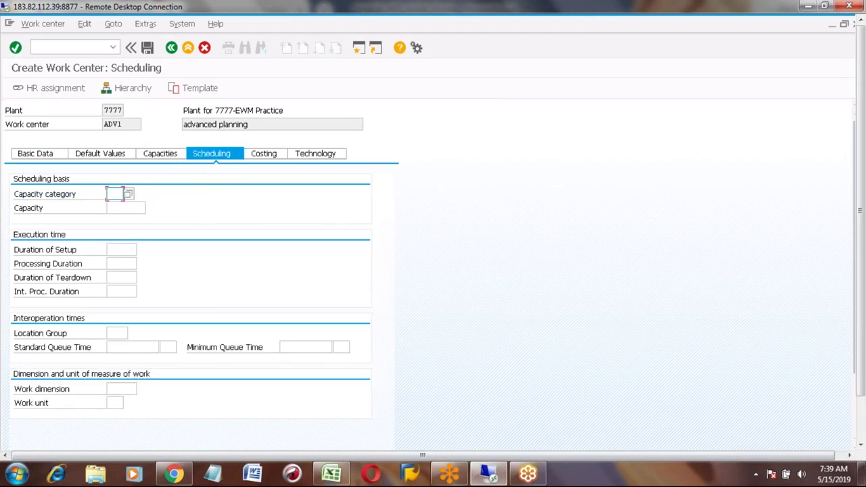
{"action": "type", "text": "001"}
{"action": "left_click", "coordinate": [117, 251]}
{"action": "type", "text": "SAP001"}
{"action": "key", "text": "Tab"}
{"action": "type", "text": "SAP002"}
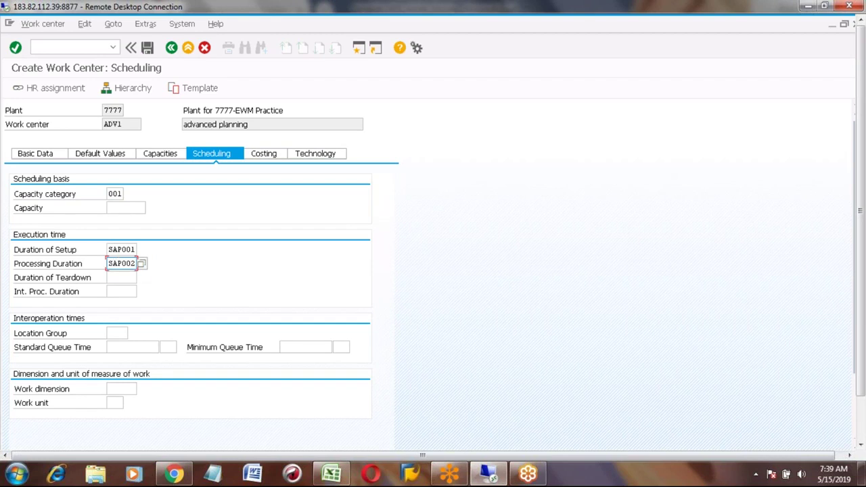
{"action": "key", "text": "Return"}
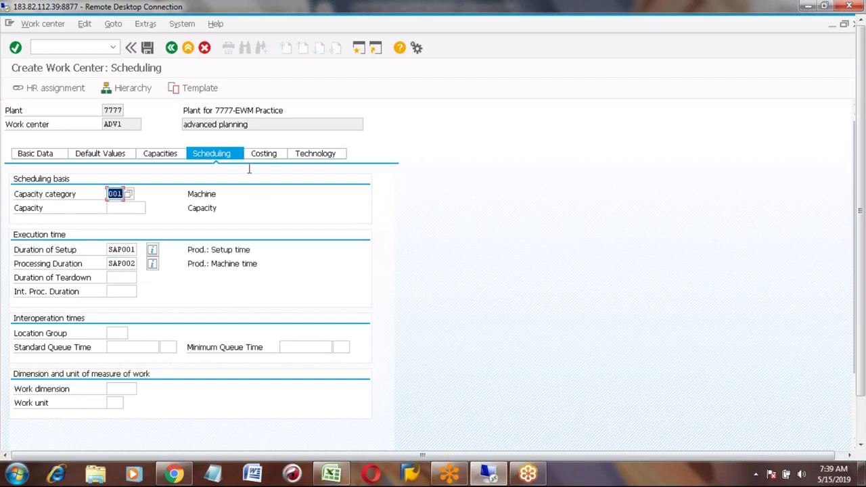
{"action": "left_click", "coordinate": [147, 48]}
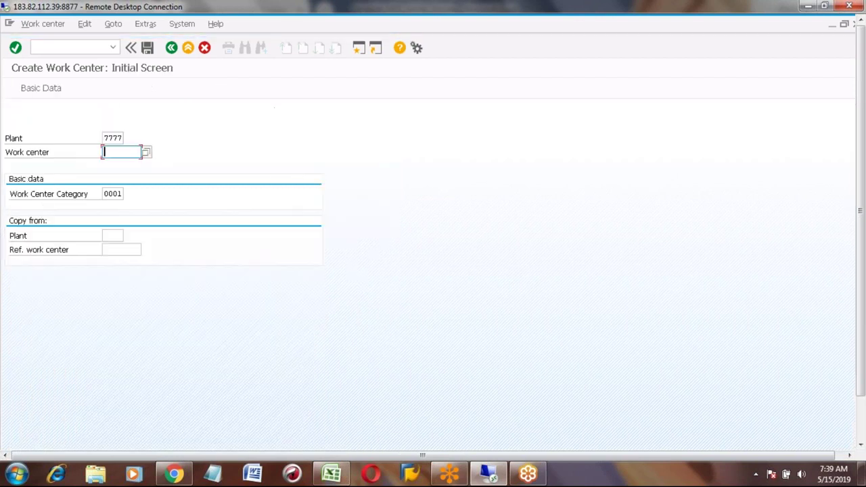
- Leave work center creation, start transaction CA01, and begin a routing for material 70000300 in plant 7777
{"action": "left_click", "coordinate": [188, 49]}
{"action": "left_click", "coordinate": [78, 48]}
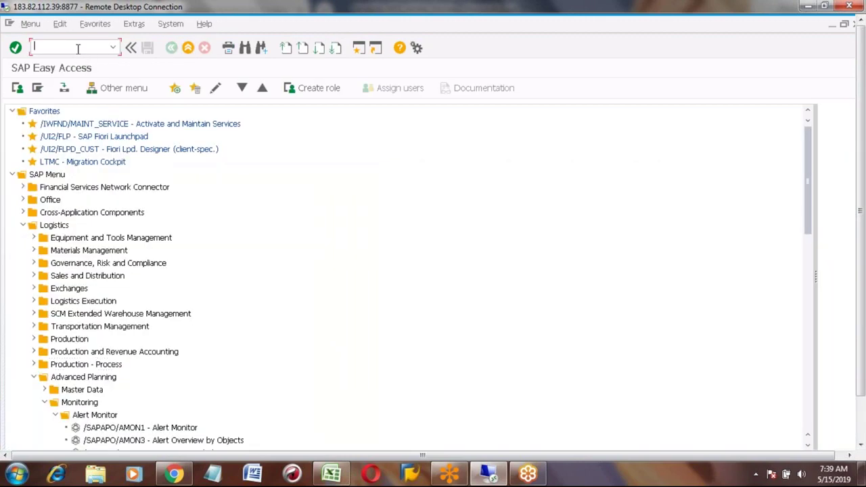
{"action": "type", "text": "ca01"}
{"action": "key", "text": "Return"}
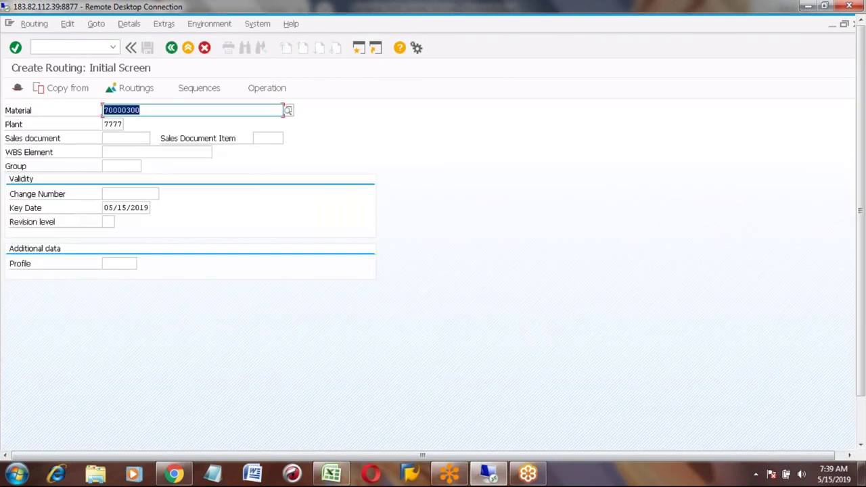
{"action": "key", "text": "Return"}
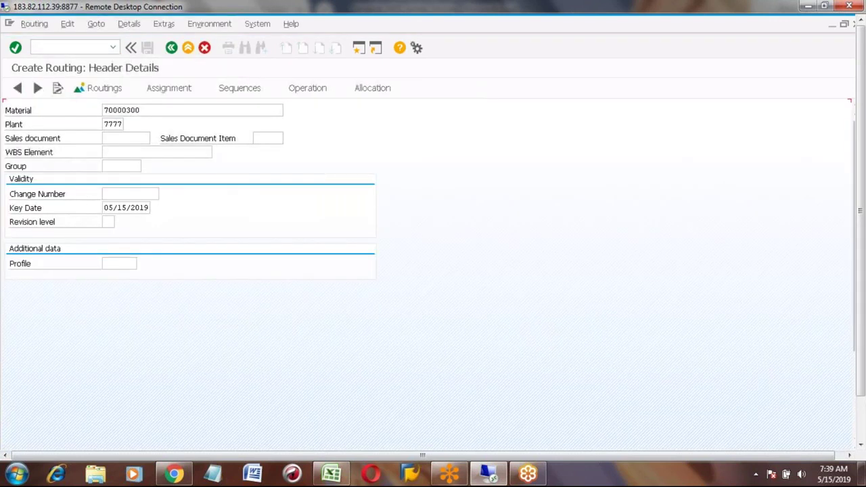
- Set the routing header's usage to 1 and its overall status to 4
{"action": "left_click", "coordinate": [110, 263]}
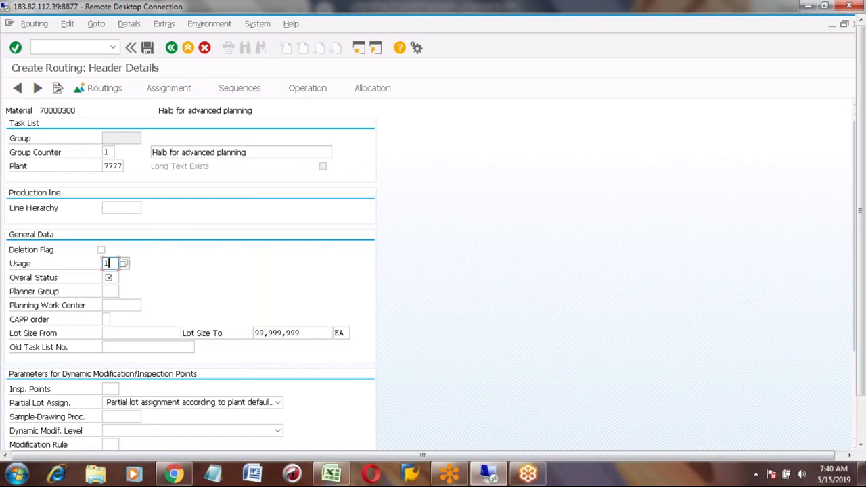
{"action": "type", "text": "1"}
{"action": "key", "text": "Tab"}
{"action": "type", "text": "4"}
{"action": "key", "text": "Return"}
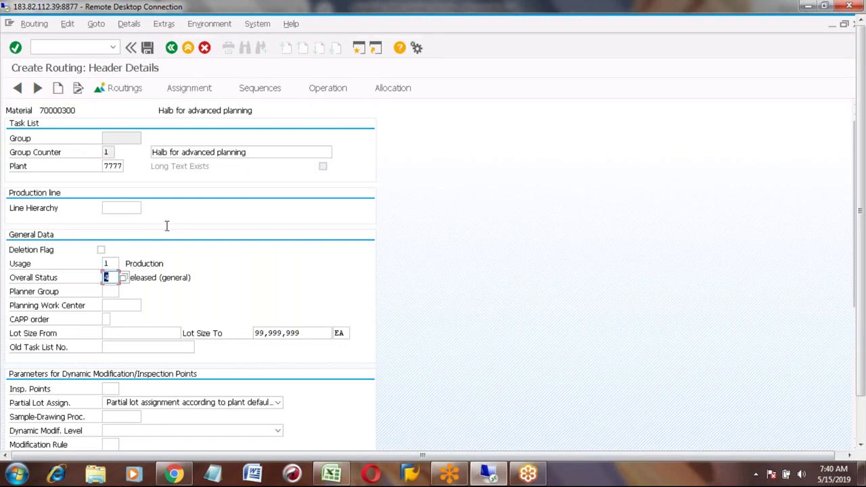
- Enter operation 0010 at work center ADV1 with the description "Assembling"
{"action": "left_click", "coordinate": [322, 91]}
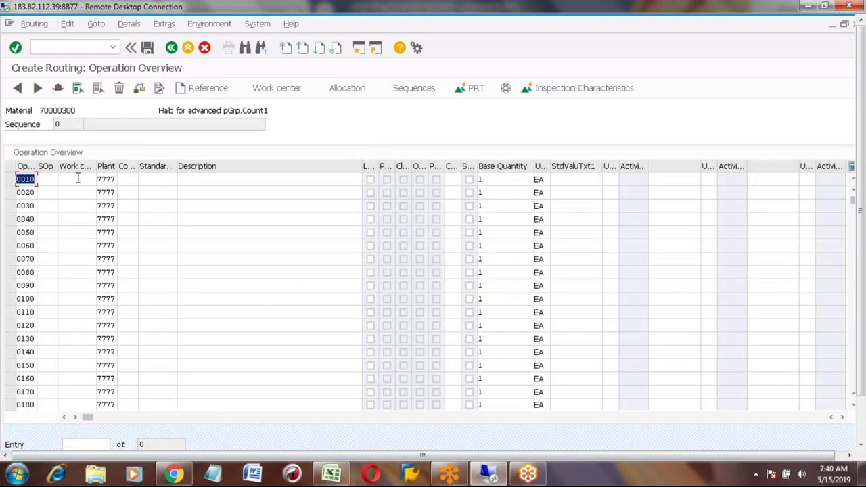
{"action": "left_click", "coordinate": [77, 178]}
{"action": "type", "text": "adv1"}
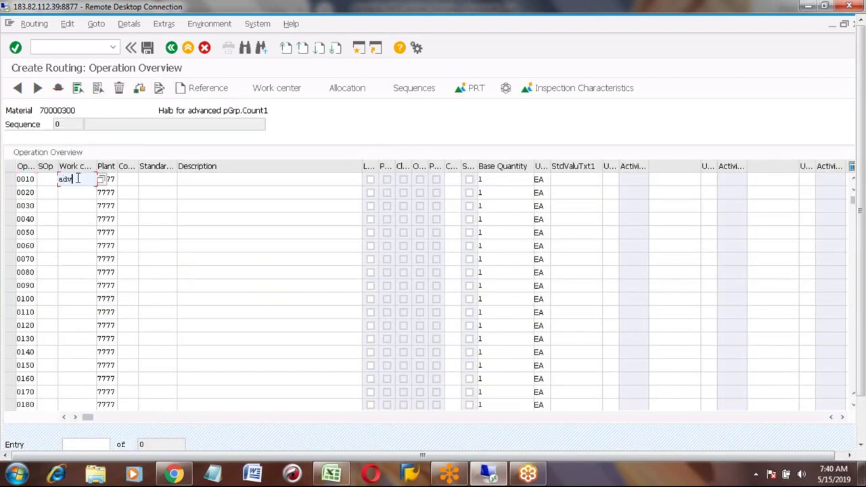
{"action": "key", "text": "Return"}
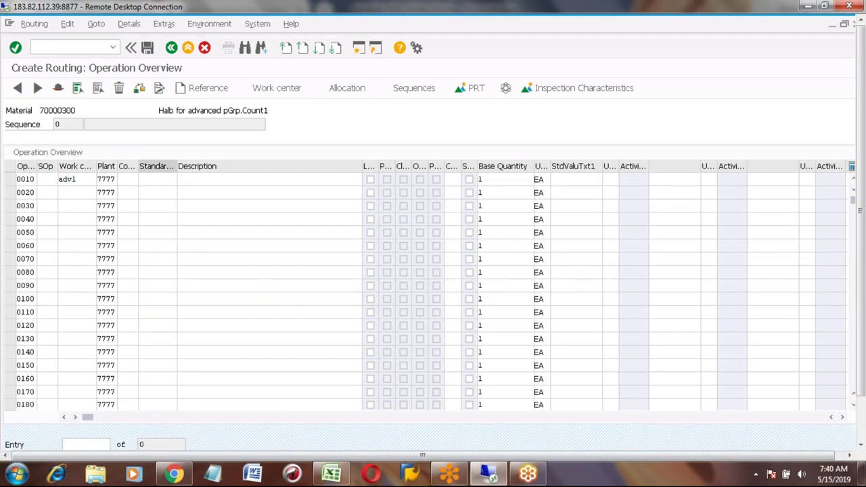
{"action": "left_click", "coordinate": [214, 179]}
{"action": "type", "text": "a"}
{"action": "key", "text": "Down"}
{"action": "key", "text": "Return"}
- Give operation 0010 a setup value of 1 HR and a machine value of 5 HR, and save the routing
{"action": "key", "text": "Tab"}
{"action": "key", "text": "Tab"}
{"action": "key", "text": "Tab"}
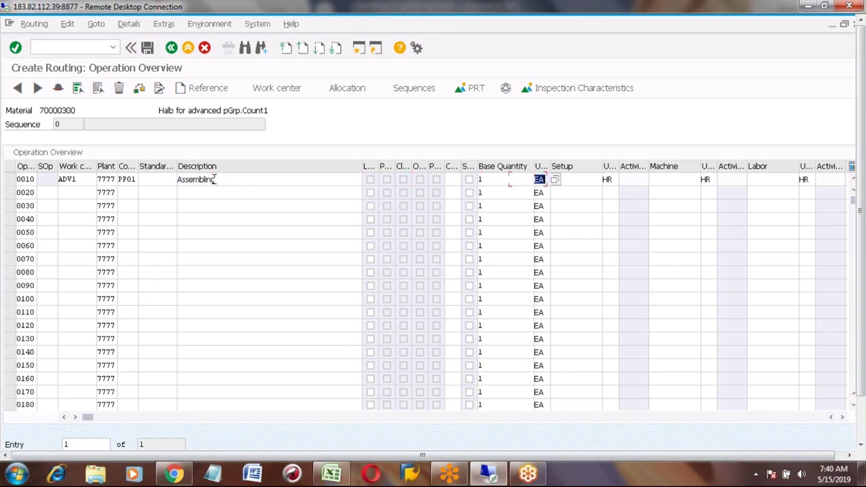
{"action": "key", "text": "Tab"}
{"action": "type", "text": "1"}
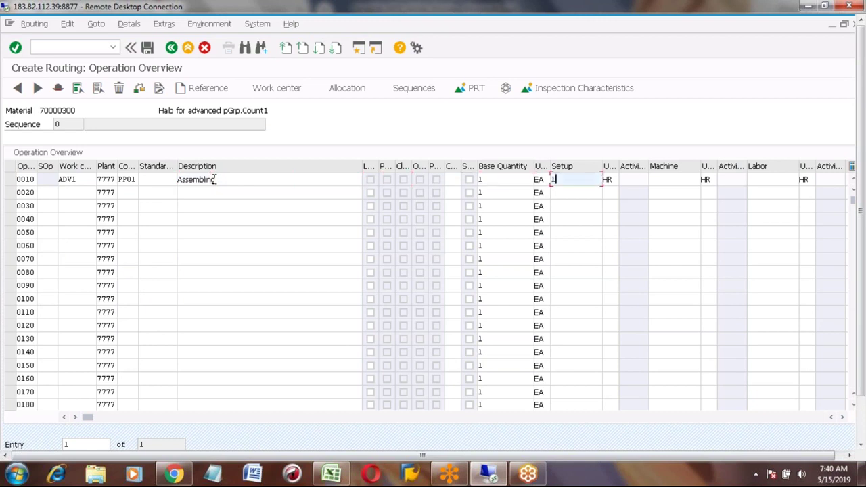
{"action": "key", "text": "Tab"}
{"action": "key", "text": "Tab"}
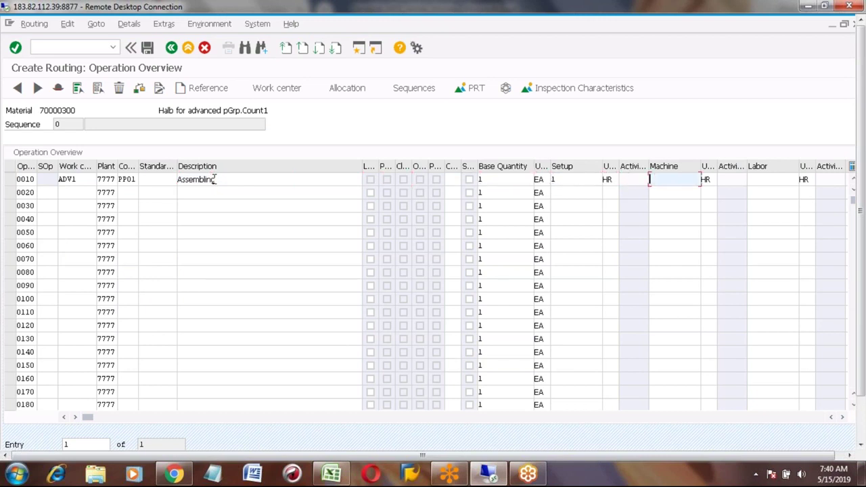
{"action": "type", "text": "5"}
{"action": "key", "text": "Return"}
{"action": "left_click", "coordinate": [148, 48]}
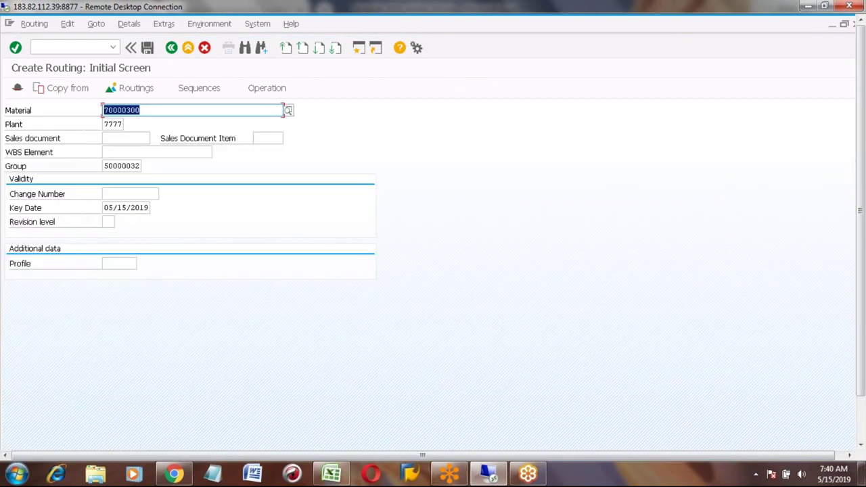
- Leave routing creation, start transaction MM02, and open material 70000300's Work Scheduling view for plant 7777
{"action": "left_click", "coordinate": [186, 47]}
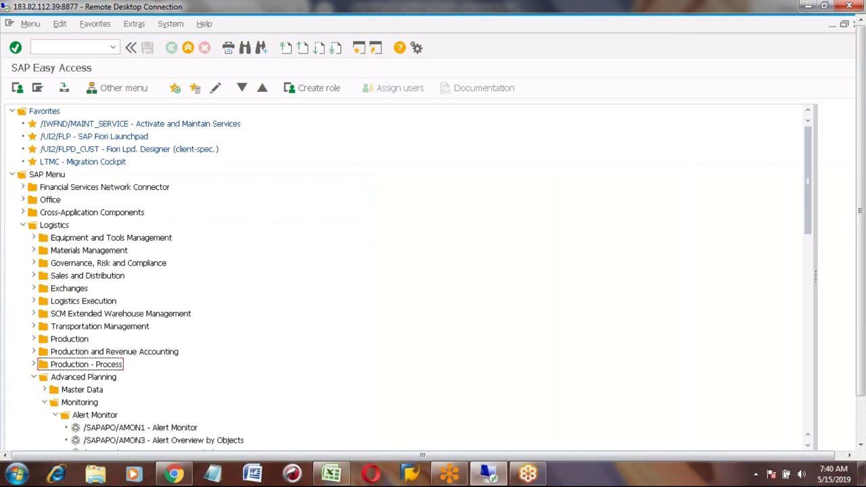
{"action": "type", "text": "mm03"}
{"action": "key", "text": "Return"}
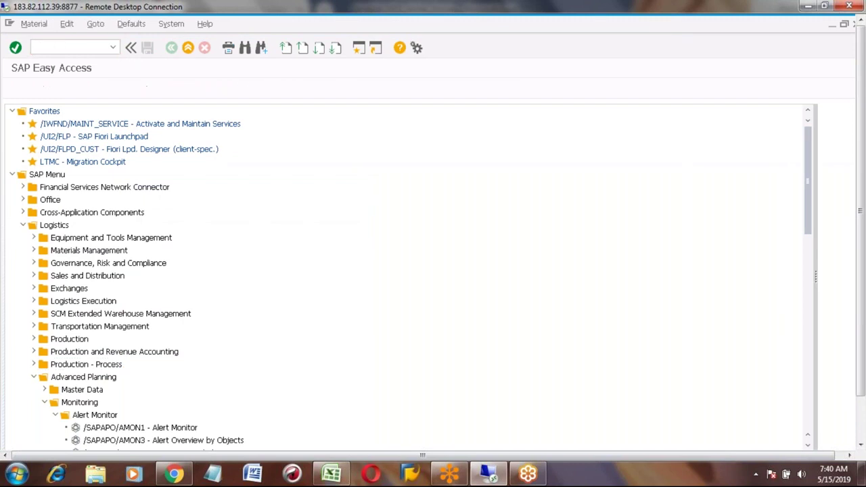
{"action": "left_click", "coordinate": [118, 124]}
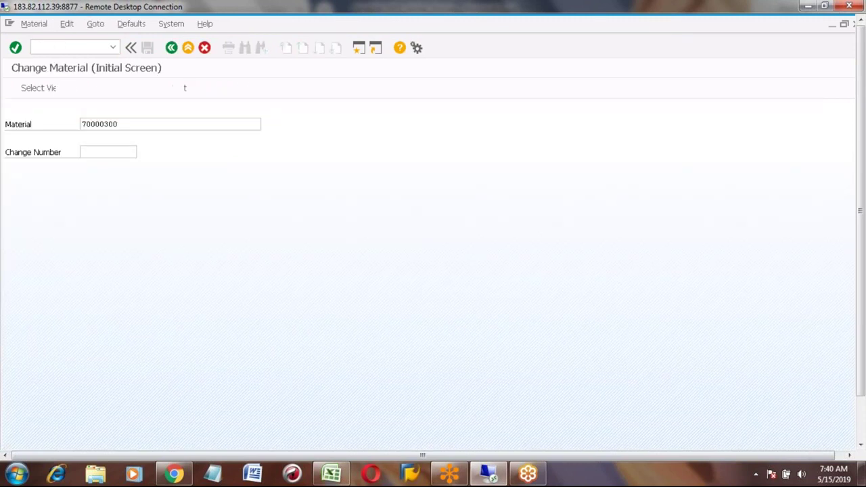
{"action": "key", "text": "Return"}
{"action": "left_click", "coordinate": [343, 447]}
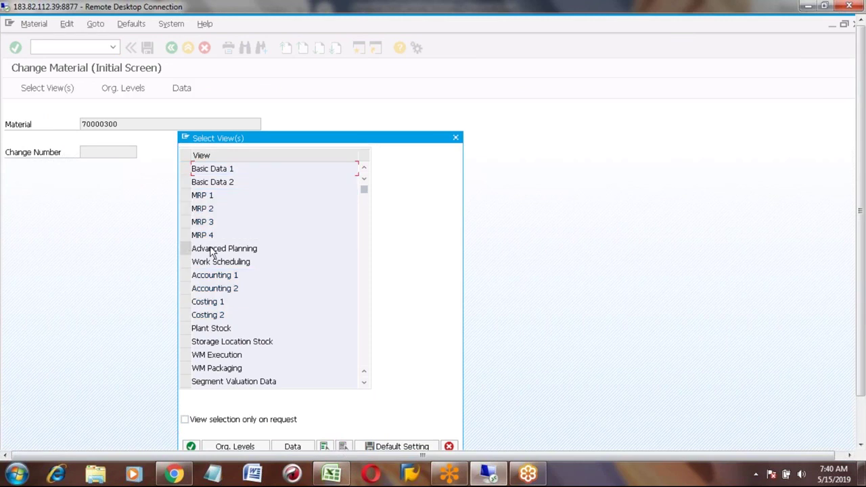
{"action": "left_click", "coordinate": [186, 264]}
{"action": "key", "text": "Return"}
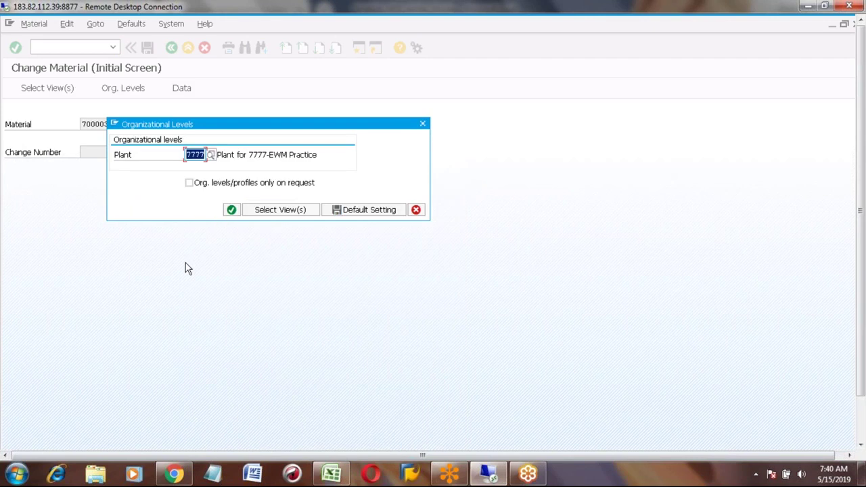
{"action": "key", "text": "Return"}
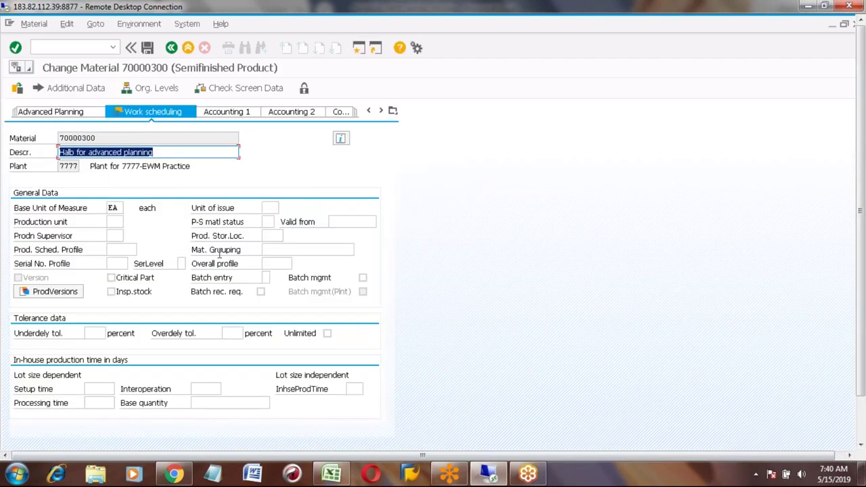
- Add production version PV01 with the text "Production version for Honda Car" to the material
{"action": "left_click", "coordinate": [51, 297]}
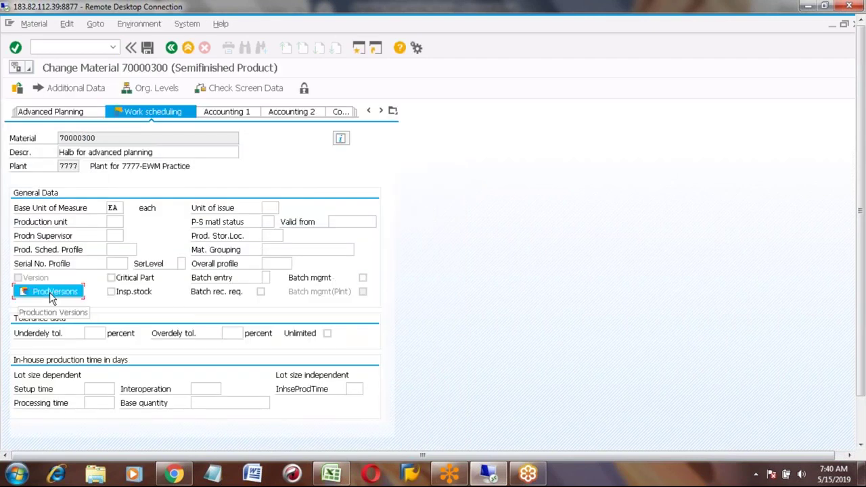
{"action": "key", "text": "Down"}
{"action": "key", "text": "Down"}
{"action": "key", "text": "Return"}
{"action": "key", "text": "Tab"}
{"action": "key", "text": "Down"}
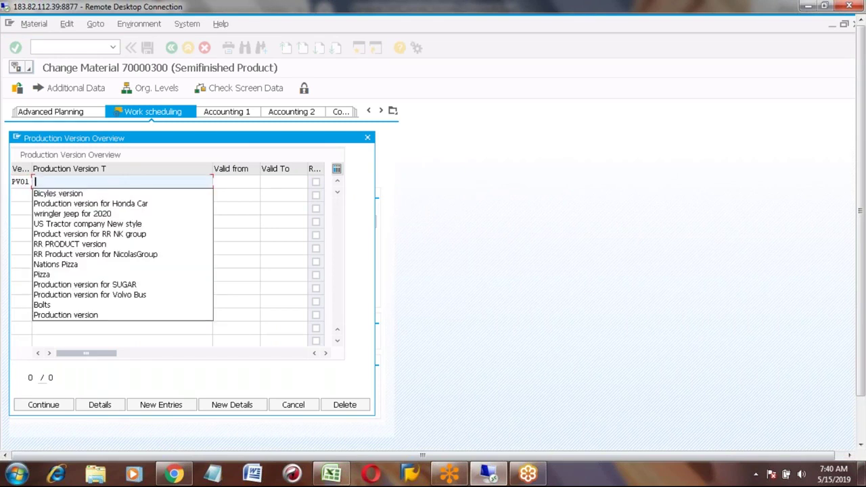
{"action": "key", "text": "Down"}
{"action": "key", "text": "Down"}
{"action": "key", "text": "Return"}
- Set PV01's validity from 05/15/2019 to 09/30/2099
{"action": "key", "text": "Tab"}
{"action": "key", "text": "F4"}
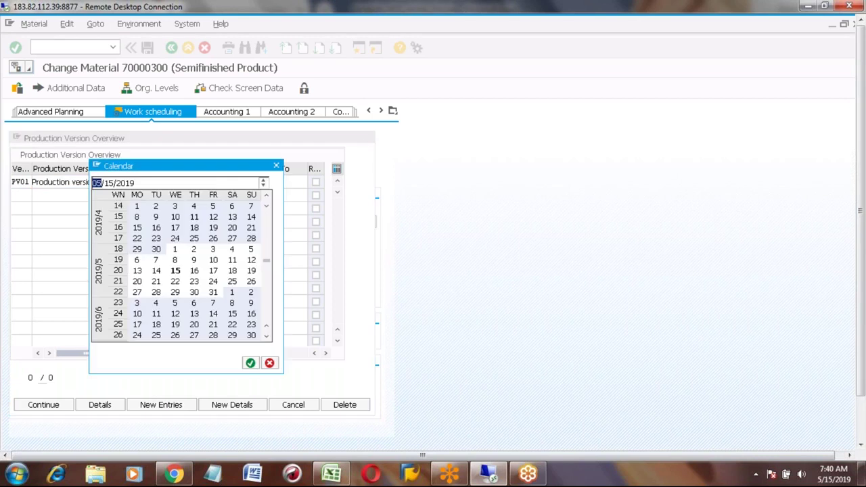
{"action": "double_click", "coordinate": [176, 271]}
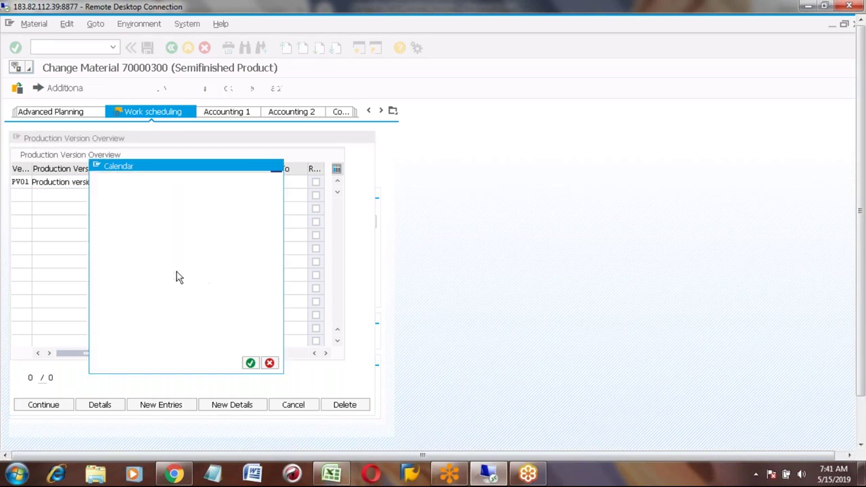
{"action": "key", "text": "Tab"}
{"action": "key", "text": "BackSpace"}
{"action": "key", "text": "Down"}
{"action": "key", "text": "Return"}
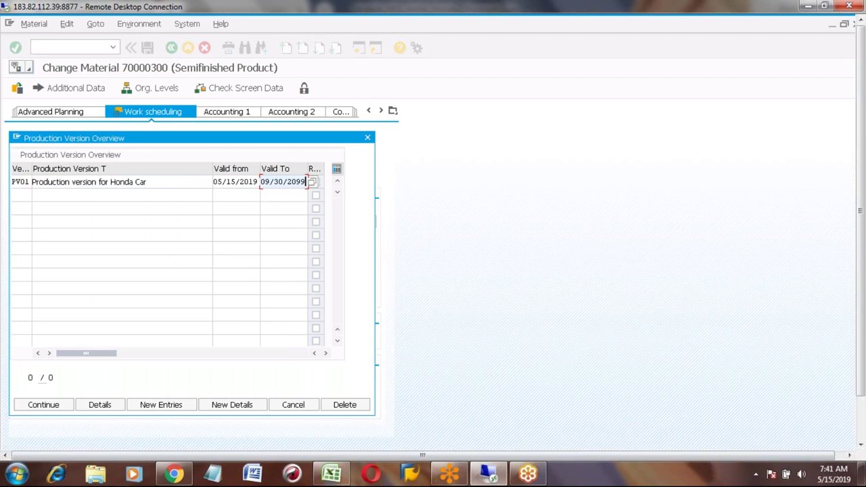
- In PV01's details, assign task list type N Routing with group 50000032 and group counter 1 for detailed planning
{"action": "left_click", "coordinate": [104, 406]}
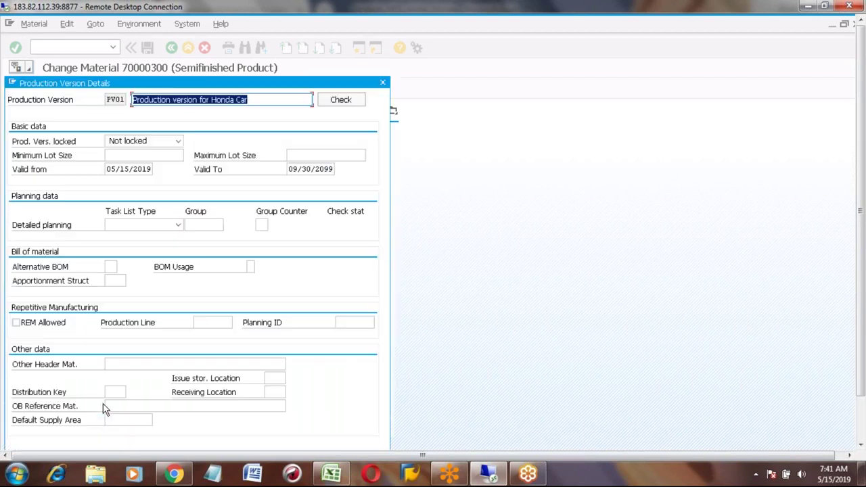
{"action": "left_click", "coordinate": [178, 224]}
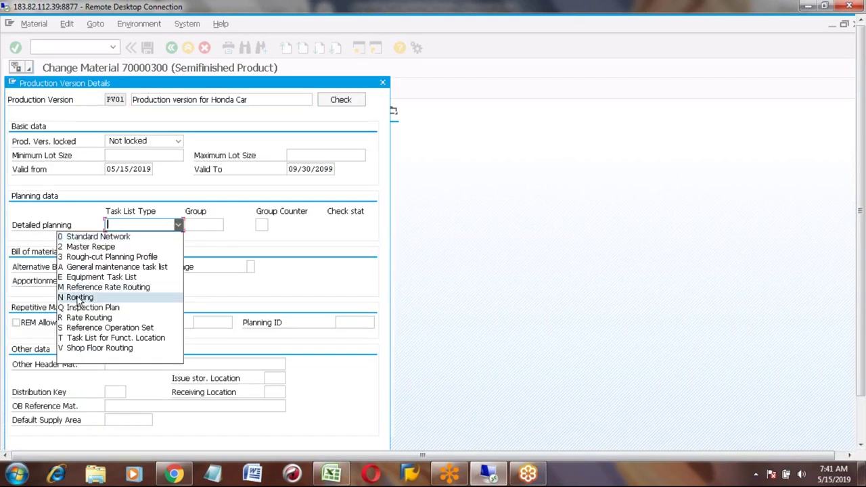
{"action": "left_click", "coordinate": [79, 297]}
{"action": "left_click", "coordinate": [203, 228]}
{"action": "left_click", "coordinate": [229, 224]}
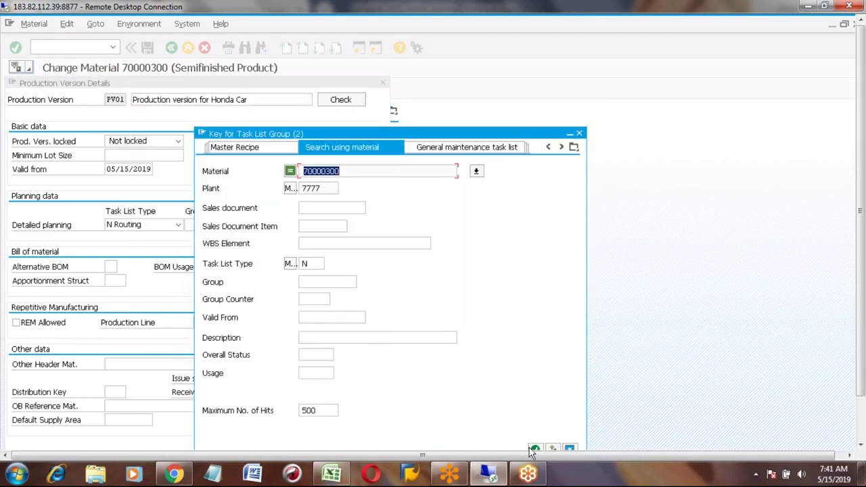
{"action": "left_click", "coordinate": [536, 448]}
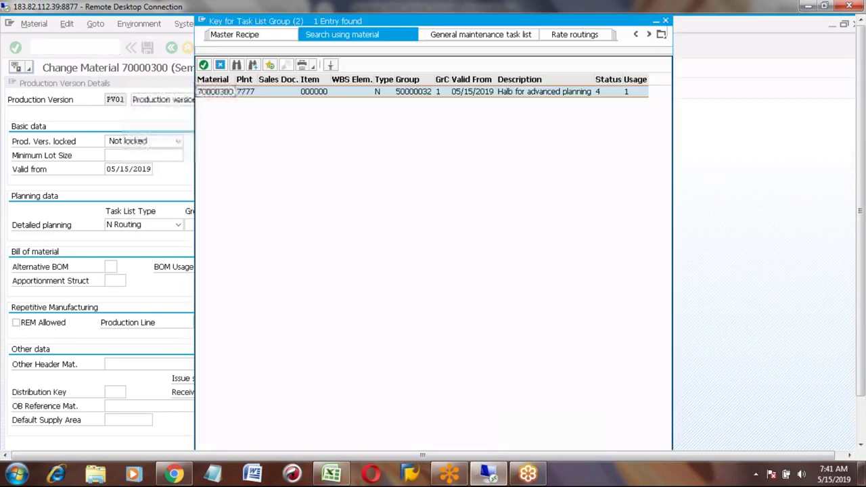
{"action": "double_click", "coordinate": [223, 95]}
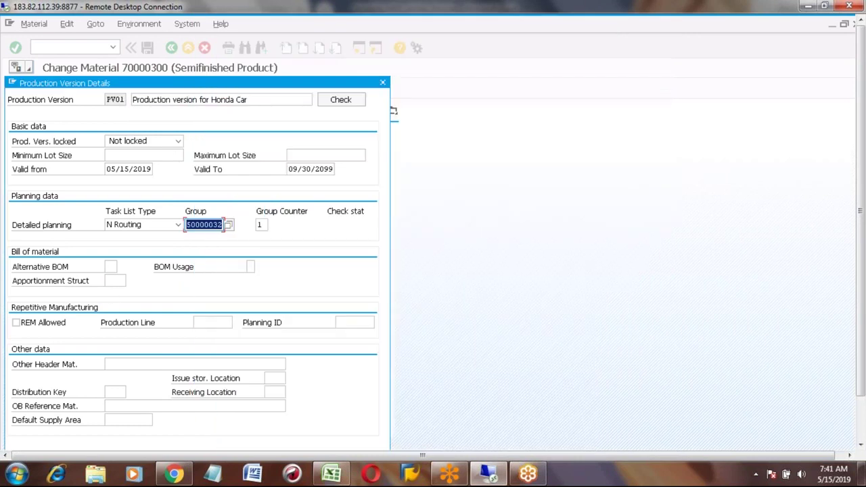
- Set PV01's alternative BOM to 1 and BOM usage to 1, and check the production version
{"action": "key", "text": "Tab"}
{"action": "key", "text": "Tab"}
{"action": "type", "text": "1"}
{"action": "key", "text": "Tab"}
{"action": "type", "text": "1"}
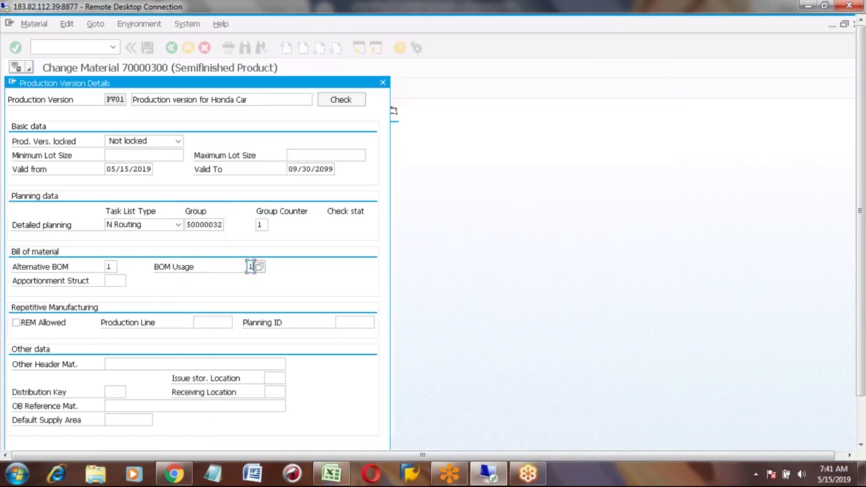
{"action": "left_click", "coordinate": [340, 101]}
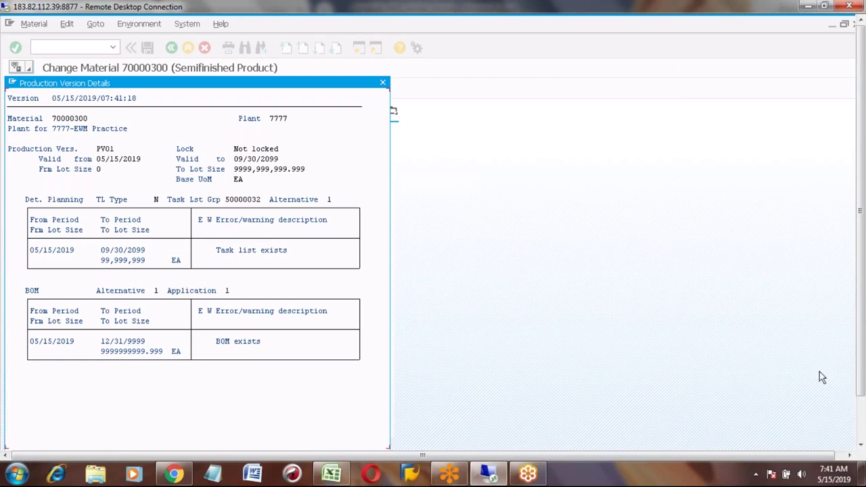
- Accept the production version, save material 70000300, and leave the material change transaction
{"action": "left_click", "coordinate": [861, 426]}
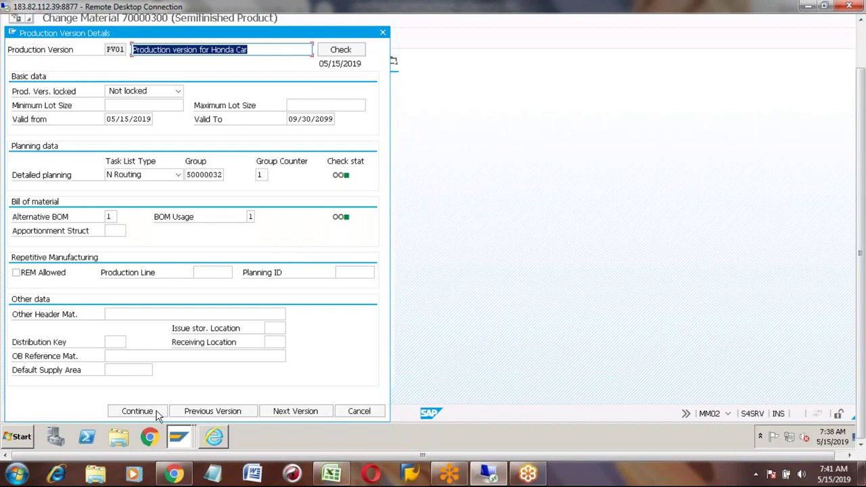
{"action": "left_click", "coordinate": [137, 411]}
{"action": "left_click", "coordinate": [48, 357]}
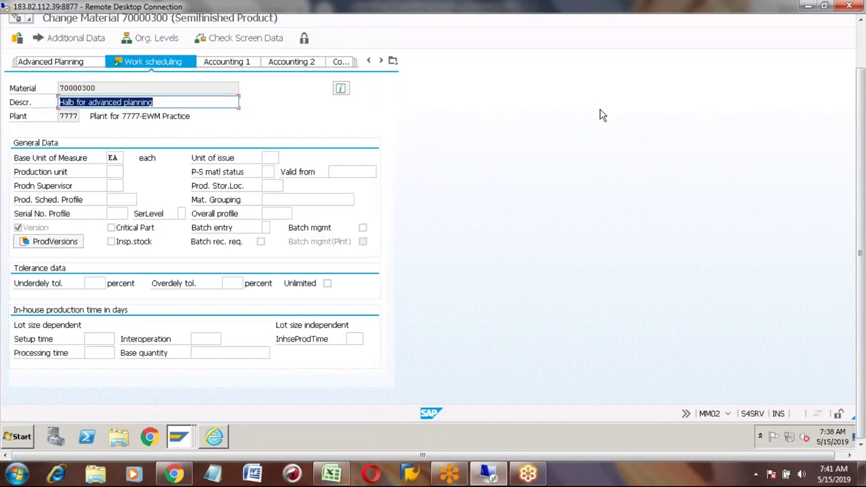
{"action": "left_click", "coordinate": [861, 47]}
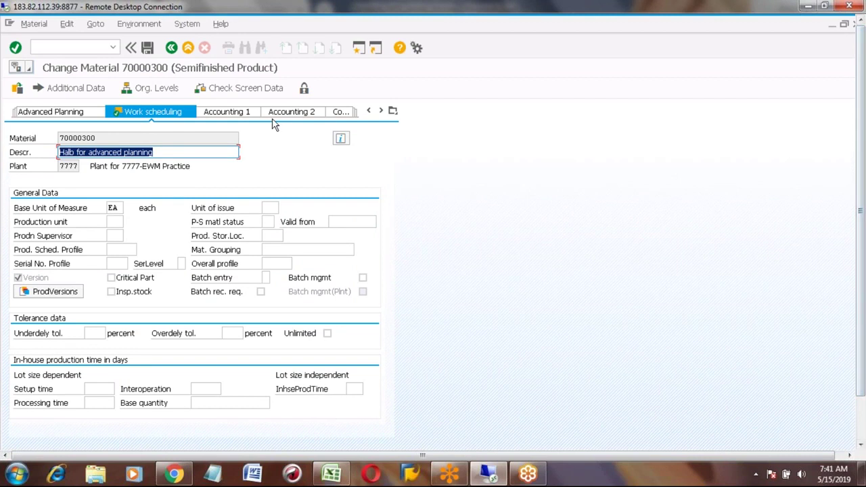
{"action": "left_click", "coordinate": [148, 47]}
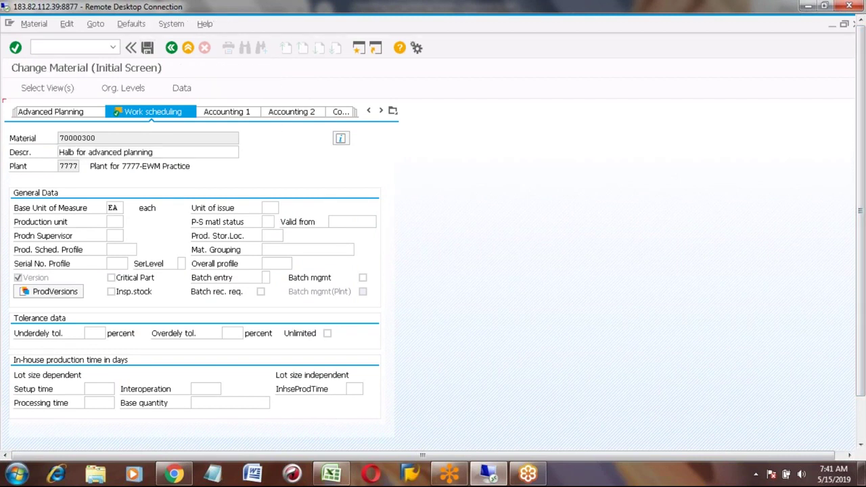
{"action": "left_click", "coordinate": [205, 47]}
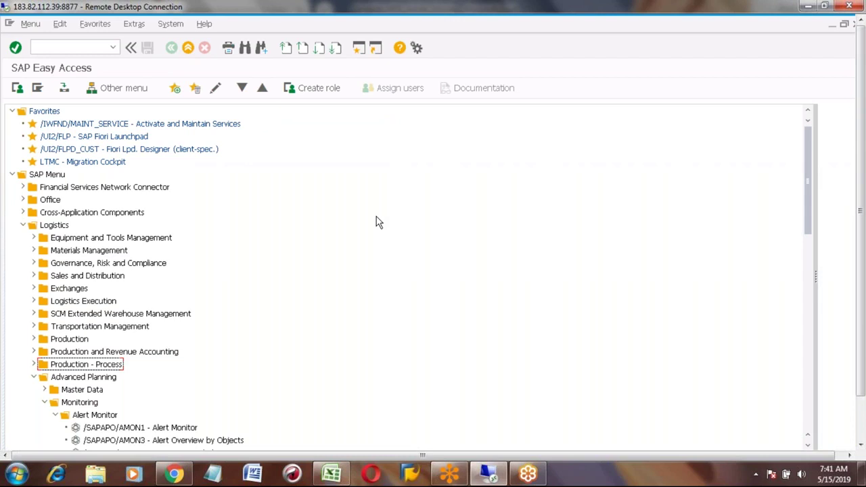
- Switch to the Excel notes and enter "Production version" in C815 and "PDS" in E815
{"action": "left_click", "coordinate": [331, 473]}
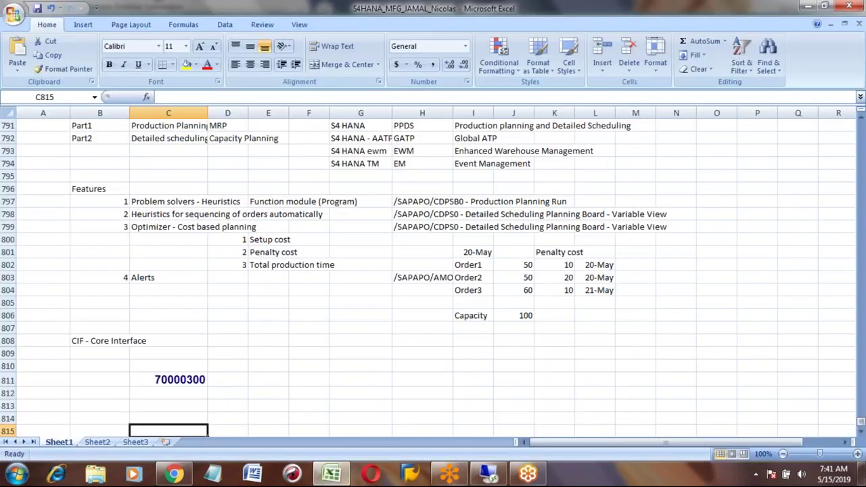
{"action": "type", "text": "P"}
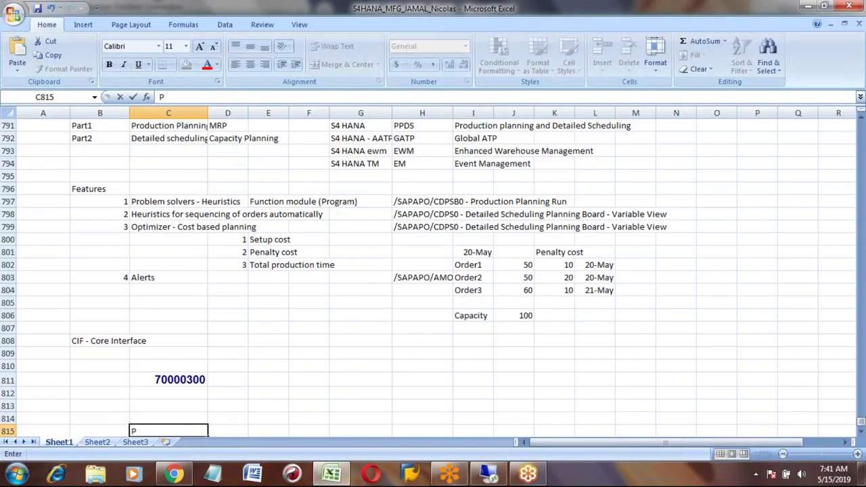
{"action": "type", "text": "roduction version"}
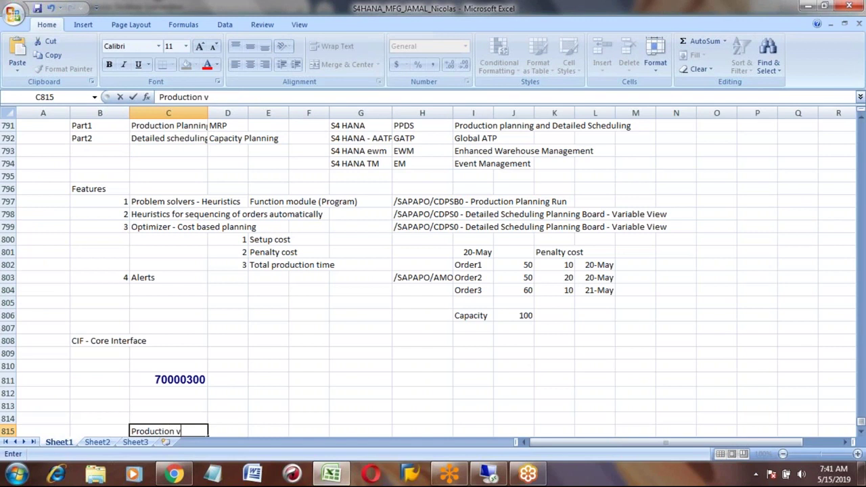
{"action": "key", "text": "Tab"}
{"action": "key", "text": "Tab"}
{"action": "type", "text": "PDS"}
{"action": "key", "text": "Return"}
{"action": "key", "text": "Up"}
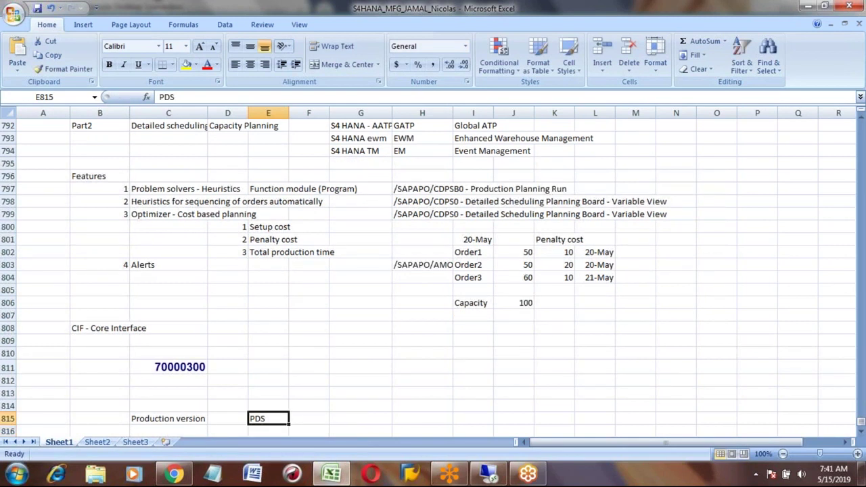
{"action": "key", "text": "Down"}
{"action": "key", "text": "Down"}
{"action": "key", "text": "Down"}
{"action": "key", "text": "Down"}
{"action": "key", "text": "Down"}
{"action": "key", "text": "Up"}
{"action": "key", "text": "Up"}
{"action": "key", "text": "Up"}
{"action": "key", "text": "Up"}
{"action": "key", "text": "Up"}
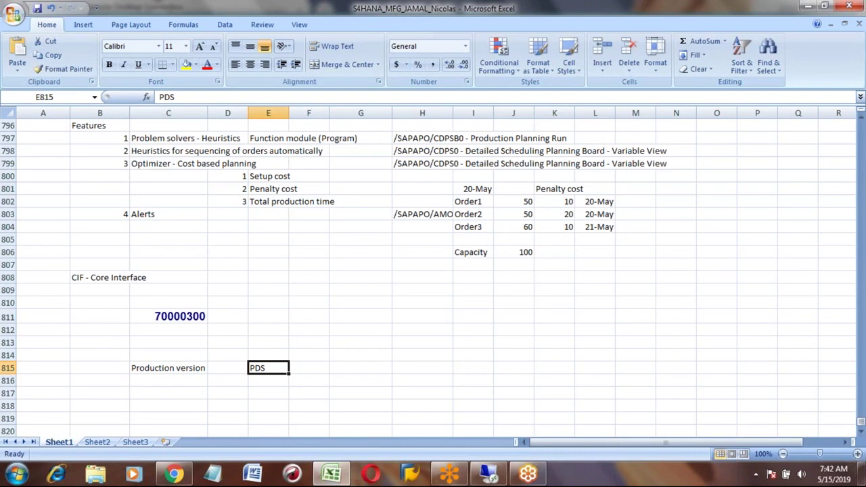
- Enter "Workcenter" in C814 and "Resource" in E814
{"action": "left_click", "coordinate": [268, 355]}
{"action": "left_click", "coordinate": [168, 355]}
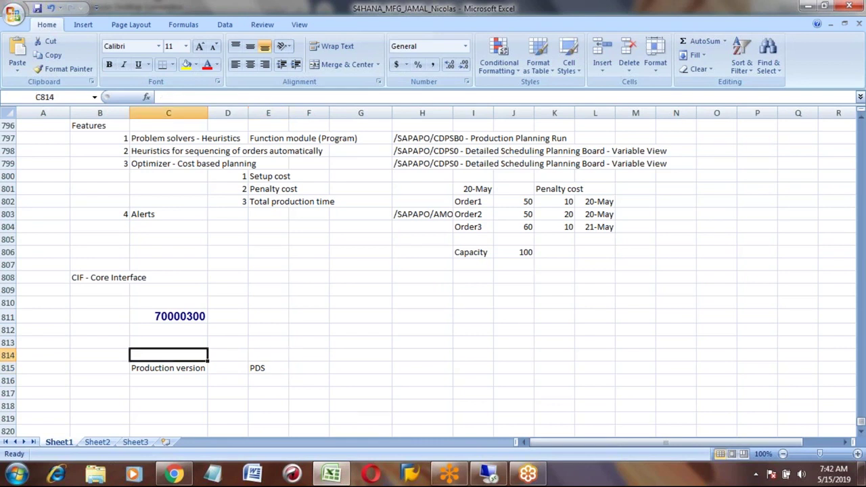
{"action": "type", "text": "Wo"}
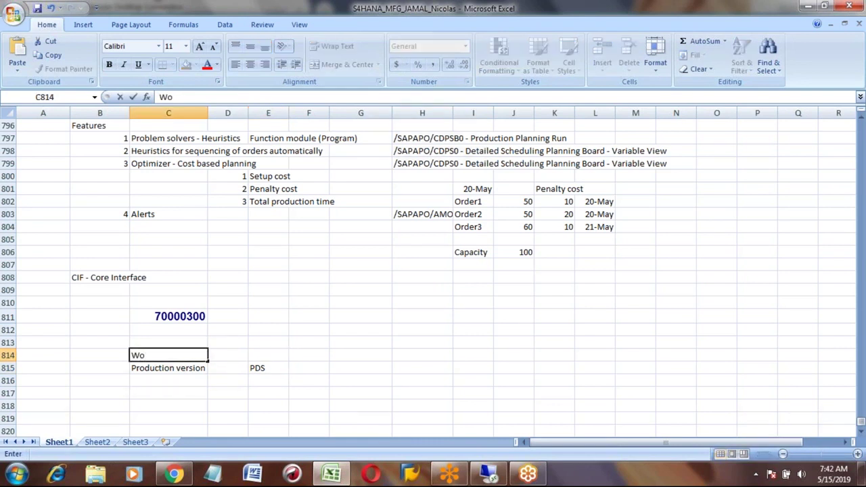
{"action": "type", "text": "rkcenter"}
{"action": "key", "text": "Tab"}
{"action": "key", "text": "Tab"}
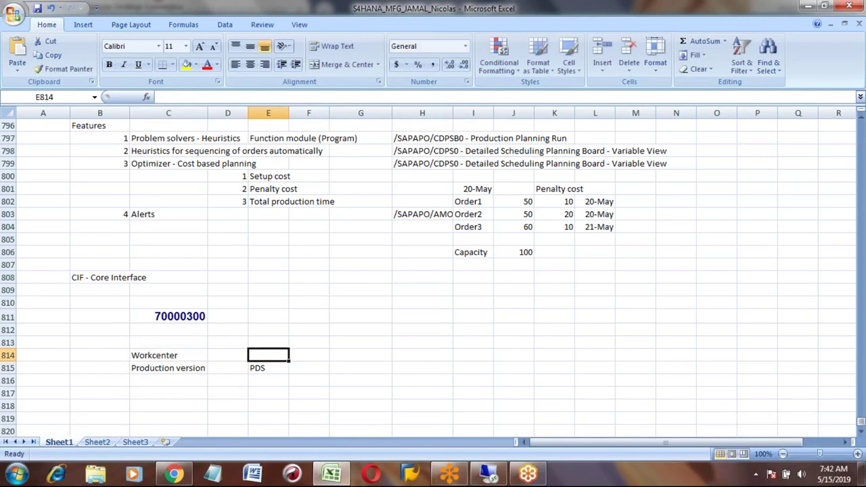
{"action": "type", "text": "Resource"}
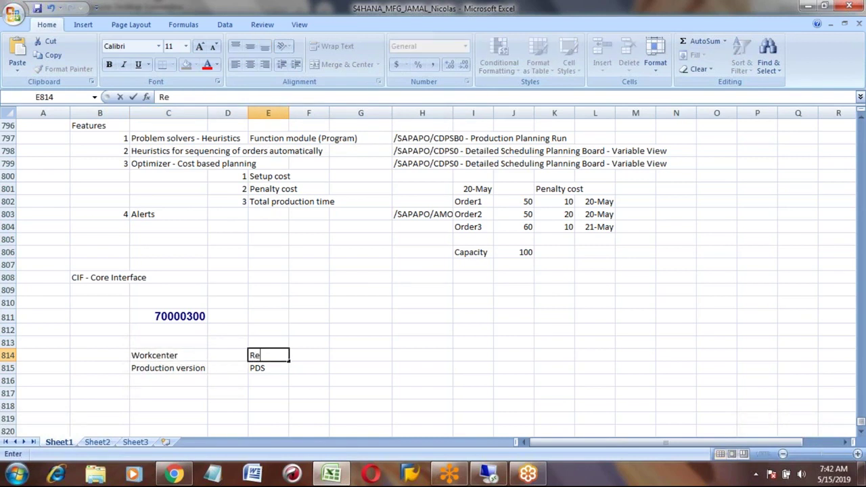
{"action": "key", "text": "Return"}
- Enter "Material master" in C813 and "Product master" in E813 of the Excel notes
{"action": "left_click", "coordinate": [268, 355]}
{"action": "left_click", "coordinate": [268, 368]}
{"action": "left_click", "coordinate": [268, 355]}
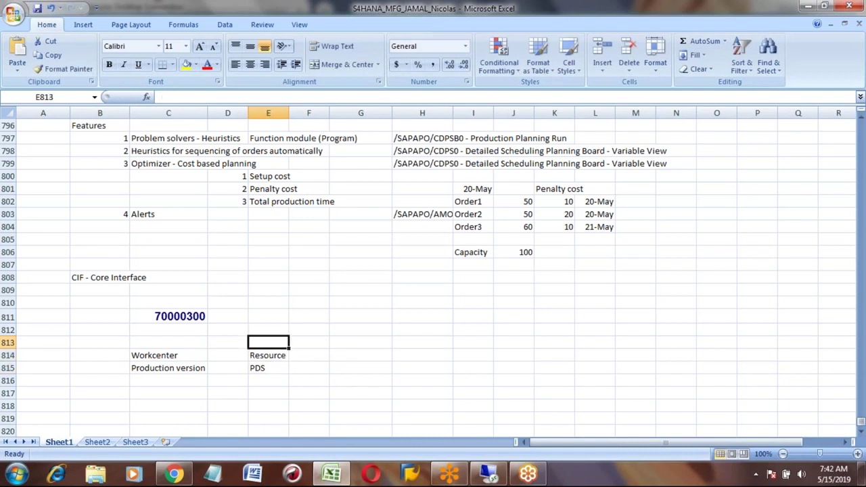
{"action": "left_click", "coordinate": [168, 342]}
{"action": "type", "text": "Mater"}
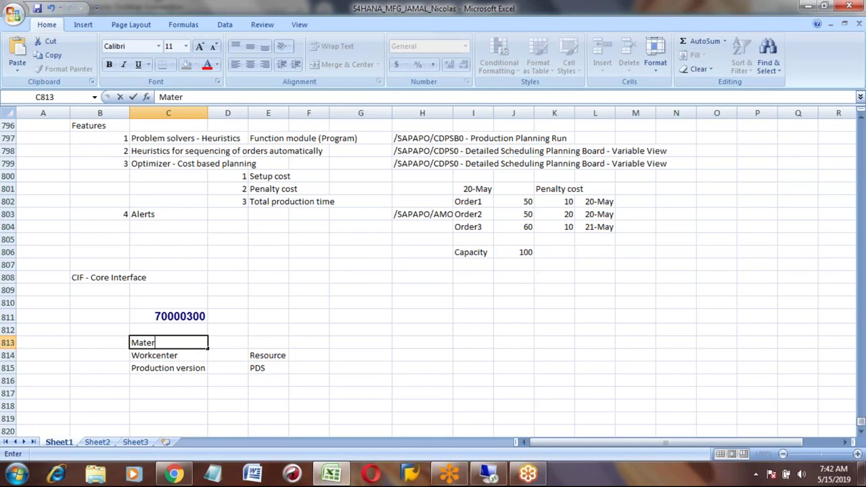
{"action": "type", "text": "ial master"}
{"action": "key", "text": "Tab"}
{"action": "key", "text": "Tab"}
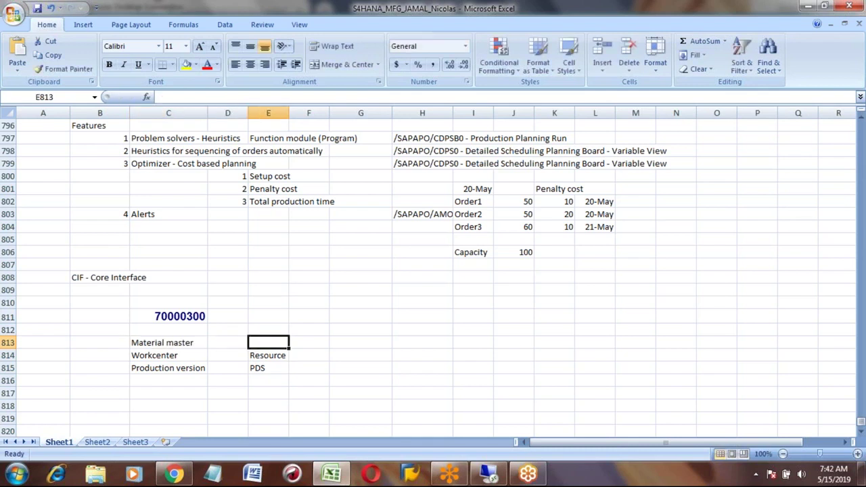
{"action": "type", "text": "P"}
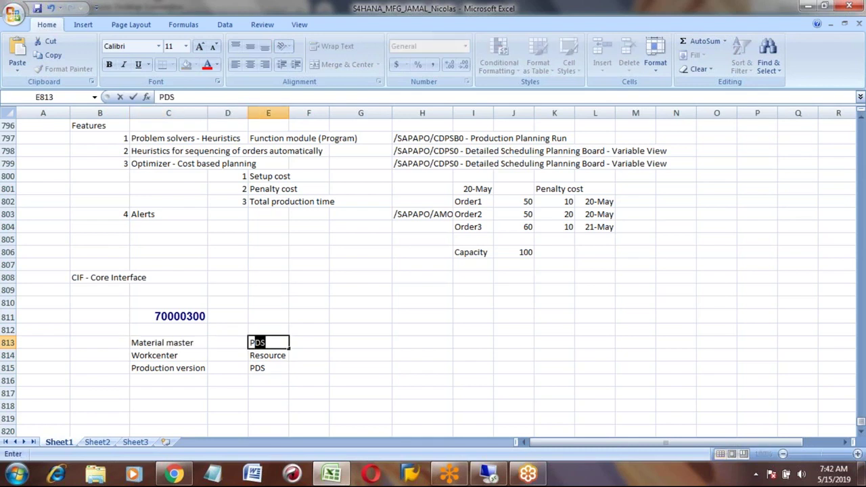
{"action": "type", "text": "roduct master"}
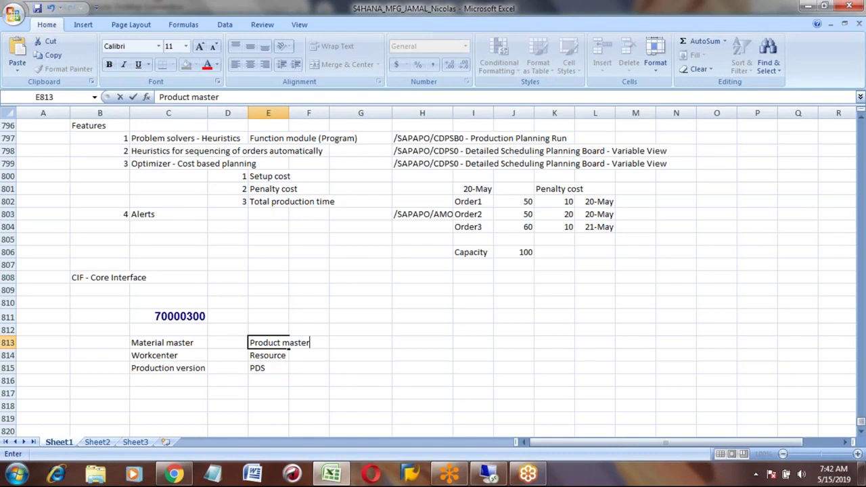
{"action": "key", "text": "Return"}
{"action": "key", "text": "Up"}
{"action": "key", "text": "Up"}
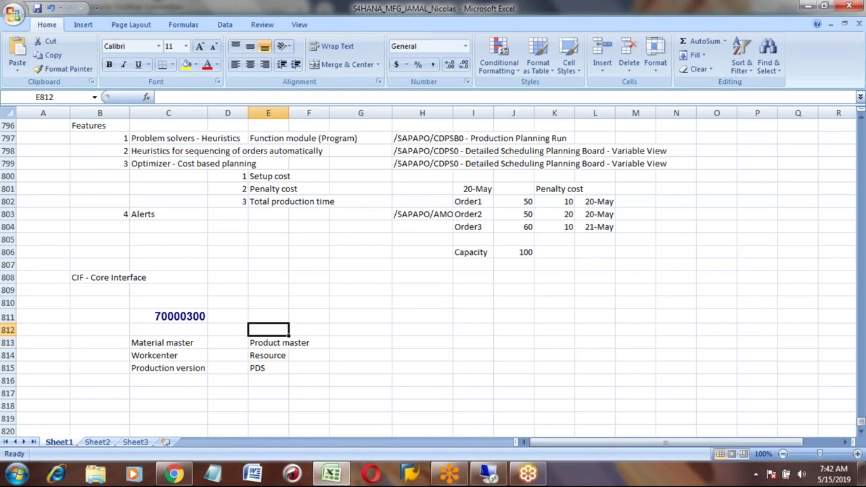
{"action": "key", "text": "alt+Tab"}
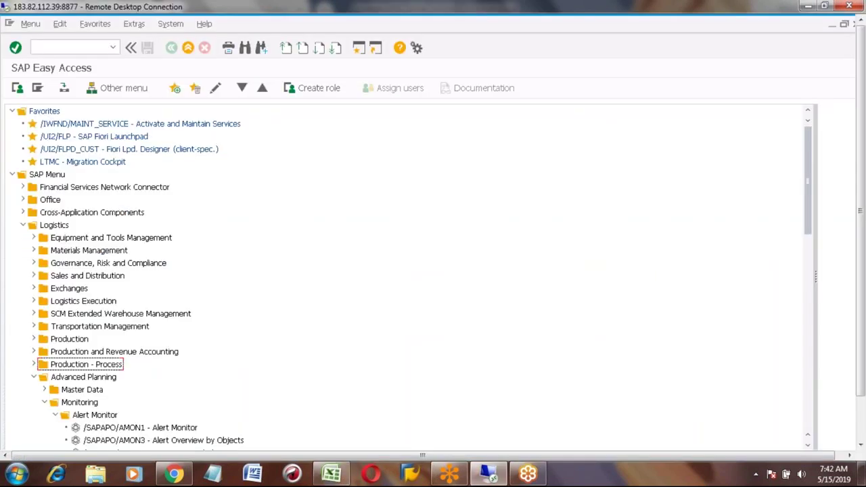
{"action": "key", "text": "alt+Tab"}
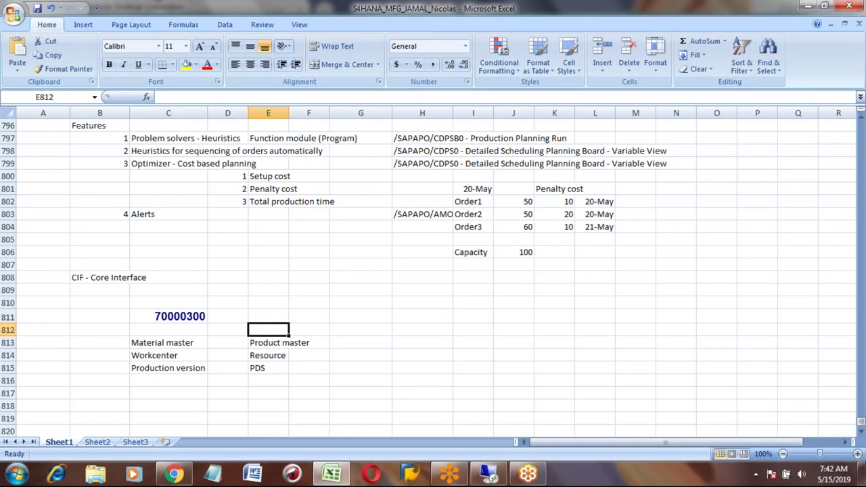
{"action": "key", "text": "alt+Tab"}
{"action": "left_click", "coordinate": [291, 264]}
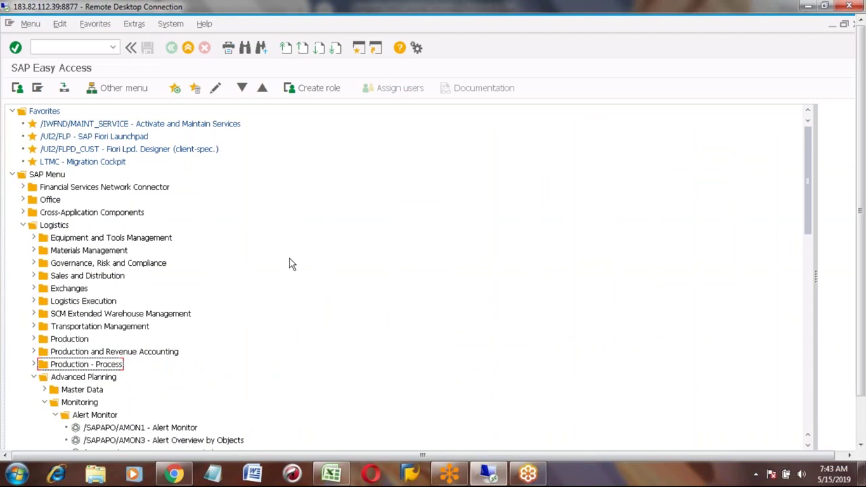
{"action": "left_click", "coordinate": [82, 47]}
{"action": "key", "text": "alt+Tab"}
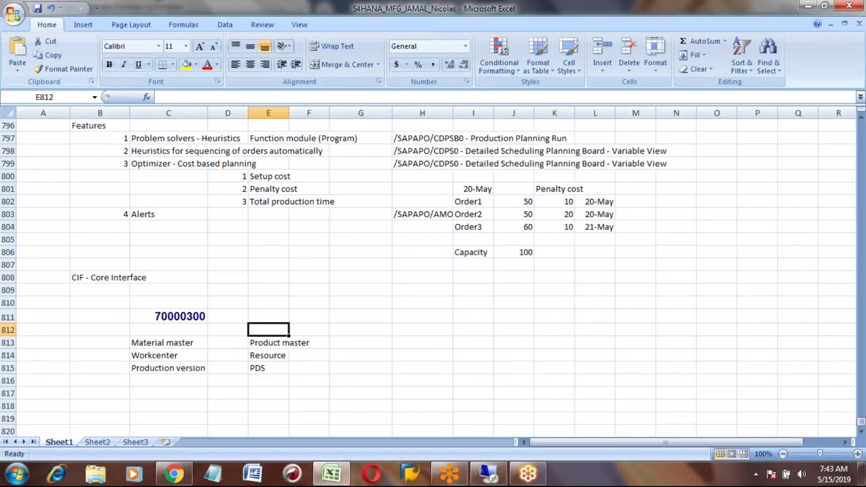
{"action": "left_click", "coordinate": [163, 369]}
{"action": "key", "text": "Right"}
{"action": "key", "text": "Right"}
- Switch to the SAP session, display location 7777 in the Advanced Planning location master (/SAPAPO/LOC3), and leave the transaction
{"action": "key", "text": "alt+Tab"}
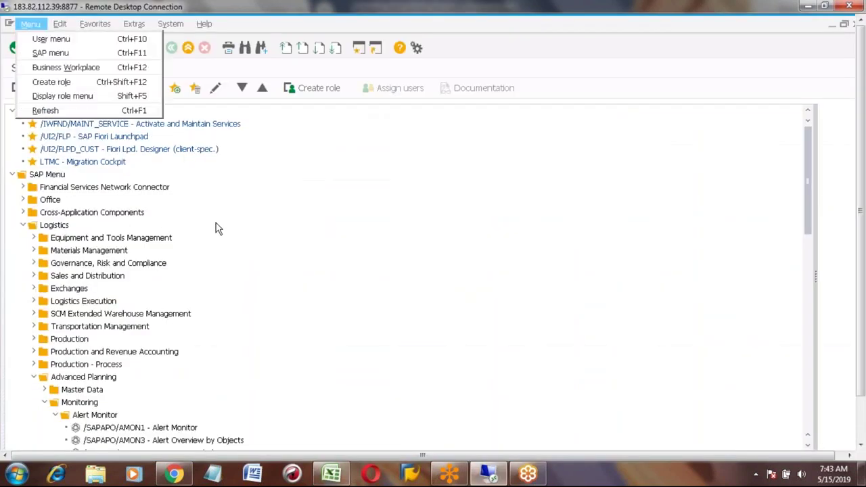
{"action": "left_click", "coordinate": [72, 47]}
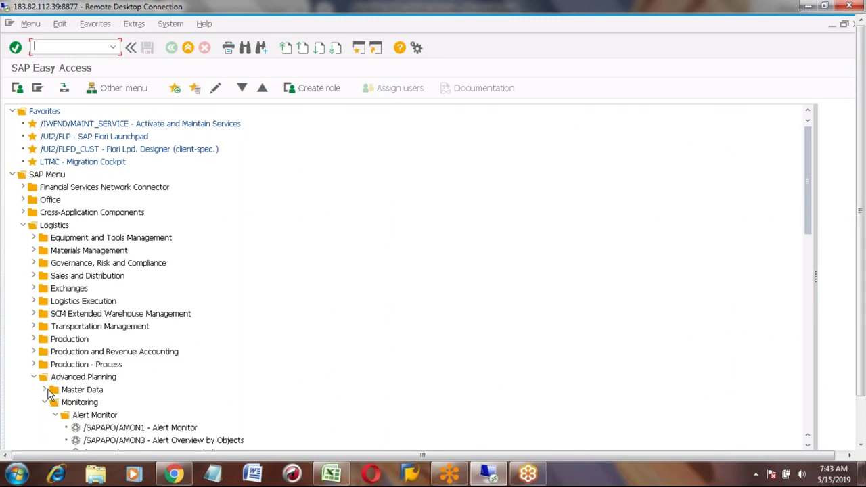
{"action": "left_click", "coordinate": [44, 390]}
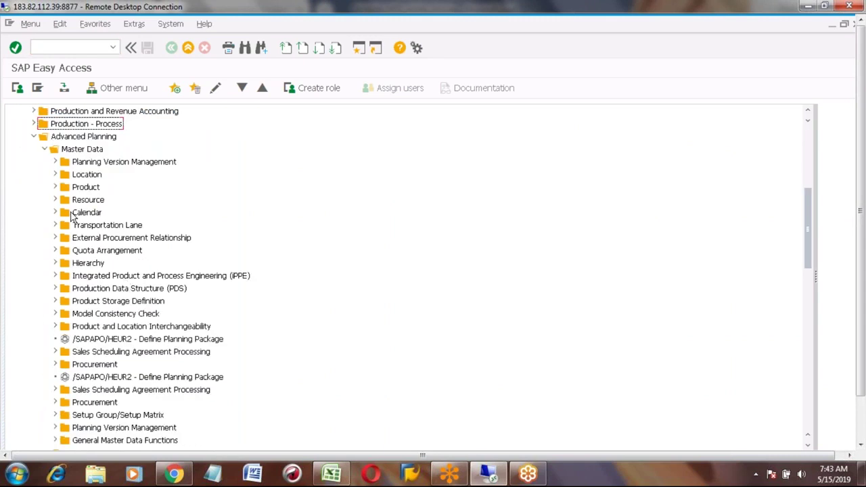
{"action": "left_click", "coordinate": [56, 174]}
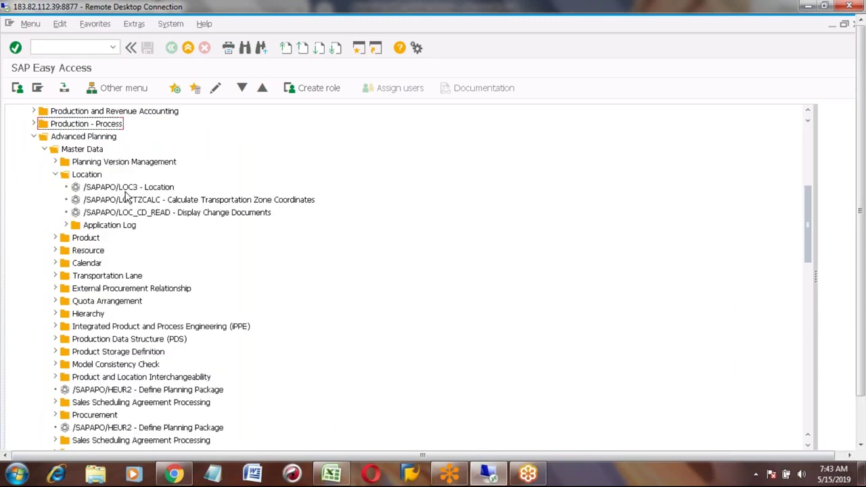
{"action": "left_click", "coordinate": [125, 191]}
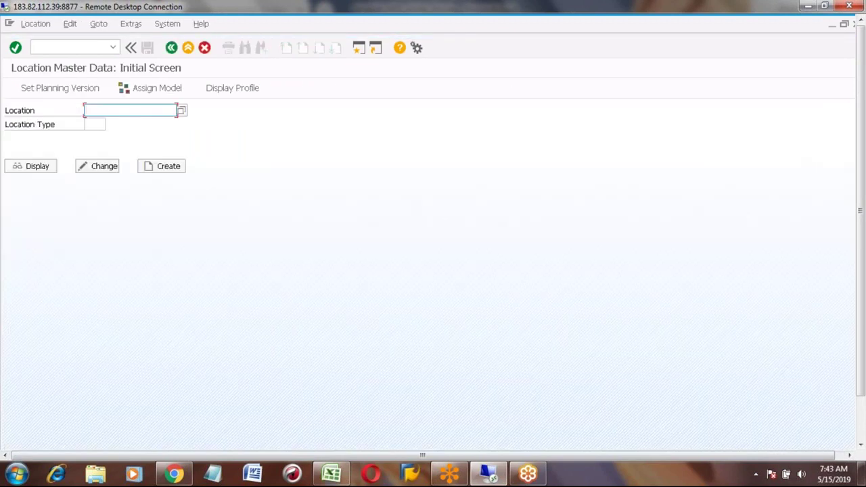
{"action": "type", "text": "7777"}
{"action": "key", "text": "Return"}
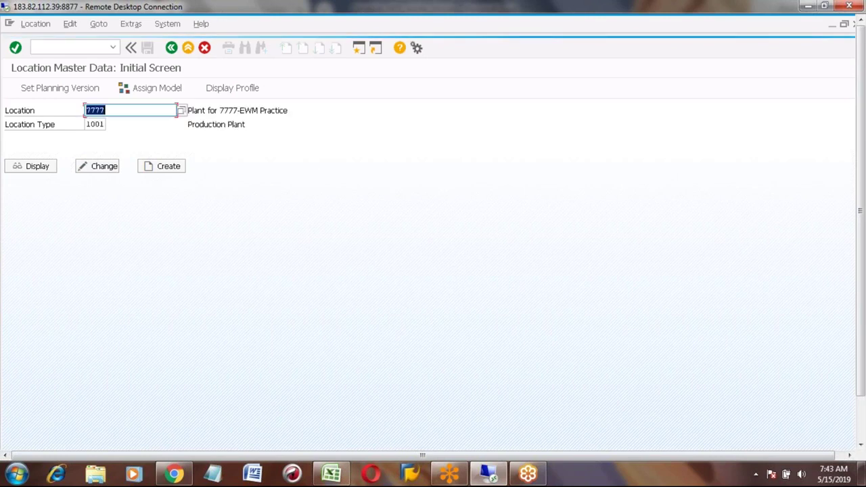
{"action": "left_click", "coordinate": [32, 168]}
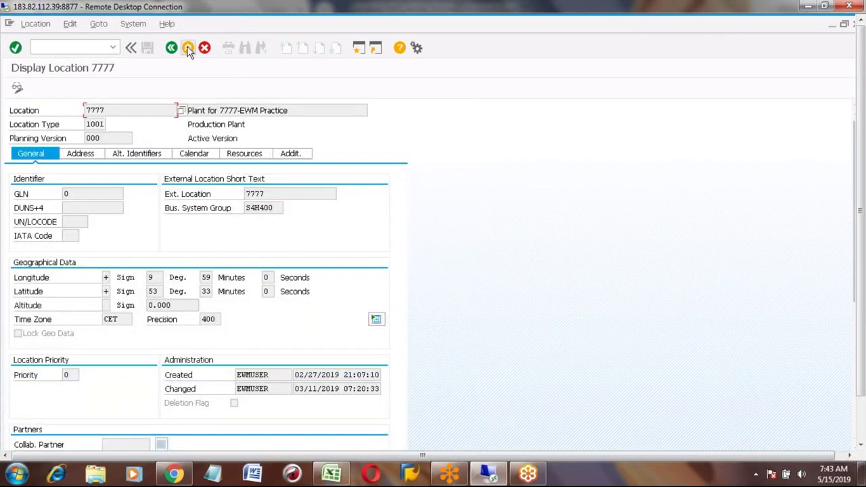
{"action": "left_click", "coordinate": [188, 48]}
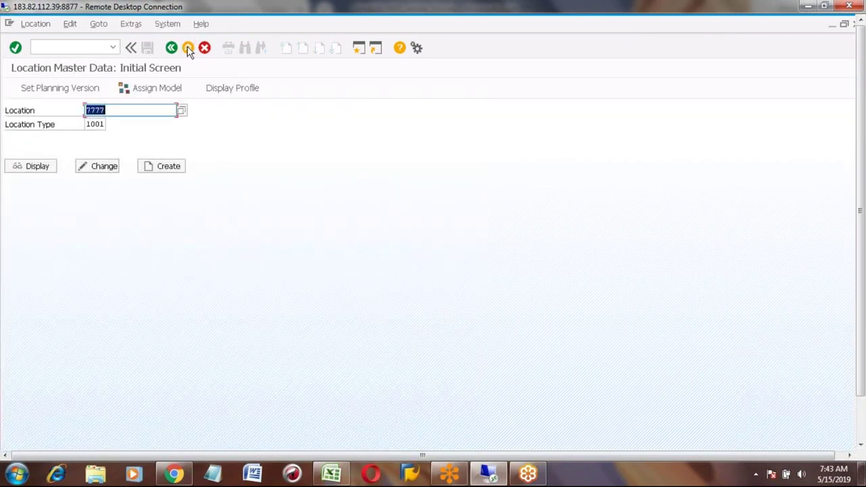
{"action": "left_click", "coordinate": [188, 48]}
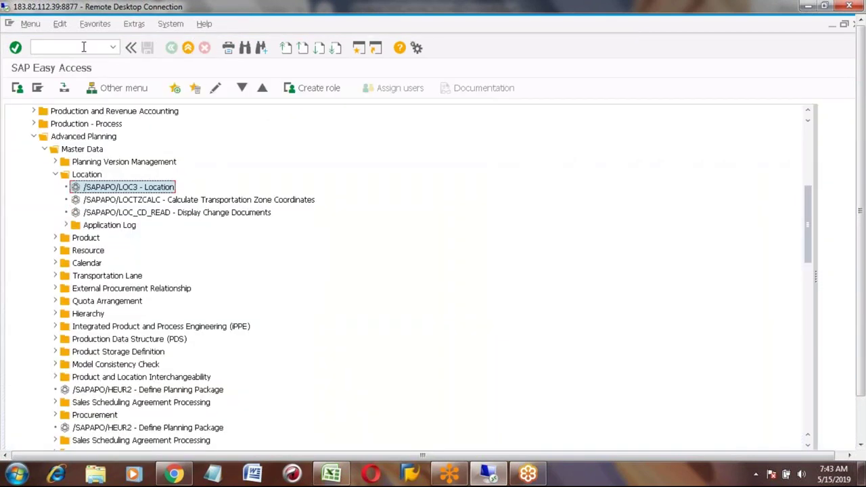
{"action": "left_click", "coordinate": [83, 47]}
{"action": "type", "text": "se38"}
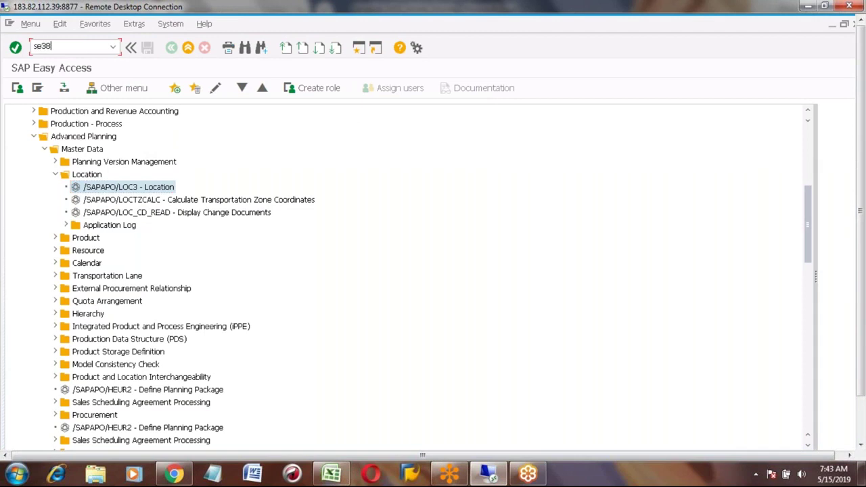
{"action": "key", "text": "Return"}
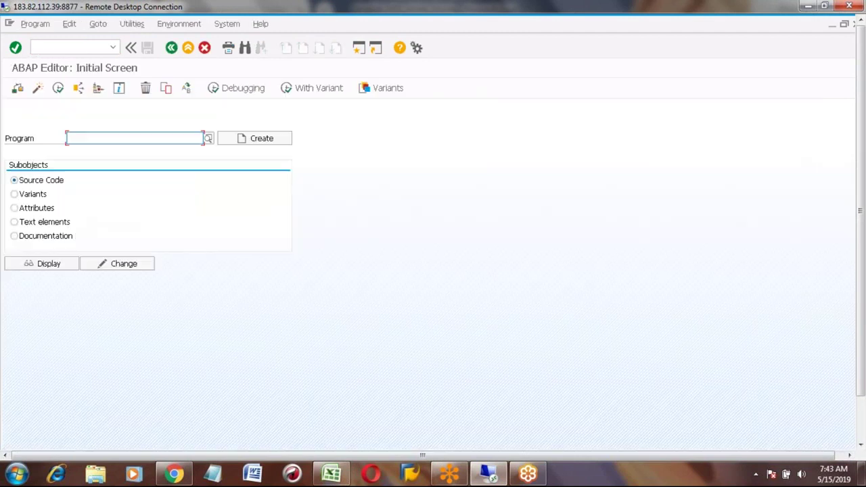
{"action": "type", "text": "/sa"}
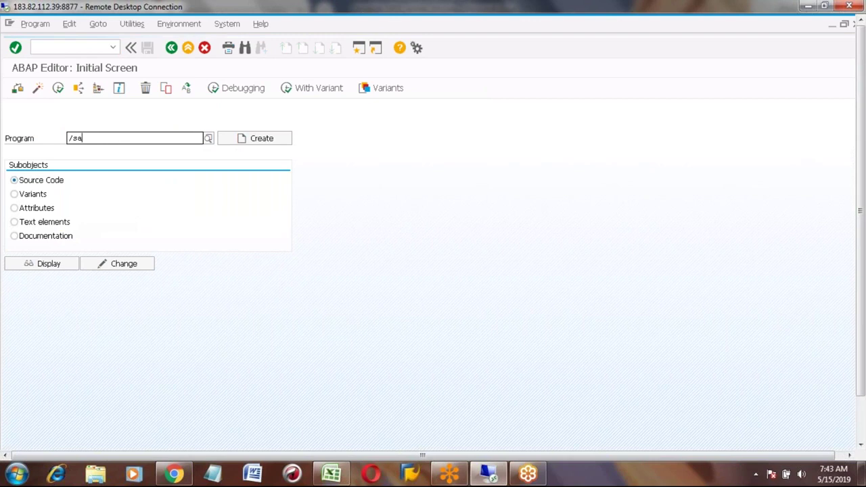
{"action": "type", "text": "papo"}
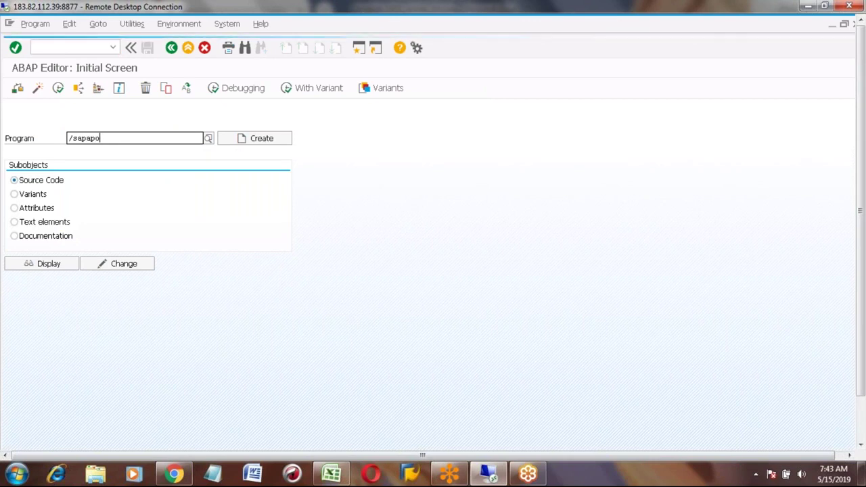
{"action": "key", "text": "Return"}
{"action": "left_click", "coordinate": [188, 47]}
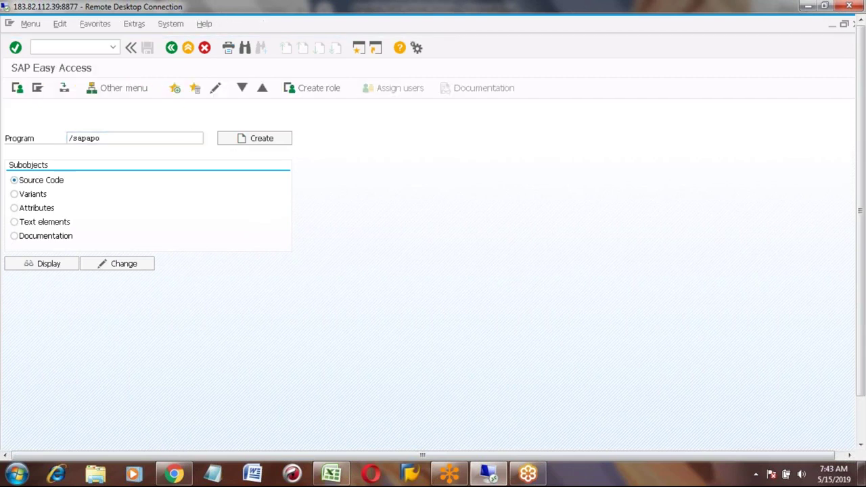
- Collapse the Advanced Planning subfolders and expand PDS for Advanced Planning under the Production master data
{"action": "left_click", "coordinate": [44, 149]}
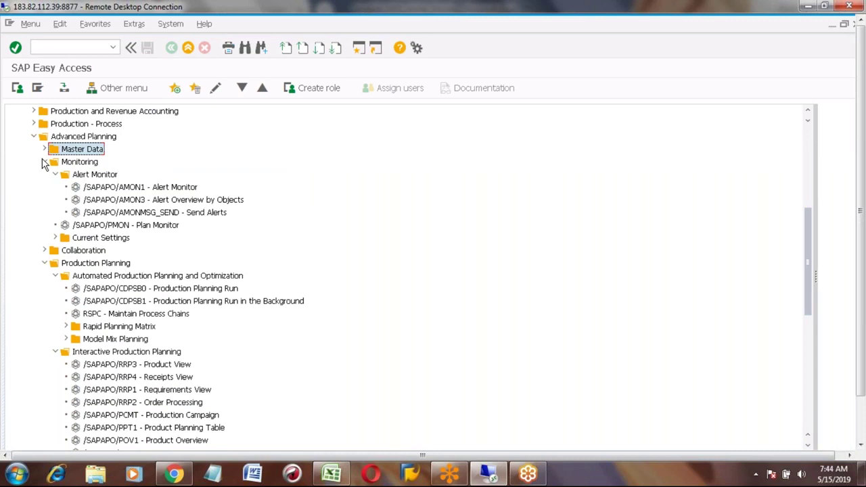
{"action": "left_click", "coordinate": [43, 162]}
{"action": "left_click", "coordinate": [45, 188]}
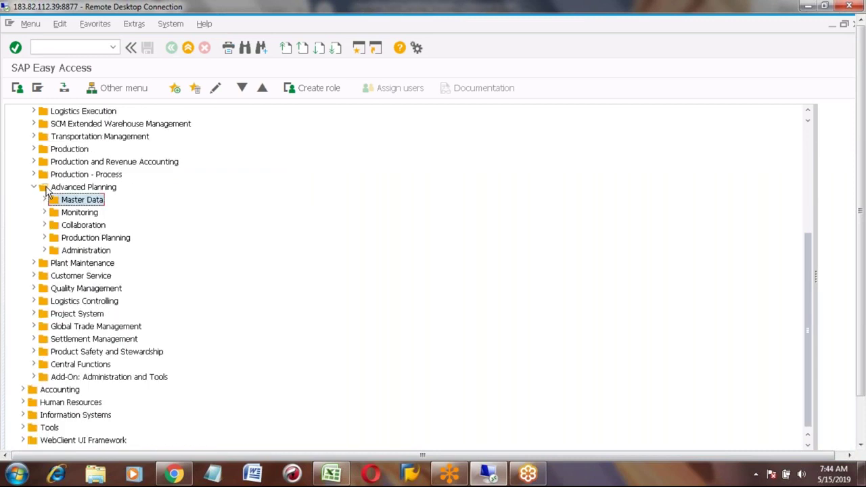
{"action": "left_click", "coordinate": [34, 150]}
{"action": "left_click", "coordinate": [44, 162]}
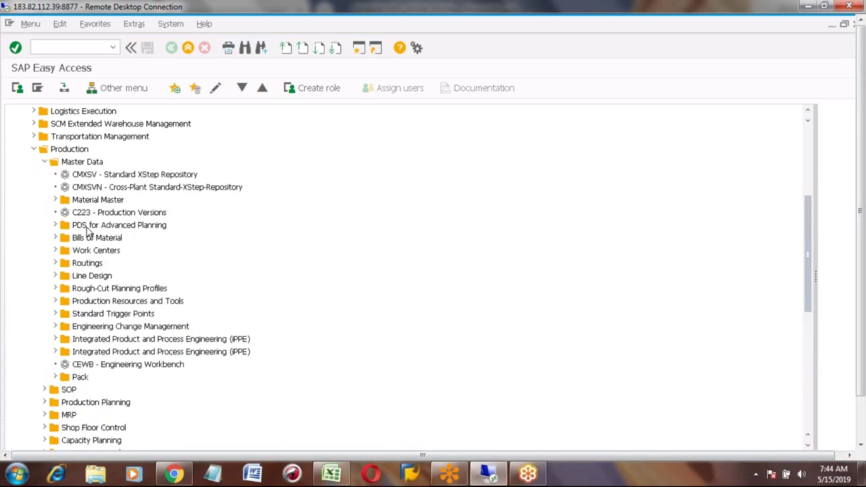
{"action": "left_click", "coordinate": [88, 227]}
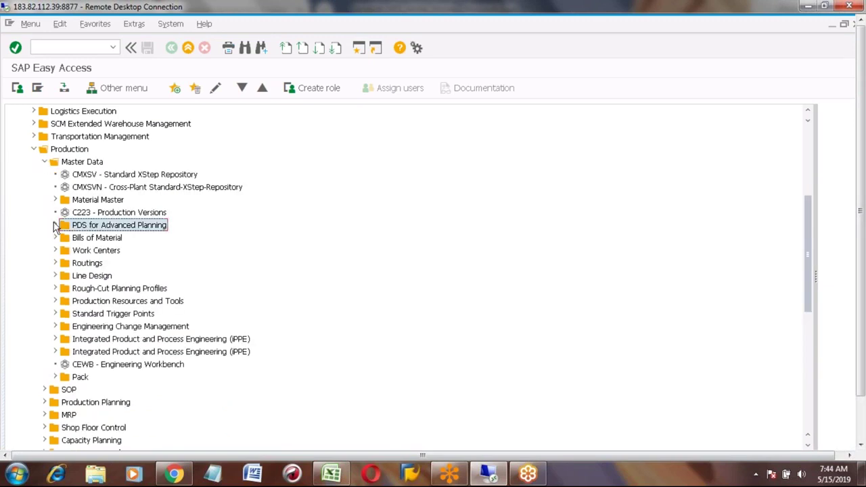
{"action": "left_click", "coordinate": [56, 226]}
- Copy the transaction entry "CURTOADV_CREATE - PDS Transfer (PP/DS)" into cell G815 of the Excel notes
{"action": "left_click", "coordinate": [161, 239]}
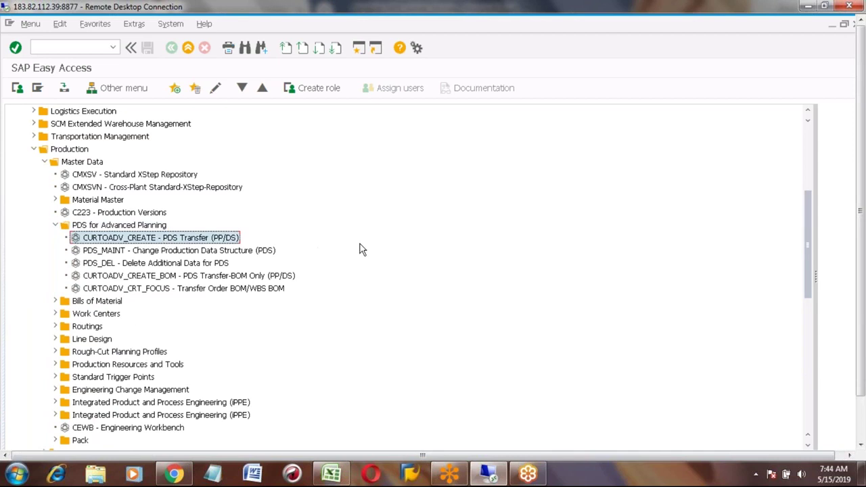
{"action": "left_click", "coordinate": [331, 474]}
{"action": "left_click", "coordinate": [337, 366]}
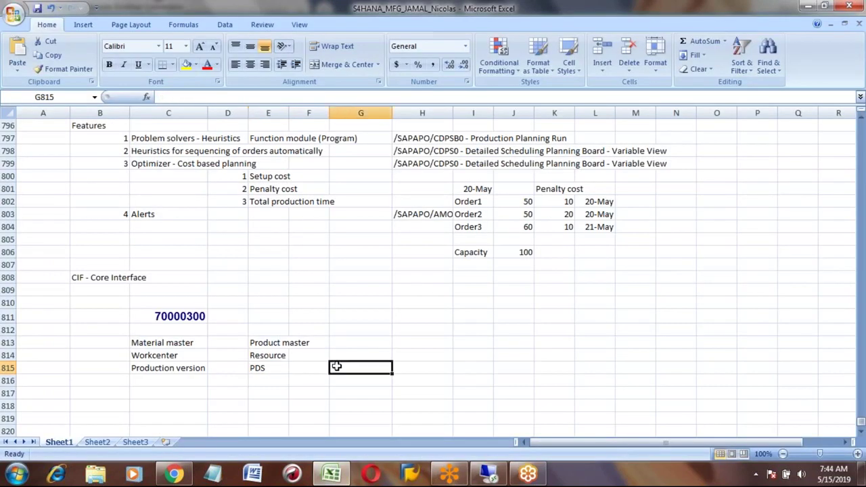
{"action": "type", "text": "CURTOADV_CREATE - PDS Transfer (PP/DS)"}
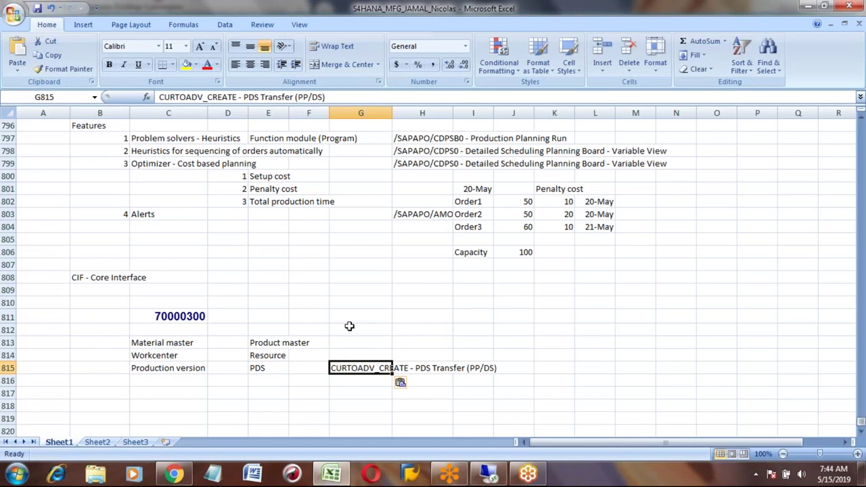
- Switch to SAP, open the PDS Transfer (PP/DS) transaction, review its material and plant selection, and leave it without executing
{"action": "key", "text": "alt+Tab"}
{"action": "double_click", "coordinate": [135, 238]}
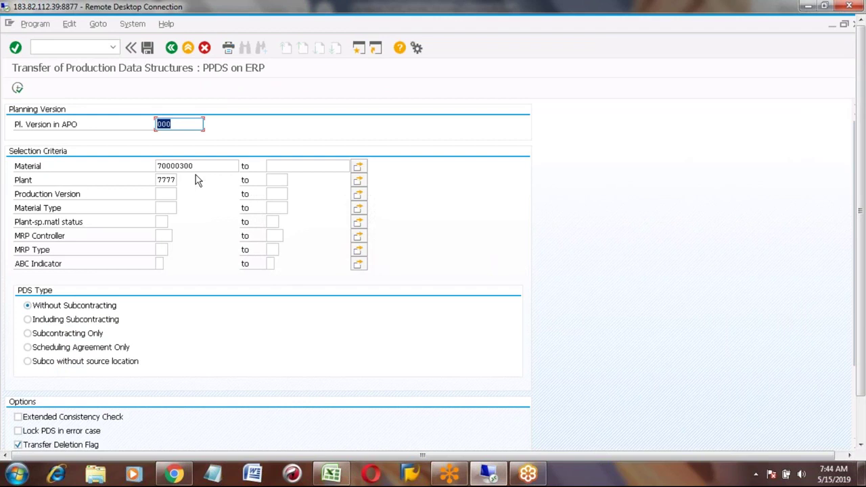
{"action": "left_click", "coordinate": [187, 166]}
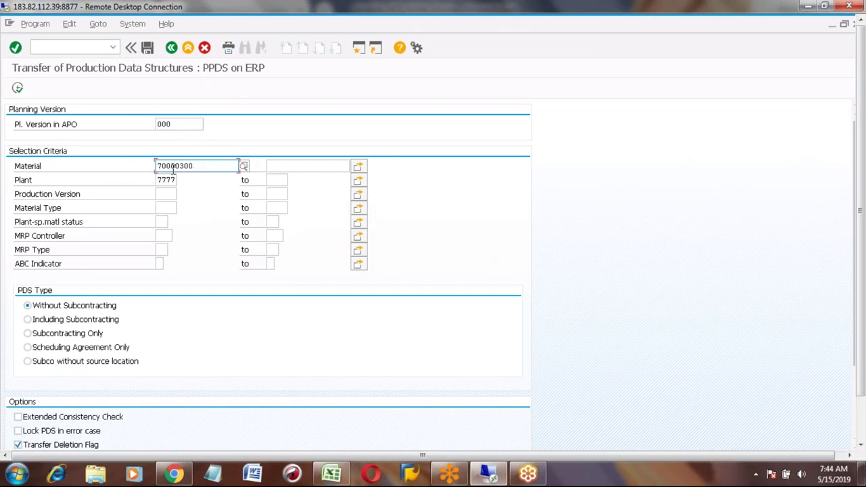
{"action": "left_click", "coordinate": [164, 179]}
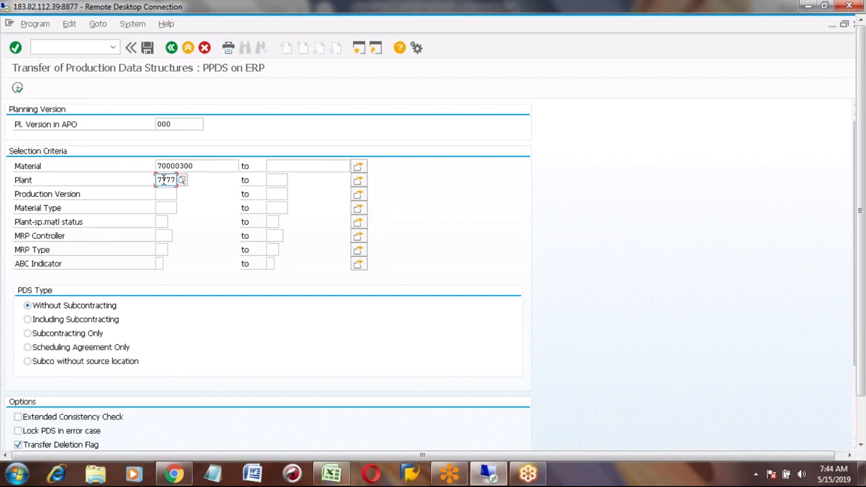
{"action": "left_click", "coordinate": [188, 49]}
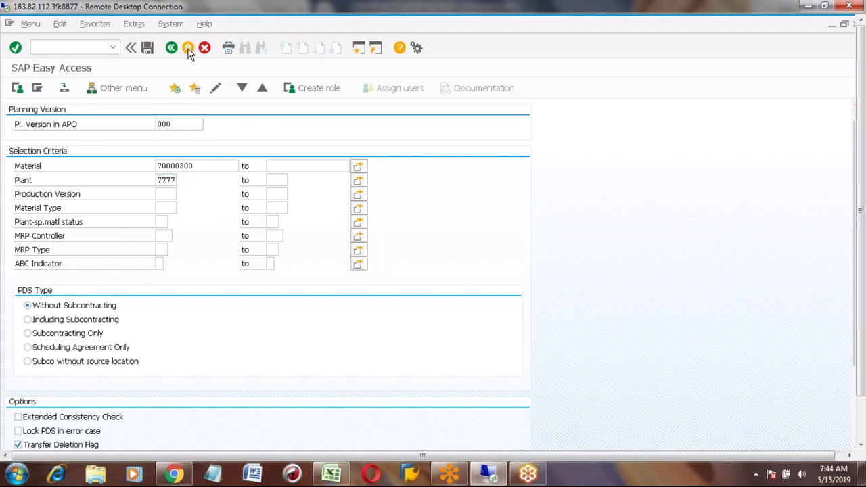
- Open Model and Version Management with transaction /n/sapapo/mvm, leave it, and recall the same entry in the command field
{"action": "left_click", "coordinate": [74, 48]}
{"action": "type", "text": "/n/sapapo"}
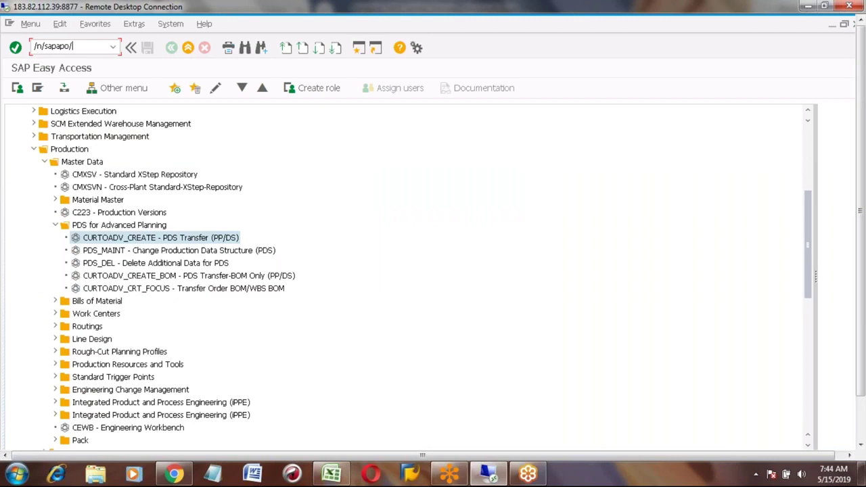
{"action": "type", "text": "/mvm"}
{"action": "key", "text": "Return"}
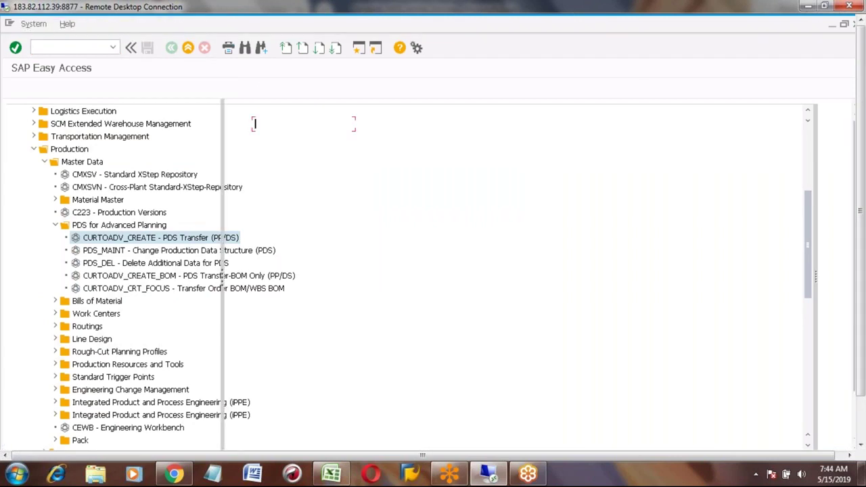
{"action": "left_click", "coordinate": [188, 48]}
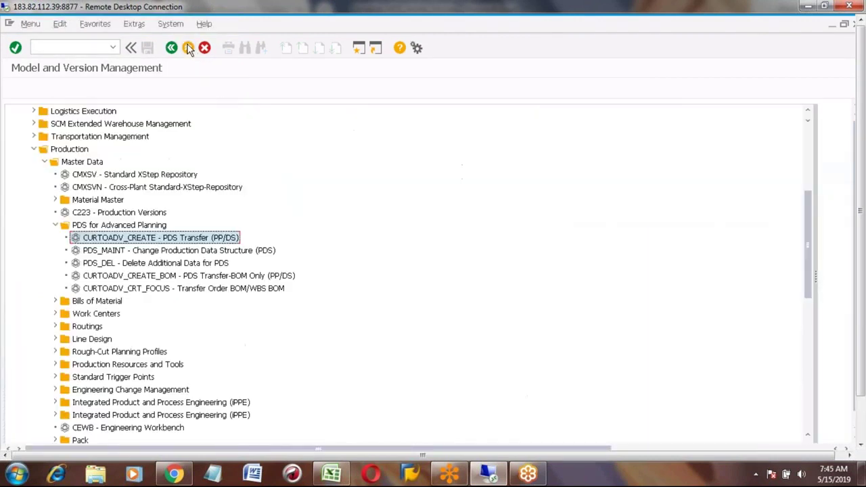
{"action": "left_click", "coordinate": [71, 46]}
{"action": "key", "text": "Down"}
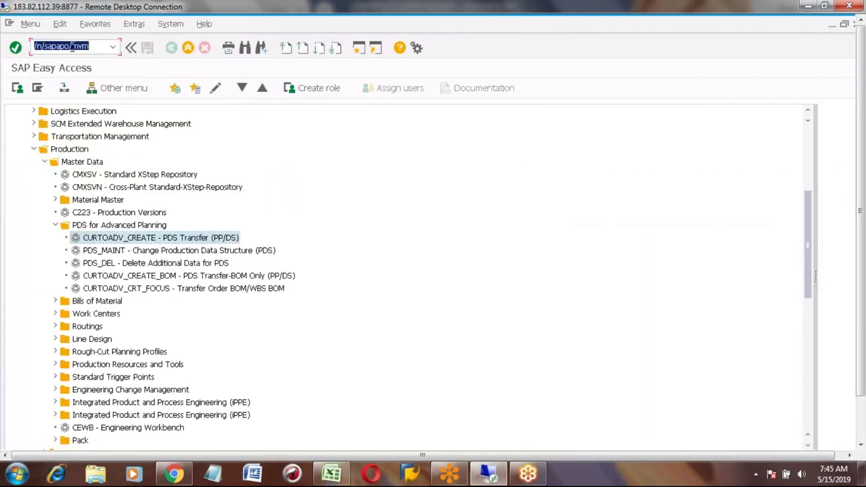
- Execute PDS Transfer (PP/DS) for material 70000300 and plant 7777 as an Absolute Transfer, without subcontracting
{"action": "double_click", "coordinate": [118, 238]}
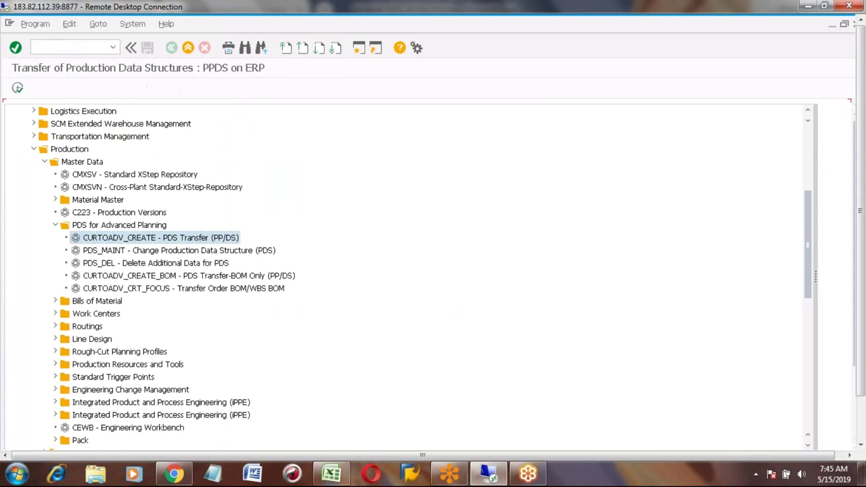
{"action": "left_click", "coordinate": [174, 165]}
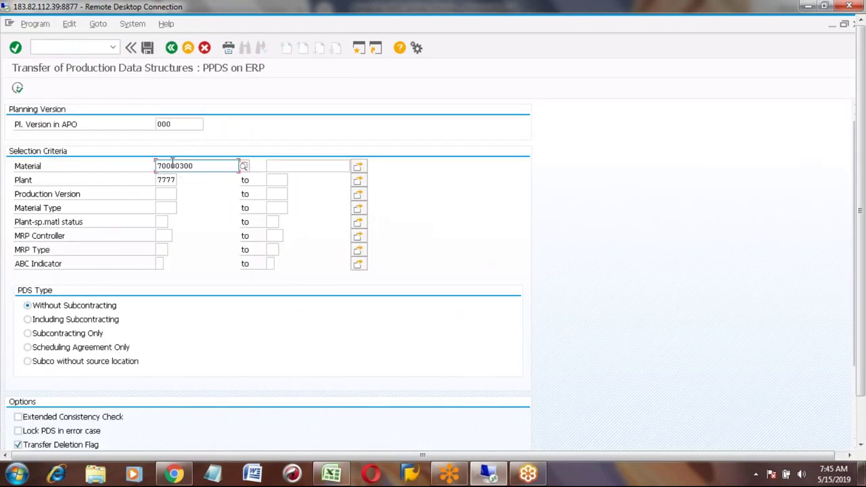
{"action": "left_click", "coordinate": [171, 179]}
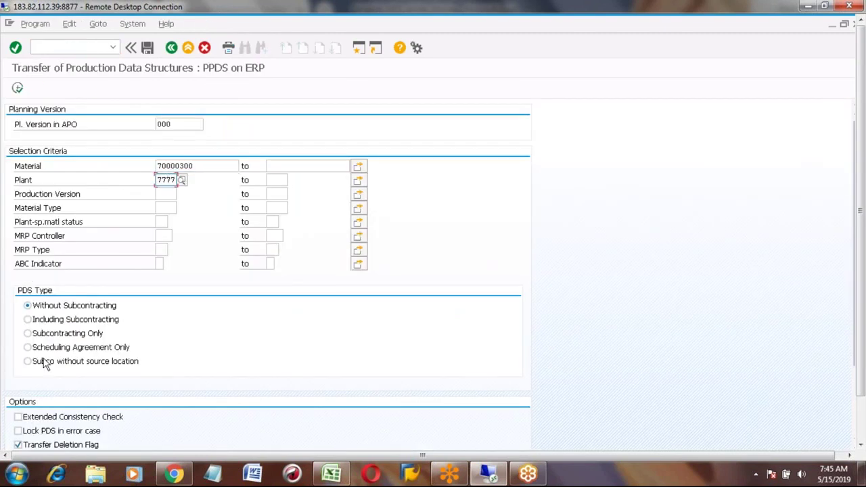
{"action": "left_click", "coordinate": [862, 430]}
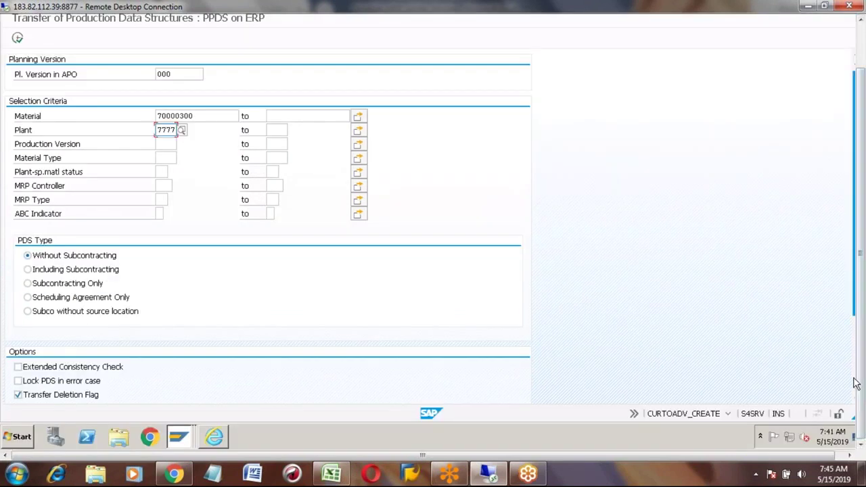
{"action": "scroll", "coordinate": [600, 381], "scroll_direction": "down", "scroll_amount": 3}
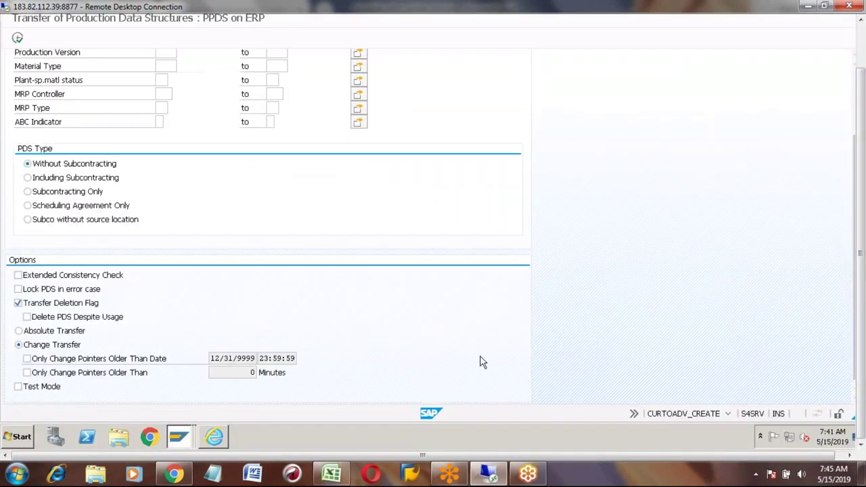
{"action": "left_click", "coordinate": [19, 331]}
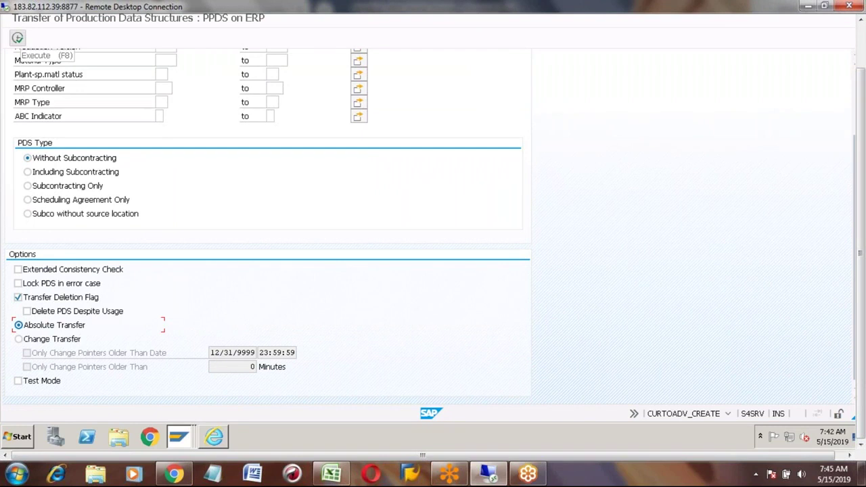
{"action": "left_click", "coordinate": [18, 38]}
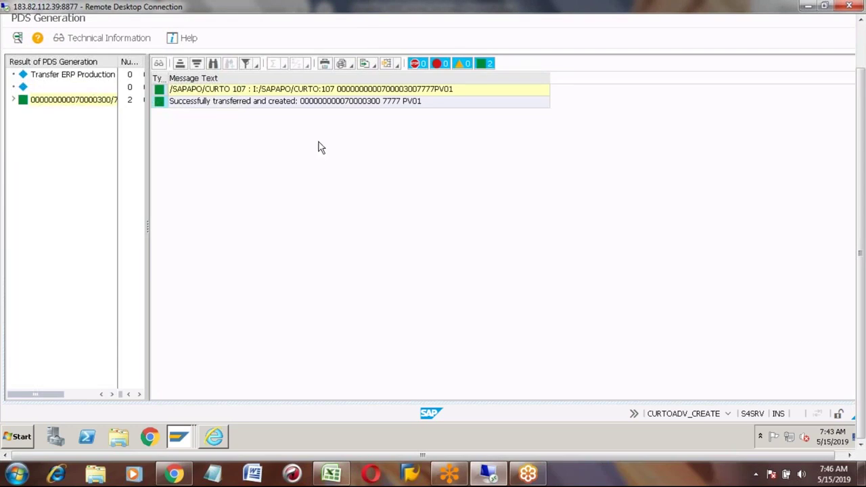
- Review the PDS generation log messages for material 70000300 and return to SAP Easy Access
{"action": "left_click", "coordinate": [241, 102]}
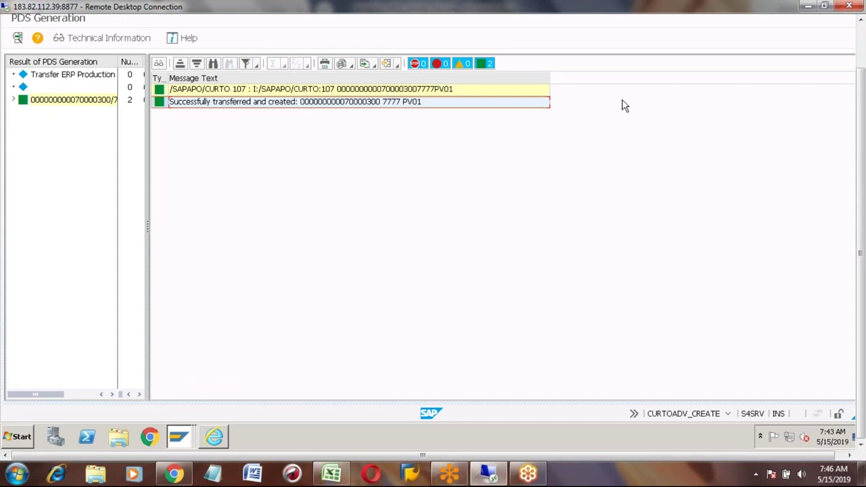
{"action": "left_click", "coordinate": [863, 44]}
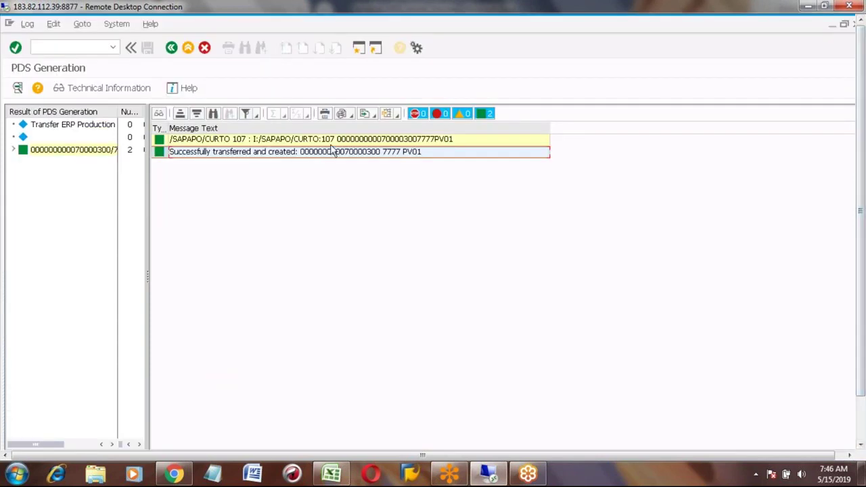
{"action": "left_click", "coordinate": [189, 49]}
{"action": "left_click", "coordinate": [189, 49]}
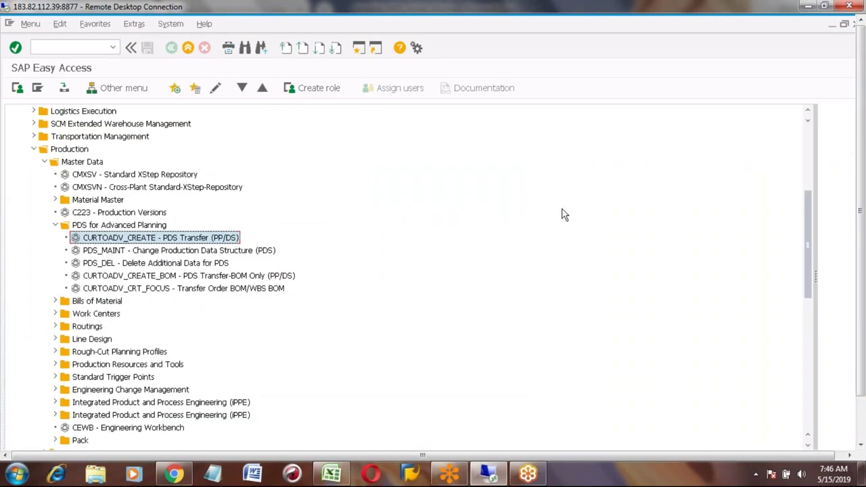
- Collapse the Production folder and expand Production Data Structure (PDS) under the Advanced Planning master data
{"action": "left_click", "coordinate": [43, 163]}
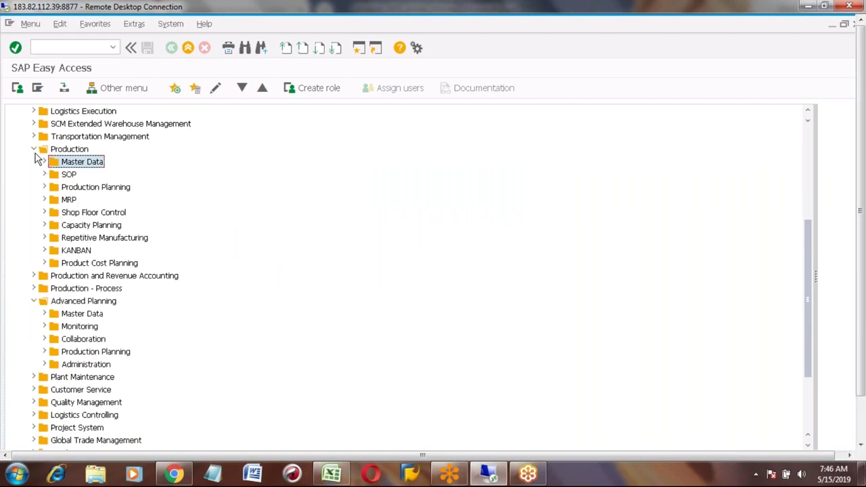
{"action": "left_click", "coordinate": [35, 150]}
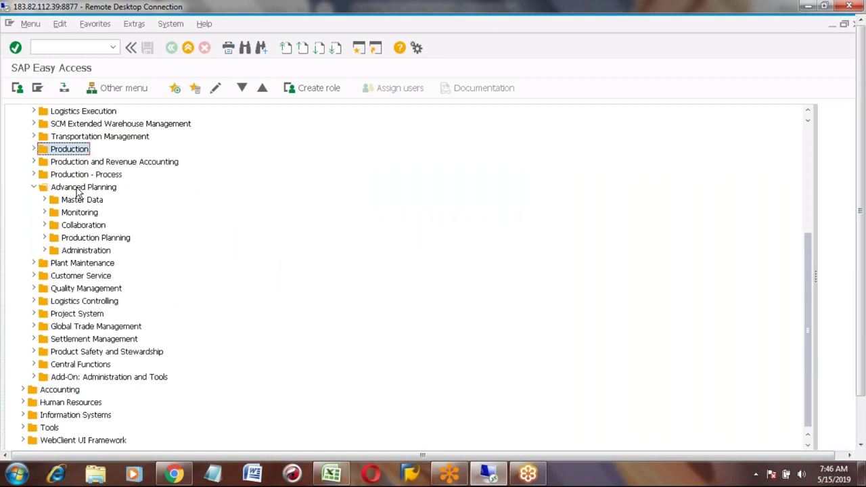
{"action": "left_click", "coordinate": [75, 189]}
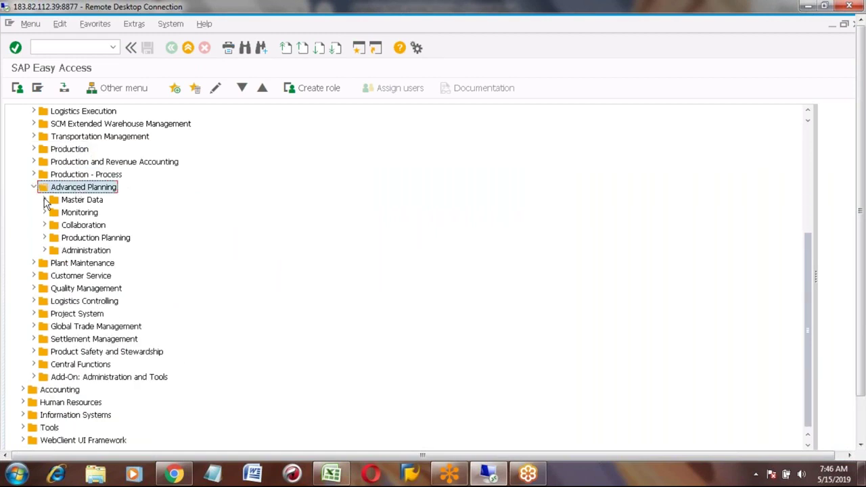
{"action": "left_click", "coordinate": [44, 200]}
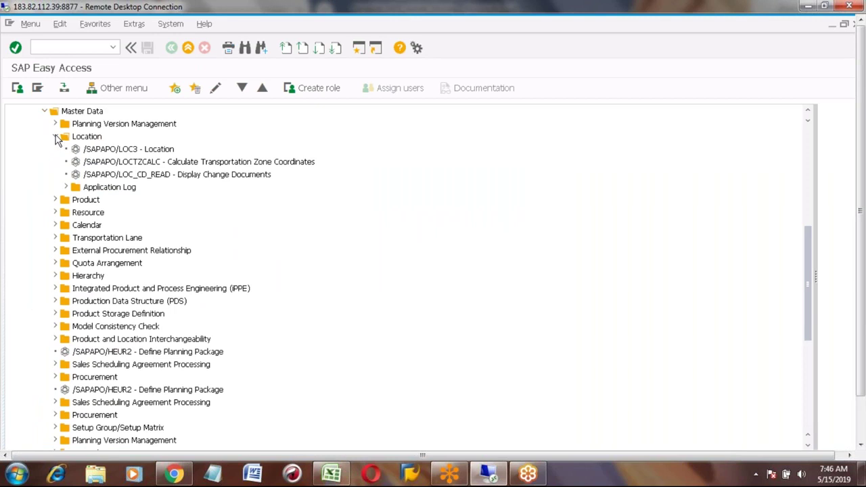
{"action": "left_click", "coordinate": [56, 137]}
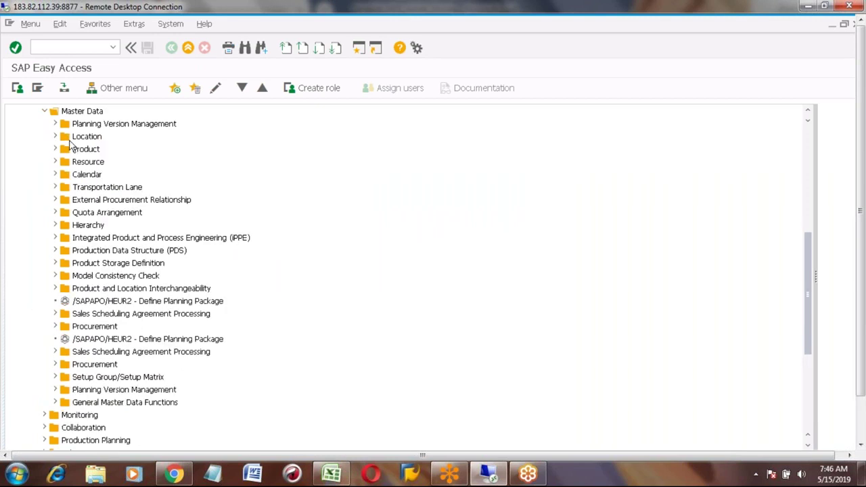
{"action": "left_click", "coordinate": [100, 251]}
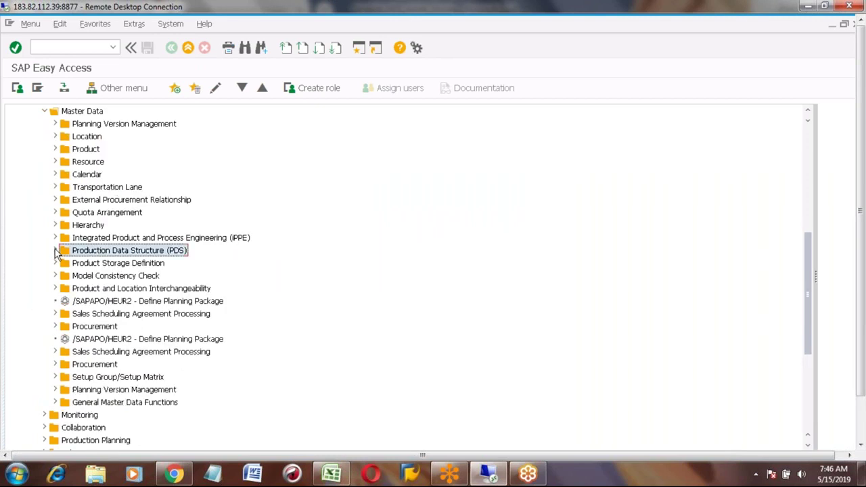
{"action": "left_click", "coordinate": [56, 250]}
{"action": "left_click", "coordinate": [123, 249]}
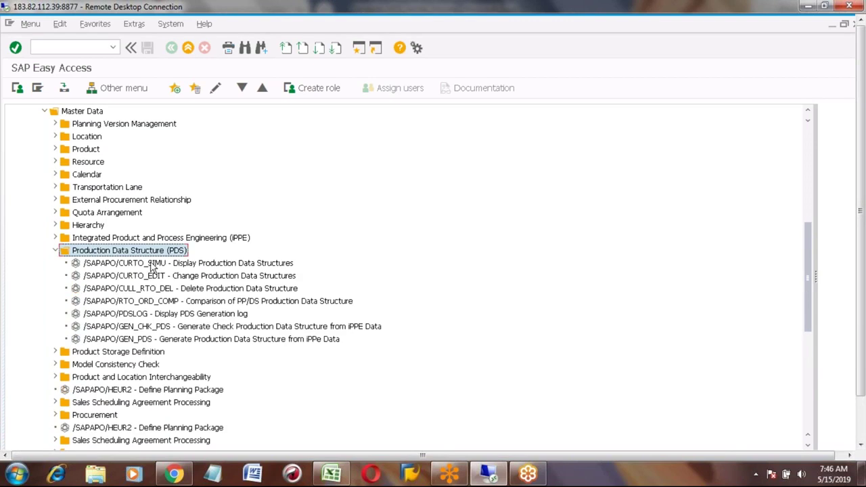
- Display the production data structure of product 70000300 at location 7777 with /SAPAPO/CURTO_SIMU, and leave the transaction
{"action": "double_click", "coordinate": [152, 266]}
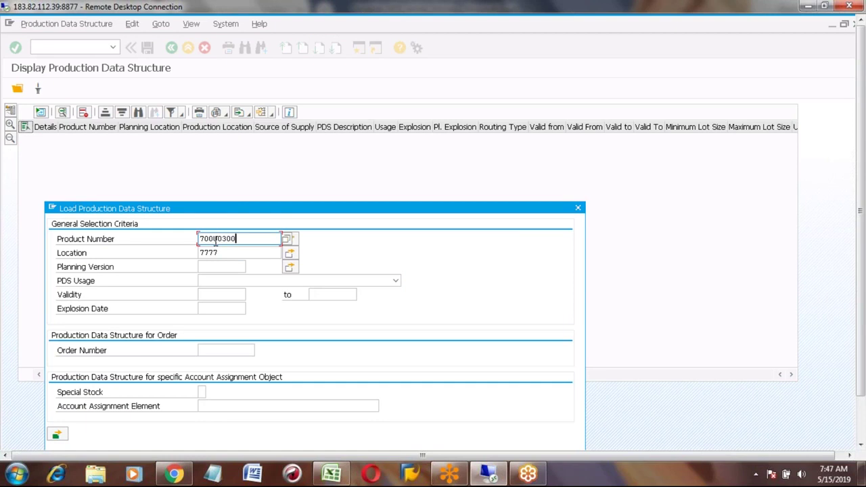
{"action": "left_click", "coordinate": [332, 473]}
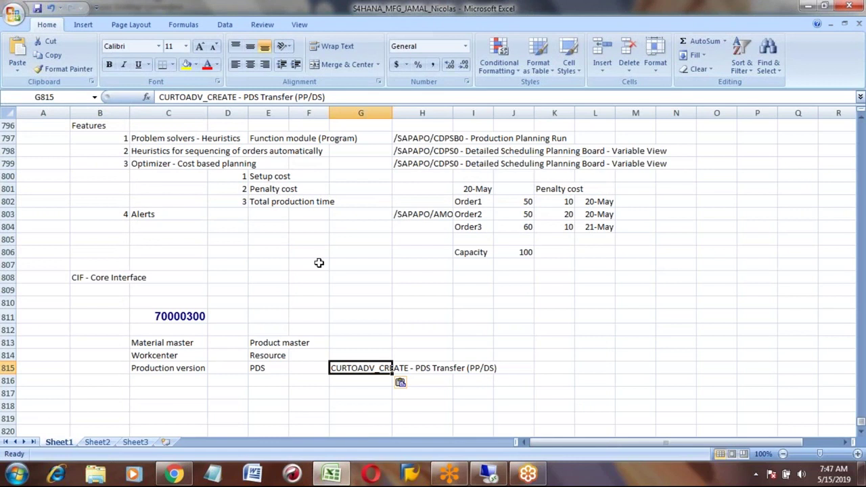
{"action": "key", "text": "alt+Tab"}
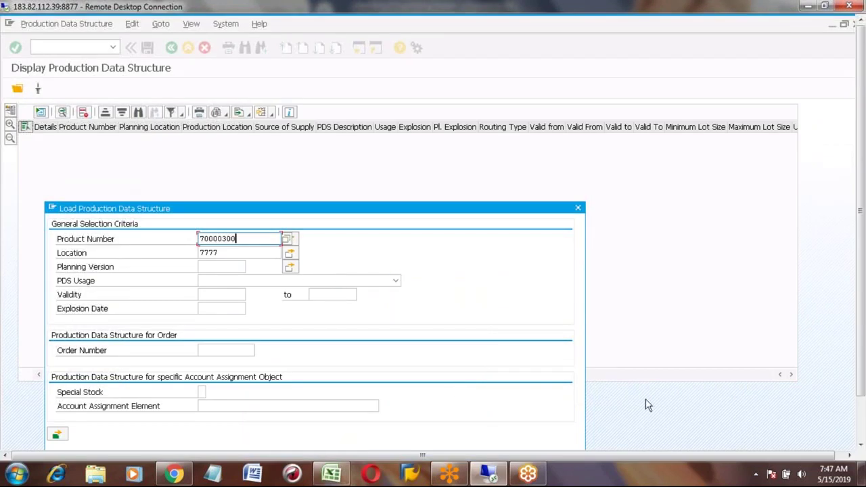
{"action": "key", "text": "Return"}
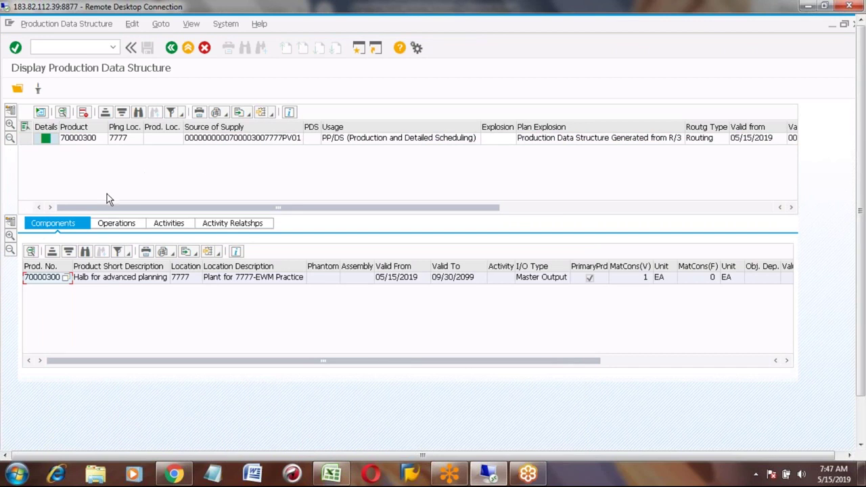
{"action": "left_click", "coordinate": [171, 50]}
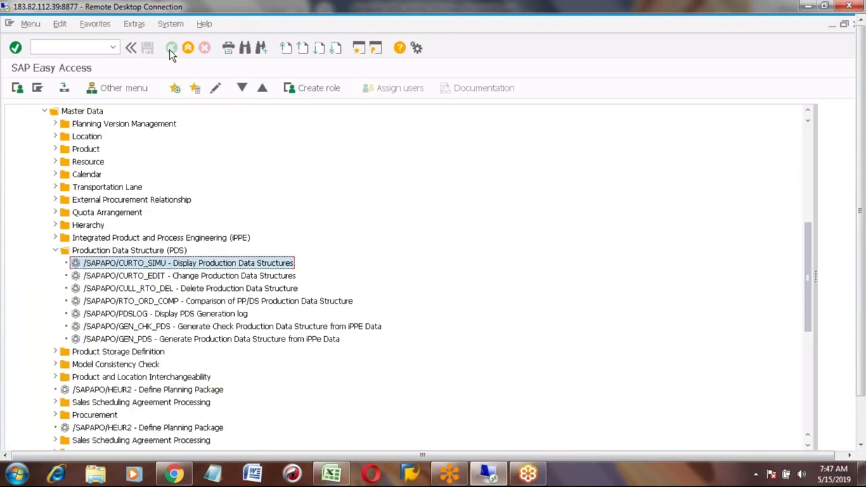
- Switch to the Excel notes and enter "1" in cell B818 and "Create Demand" in cell C818
{"action": "left_click", "coordinate": [331, 474]}
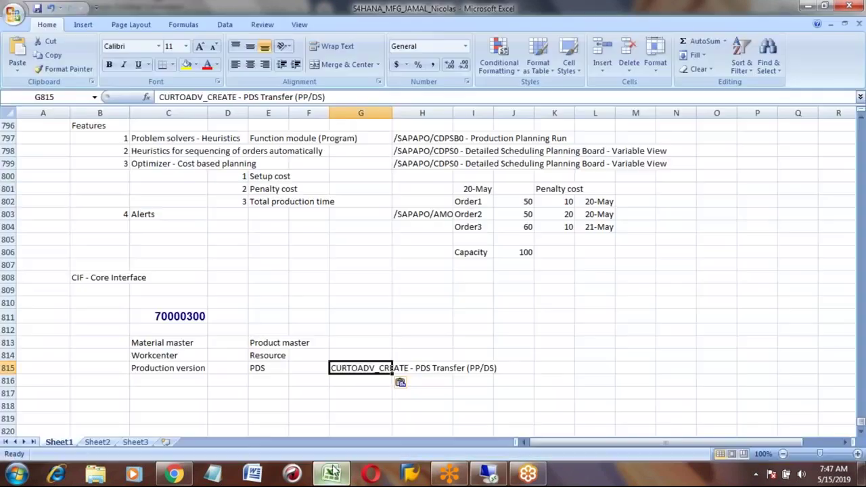
{"action": "left_click", "coordinate": [266, 244]}
{"action": "left_click", "coordinate": [151, 410]}
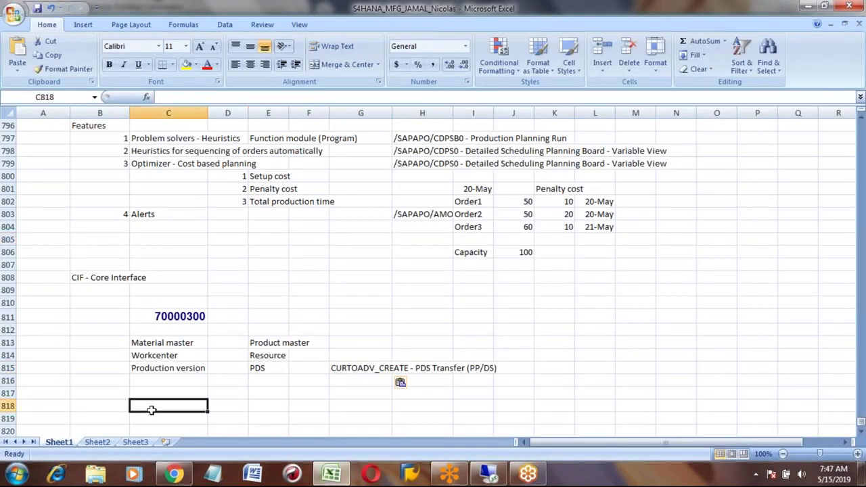
{"action": "key", "text": "Left"}
{"action": "type", "text": "1"}
{"action": "key", "text": "Tab"}
{"action": "type", "text": "Dis"}
{"action": "key", "text": "BackSpace"}
{"action": "key", "text": "BackSpace"}
{"action": "key", "text": "BackSpace"}
{"action": "type", "text": "Create "}
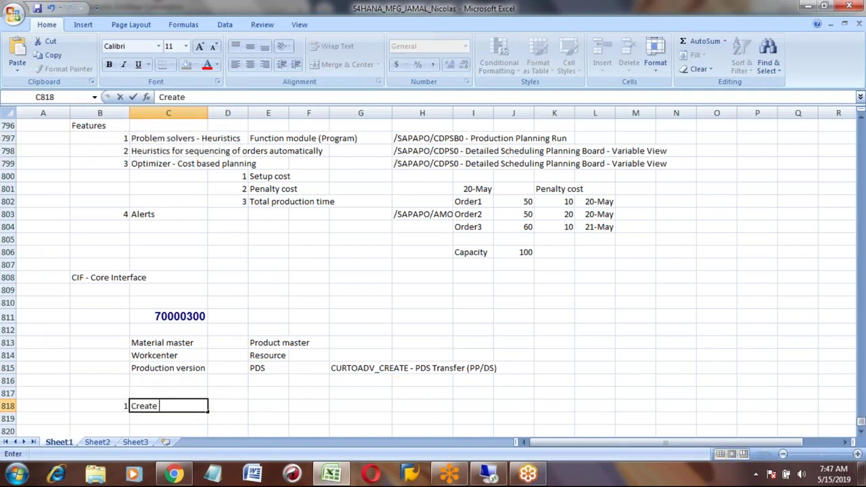
{"action": "type", "text": "Demand"}
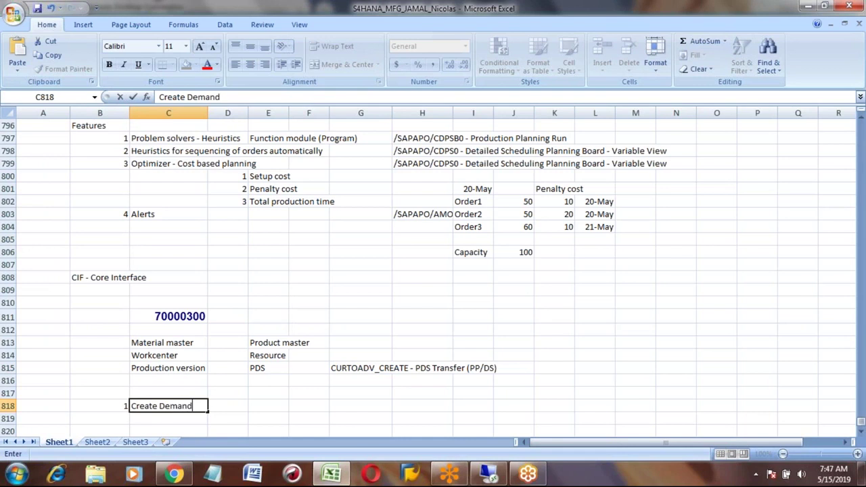
{"action": "key", "text": "Tab"}
- Enter the transaction code MD61 in cell E818 of the notes
{"action": "left_click", "coordinate": [268, 406]}
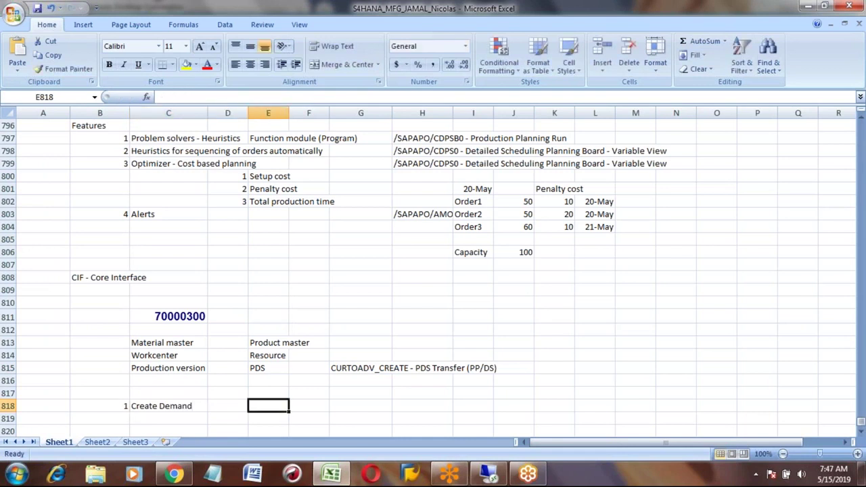
{"action": "type", "text": "MD61"}
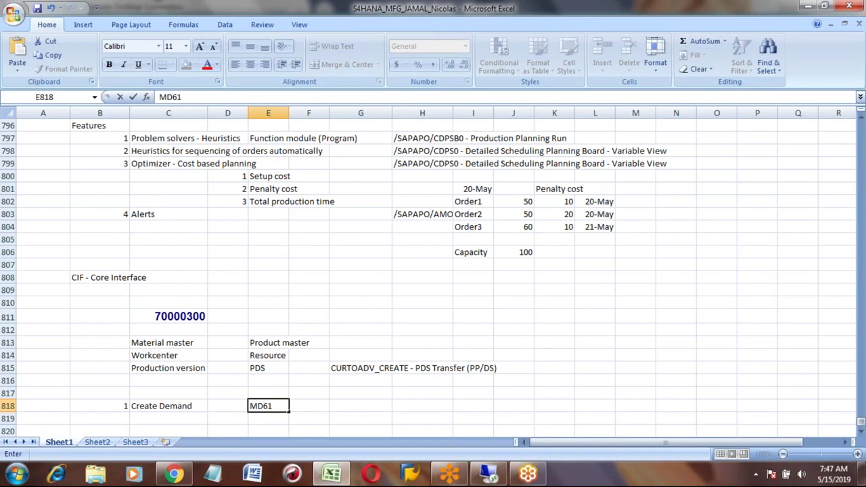
{"action": "key", "text": "Return"}
- Switch to the SAP session and open transaction MD61 for creating planned independent requirements
{"action": "key", "text": "alt+Tab"}
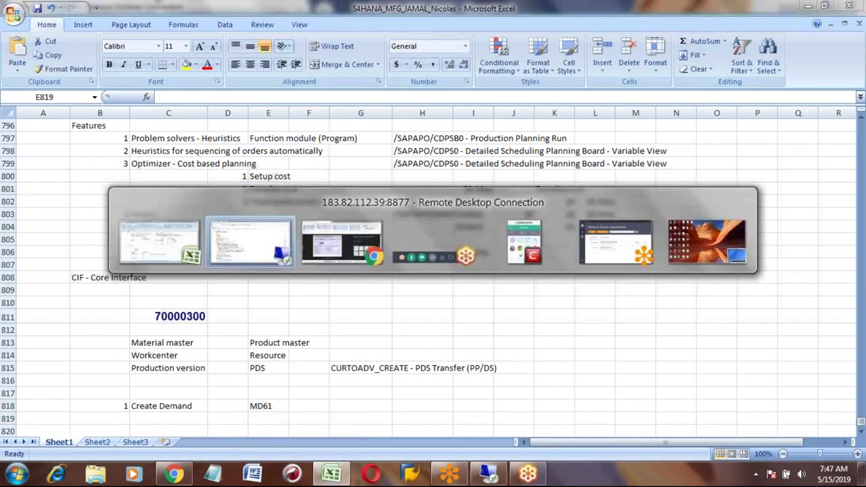
{"action": "left_click", "coordinate": [75, 48]}
{"action": "type", "text": "MD61"}
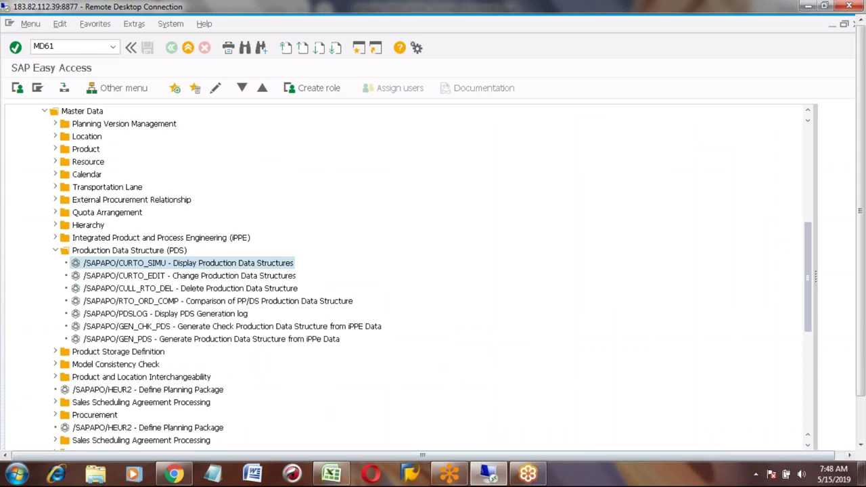
{"action": "key", "text": "Return"}
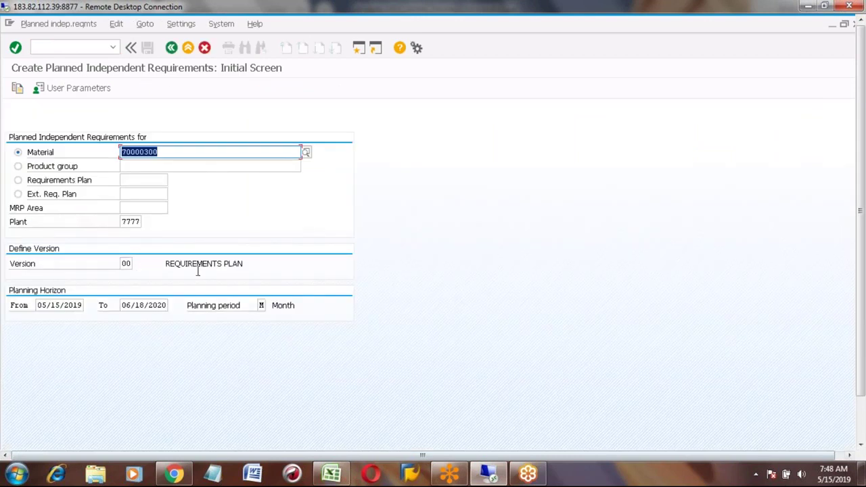
- Set the planning period to D and open the planning table for material 70000300 in plant 7777
{"action": "left_click", "coordinate": [260, 306]}
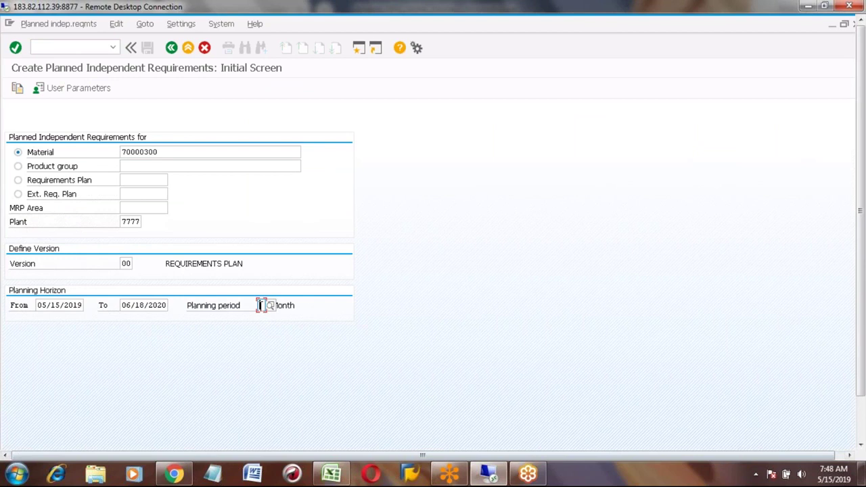
{"action": "type", "text": "D"}
{"action": "key", "text": "Return"}
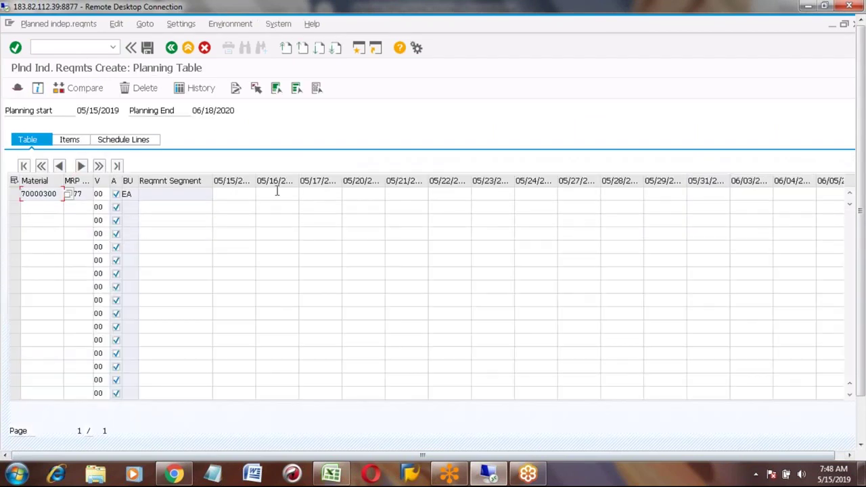
- Enter requirements of 10, 20, 15, 12 and 20 for 05/16, 05/17, 05/20, 05/21 and 05/22/2019, save them and leave the transaction
{"action": "left_click", "coordinate": [273, 193]}
{"action": "type", "text": "1"}
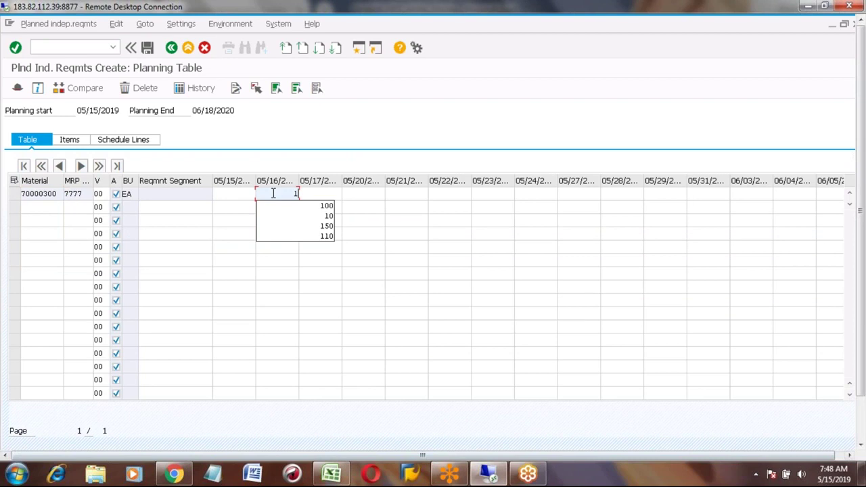
{"action": "type", "text": "0"}
{"action": "key", "text": "Tab"}
{"action": "type", "text": "20"}
{"action": "key", "text": "Tab"}
{"action": "type", "text": "15"}
{"action": "key", "text": "Tab"}
{"action": "type", "text": "12"}
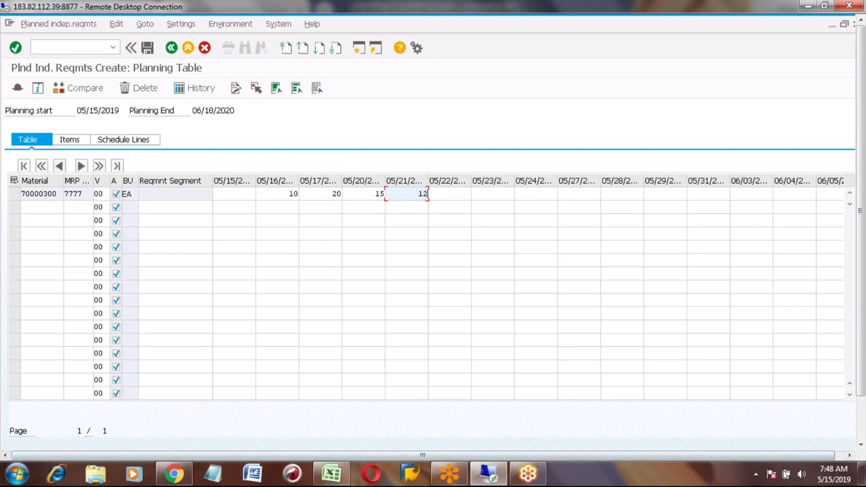
{"action": "key", "text": "Tab"}
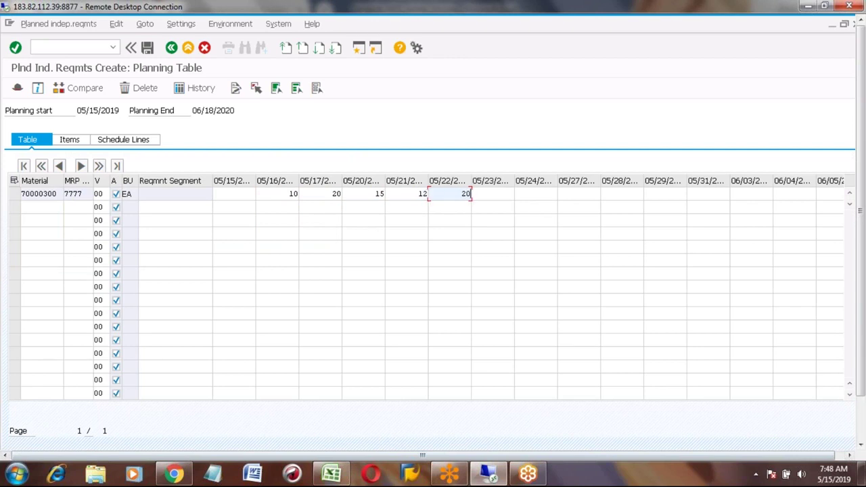
{"action": "key", "text": "Return"}
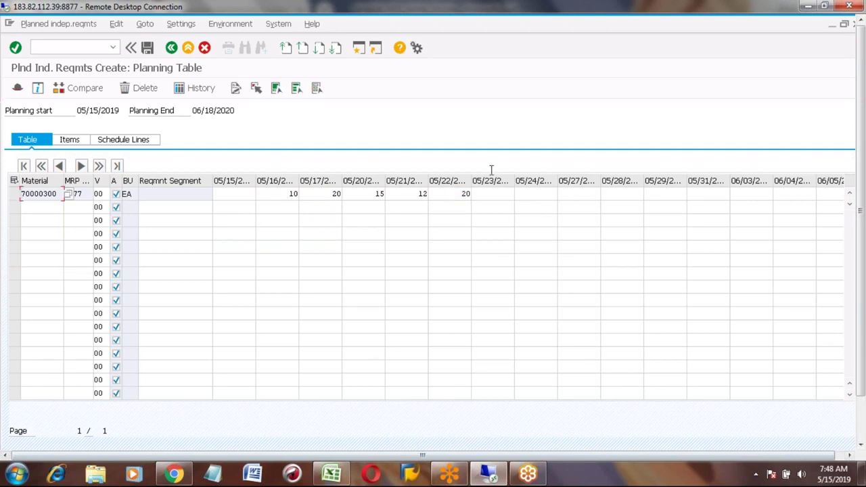
{"action": "left_click", "coordinate": [147, 48]}
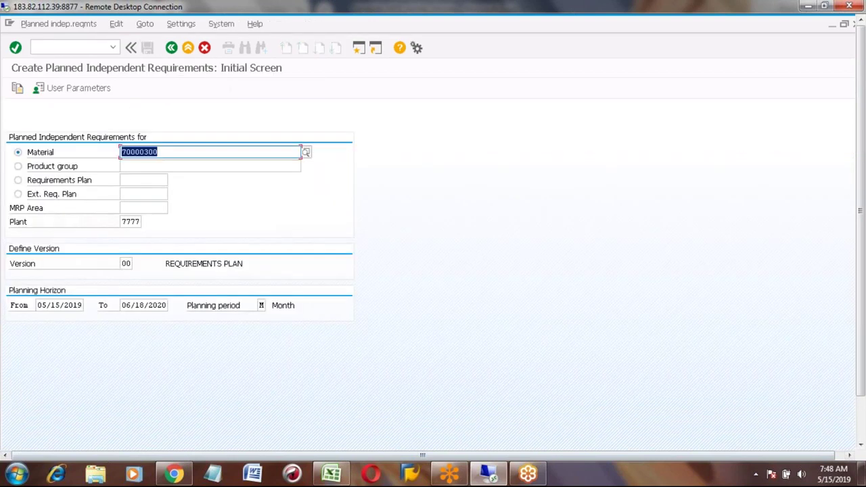
{"action": "left_click", "coordinate": [172, 49]}
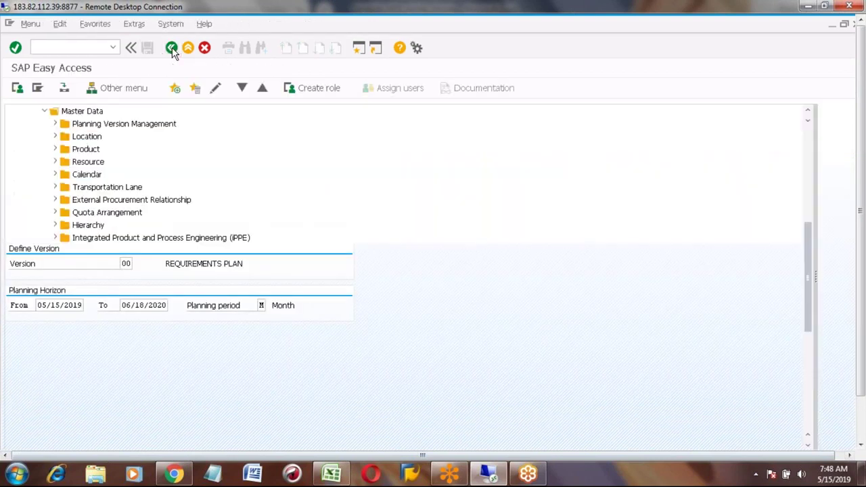
- Switch to the Excel notes and enter "2" in cell B819 and "Planning run - Heuristic" in cell C819
{"action": "left_click", "coordinate": [332, 475]}
{"action": "left_click", "coordinate": [165, 419]}
{"action": "key", "text": "Left"}
{"action": "type", "text": "2"}
{"action": "key", "text": "Tab"}
{"action": "type", "text": "Plann"}
{"action": "key", "text": "BackSpace"}
{"action": "key", "text": "BackSpace"}
{"action": "key", "text": "BackSpace"}
{"action": "key", "text": "BackSpace"}
{"action": "key", "text": "BackSpace"}
{"action": "type", "text": "Planning ru"}
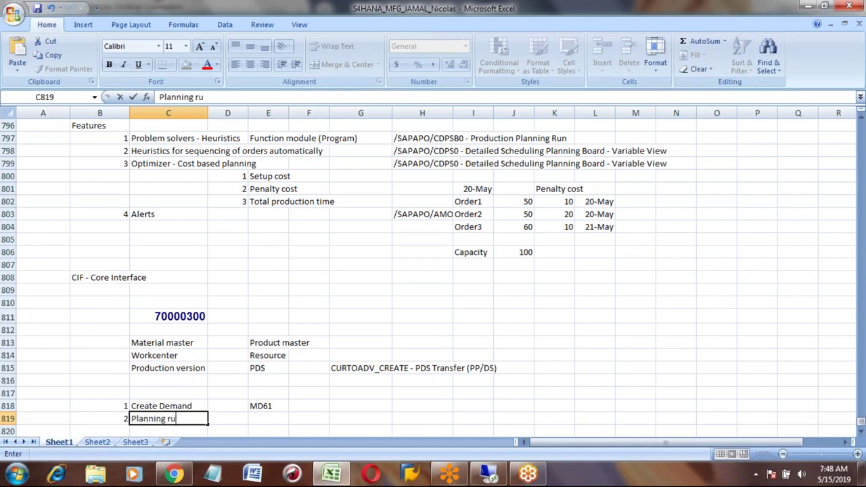
{"action": "type", "text": "n - Heuristic"}
{"action": "key", "text": "Return"}
{"action": "left_click", "coordinate": [168, 418]}
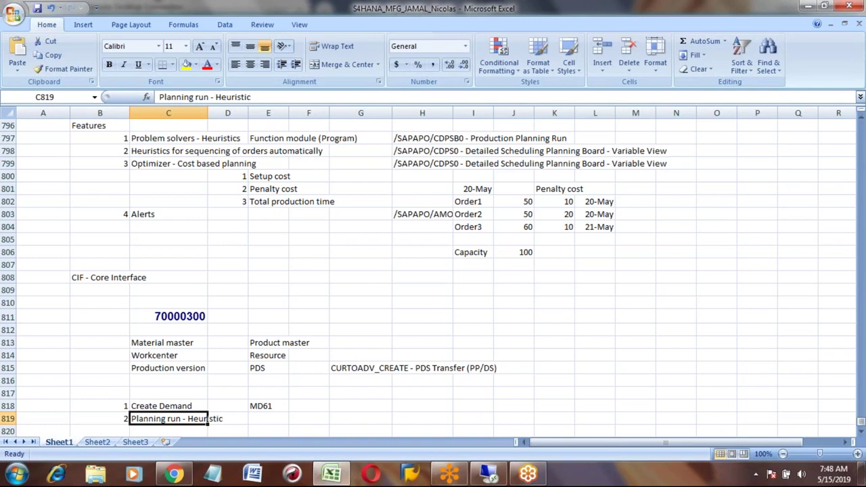
- Switch to the SAP session and select /SAPAPO/RRP3 - Product View among the interactive production planning transactions of Advanced Planning
{"action": "left_click", "coordinate": [268, 419]}
{"action": "key", "text": "alt+Tab"}
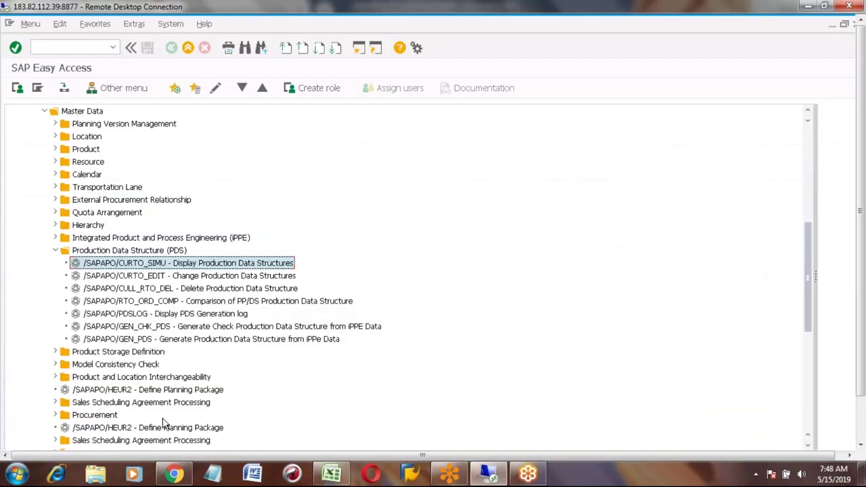
{"action": "left_click", "coordinate": [56, 250]}
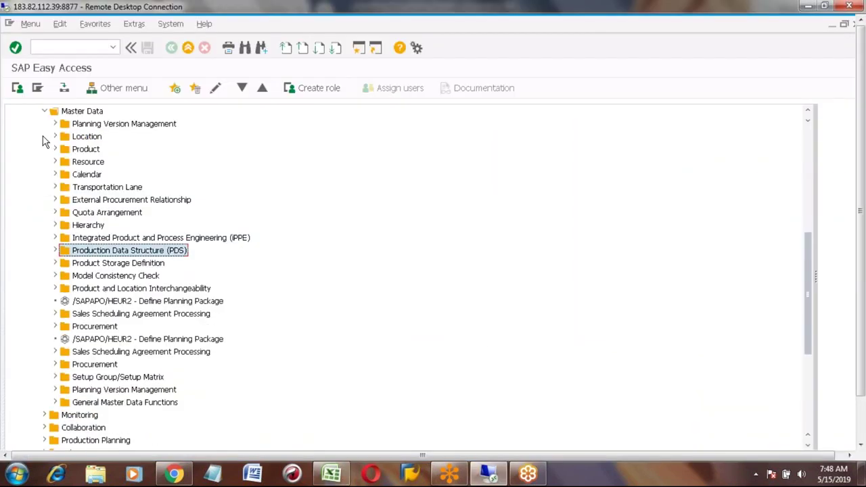
{"action": "left_click", "coordinate": [45, 112]}
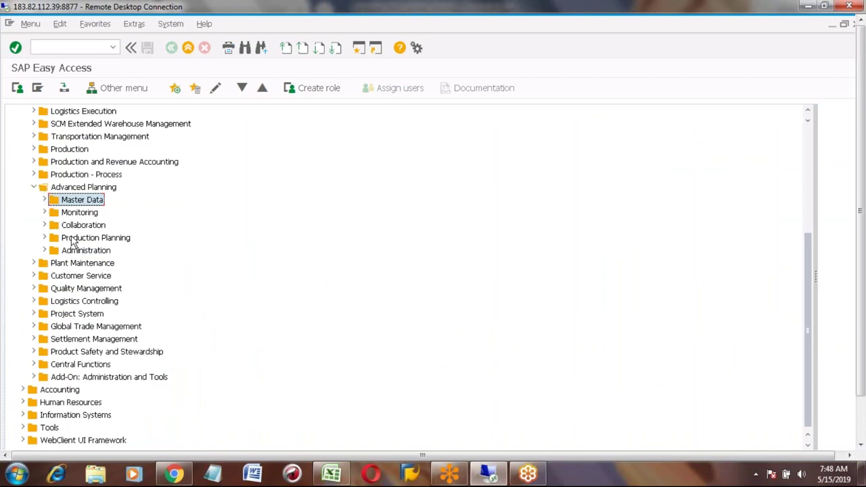
{"action": "left_click", "coordinate": [73, 240]}
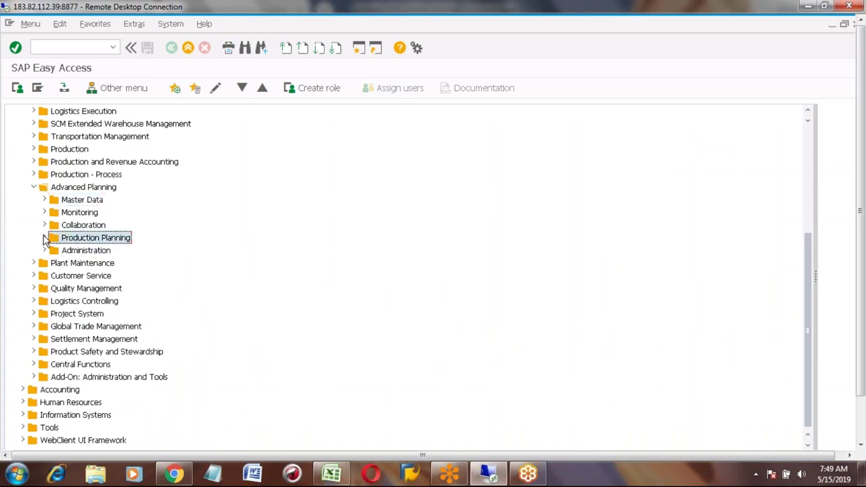
{"action": "left_click", "coordinate": [44, 238]}
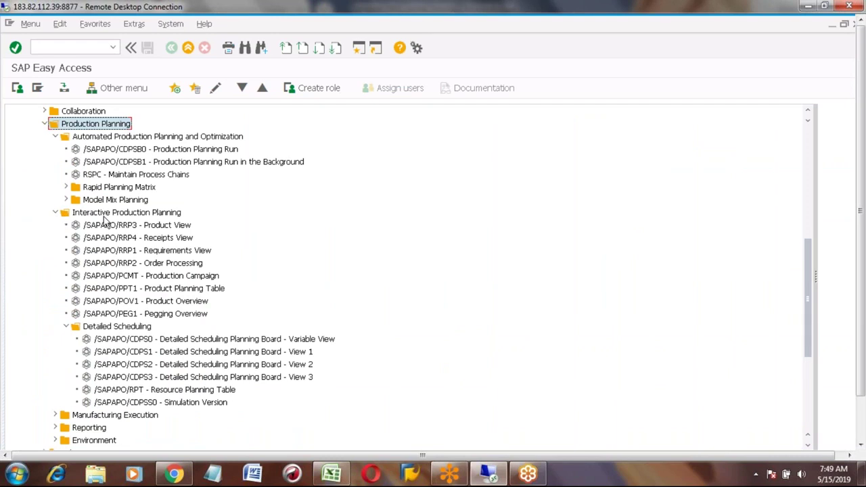
{"action": "left_click", "coordinate": [66, 327]}
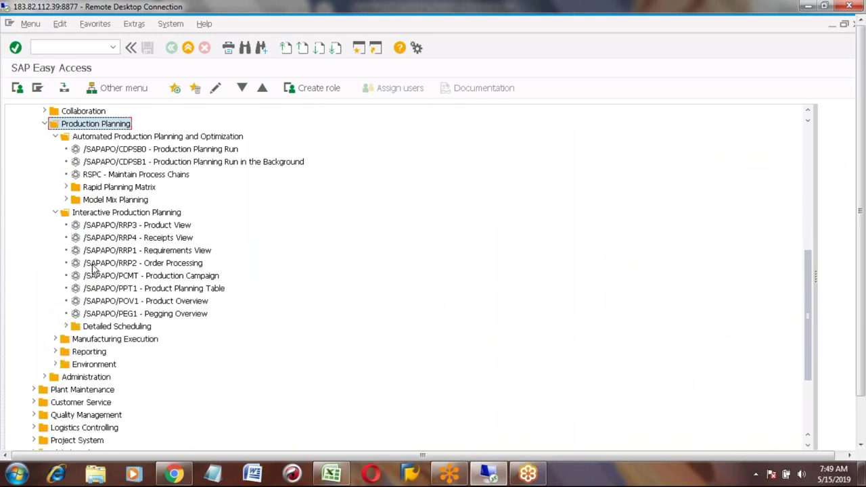
{"action": "left_click", "coordinate": [129, 229]}
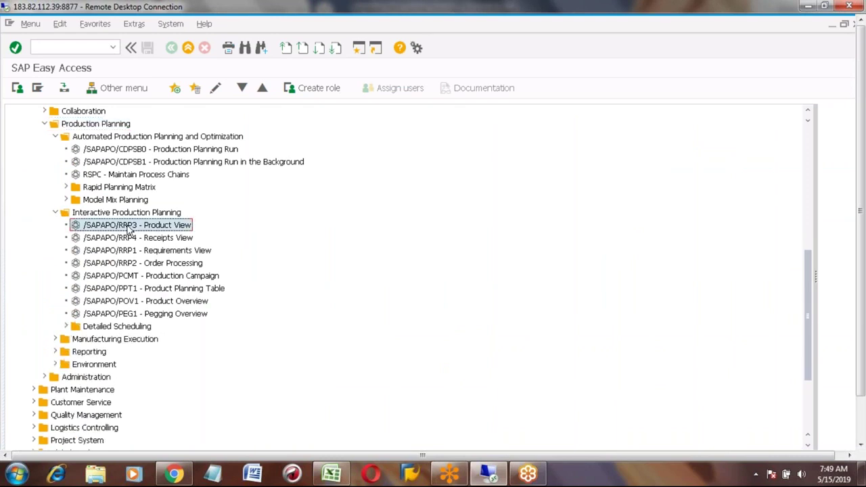
{"action": "left_click", "coordinate": [56, 137]}
{"action": "left_click", "coordinate": [121, 174]}
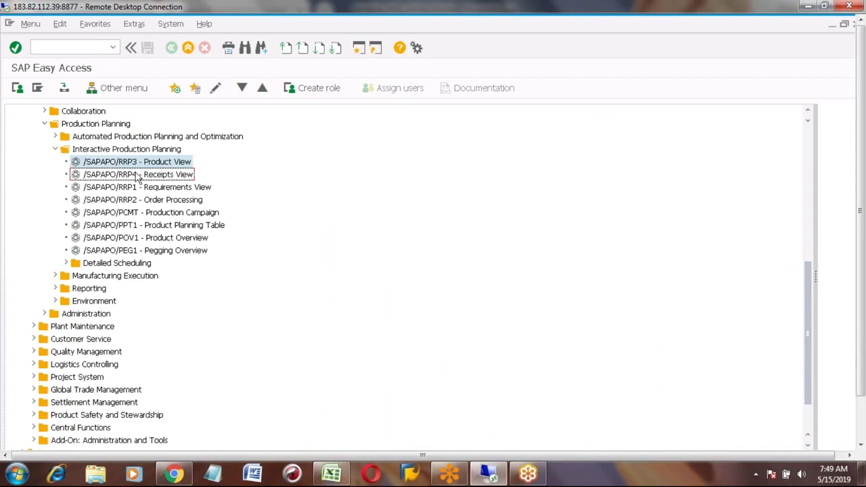
{"action": "left_click", "coordinate": [126, 165]}
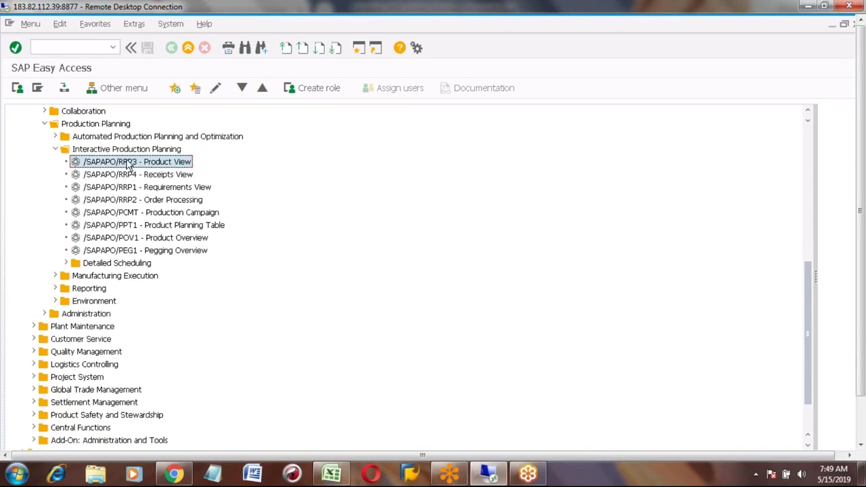
- Enter "/SAPAPO/RRP3 - Product View" in cell E819 of the Excel notes
{"action": "key", "text": "alt+Tab"}
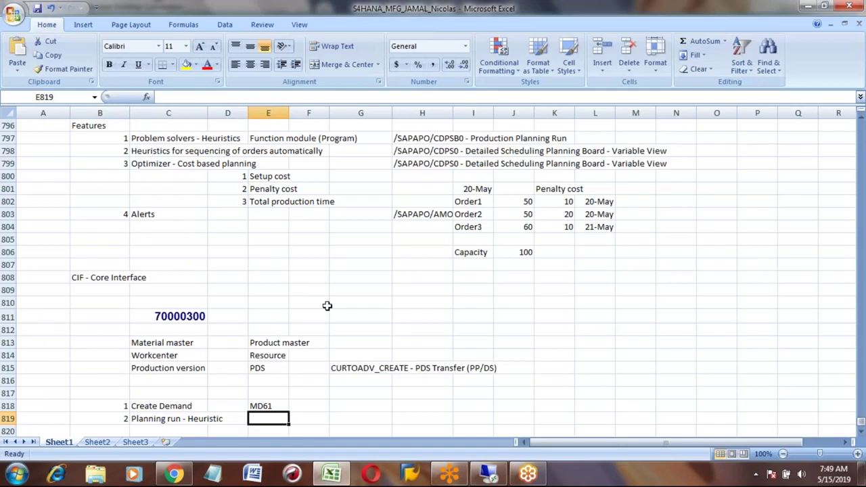
{"action": "type", "text": "/SAPAPO/RRP3 - Product View"}
{"action": "key", "text": "Down"}
{"action": "key", "text": "Down"}
{"action": "key", "text": "Down"}
{"action": "key", "text": "Down"}
{"action": "key", "text": "Down"}
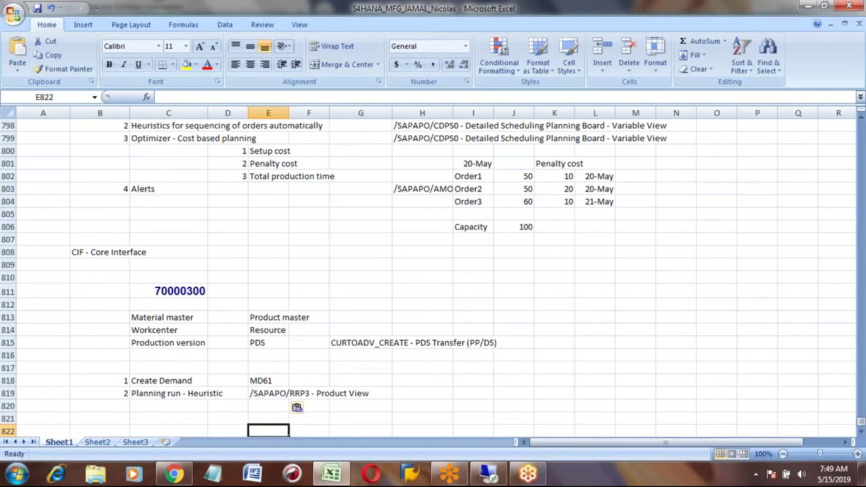
- Switch to the SAP session, open /SAPAPO/RRP3 - Product View and accept the initial view SAP001
{"action": "key", "text": "alt+Tab"}
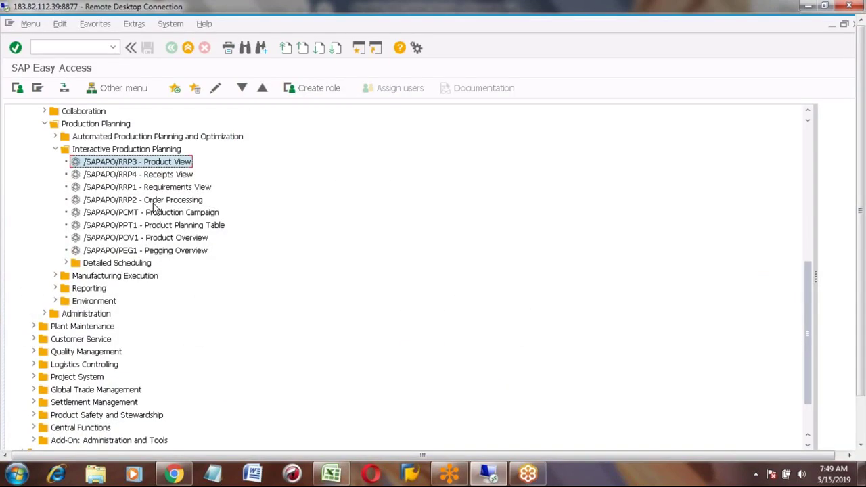
{"action": "double_click", "coordinate": [111, 163]}
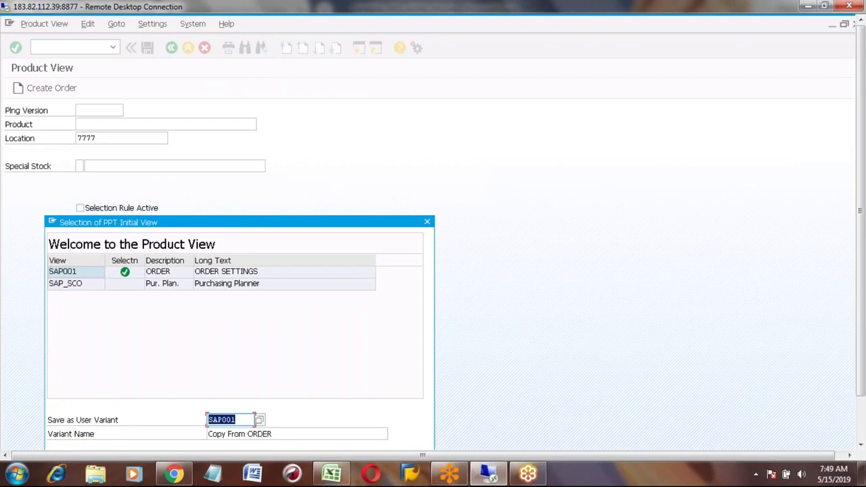
{"action": "scroll", "coordinate": [433, 271], "scroll_direction": "down", "scroll_amount": 2}
{"action": "left_click", "coordinate": [332, 411]}
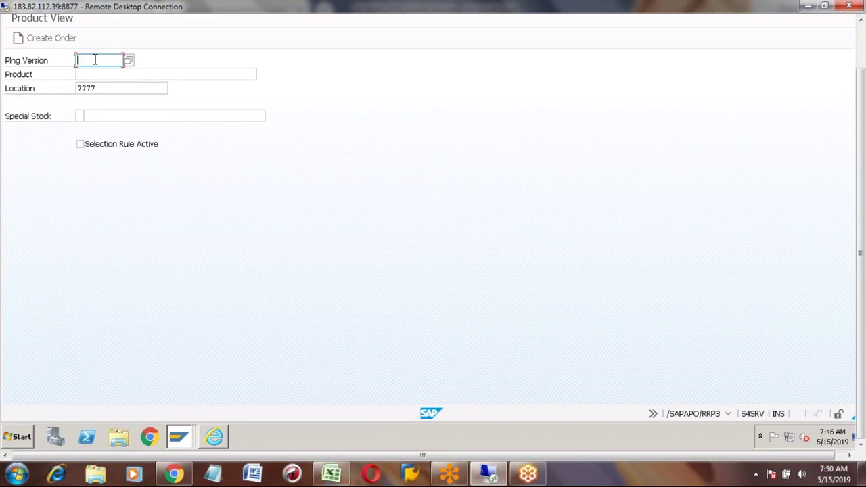
- Try to display the product view for planning version 000, product 70000300 and location 7777
{"action": "type", "text": "0"}
{"action": "key", "text": "Tab"}
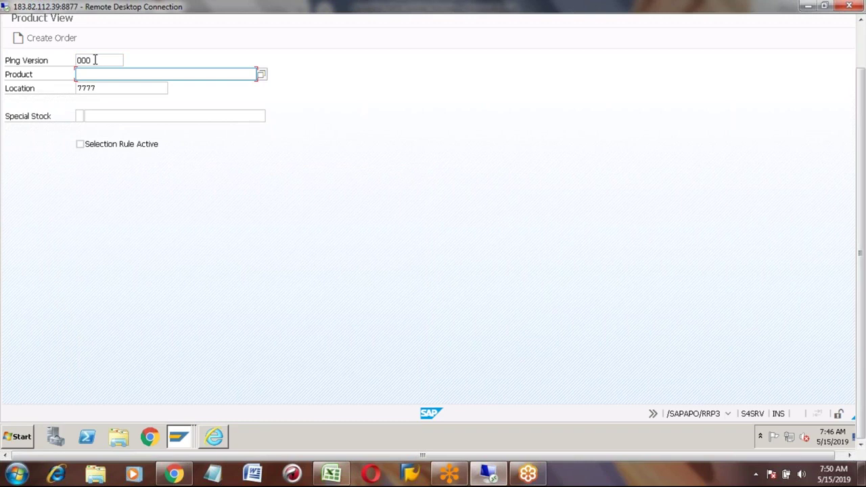
{"action": "key", "text": "alt+Tab"}
{"action": "key", "text": "alt+Tab"}
{"action": "type", "text": "70000300"}
{"action": "key", "text": "Return"}
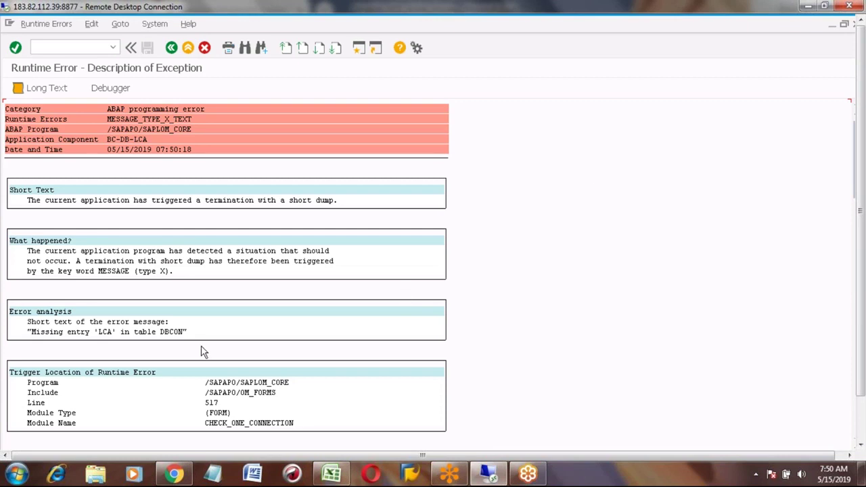
- Examine the error analysis text in the runtime error description
{"action": "left_click_drag", "start_coordinate": [99, 332], "coordinate": [111, 332]}
{"action": "key", "text": "Right"}
{"action": "key", "text": "Right"}
- Switch to the Excel notes and enter "Livecache" in cell C821
{"action": "left_click", "coordinate": [330, 473]}
{"action": "left_click", "coordinate": [156, 388]}
{"action": "type", "text": "Li"}
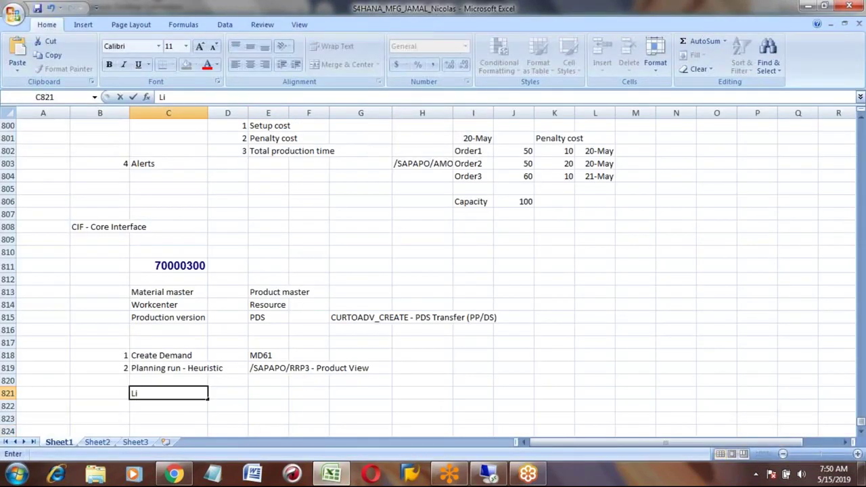
{"action": "type", "text": "vecach"}
{"action": "key", "text": "BackSpace"}
{"action": "type", "text": "che"}
{"action": "key", "text": "ctrl+Return"}
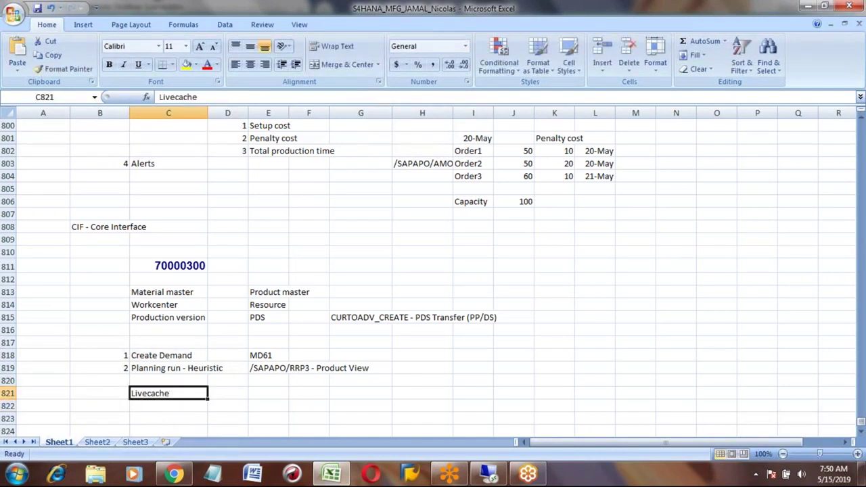
{"action": "key", "text": "Right"}
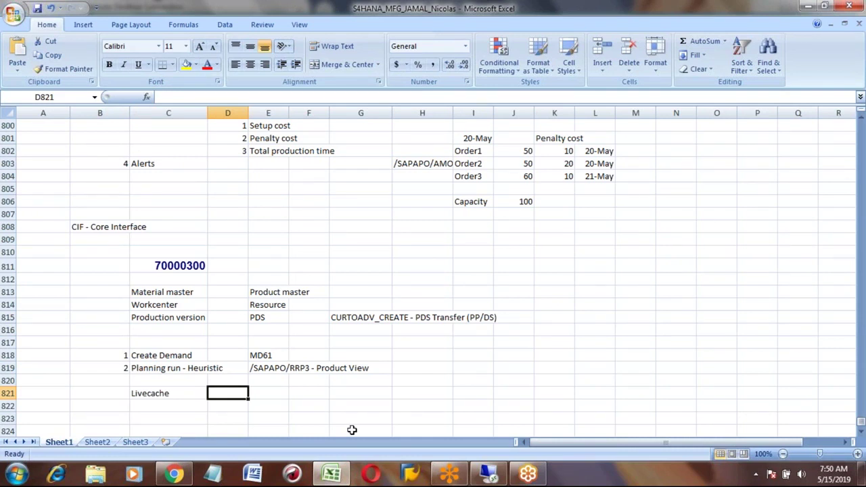
- Switch back to the SAP session, review the runtime error description and its short error text, and leave the error screen
{"action": "key", "text": "alt+Tab"}
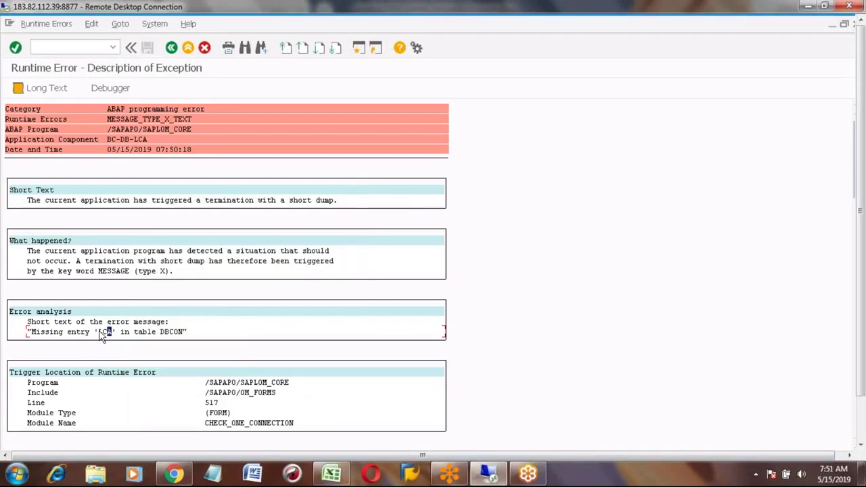
{"action": "left_click", "coordinate": [30, 332]}
{"action": "left_click", "coordinate": [863, 427]}
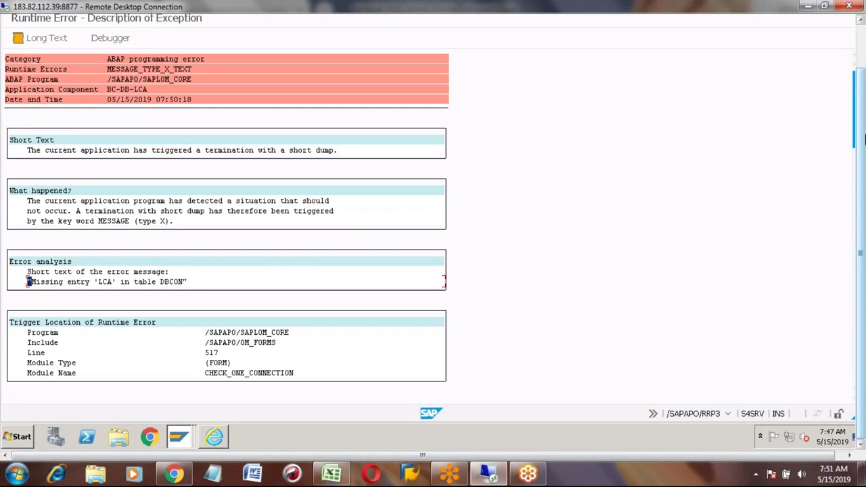
{"action": "left_click", "coordinate": [862, 54]}
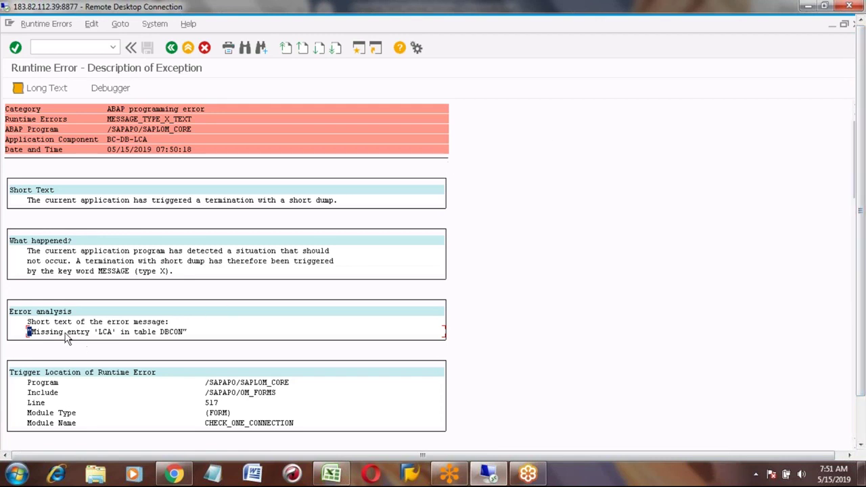
{"action": "left_click", "coordinate": [65, 331]}
{"action": "left_click", "coordinate": [86, 332]}
{"action": "left_click", "coordinate": [171, 48]}
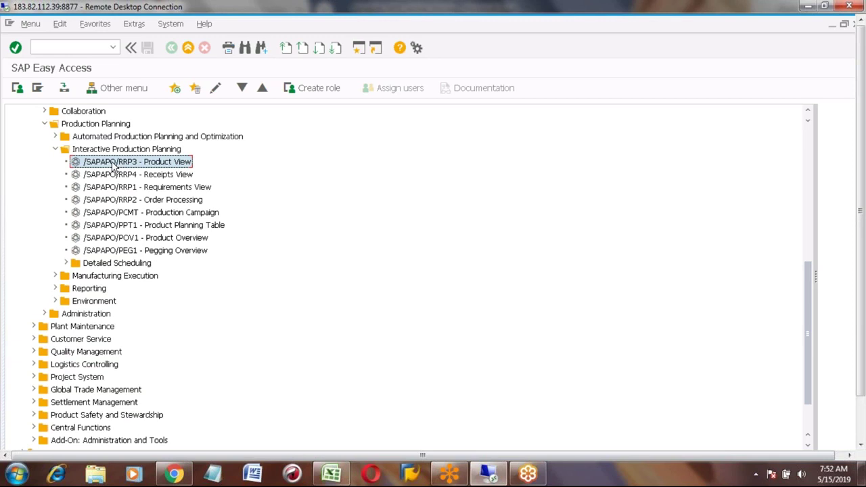
- Expand the Detailed Scheduling folder and open the Detailed Scheduling Planning Board - Variable View transaction
{"action": "left_click", "coordinate": [67, 263]}
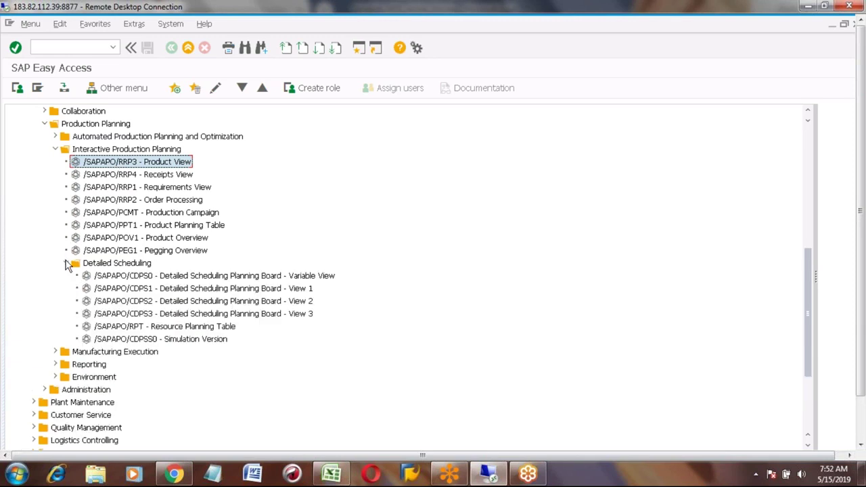
{"action": "left_click", "coordinate": [150, 276]}
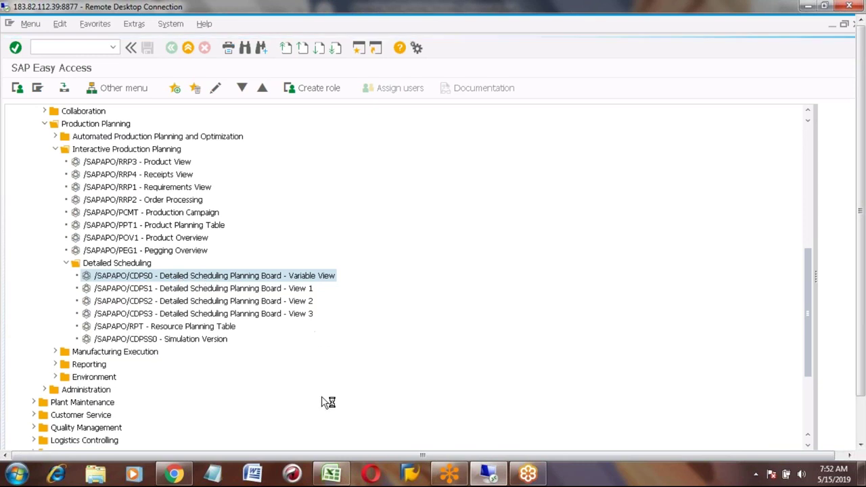
- Switch to the Excel notes and examine the Advanced Planning overview starting in row 787
{"action": "left_click", "coordinate": [331, 474]}
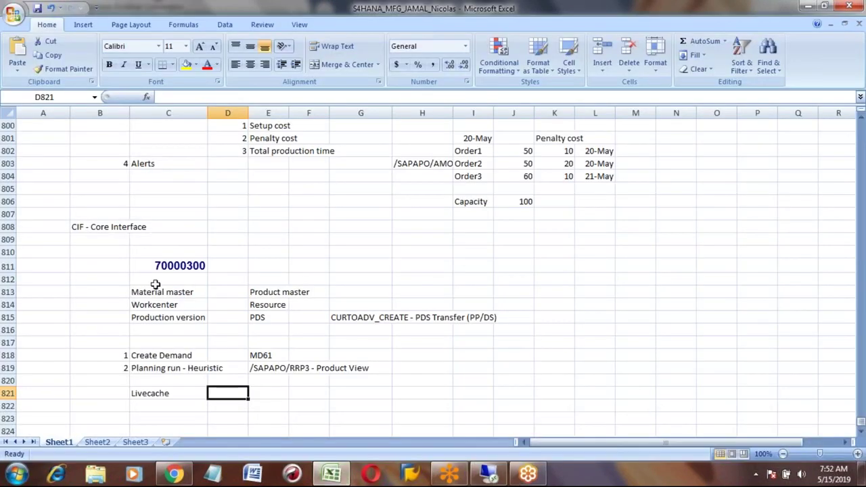
{"action": "key", "text": "Up"}
{"action": "key", "text": "Up"}
{"action": "key", "text": "Up"}
{"action": "key", "text": "Up"}
{"action": "key", "text": "Up"}
{"action": "key", "text": "Up"}
{"action": "key", "text": "Up"}
{"action": "key", "text": "Up"}
{"action": "key", "text": "Up"}
{"action": "key", "text": "Up"}
{"action": "key", "text": "Up"}
{"action": "key", "text": "Up"}
{"action": "key", "text": "Up"}
{"action": "key", "text": "Up"}
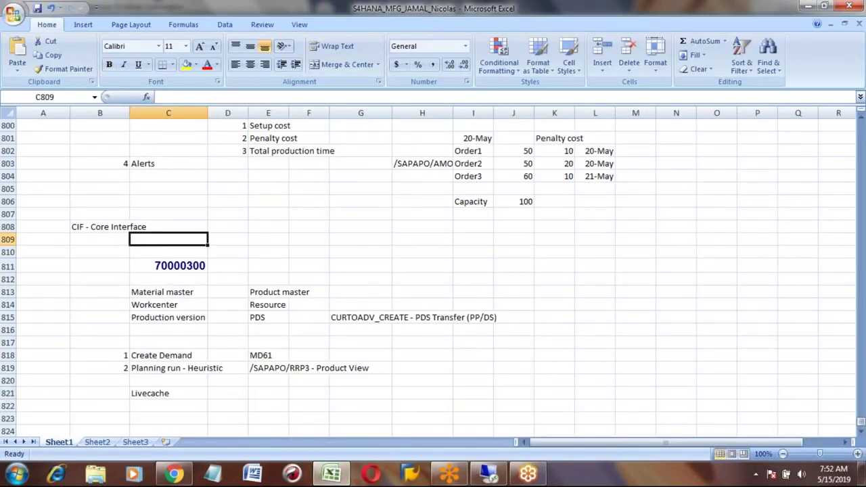
{"action": "key", "text": "Up"}
{"action": "key", "text": "Up"}
{"action": "key", "text": "Up"}
{"action": "key", "text": "Up"}
{"action": "key", "text": "Up"}
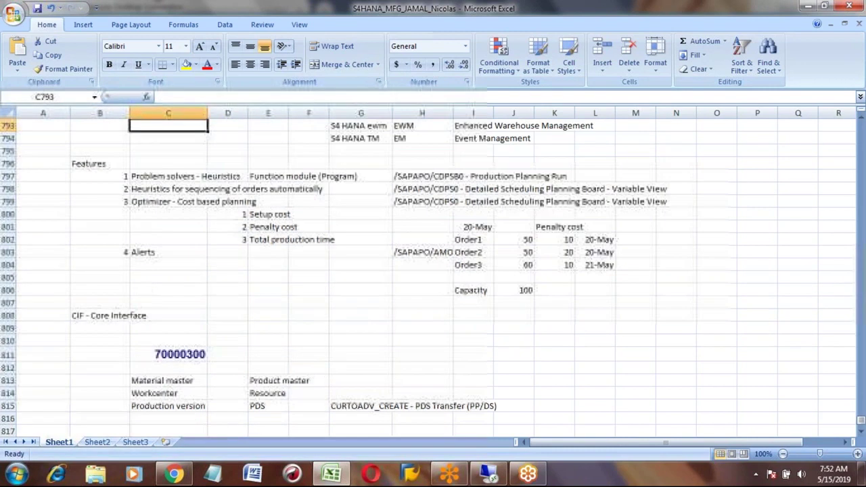
{"action": "key", "text": "Down"}
{"action": "key", "text": "Down"}
{"action": "key", "text": "Down"}
{"action": "key", "text": "Down"}
{"action": "key", "text": "Down"}
{"action": "key", "text": "Down"}
{"action": "key", "text": "Down"}
{"action": "key", "text": "Down"}
{"action": "key", "text": "Down"}
{"action": "key", "text": "Down"}
{"action": "key", "text": "Down"}
{"action": "key", "text": "Down"}
{"action": "key", "text": "Down"}
{"action": "key", "text": "Down"}
{"action": "key", "text": "Down"}
{"action": "key", "text": "Down"}
{"action": "key", "text": "Down"}
{"action": "key", "text": "Down"}
{"action": "key", "text": "Down"}
{"action": "key", "text": "Down"}
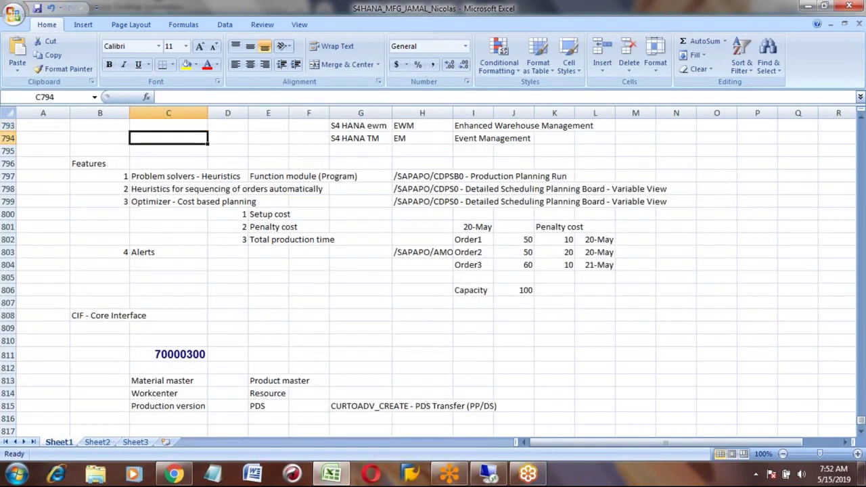
{"action": "key", "text": "Up"}
{"action": "key", "text": "Up"}
{"action": "key", "text": "Up"}
{"action": "key", "text": "Up"}
{"action": "key", "text": "Up"}
{"action": "key", "text": "Up"}
{"action": "key", "text": "Up"}
{"action": "key", "text": "Up"}
{"action": "key", "text": "Up"}
{"action": "key", "text": "Up"}
{"action": "key", "text": "Up"}
{"action": "key", "text": "Up"}
{"action": "key", "text": "Up"}
{"action": "key", "text": "Up"}
{"action": "key", "text": "Up"}
{"action": "key", "text": "Up"}
{"action": "key", "text": "Up"}
{"action": "key", "text": "Up"}
{"action": "key", "text": "Up"}
{"action": "key", "text": "Up"}
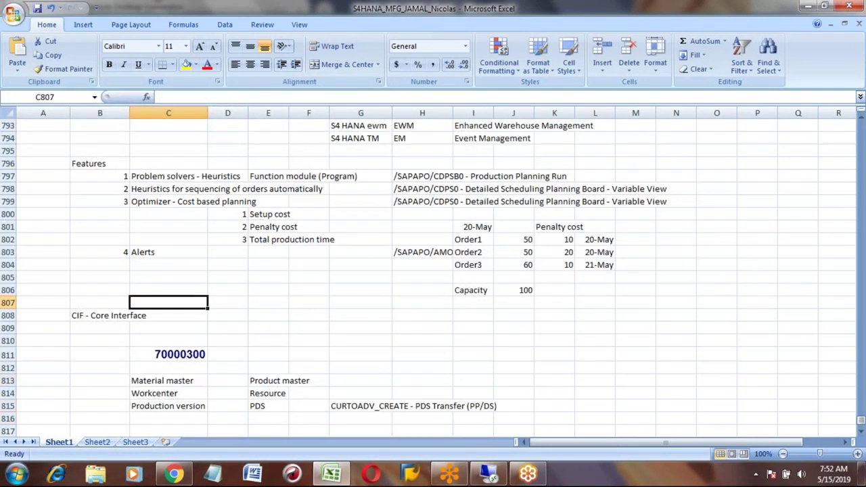
{"action": "key", "text": "Down"}
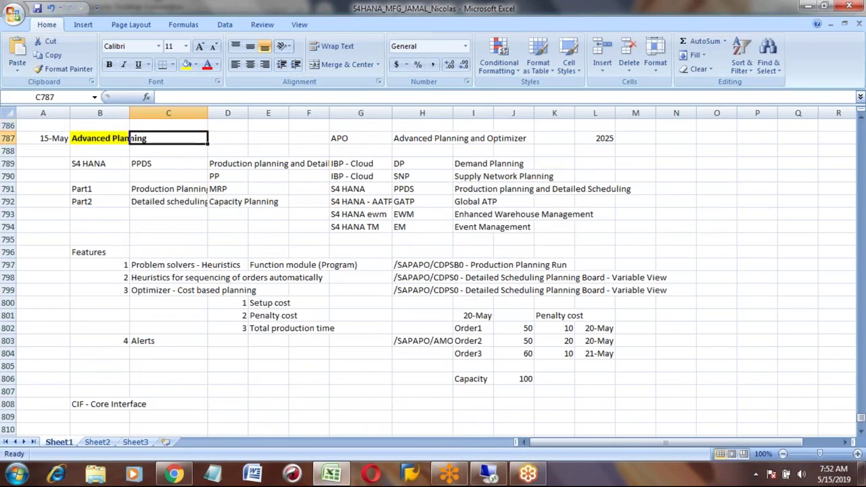
{"action": "key", "text": "Left"}
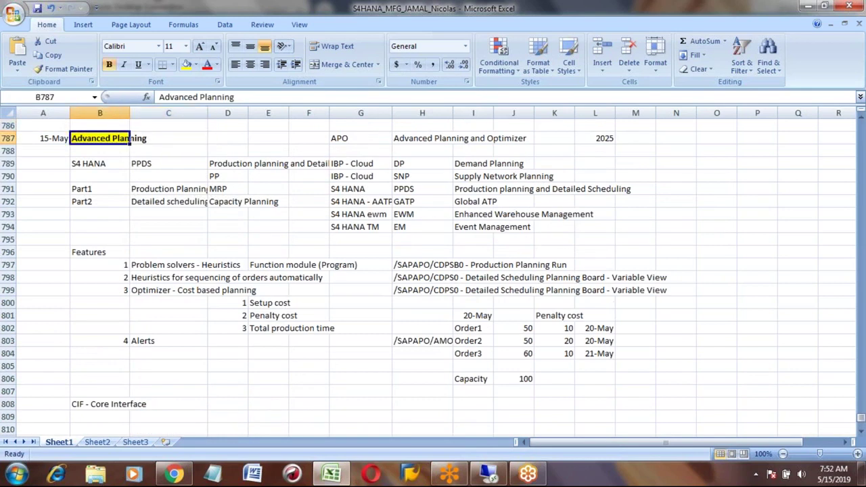
{"action": "key", "text": "Right"}
{"action": "key", "text": "Right"}
{"action": "key", "text": "Left"}
{"action": "key", "text": "Down"}
{"action": "key", "text": "Down"}
{"action": "key", "text": "Down"}
{"action": "key", "text": "Down"}
{"action": "key", "text": "Down"}
{"action": "key", "text": "Down"}
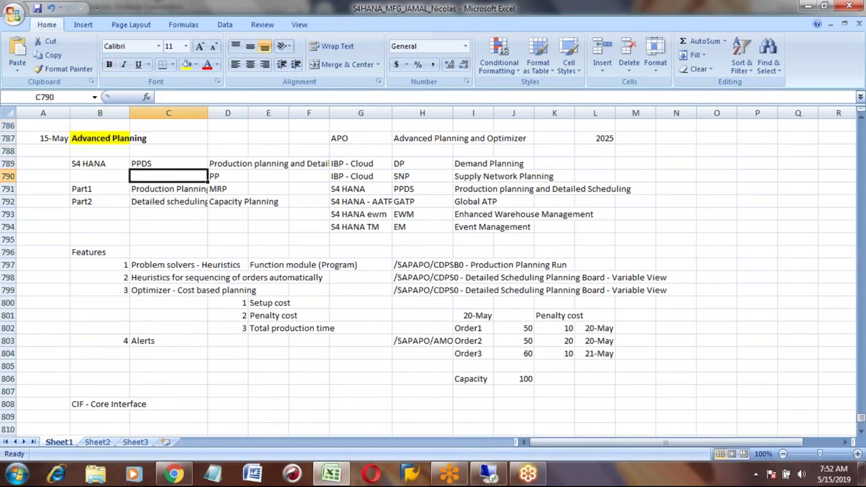
- Examine the notes from the Features list down to the planning steps for material 70000300
{"action": "key", "text": "Down"}
{"action": "key", "text": "Down"}
{"action": "key", "text": "Down"}
{"action": "key", "text": "Down"}
{"action": "key", "text": "Down"}
{"action": "key", "text": "Down"}
{"action": "key", "text": "Down"}
{"action": "key", "text": "Down"}
{"action": "key", "text": "Down"}
{"action": "key", "text": "Down"}
{"action": "key", "text": "Down"}
{"action": "key", "text": "Down"}
{"action": "key", "text": "Down"}
{"action": "key", "text": "Down"}
{"action": "key", "text": "Down"}
{"action": "key", "text": "Down"}
{"action": "key", "text": "Down"}
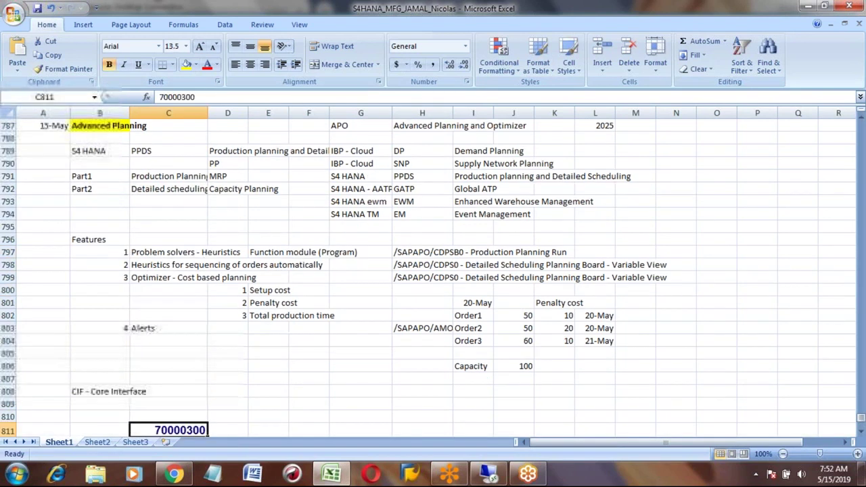
{"action": "key", "text": "Down"}
{"action": "key", "text": "Down"}
{"action": "key", "text": "Down"}
{"action": "key", "text": "Down"}
{"action": "key", "text": "Up"}
{"action": "key", "text": "Up"}
{"action": "key", "text": "Up"}
{"action": "key", "text": "Up"}
{"action": "key", "text": "Down"}
{"action": "key", "text": "Down"}
{"action": "key", "text": "Down"}
{"action": "key", "text": "Down"}
{"action": "key", "text": "Down"}
{"action": "key", "text": "Down"}
- Save the notes workbook and enter step number 3 in cell B820
{"action": "key", "text": "ctrl+s"}
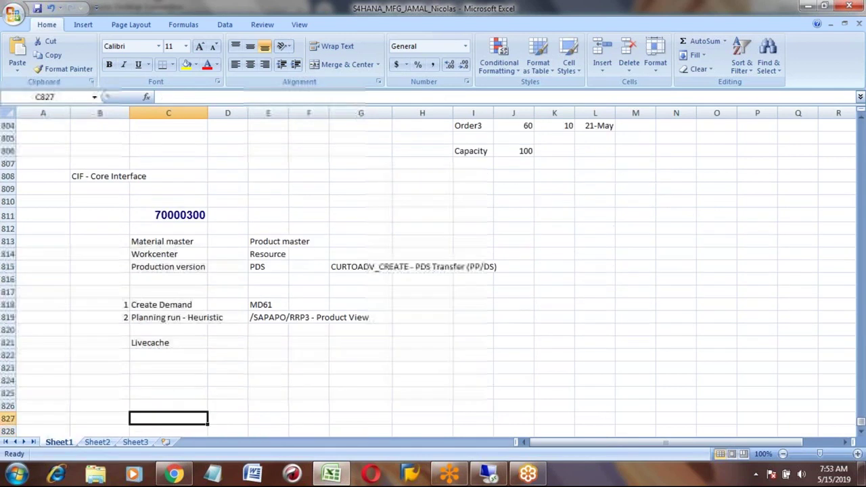
{"action": "key", "text": "Up"}
{"action": "key", "text": "Up"}
{"action": "key", "text": "Up"}
{"action": "key", "text": "Up"}
{"action": "key", "text": "Up"}
{"action": "key", "text": "Up"}
{"action": "key", "text": "Up"}
{"action": "left_click", "coordinate": [99, 329]}
{"action": "type", "text": "2"}
{"action": "key", "text": "BackSpace"}
{"action": "type", "text": "3"}
{"action": "key", "text": "Tab"}
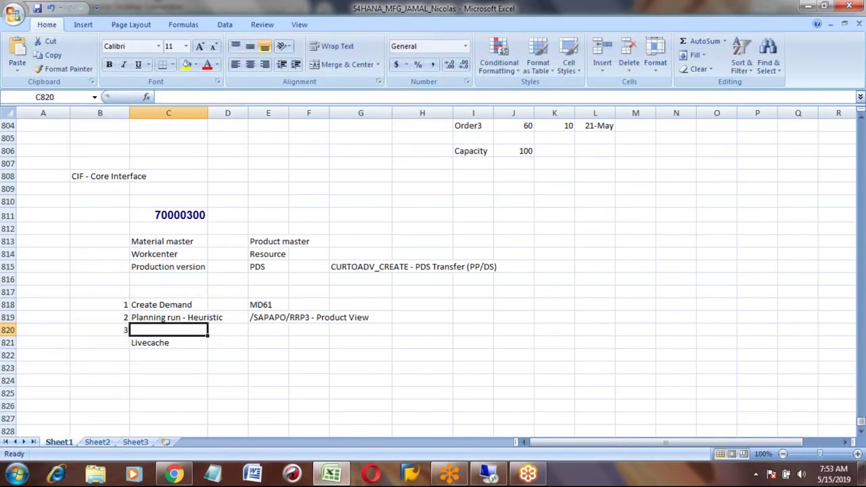
- Enter "MRP run" in cell H819 and "Capacity planning" in cell H820
{"action": "key", "text": "Up"}
{"action": "key", "text": "Right"}
{"action": "key", "text": "Right"}
{"action": "key", "text": "Right"}
{"action": "key", "text": "Right"}
{"action": "key", "text": "Right"}
{"action": "type", "text": "MRP run"}
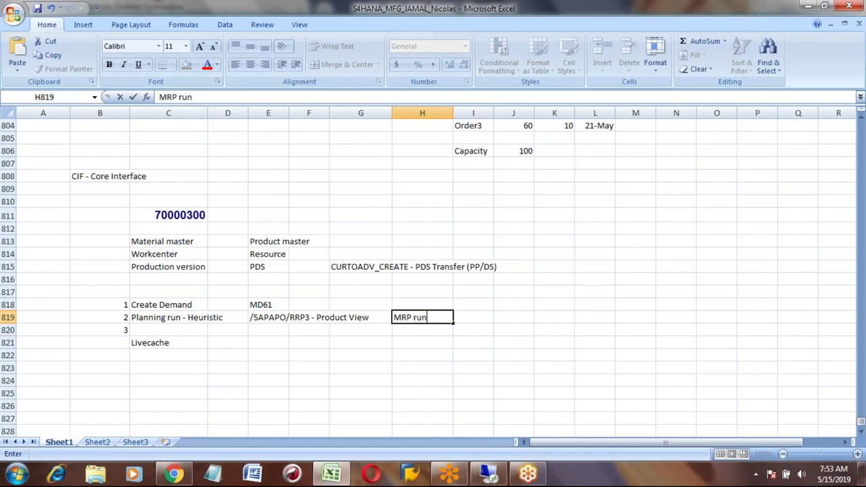
{"action": "key", "text": "Return"}
{"action": "type", "text": "Ca"}
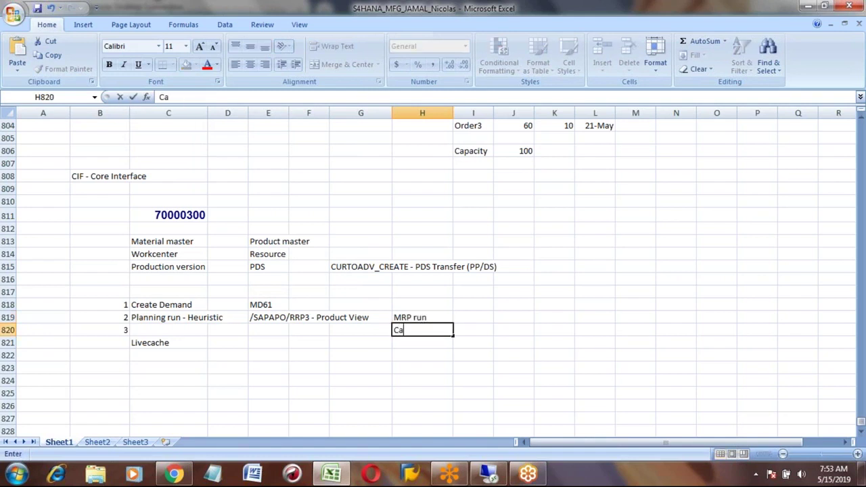
{"action": "type", "text": "pacity planning"}
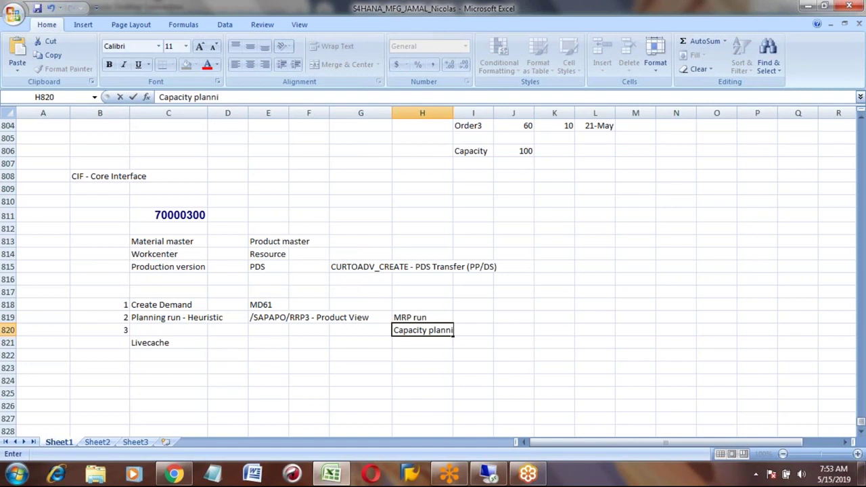
{"action": "key", "text": "Return"}
- Copy the Detailed Scheduling Planning Board transaction note from cell H798 into cell E820
{"action": "key", "text": "Up"}
{"action": "key", "text": "Up"}
{"action": "key", "text": "Up"}
{"action": "key", "text": "Up"}
{"action": "key", "text": "Up"}
{"action": "key", "text": "Up"}
{"action": "key", "text": "Up"}
{"action": "key", "text": "Up"}
{"action": "key", "text": "Up"}
{"action": "key", "text": "Up"}
{"action": "key", "text": "Up"}
{"action": "key", "text": "Up"}
{"action": "key", "text": "Up"}
{"action": "key", "text": "Up"}
{"action": "key", "text": "Up"}
{"action": "key", "text": "Up"}
{"action": "key", "text": "Up"}
{"action": "key", "text": "Up"}
{"action": "key", "text": "Up"}
{"action": "key", "text": "Up"}
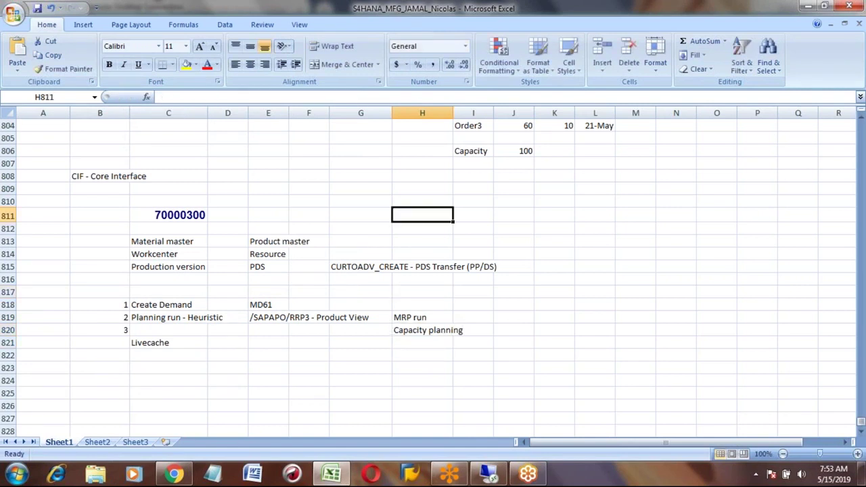
{"action": "key", "text": "Down"}
{"action": "key", "text": "Down"}
{"action": "key", "text": "Down"}
{"action": "key", "text": "Down"}
{"action": "key", "text": "Down"}
{"action": "key", "text": "Down"}
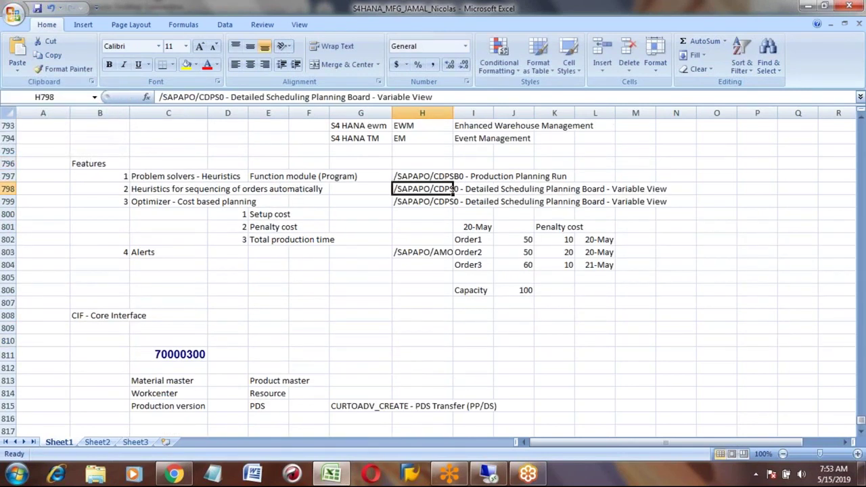
{"action": "left_click", "coordinate": [452, 188]}
{"action": "key", "text": "ctrl+c"}
{"action": "key", "text": "Down"}
{"action": "key", "text": "Down"}
{"action": "key", "text": "Down"}
{"action": "key", "text": "Down"}
{"action": "key", "text": "Down"}
{"action": "key", "text": "Down"}
{"action": "key", "text": "Down"}
{"action": "key", "text": "Down"}
{"action": "key", "text": "Down"}
{"action": "key", "text": "Down"}
{"action": "key", "text": "Down"}
{"action": "key", "text": "Down"}
{"action": "key", "text": "Down"}
{"action": "key", "text": "Down"}
{"action": "key", "text": "Down"}
{"action": "key", "text": "Down"}
{"action": "key", "text": "Down"}
{"action": "key", "text": "Down"}
{"action": "key", "text": "Down"}
{"action": "key", "text": "Down"}
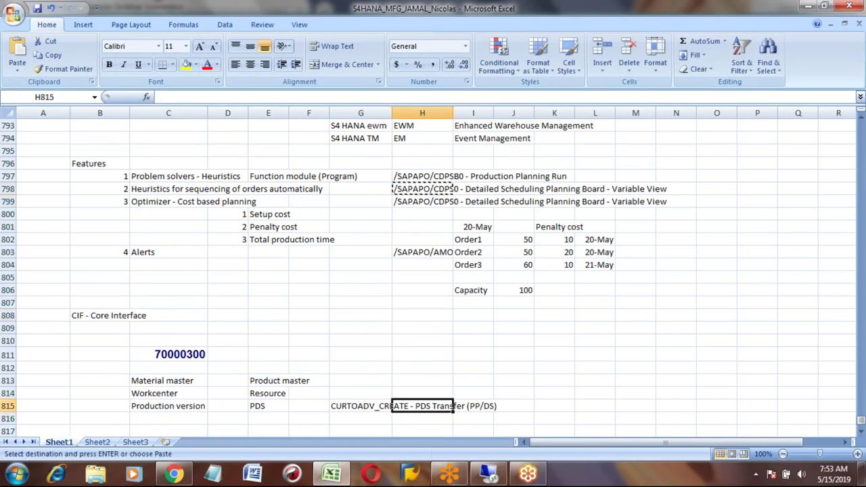
{"action": "key", "text": "Up"}
{"action": "key", "text": "Up"}
{"action": "key", "text": "Up"}
{"action": "key", "text": "Up"}
{"action": "key", "text": "Up"}
{"action": "key", "text": "Up"}
{"action": "key", "text": "Left"}
{"action": "key", "text": "Left"}
{"action": "key", "text": "Left"}
{"action": "key", "text": "Left"}
{"action": "key", "text": "Left"}
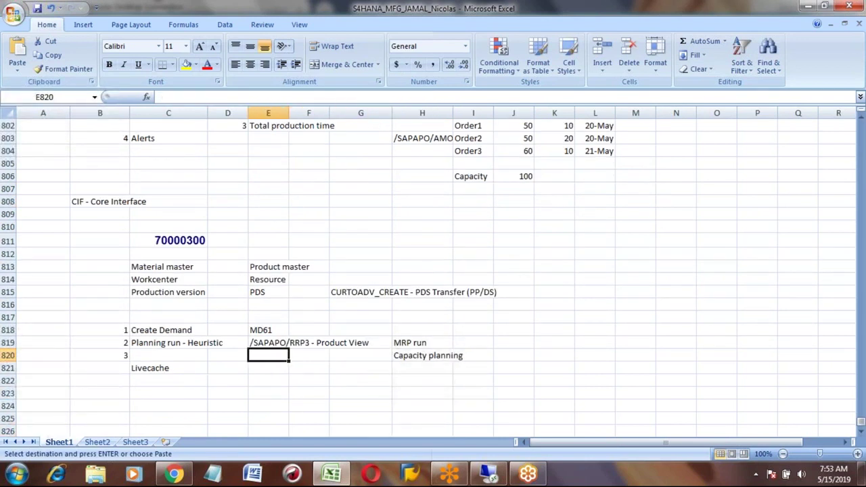
{"action": "key", "text": "Right"}
{"action": "key", "text": "Right"}
{"action": "key", "text": "ctrl+v"}
- Enter "Detail scheduling" in cell C820 as the description of planning step 3
{"action": "key", "text": "Left"}
{"action": "key", "text": "Left"}
{"action": "type", "text": "de"}
{"action": "key", "text": "BackSpace"}
{"action": "key", "text": "BackSpace"}
{"action": "type", "text": "De"}
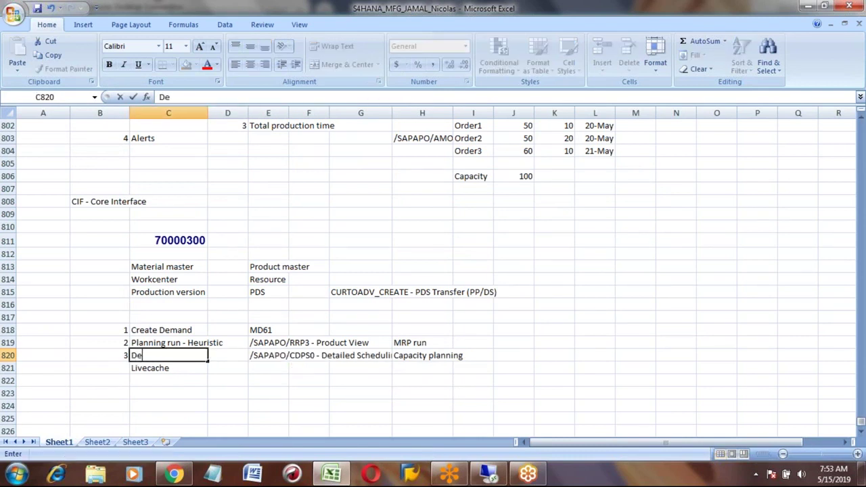
{"action": "type", "text": "tail scheduling"}
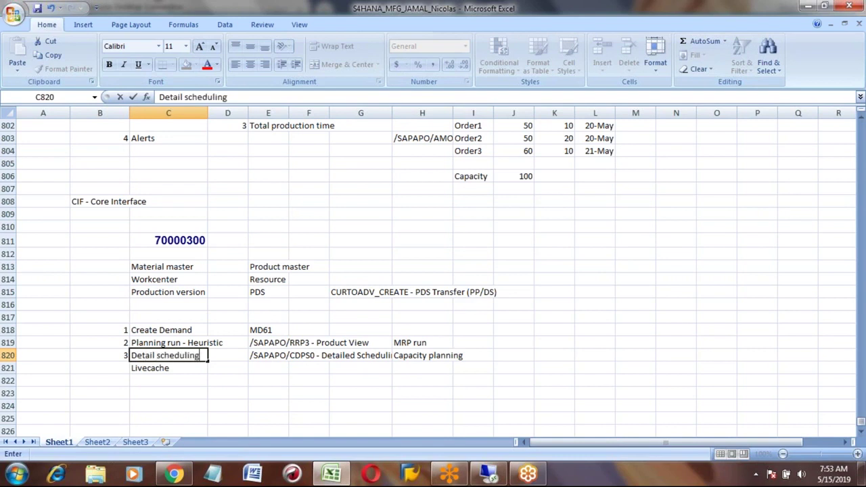
{"action": "key", "text": "Return"}
{"action": "key", "text": "Up"}
{"action": "left_click", "coordinate": [289, 355]}
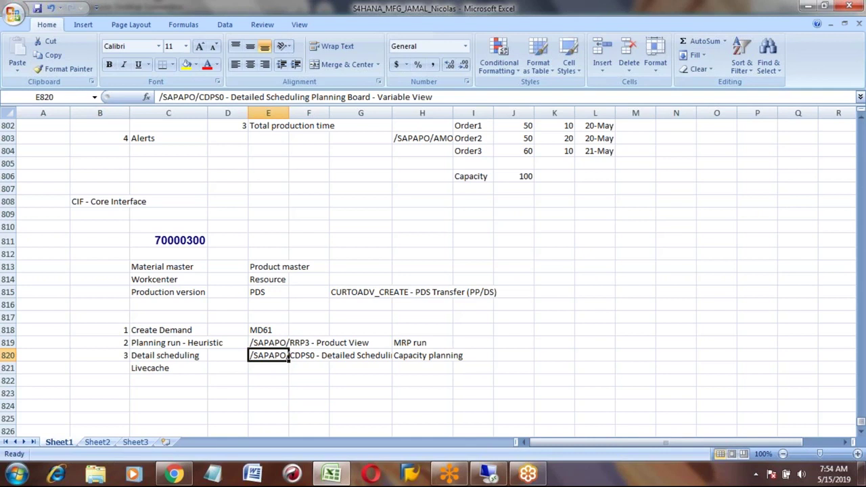
- Enter "MRP type" in cell B823, below the planning steps
{"action": "key", "text": "Down"}
{"action": "key", "text": "Down"}
{"action": "key", "text": "Down"}
{"action": "key", "text": "Left"}
{"action": "key", "text": "Left"}
{"action": "key", "text": "Left"}
{"action": "key", "text": "Left"}
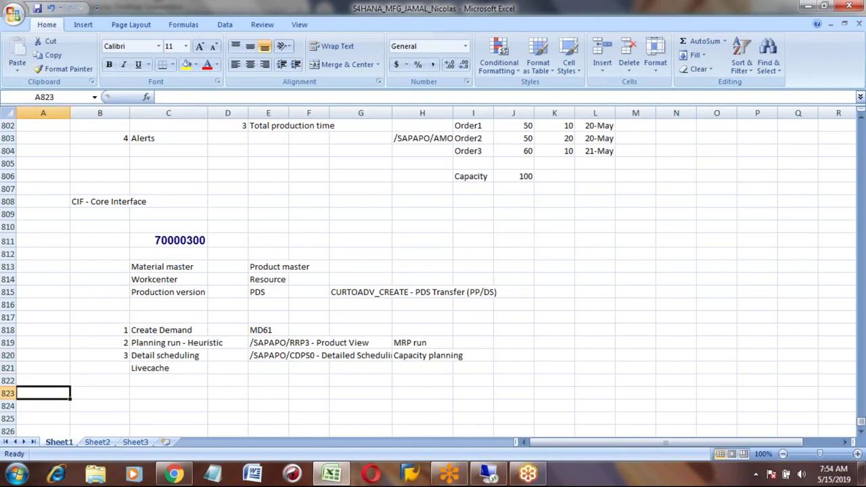
{"action": "key", "text": "Right"}
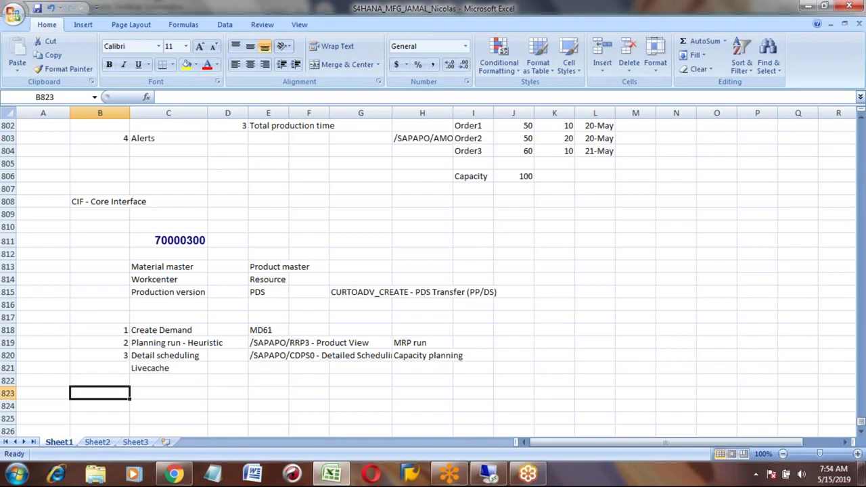
{"action": "type", "text": "MRP y"}
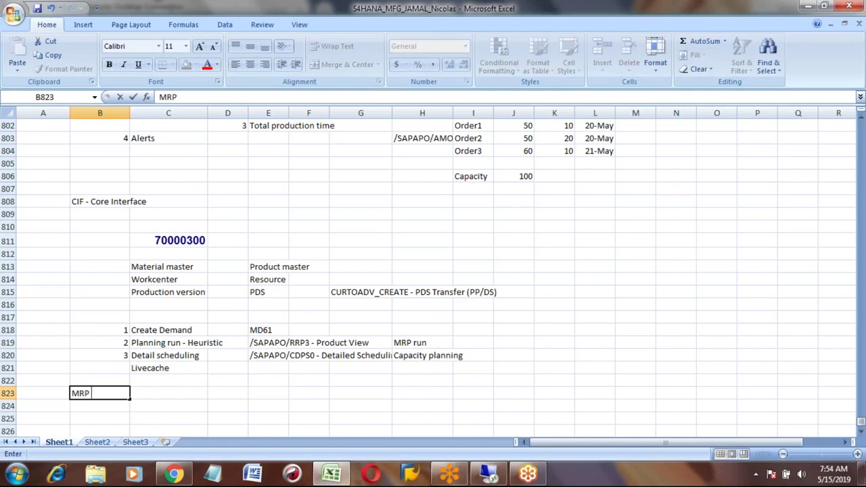
{"action": "key", "text": "BackSpace"}
{"action": "type", "text": "type"}
{"action": "key", "text": "Return"}
{"action": "key", "text": "Return"}
- Enter "FS writing" in cell B825 and "Data loading cockpit" in cell B826
{"action": "key", "text": "Up"}
{"action": "key", "text": "Down"}
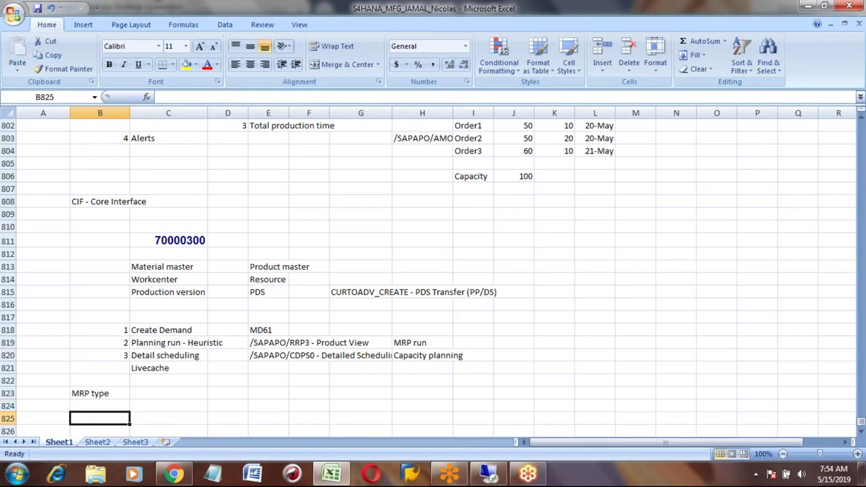
{"action": "type", "text": "FS wir"}
{"action": "key", "text": "BackSpace"}
{"action": "key", "text": "BackSpace"}
{"action": "type", "text": "riting"}
{"action": "key", "text": "Return"}
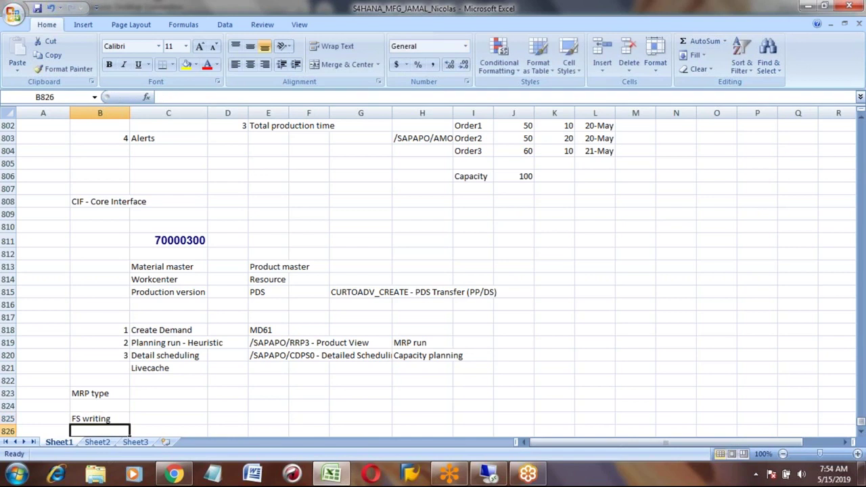
{"action": "type", "text": "Data"}
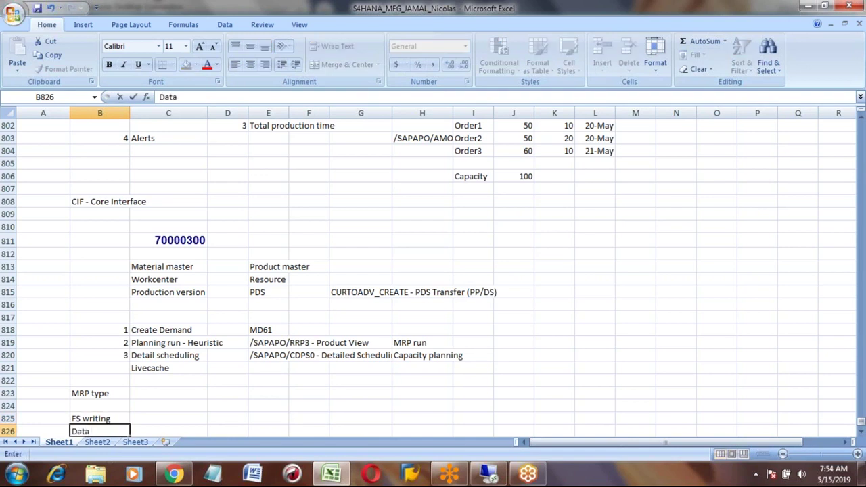
{"action": "key", "text": "BackSpace"}
{"action": "key", "text": "BackSpace"}
{"action": "key", "text": "BackSpace"}
{"action": "key", "text": "BackSpace"}
{"action": "type", "text": "Data loading co"}
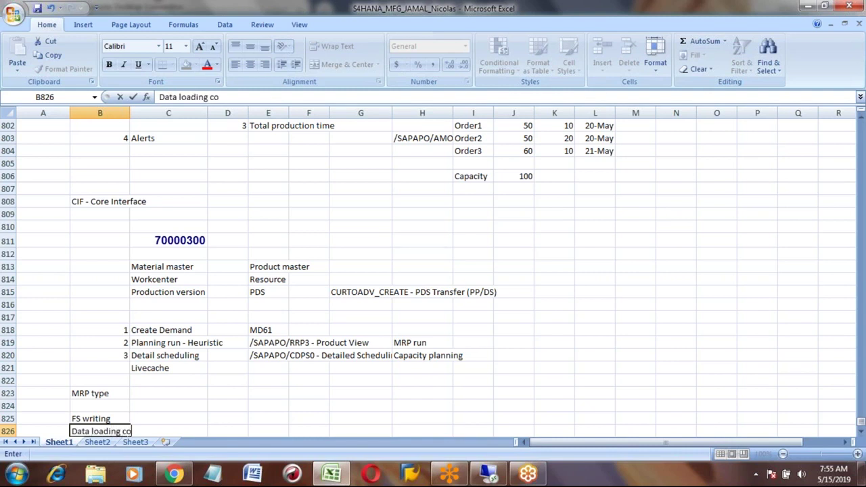
{"action": "type", "text": "ckpit"}
{"action": "key", "text": "Return"}
{"action": "key", "text": "Return"}
{"action": "key", "text": "Return"}
{"action": "key", "text": "Return"}
- Move the "MRP type" entry from cell B823 to B824, directly above "FS writing"
{"action": "key", "text": "Up"}
{"action": "key", "text": "Up"}
{"action": "key", "text": "Up"}
{"action": "key", "text": "Up"}
{"action": "key", "text": "Up"}
{"action": "key", "text": "Up"}
{"action": "key", "text": "Up"}
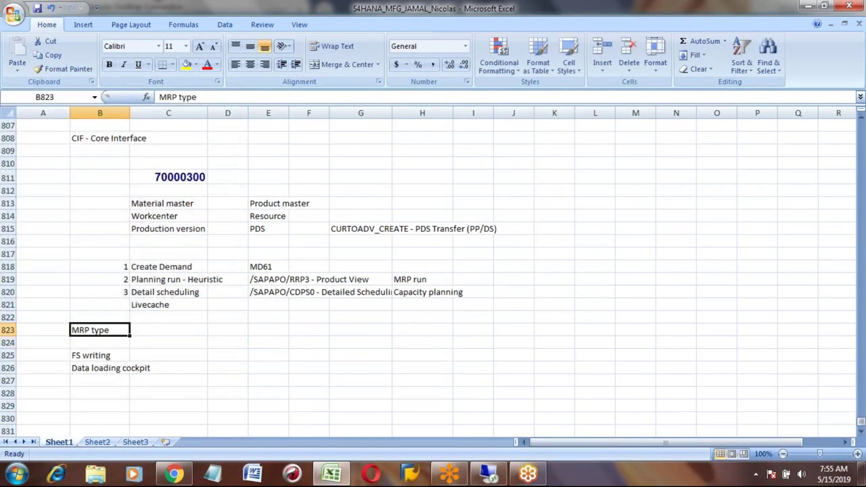
{"action": "key", "text": "ctrl+x"}
{"action": "key", "text": "Down"}
{"action": "key", "text": "ctrl+v"}
{"action": "key", "text": "Down"}
{"action": "key", "text": "Down"}
{"action": "key", "text": "Up"}
{"action": "key", "text": "Up"}
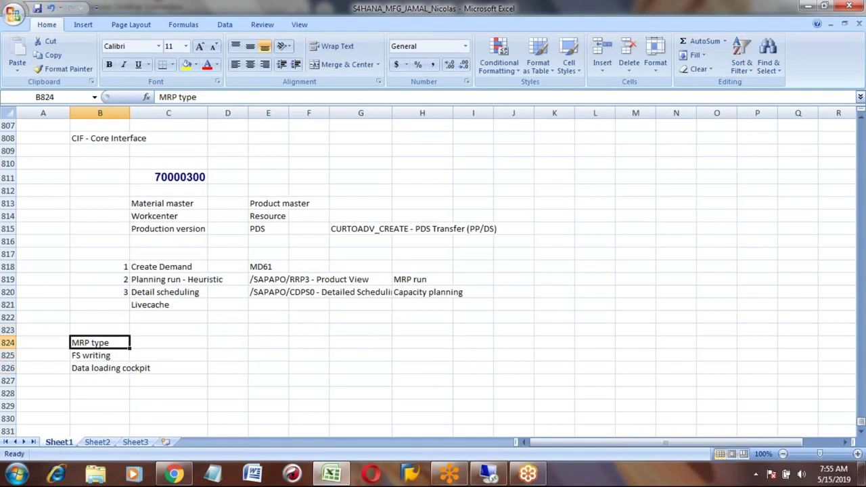
- Enter "Data extraction from table" in cell B827, below the data loading topic
{"action": "key", "text": "Down"}
{"action": "key", "text": "Down"}
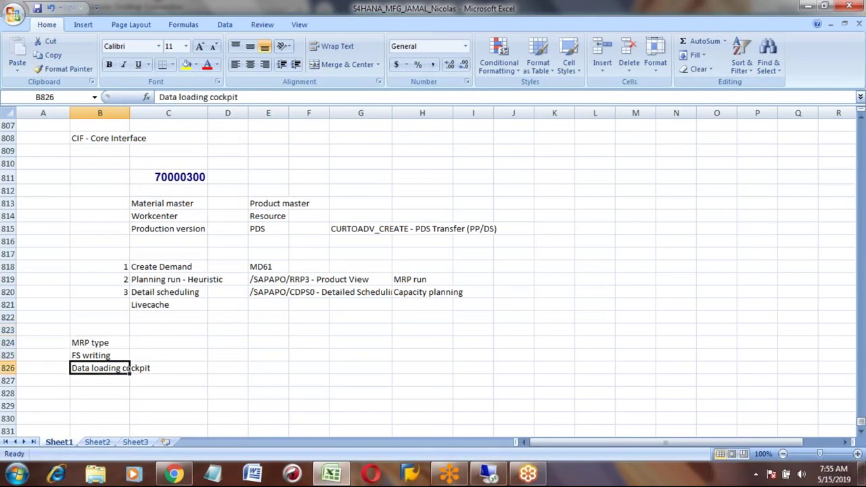
{"action": "key", "text": "Down"}
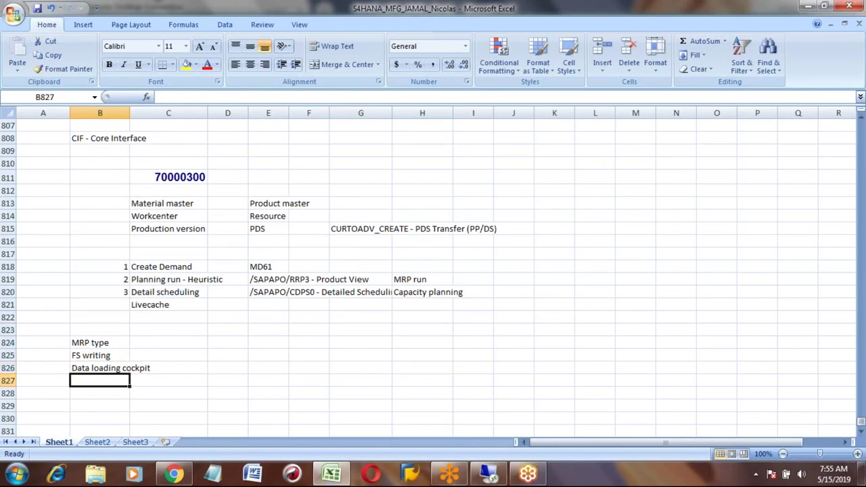
{"action": "type", "text": "Data ex"}
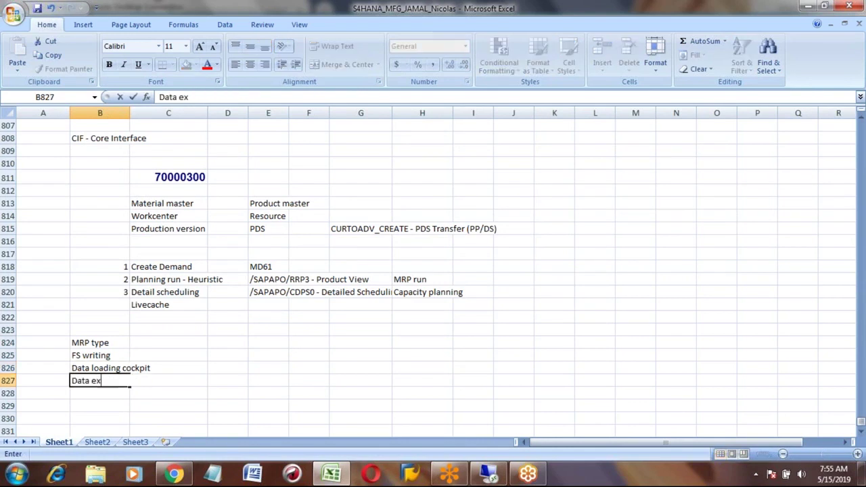
{"action": "type", "text": "traction from table"}
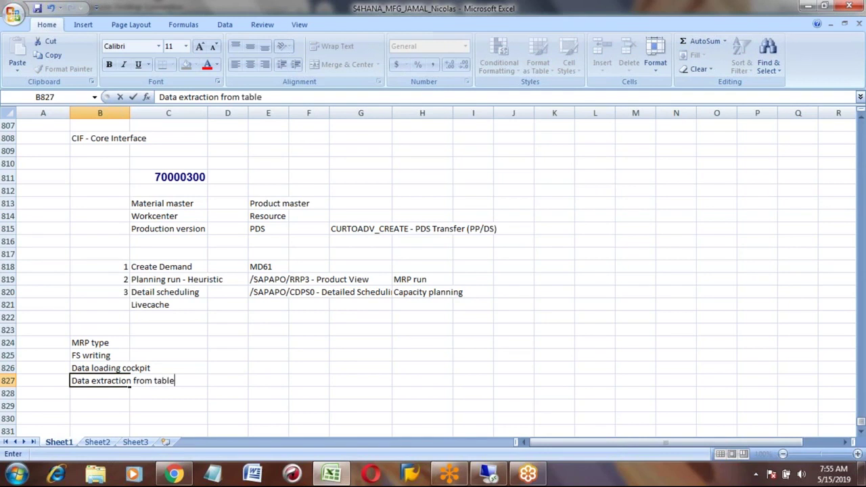
{"action": "key", "text": "Return"}
{"action": "left_click", "coordinate": [99, 381]}
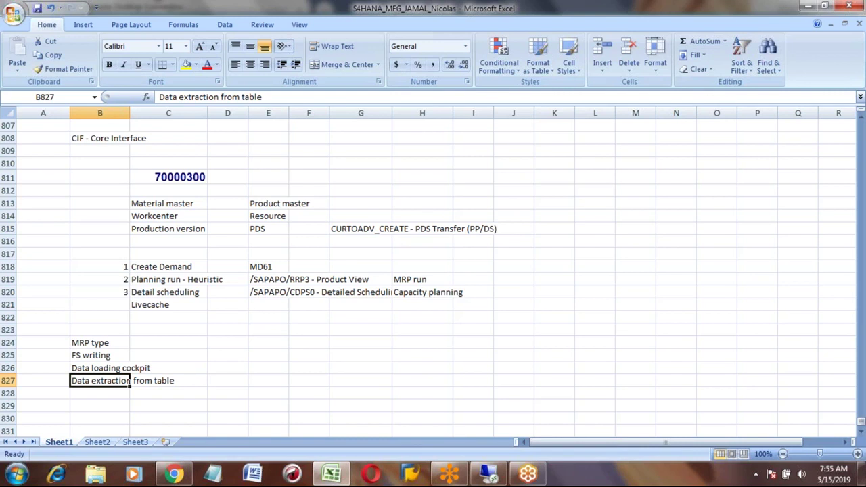
- Enter "Configuration" in cell B828 at the end of the topic list
{"action": "key", "text": "Up"}
{"action": "key", "text": "Up"}
{"action": "key", "text": "Up"}
{"action": "key", "text": "Up"}
{"action": "key", "text": "Up"}
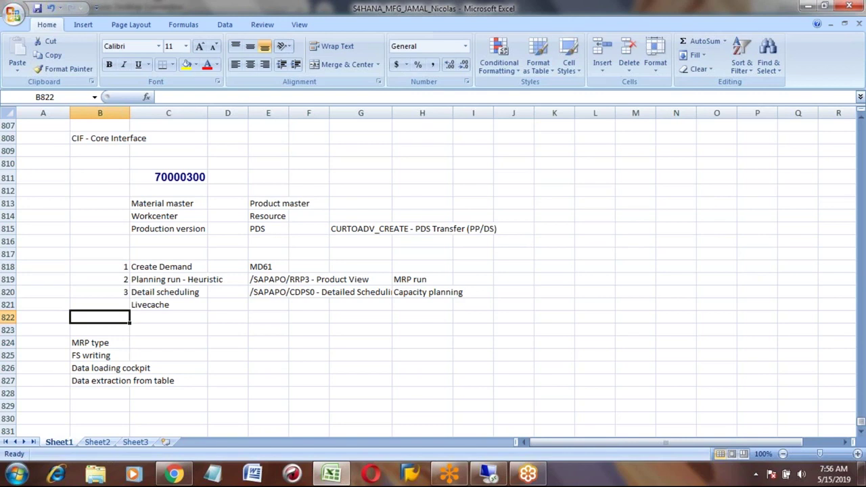
{"action": "key", "text": "Down"}
{"action": "key", "text": "Down"}
{"action": "key", "text": "Down"}
{"action": "key", "text": "Down"}
{"action": "key", "text": "Down"}
{"action": "key", "text": "Down"}
{"action": "key", "text": "Down"}
{"action": "key", "text": "Up"}
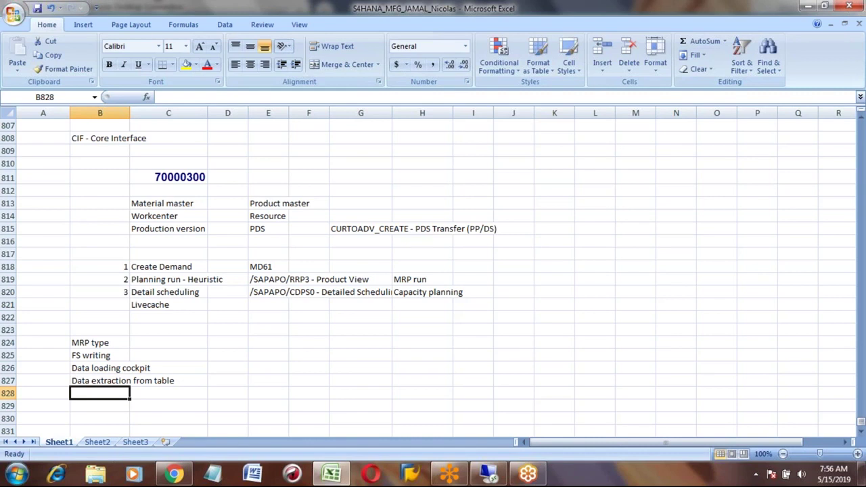
{"action": "type", "text": "Confi"}
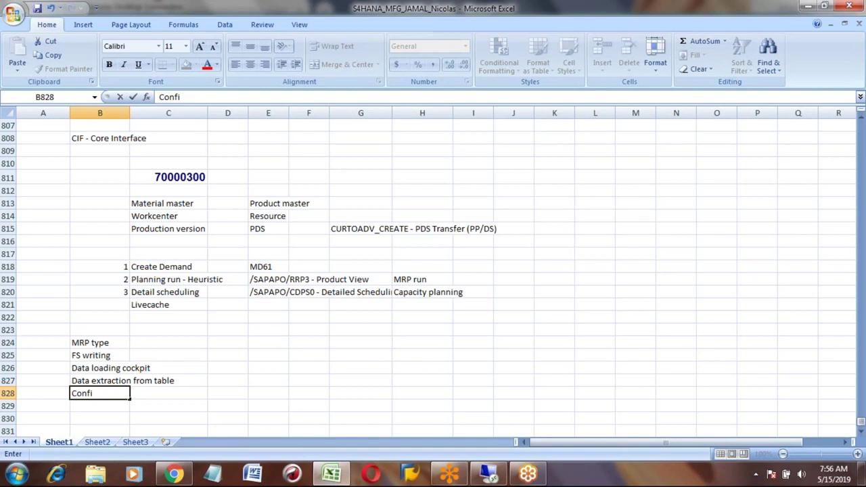
{"action": "type", "text": "guration"}
{"action": "key", "text": "Return"}
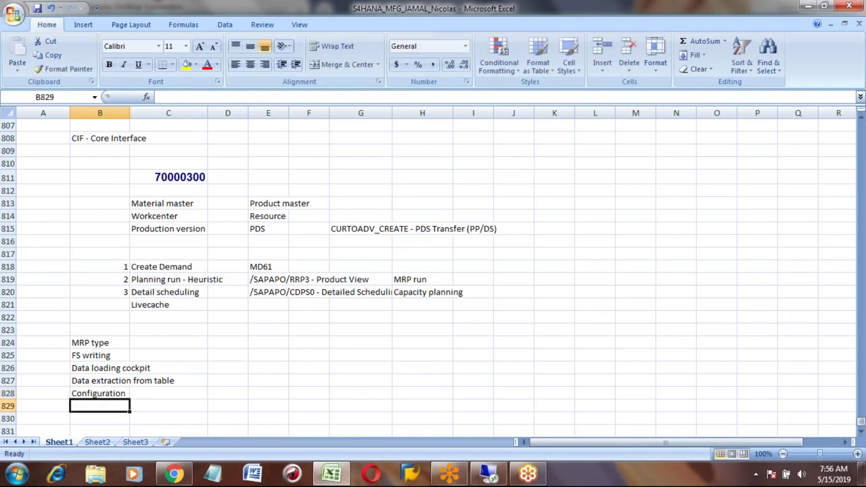
{"action": "key", "text": "Up"}
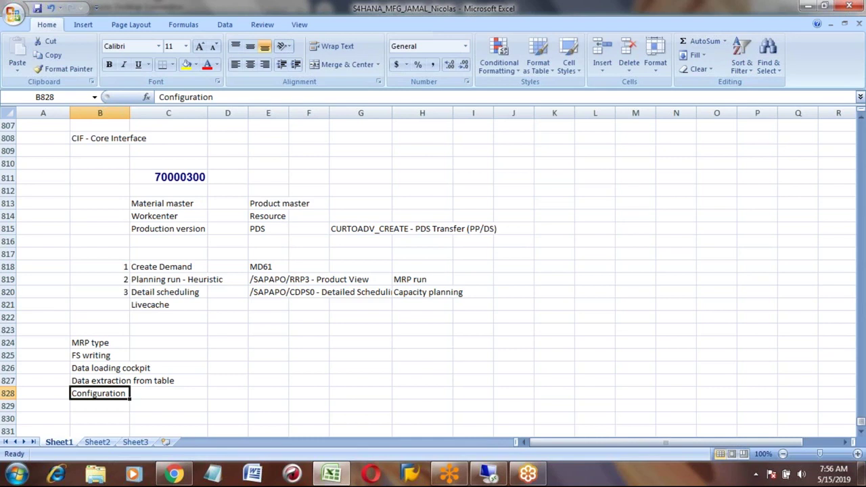
- Examine the topic list in cells B824 to B828
{"action": "left_click", "coordinate": [99, 405]}
{"action": "left_click", "coordinate": [168, 405]}
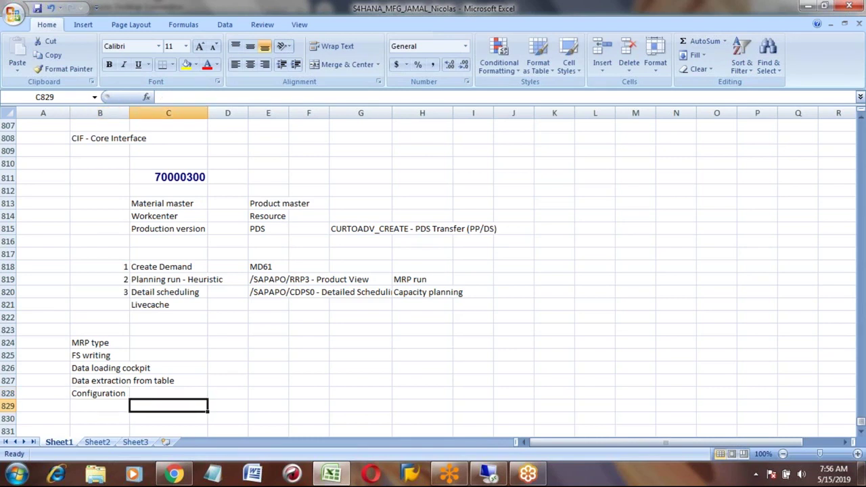
{"action": "left_click", "coordinate": [100, 393]}
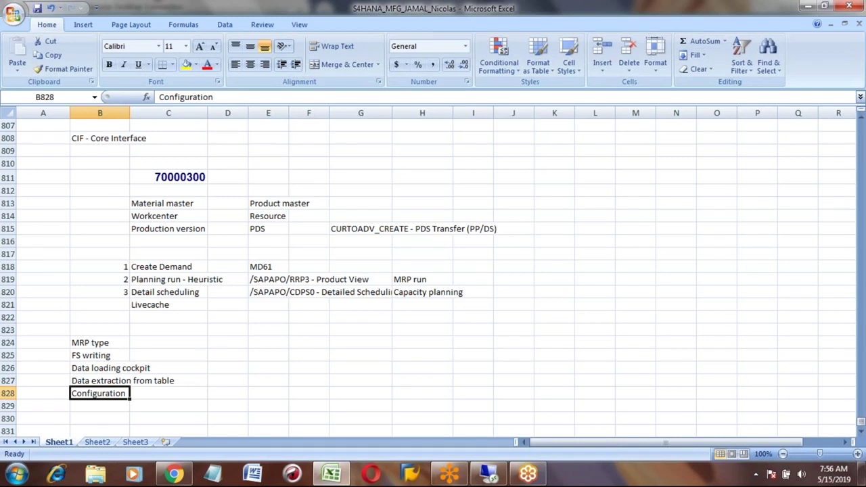
{"action": "key", "text": "Up"}
{"action": "key", "text": "Up"}
{"action": "key", "text": "Up"}
{"action": "key", "text": "Up"}
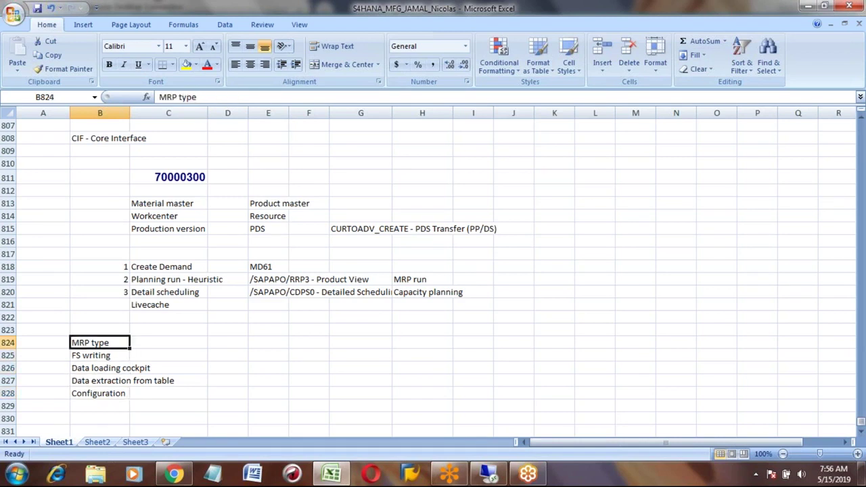
{"action": "key", "text": "Down"}
{"action": "key", "text": "Down"}
{"action": "key", "text": "Down"}
{"action": "key", "text": "Up"}
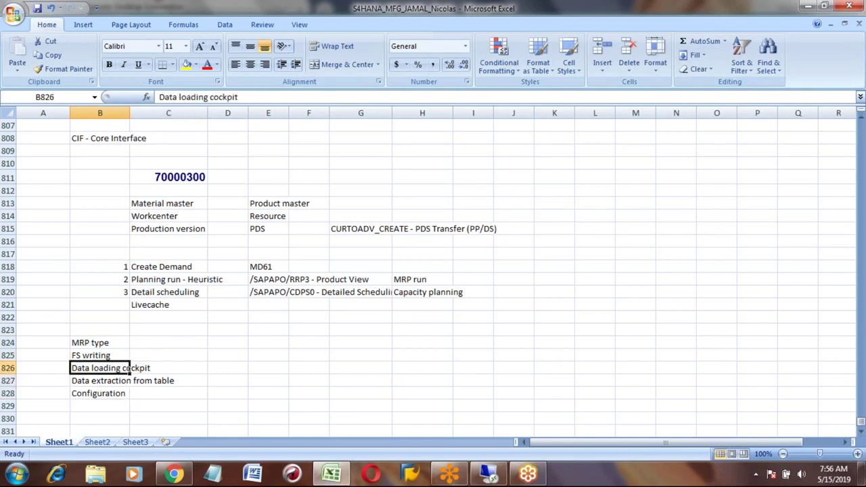